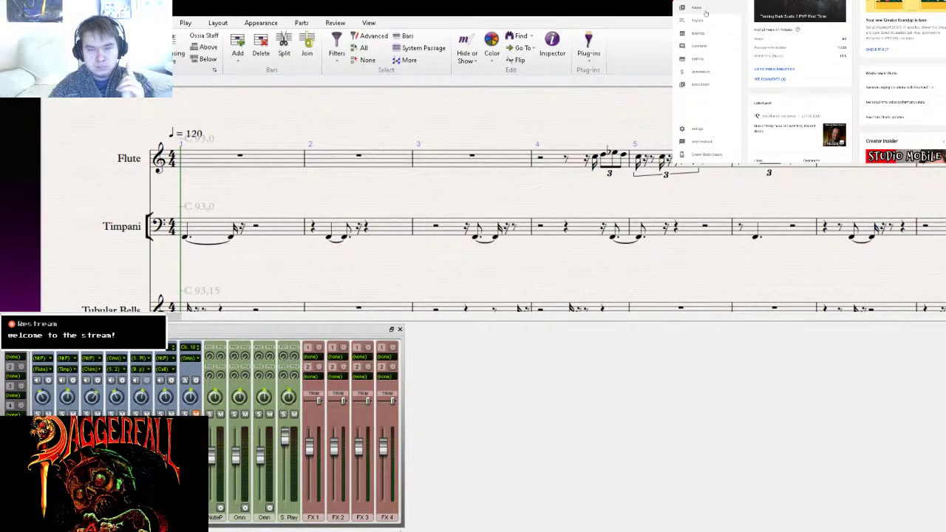
# - Open the public Daggerfall music stream's details for editing and remove the Multistreaming line from its description
pyautogui.click(705, 14)
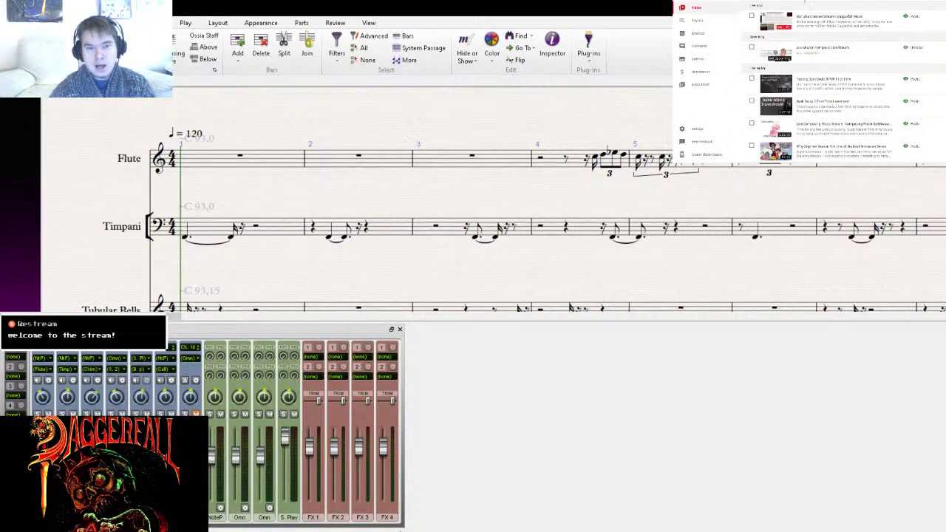
pyautogui.moveTo(776, 20)
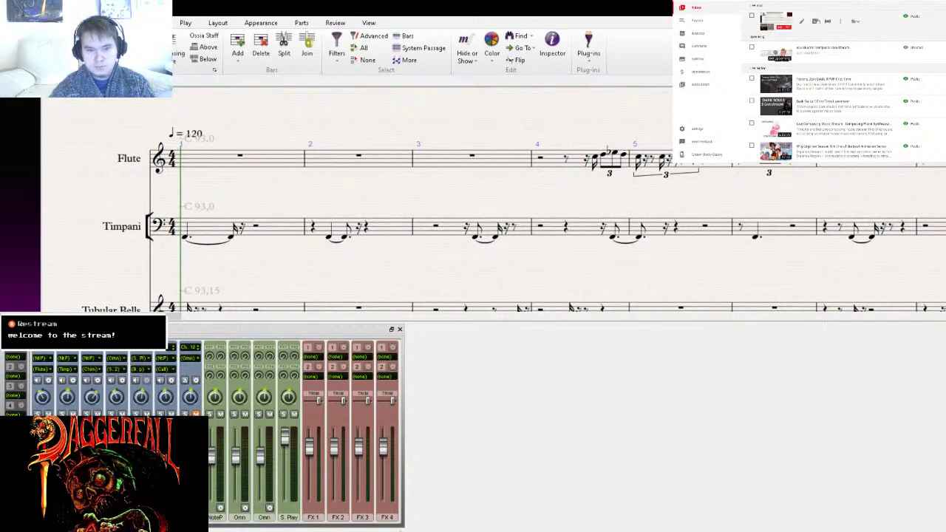
pyautogui.click(802, 22)
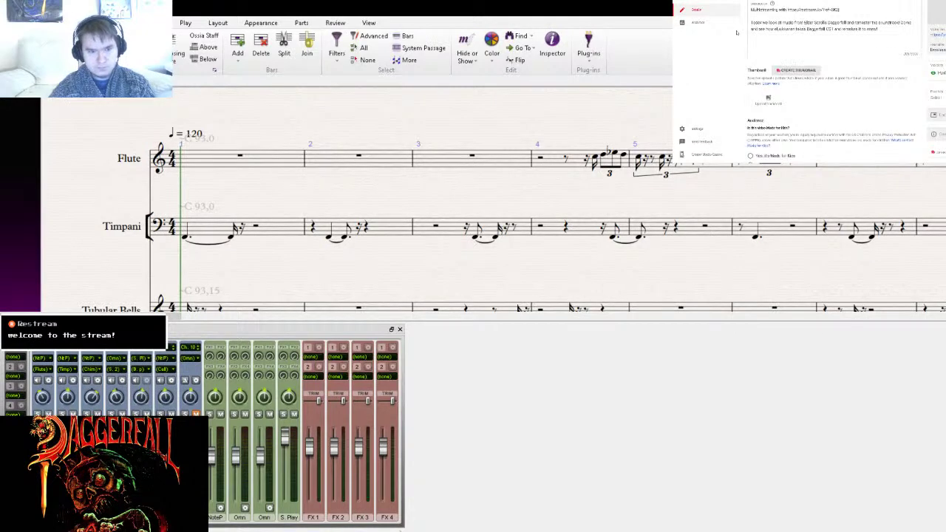
pyautogui.moveTo(841, 9); pyautogui.dragTo(737, 7)
pyautogui.press('BackSpace')
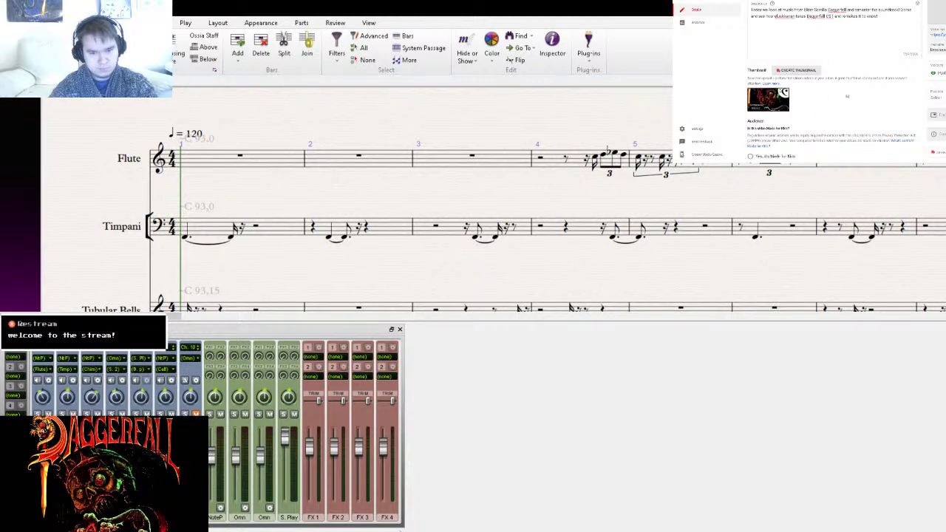
# - Add the stream to the first playlist in the playlist selection
pyautogui.scroll(-1, 847, 96)
pyautogui.click(935, 28)
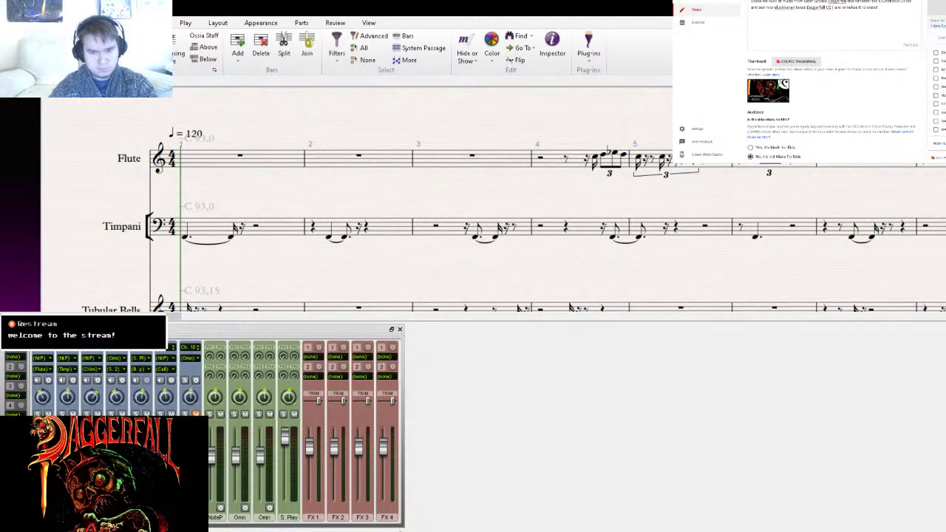
pyautogui.click(936, 52)
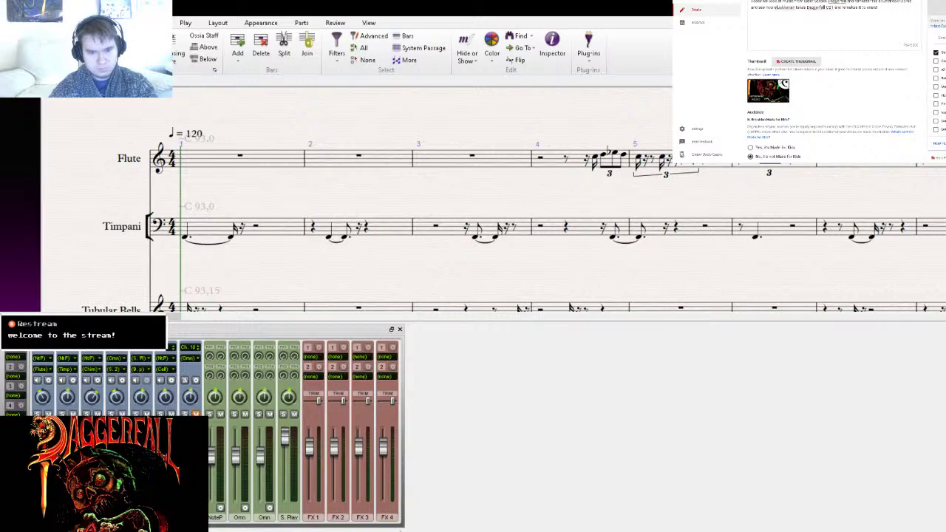
pyautogui.click(865, 119)
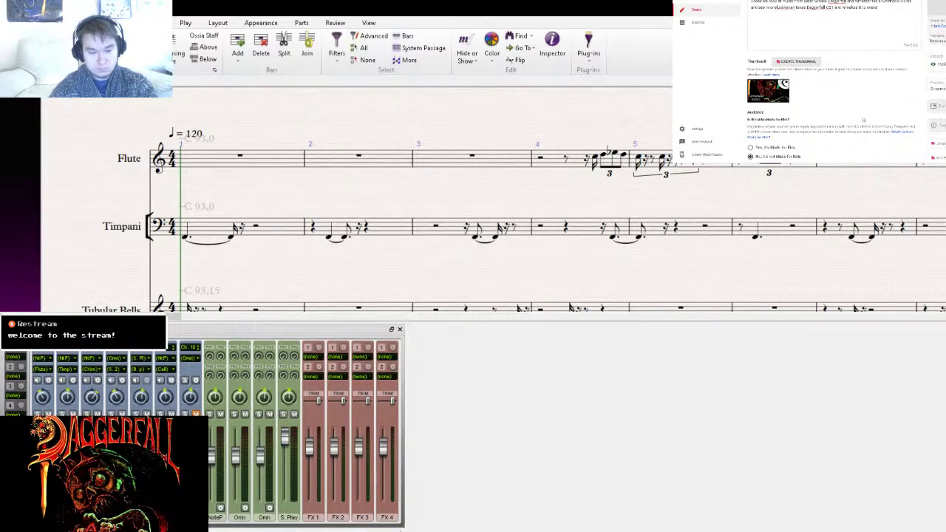
# - Add the tags "daggerfall" and "elder scrolls 2" to the stream
pyautogui.scroll(-2, 866, 118)
pyautogui.scroll(-2, 867, 117)
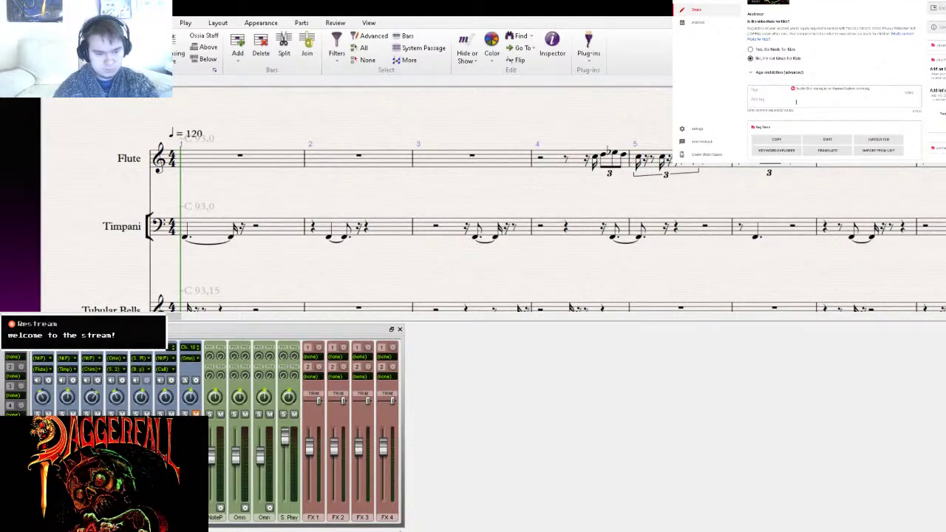
pyautogui.click(796, 102)
pyautogui.write('da')
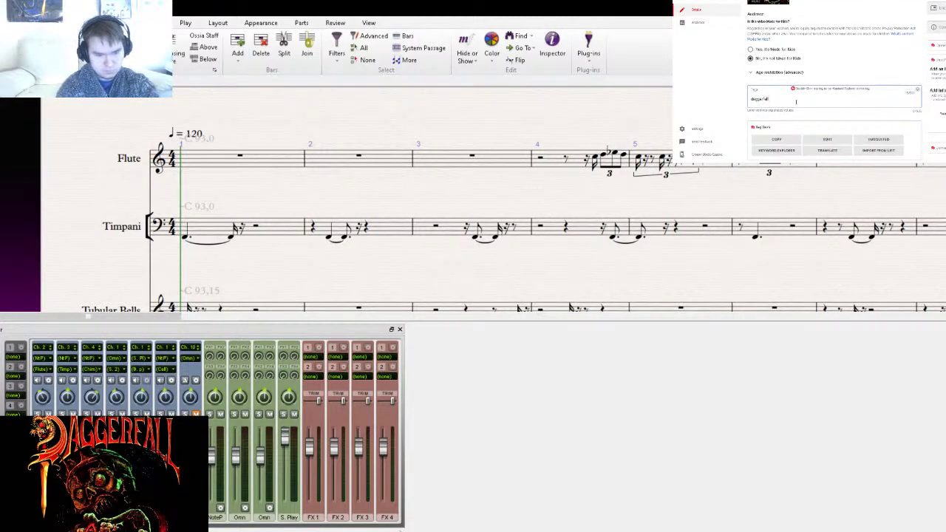
pyautogui.write('ggerfall')
pyautogui.press('Return')
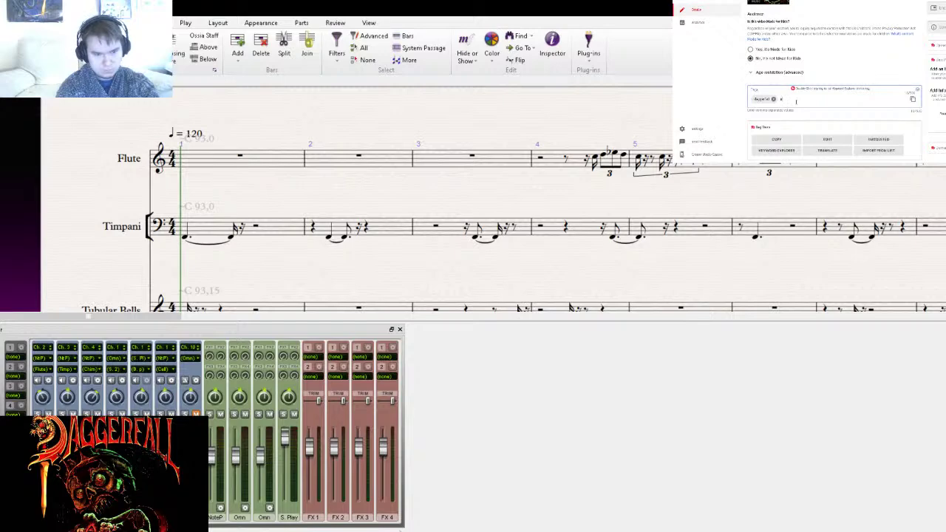
pyautogui.write('elder s')
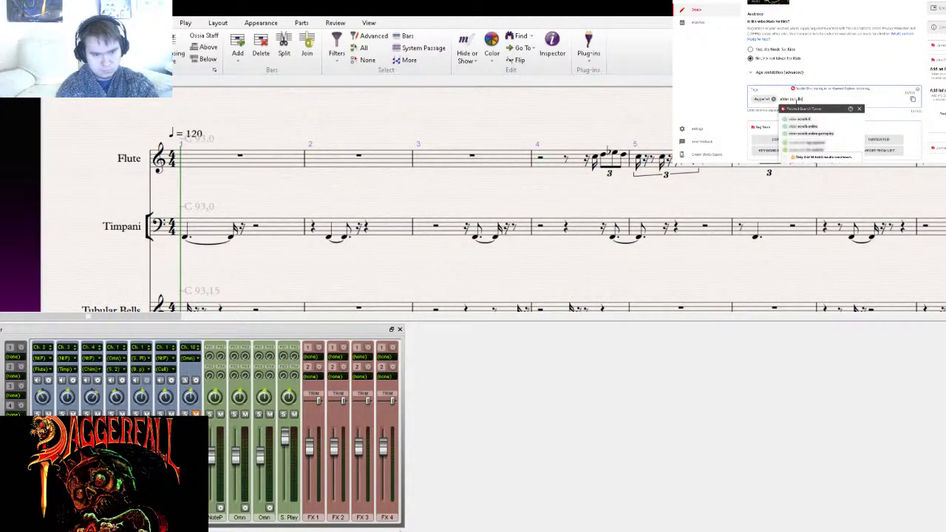
pyautogui.write('crolls 2')
pyautogui.press('Return')
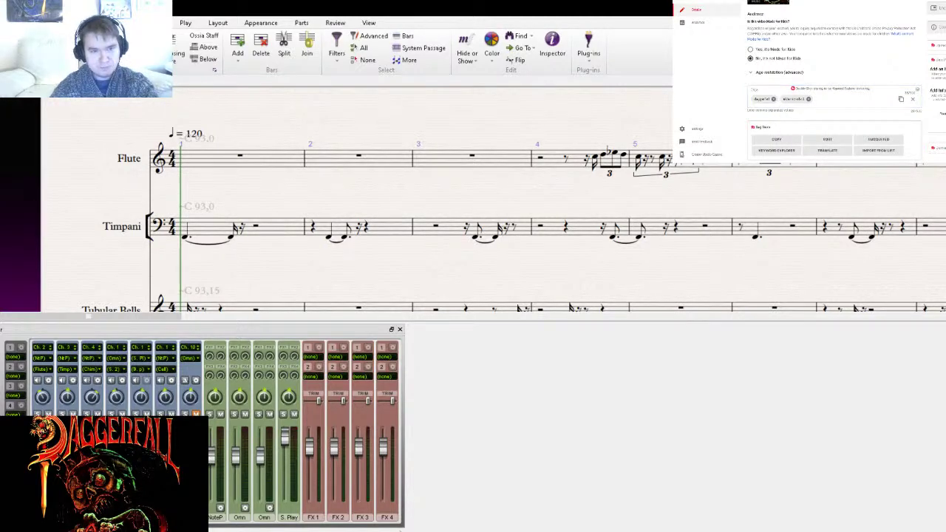
pyautogui.hotkey('ctrl', 'Tab')
pyautogui.moveTo(742, 123); pyautogui.dragTo(736, 124)
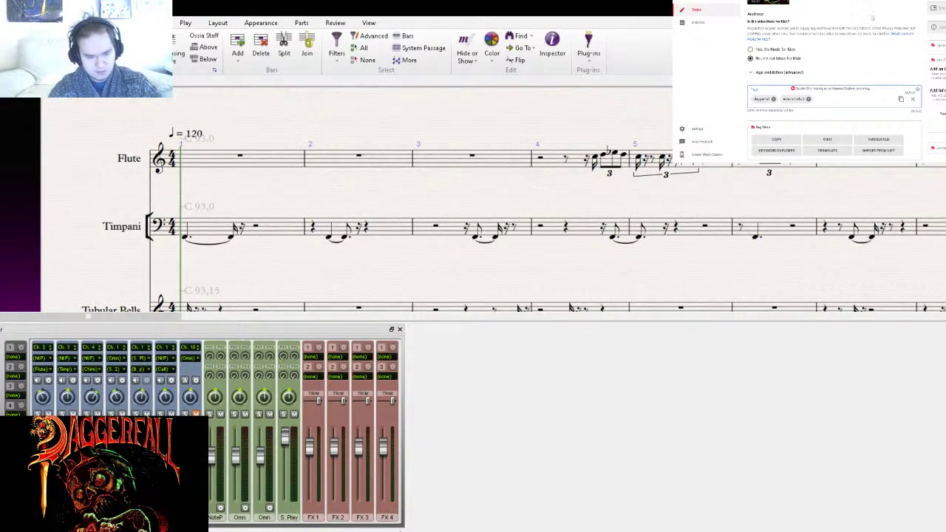
# - Add three more tags to the stream, including "daggerfall music" and "daggerfall ost"
pyautogui.write('der scrolls')
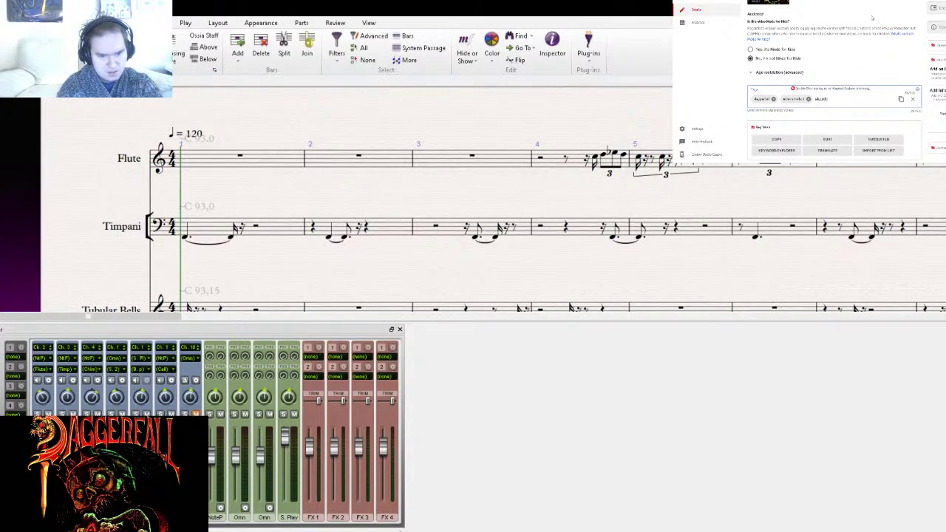
pyautogui.press('Return')
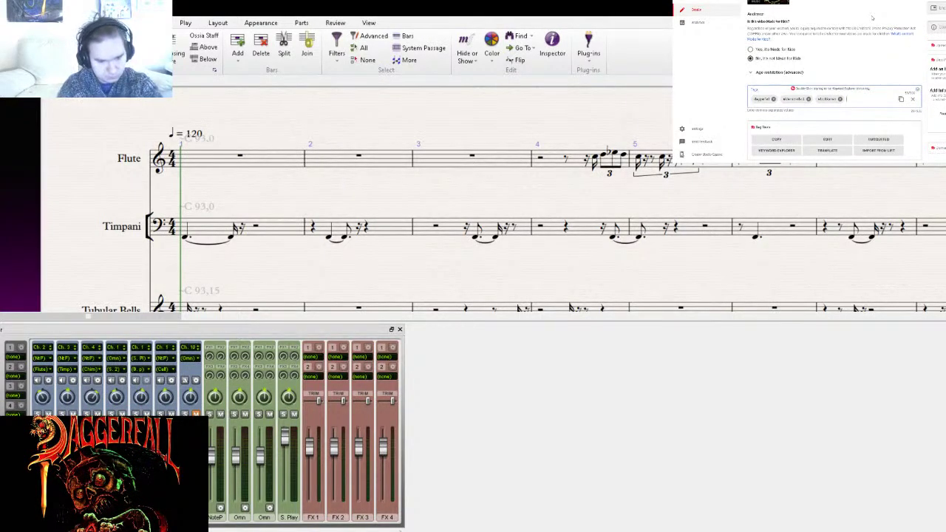
pyautogui.write('daggerfall mod')
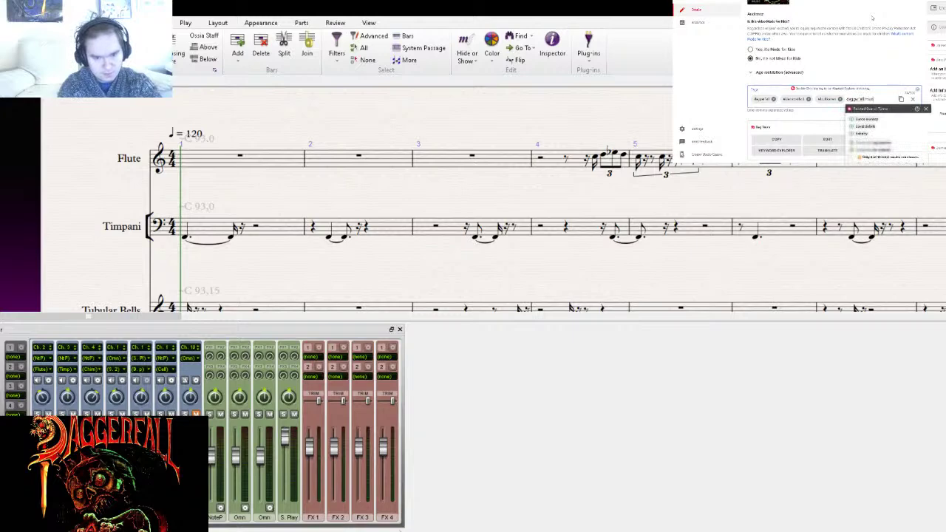
pyautogui.press('Return')
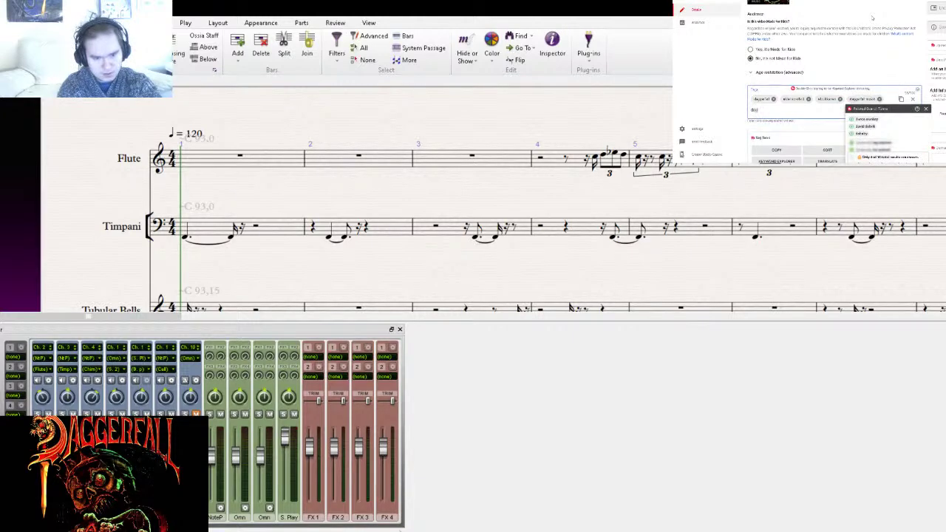
pyautogui.write('daggerfall ext')
pyautogui.press('Return')
# - Add the tag "livestream" and two further keyword tags, correcting the wording of the last one before entering it
pyautogui.write('modpack')
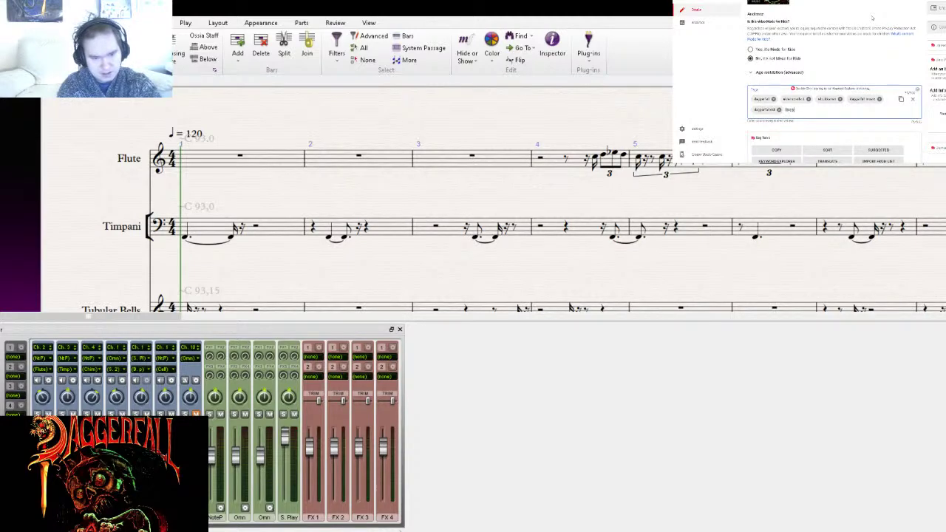
pyautogui.press('Return')
pyautogui.write('da')
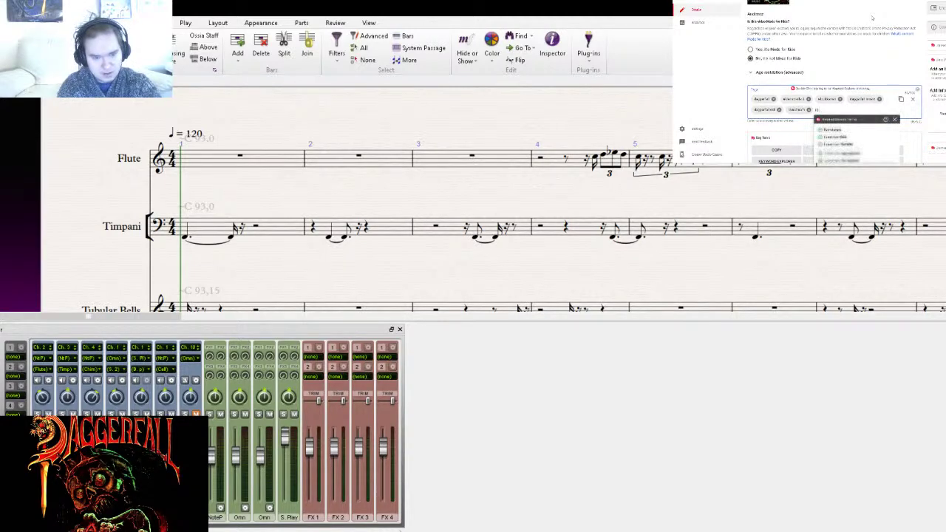
pyautogui.press('Return')
pyautogui.write('daggerfall')
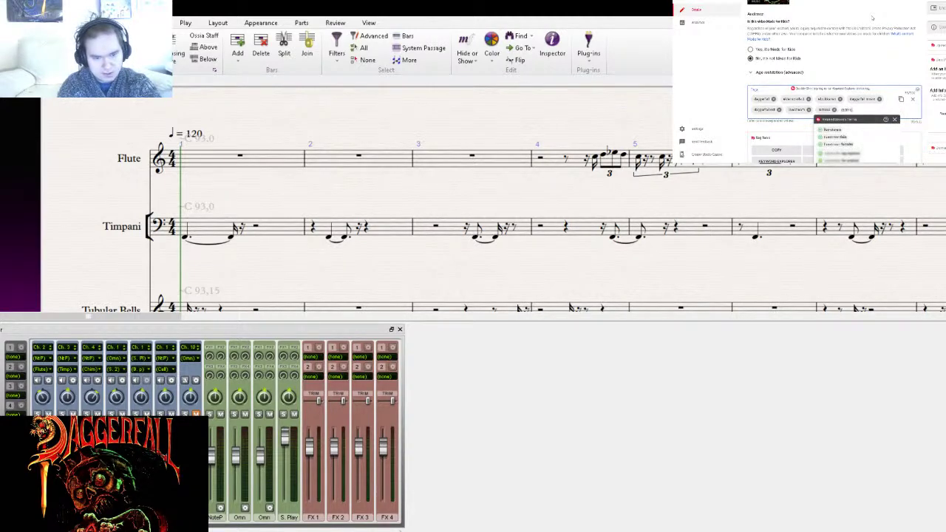
pyautogui.press('BackSpace')
pyautogui.press('BackSpace')
pyautogui.press('BackSpace')
pyautogui.press('BackSpace')
pyautogui.press('BackSpace')
pyautogui.press('BackSpace')
pyautogui.press('BackSpace')
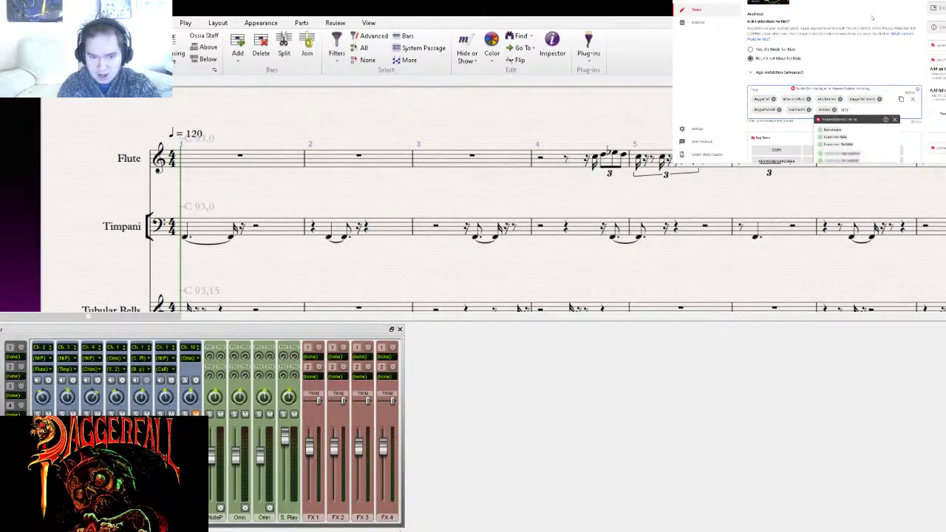
pyautogui.press('Return')
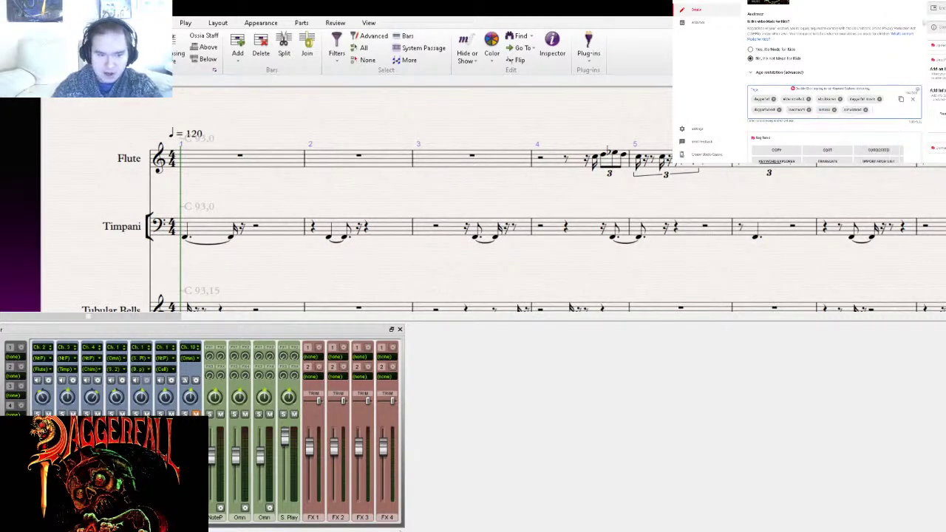
# - Set the recording date to today's date and the caption certification to content that has never aired on television in the US
pyautogui.scroll(5, 893, 61)
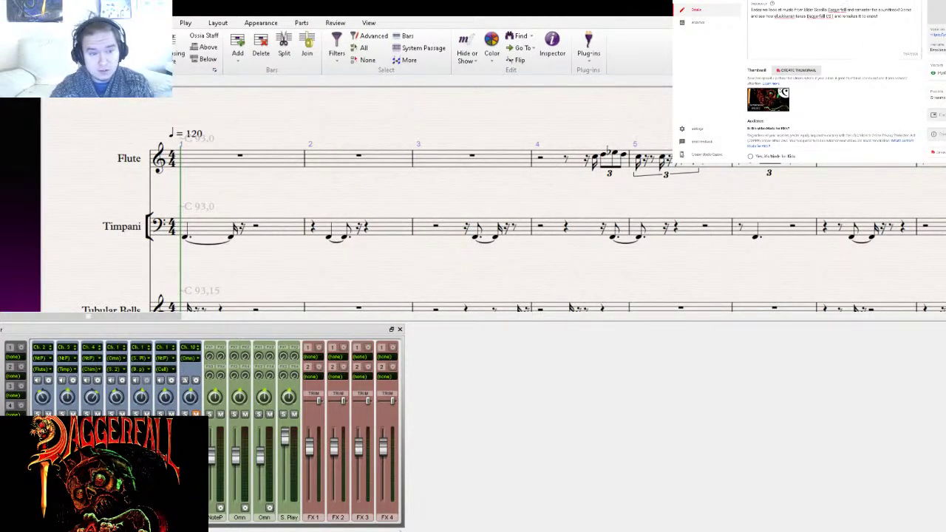
pyautogui.scroll(-5, 813, 88)
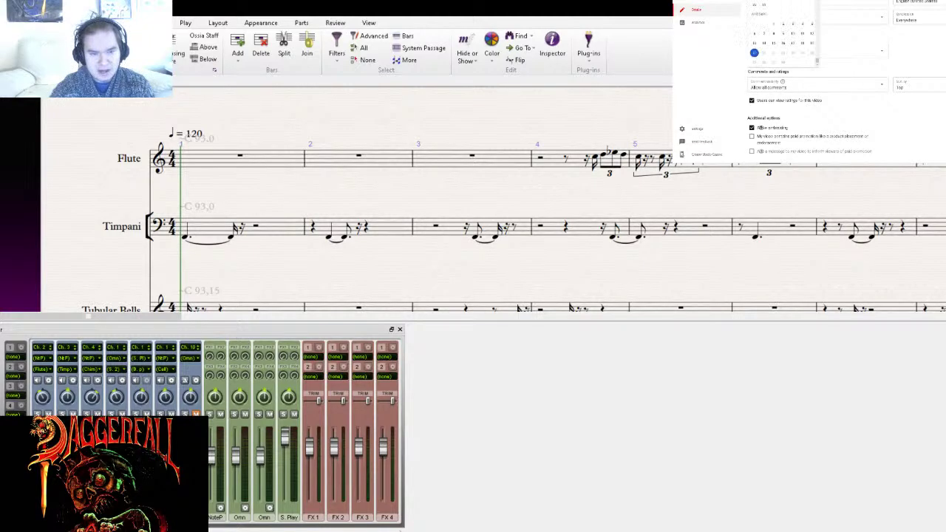
pyautogui.click(754, 52)
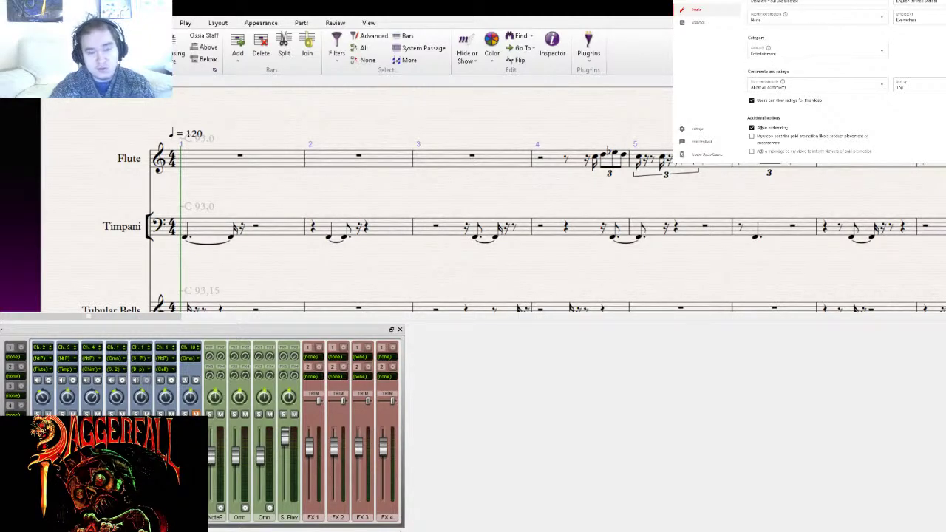
pyautogui.click(809, 22)
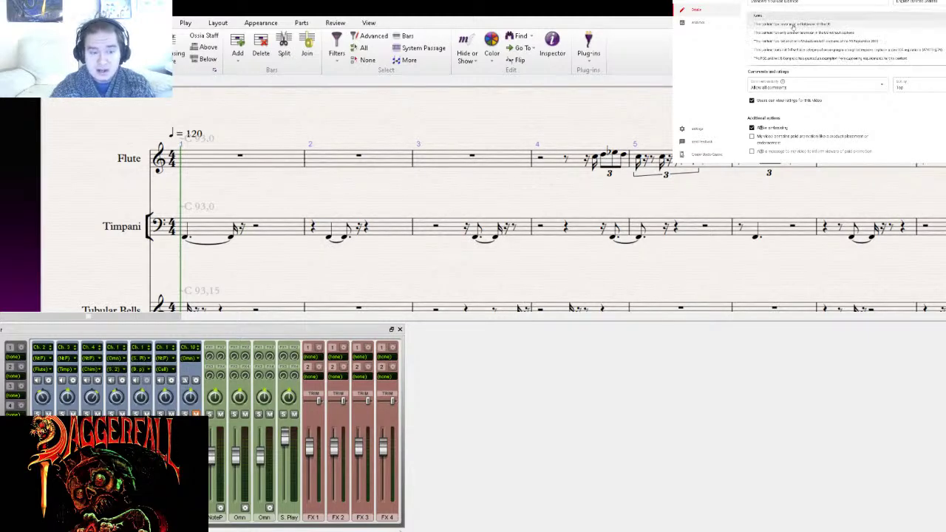
pyautogui.click(790, 24)
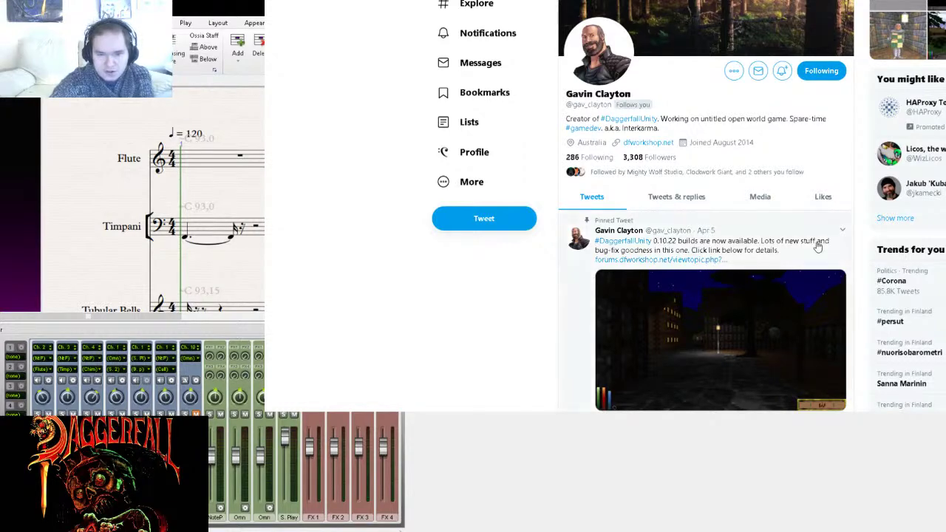
# - Enlarge the night-time street screenshot in the pinned #DaggerfallUnity 0.10.22 builds tweet and close it again
pyautogui.scroll(-3, 816, 281)
pyautogui.click(754, 190)
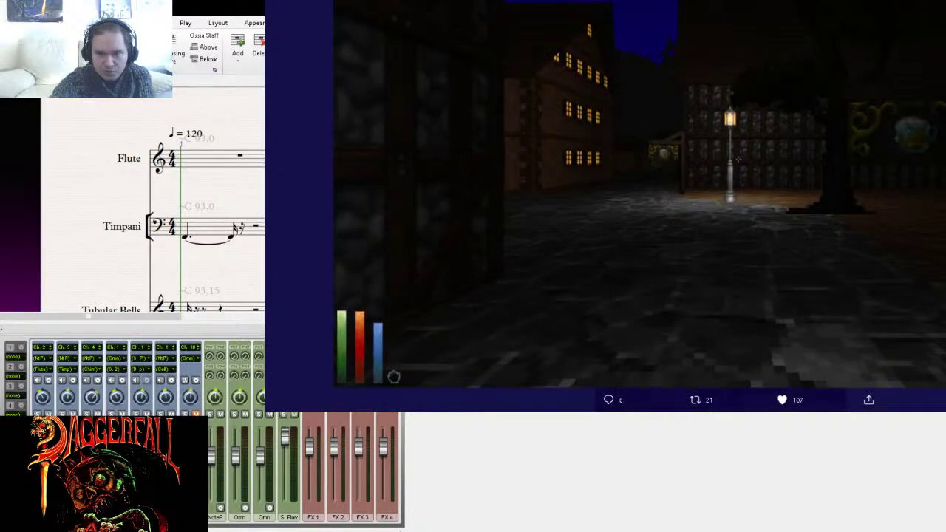
pyautogui.press('Escape')
# - Read the recent #DaggerfallUnity tweets and view the Configure Advanced Controls screenshot at full size
pyautogui.scroll(-6, 854, 240)
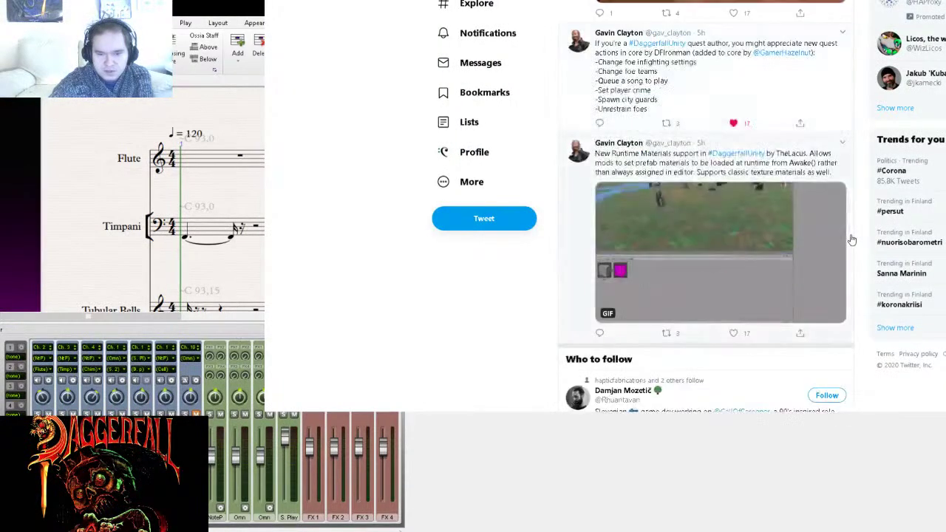
pyautogui.scroll(-1, 776, 247)
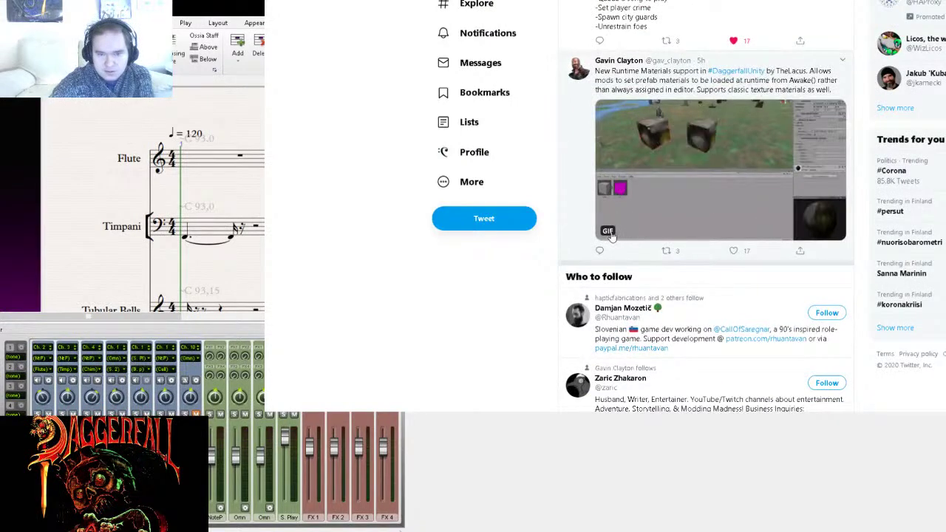
pyautogui.scroll(-5, 679, 252)
pyautogui.click(680, 253)
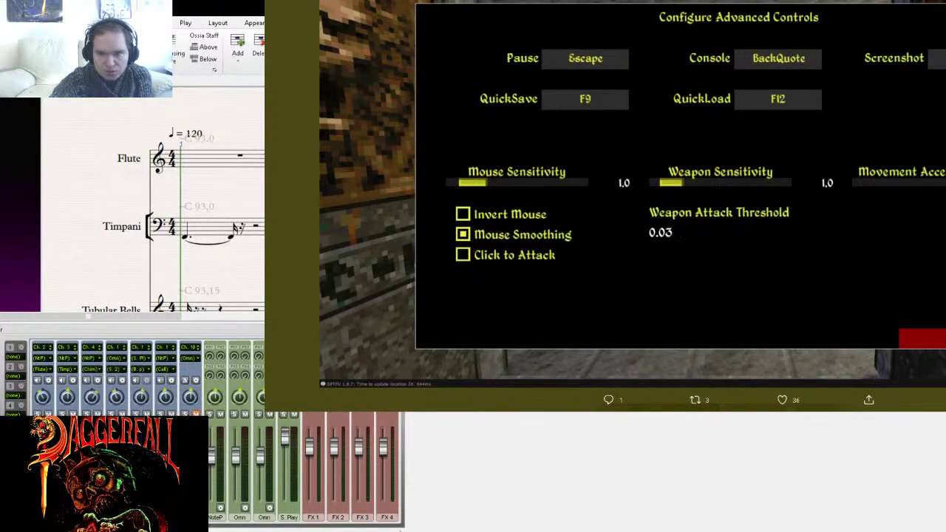
pyautogui.press('Escape')
# - Look through the posterization tweet, the Gloomwood video and the pirating test image for Daggerfall further down the feed
pyautogui.scroll(-3, 779, 271)
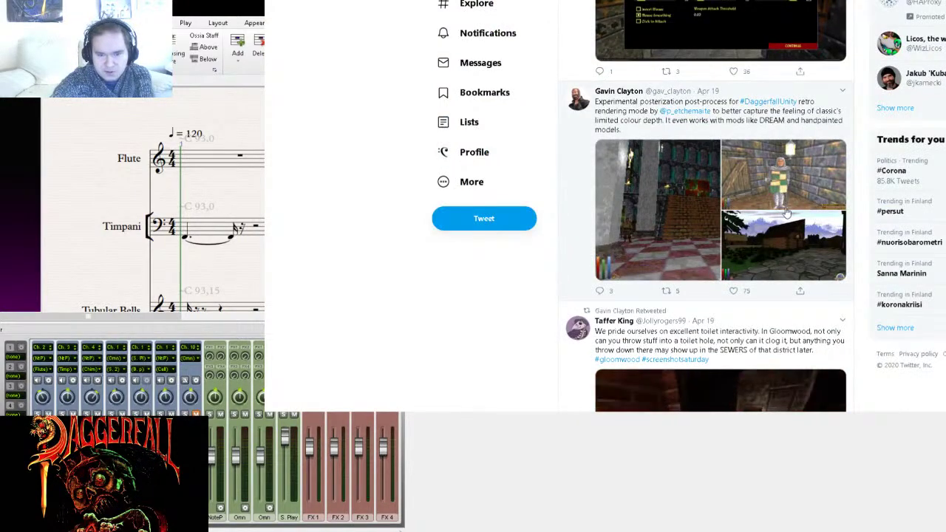
pyautogui.scroll(-3, 786, 213)
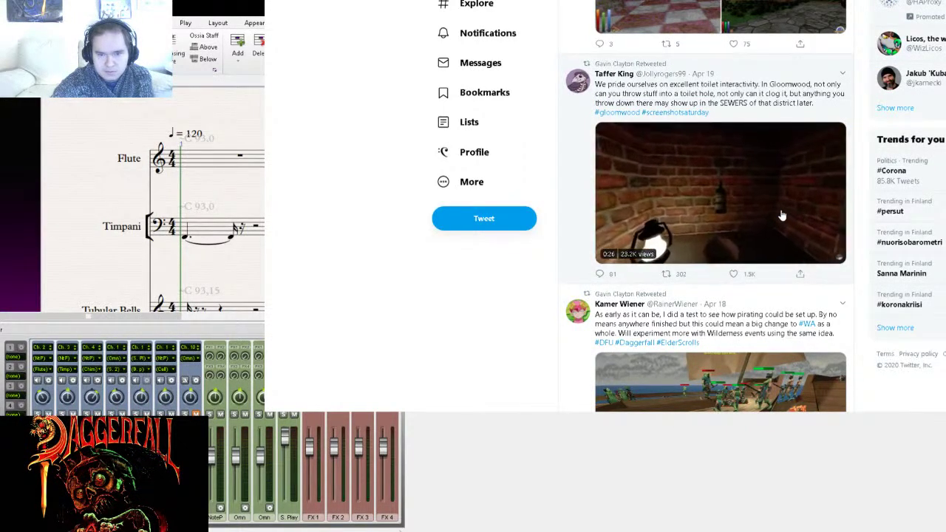
pyautogui.click(608, 254)
pyautogui.scroll(-3, 681, 280)
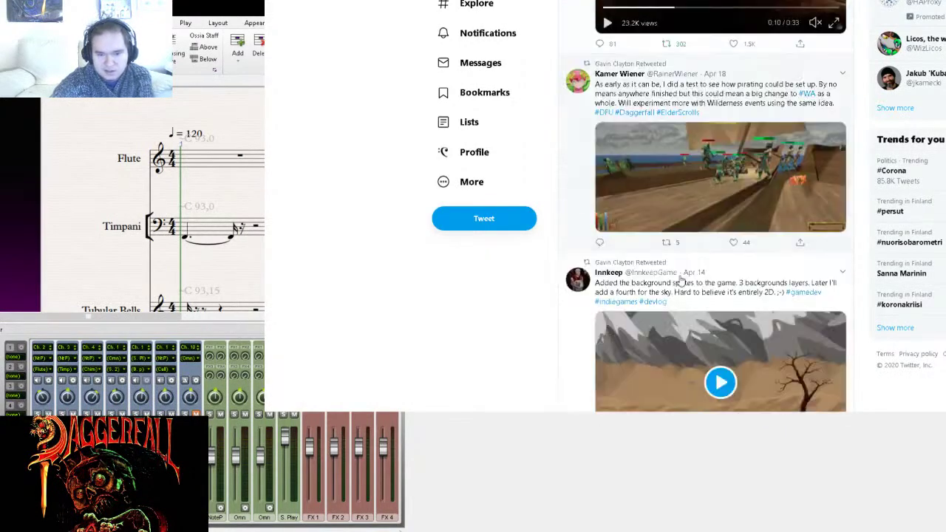
pyautogui.click(728, 175)
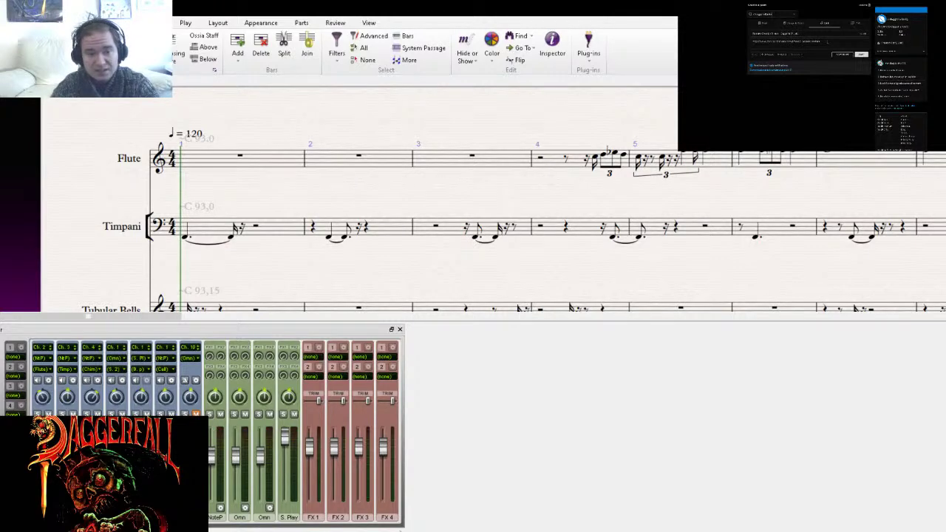
# - Replace the selected link in the community post with the pasted one, begin its title with "One of the best" and submit the post
pyautogui.hotkey('ctrl', 'a')
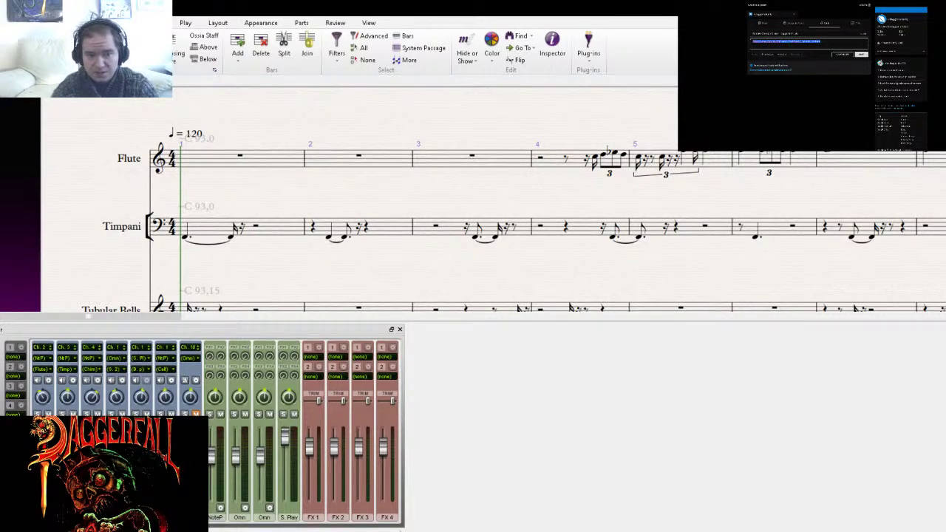
pyautogui.hotkey('ctrl', 'v')
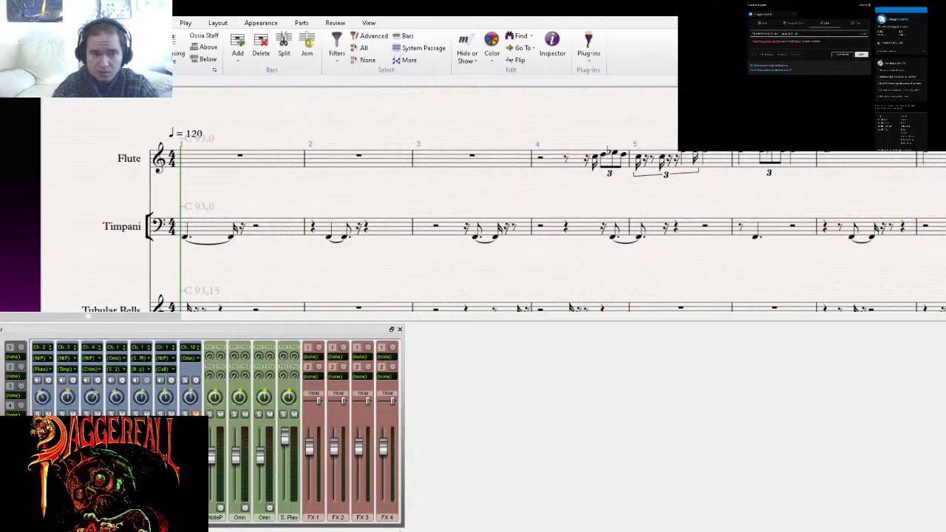
pyautogui.write('One of ')
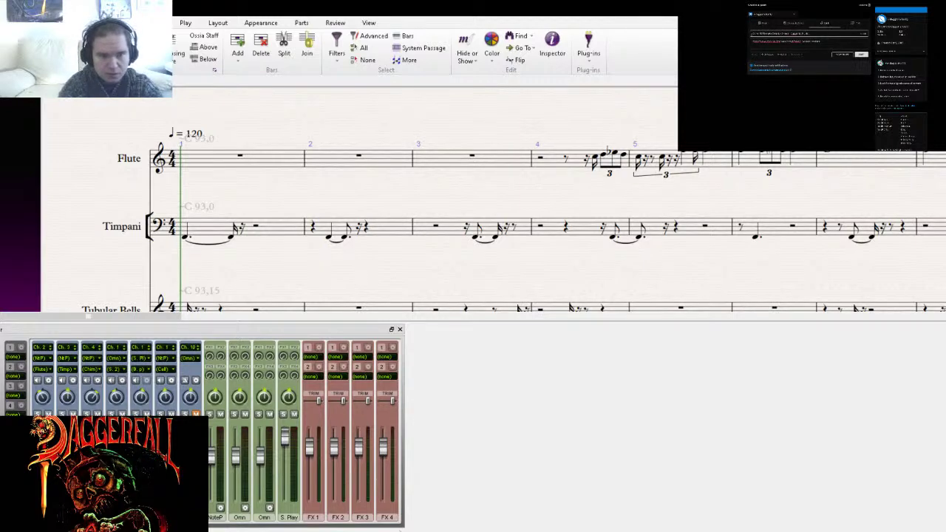
pyautogui.write('the ')
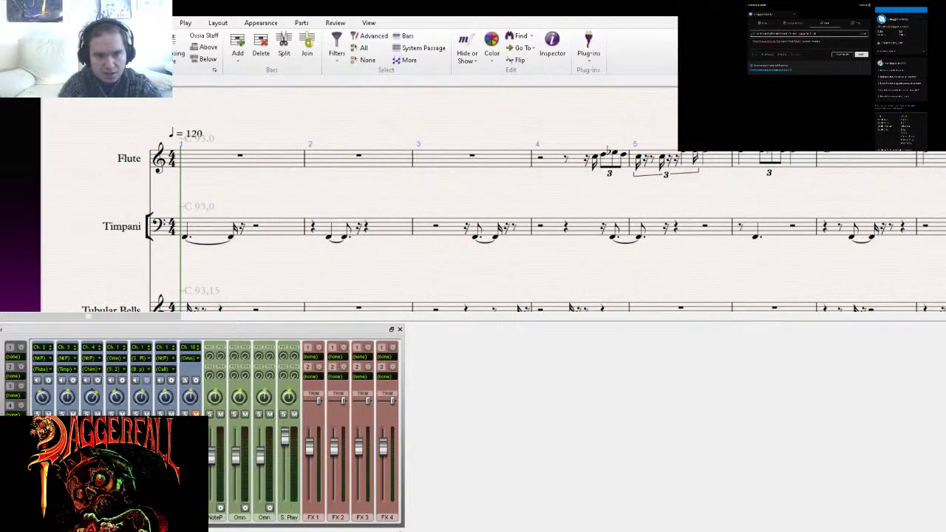
pyautogui.write('best ')
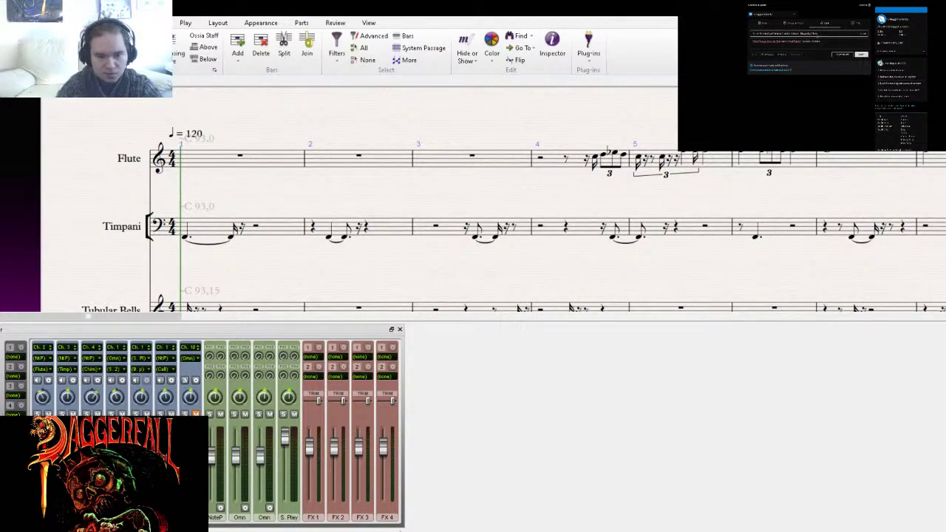
pyautogui.write('night')
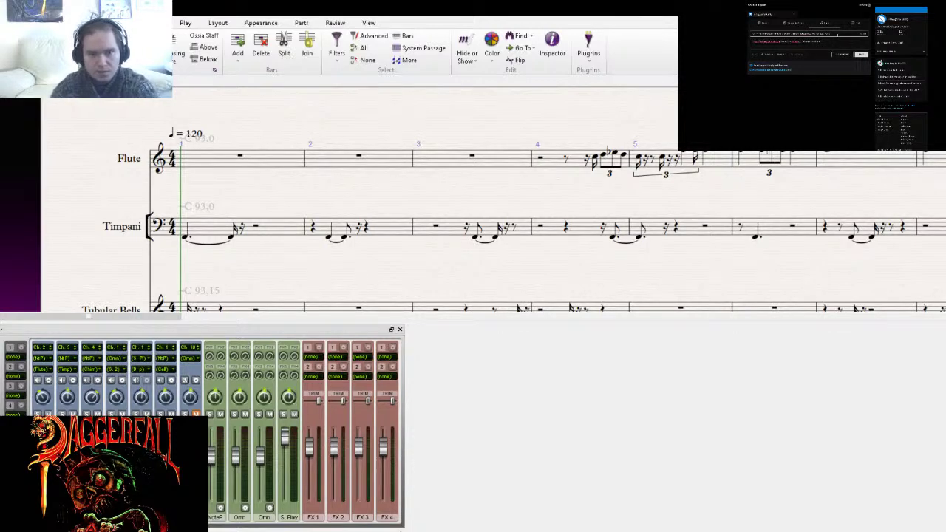
pyautogui.click(861, 57)
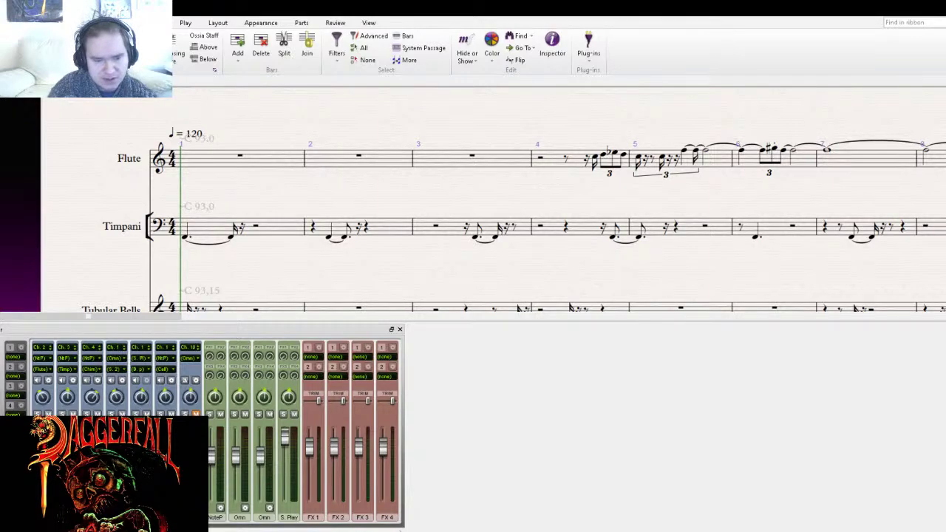
pyautogui.moveTo(331, 266); pyautogui.dragTo(365, 202)
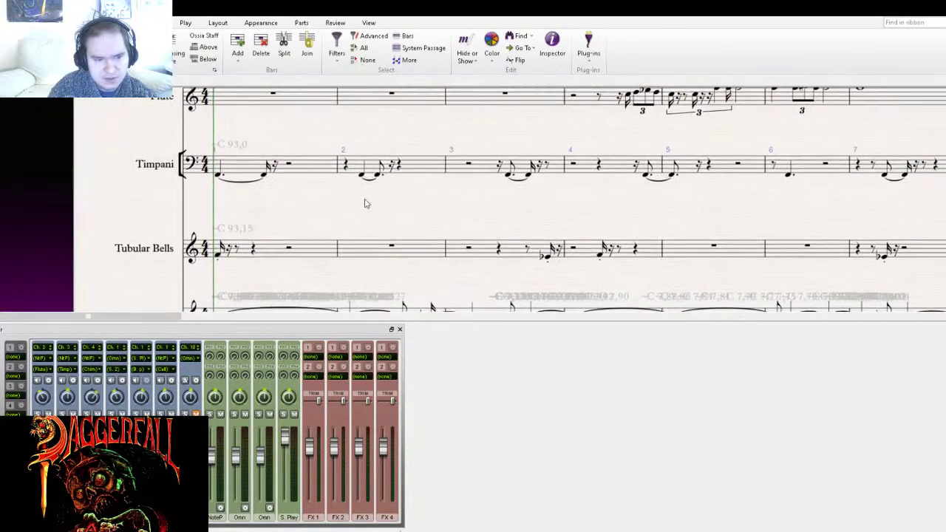
pyautogui.moveTo(277, 220); pyautogui.dragTo(276, 201)
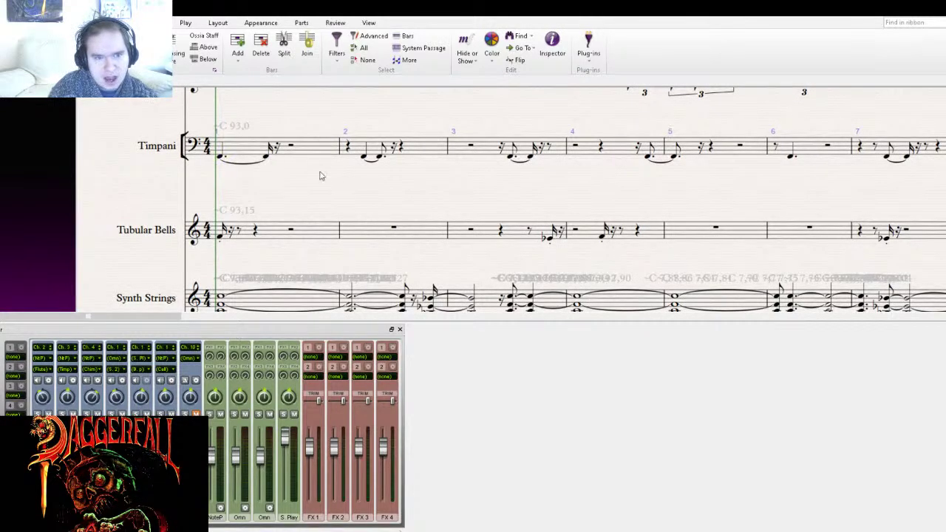
pyautogui.moveTo(345, 174); pyautogui.dragTo(285, 239)
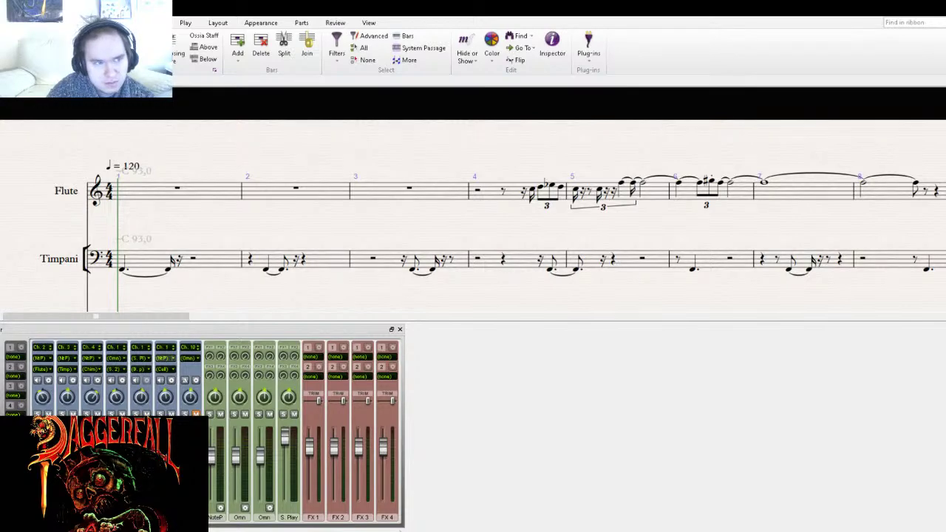
pyautogui.hotkey('alt', 'f')
pyautogui.press('Escape')
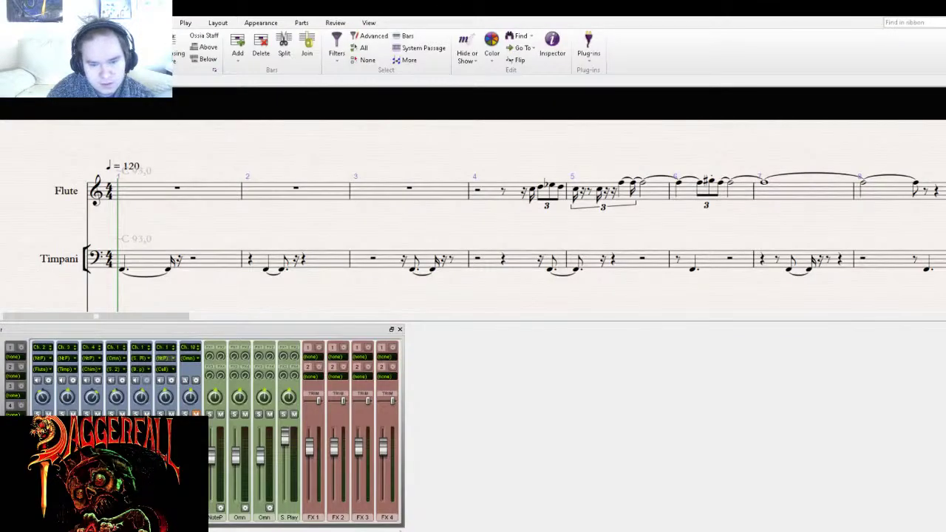
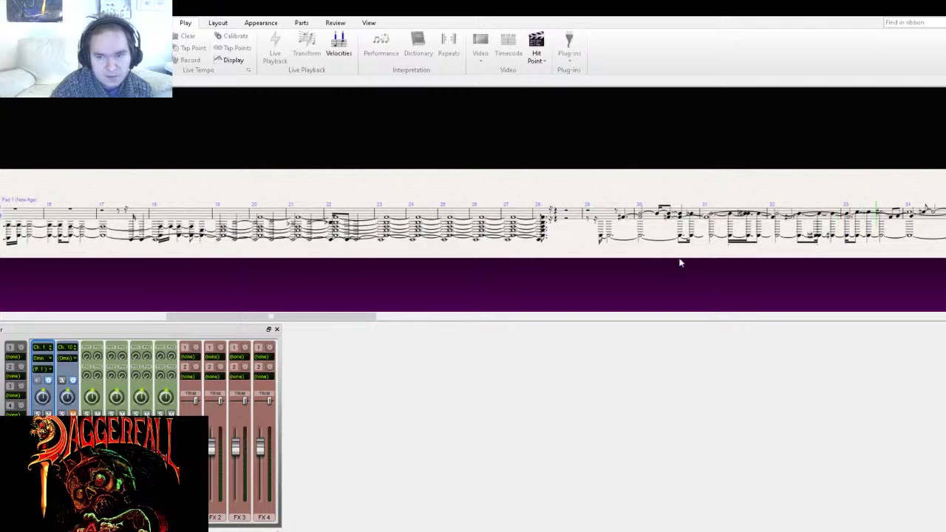
# - Follow the playback of the Pad 1 (New Age) score to about bar 40, stop it and return to the first bar
pyautogui.scroll(-1, 621, 268)
pyautogui.moveTo(621, 268); pyautogui.dragTo(422, 264)
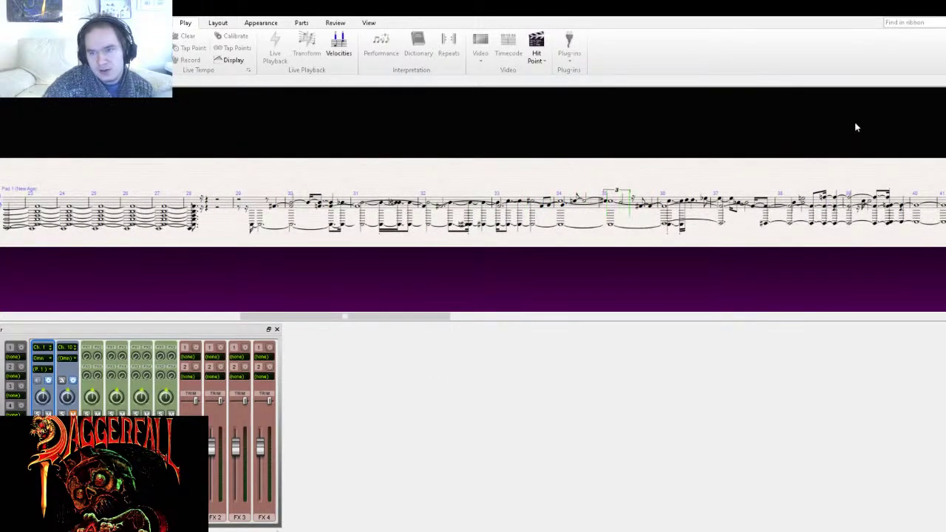
pyautogui.moveTo(646, 273); pyautogui.dragTo(391, 285)
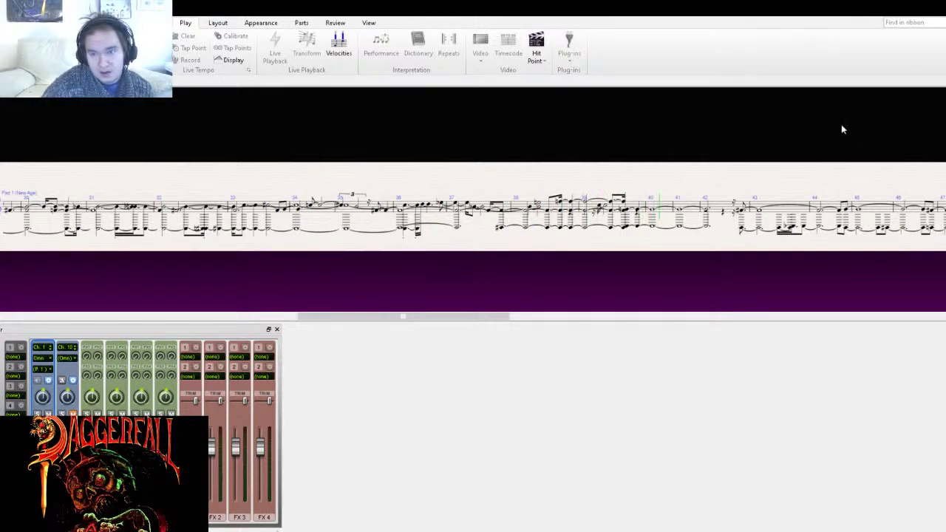
pyautogui.press('space')
pyautogui.keyDown('ctrl'); pyautogui.scroll(3, 316, 139); pyautogui.keyUp('ctrl')
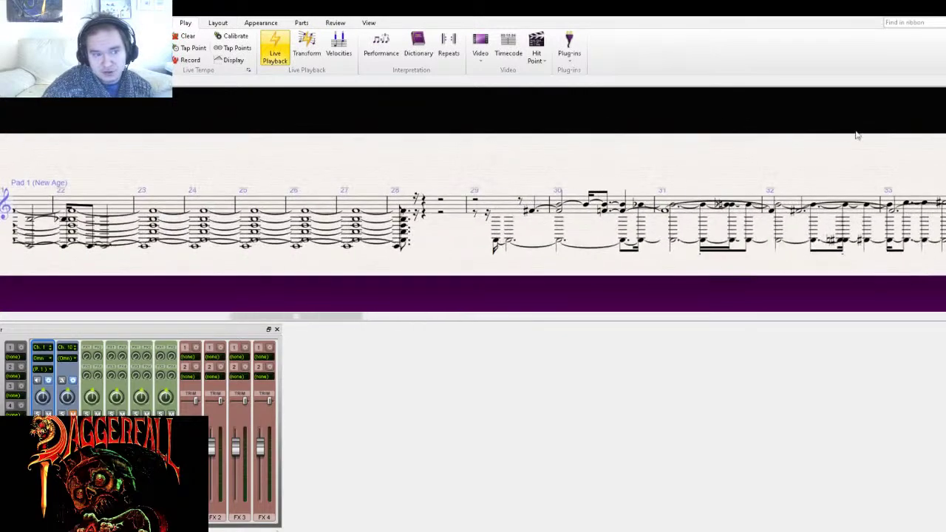
pyautogui.moveTo(215, 167); pyautogui.dragTo(806, 136)
pyautogui.moveTo(317, 110); pyautogui.dragTo(750, 198)
pyautogui.moveTo(293, 216); pyautogui.dragTo(439, 203)
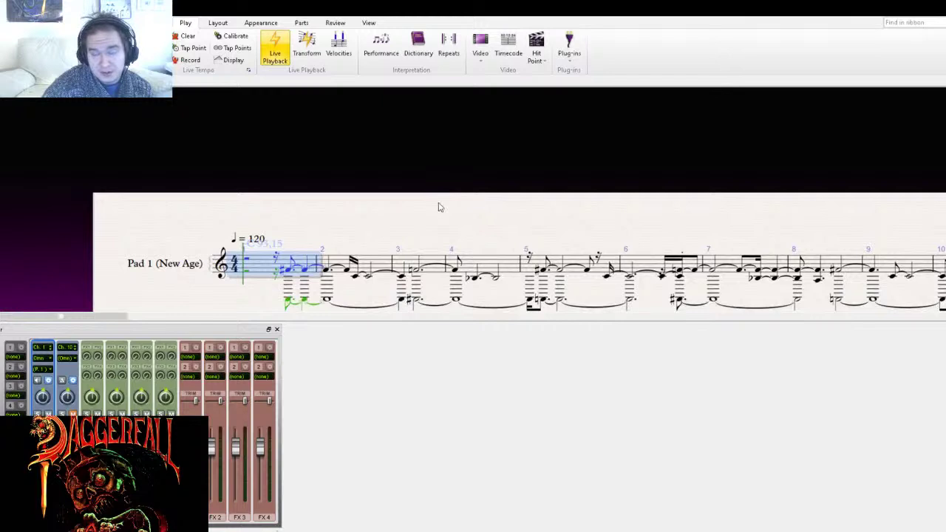
pyautogui.press('Escape')
pyautogui.moveTo(586, 235); pyautogui.dragTo(518, 219)
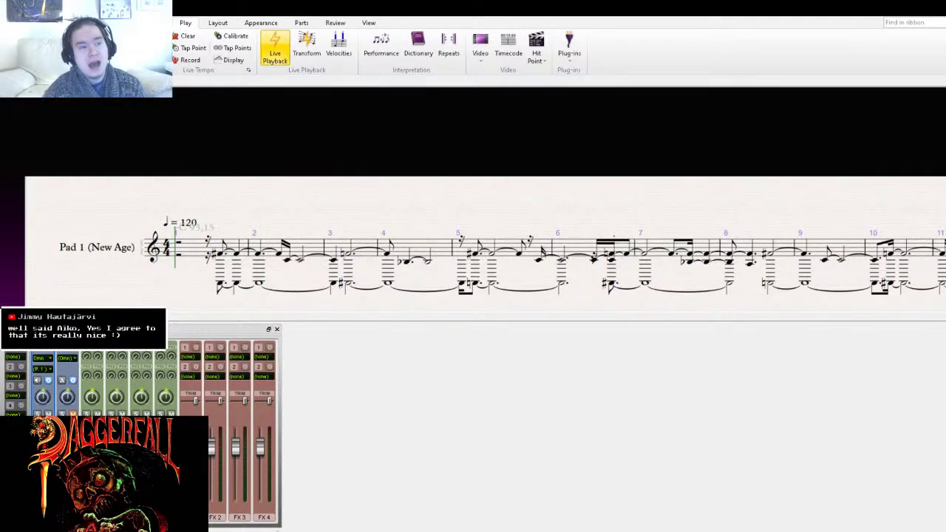
# - Export the playback of the Pad 1 (New Age) score from the start as 10.wav in 16-bit, 44.1 kHz audio
pyautogui.click(10, 23)
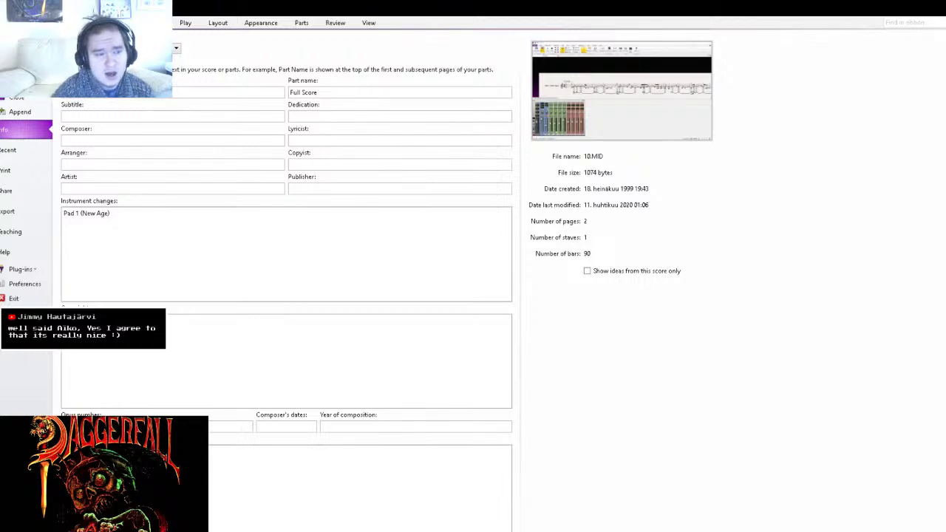
pyautogui.click(9, 215)
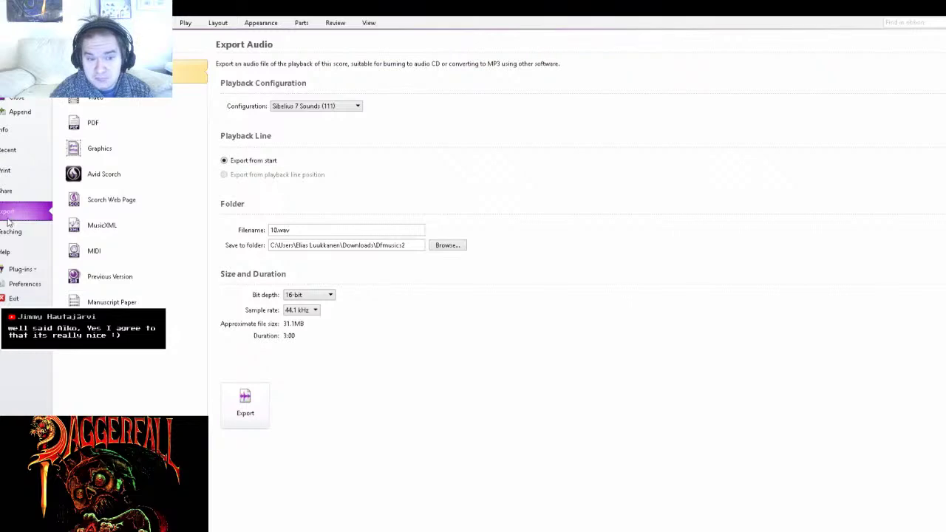
pyautogui.click(245, 414)
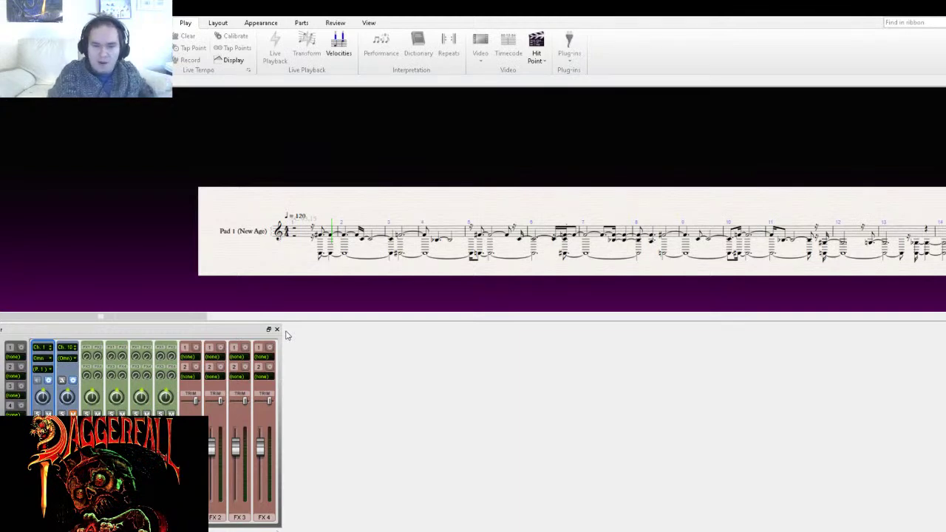
pyautogui.press('space')
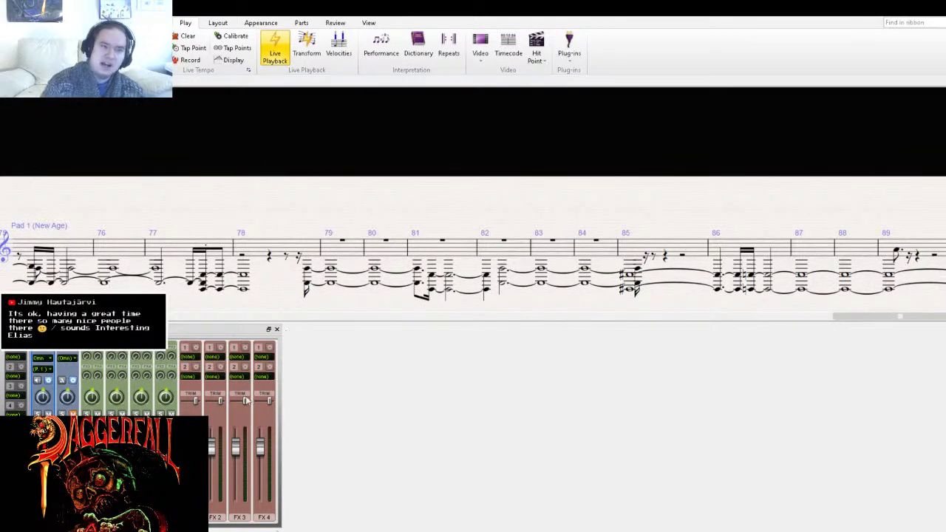
pyautogui.hotkey('alt', 'f')
pyautogui.press('Escape')
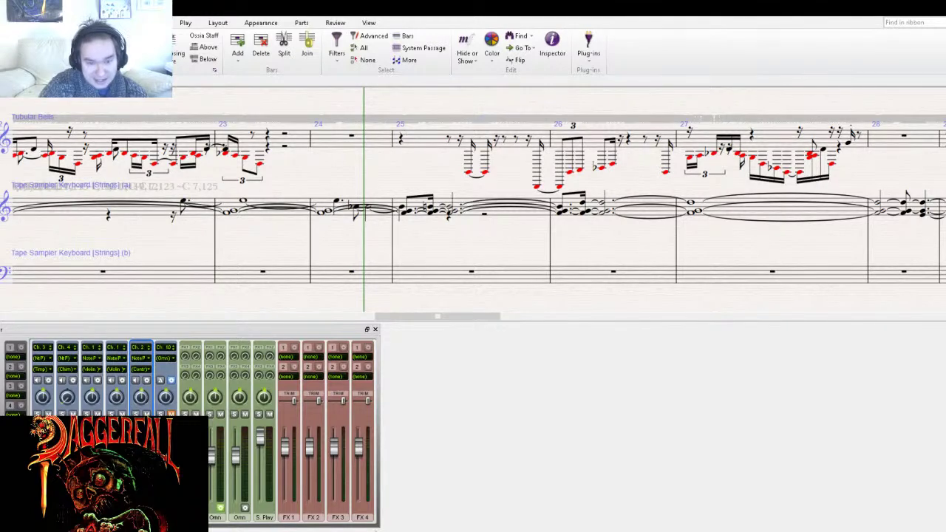
# - Play the tubular bells and tape sampler strings score from about bar 21 and follow it to about bar 36
pyautogui.moveTo(346, 254); pyautogui.dragTo(427, 323)
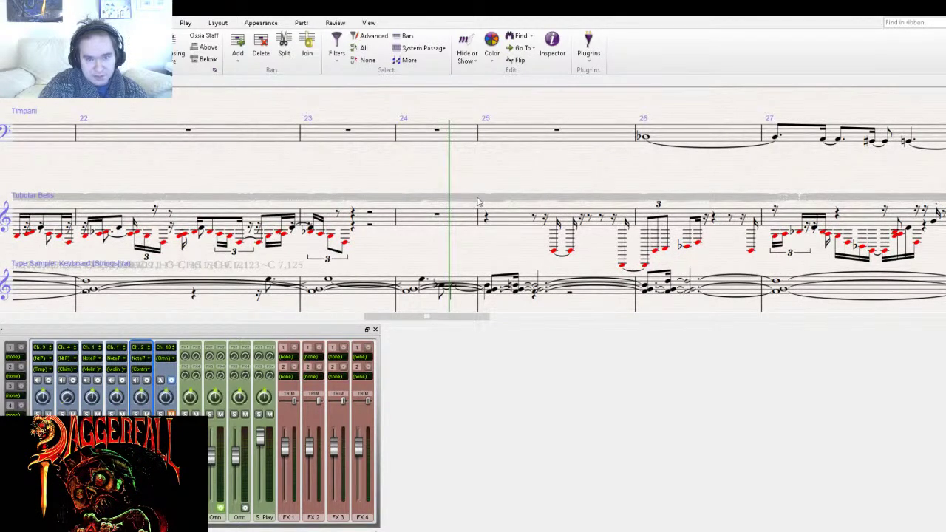
pyautogui.moveTo(248, 185); pyautogui.dragTo(304, 140)
pyautogui.moveTo(485, 206); pyautogui.dragTo(517, 207)
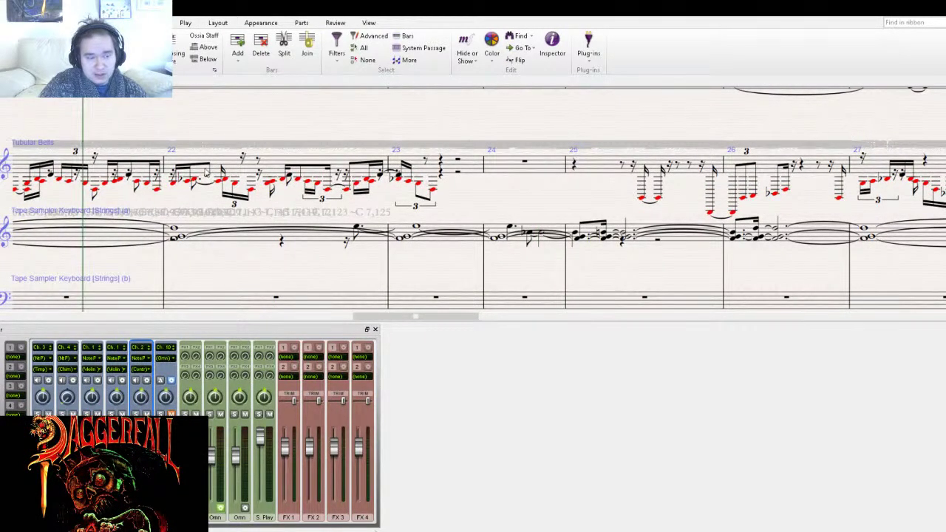
pyautogui.moveTo(126, 120); pyautogui.dragTo(258, 230)
pyautogui.moveTo(304, 210); pyautogui.dragTo(199, 158)
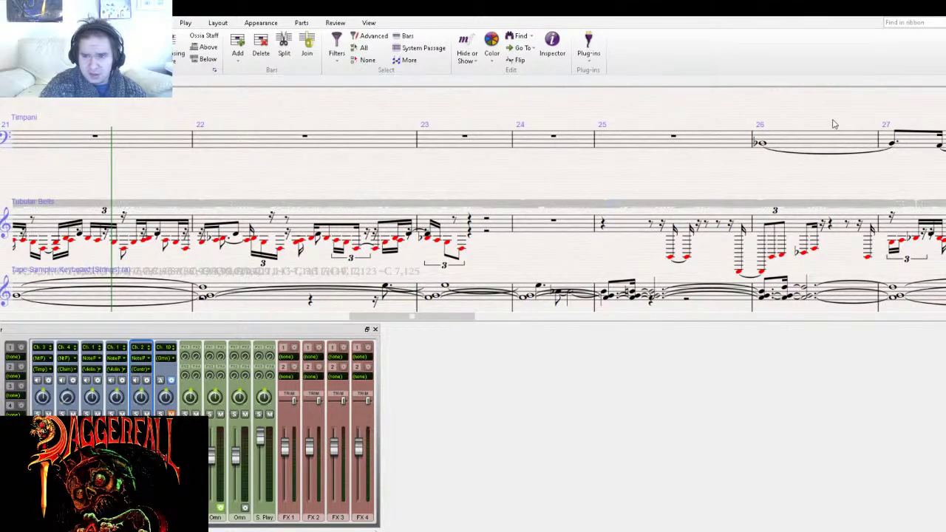
pyautogui.scroll(-2, 833, 124)
pyautogui.press('space')
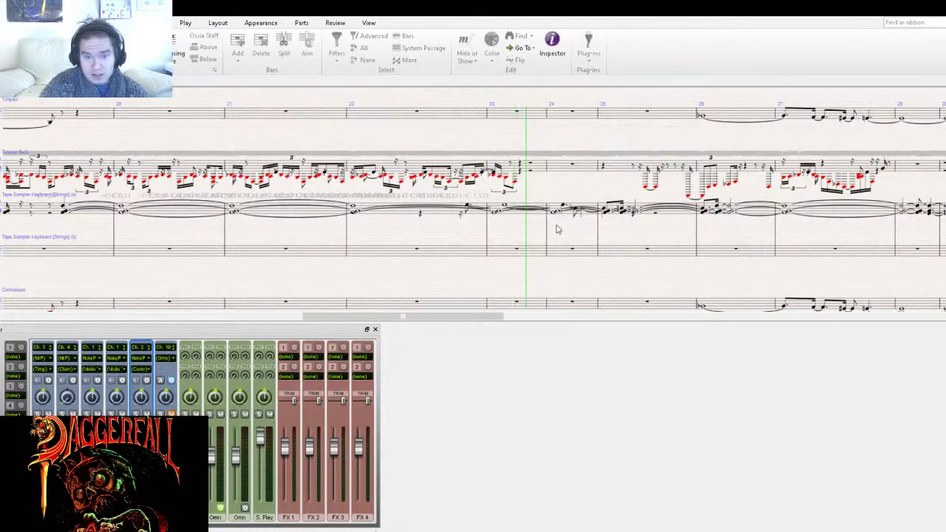
pyautogui.moveTo(558, 229); pyautogui.dragTo(380, 228)
pyautogui.moveTo(490, 239); pyautogui.dragTo(342, 215)
pyautogui.moveTo(436, 216); pyautogui.dragTo(366, 255)
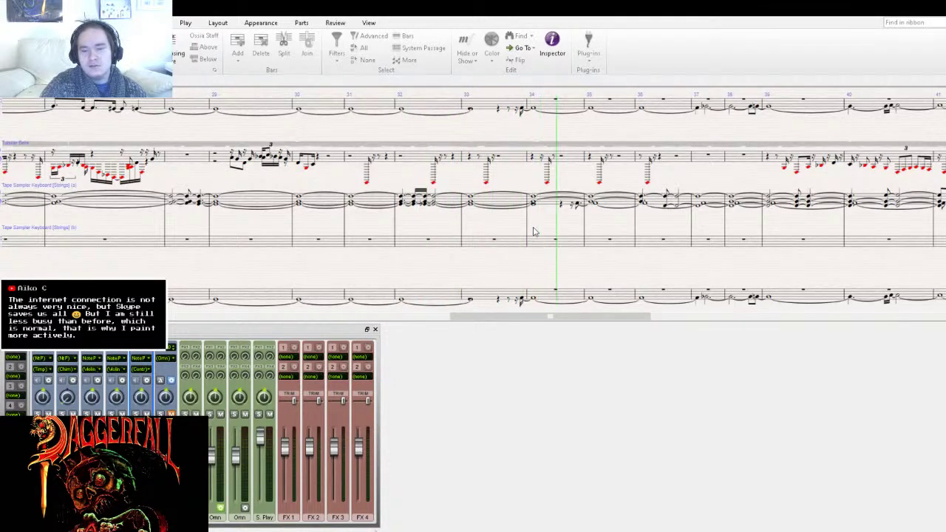
pyautogui.moveTo(555, 217); pyautogui.dragTo(319, 218)
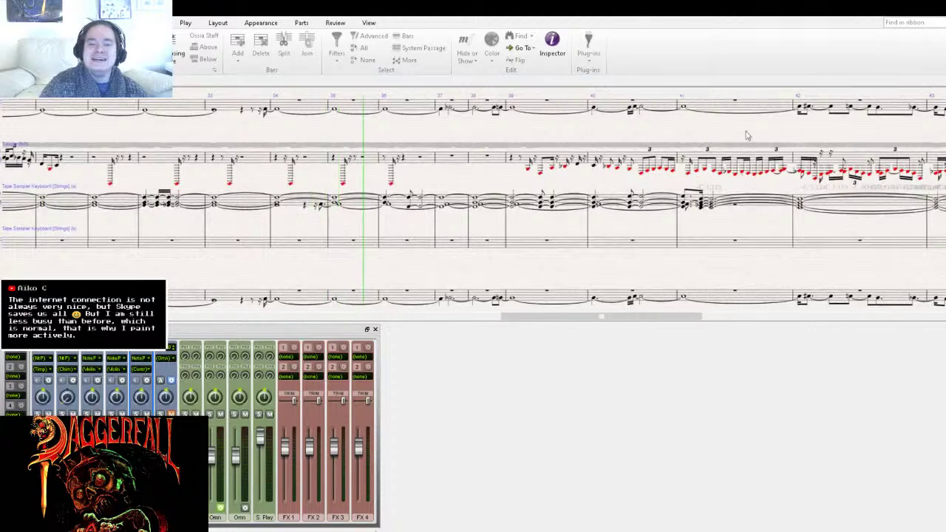
# - Return to the first bar of the tubular bells score, play its opening bars briefly and stop
pyautogui.scroll(2, 842, 124)
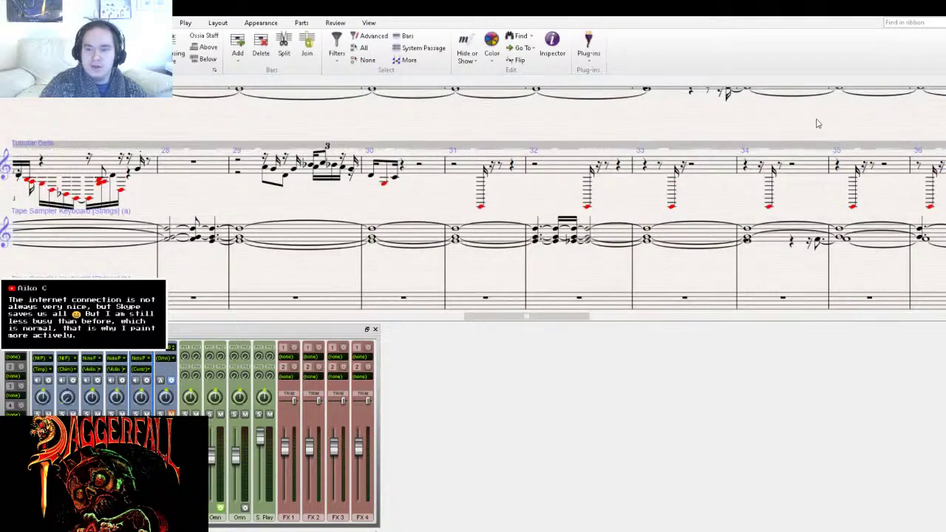
pyautogui.scroll(-2, 850, 120)
pyautogui.scroll(2, 850, 121)
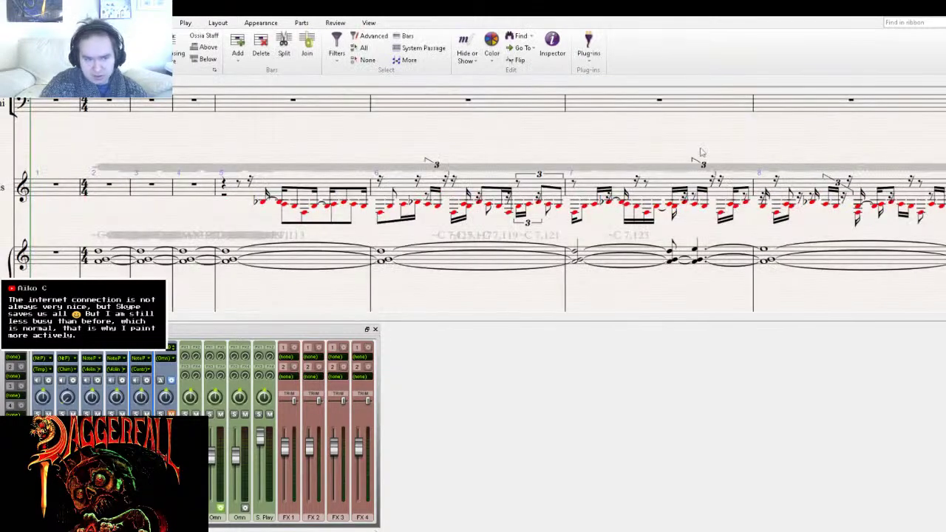
pyautogui.moveTo(239, 209); pyautogui.dragTo(355, 186)
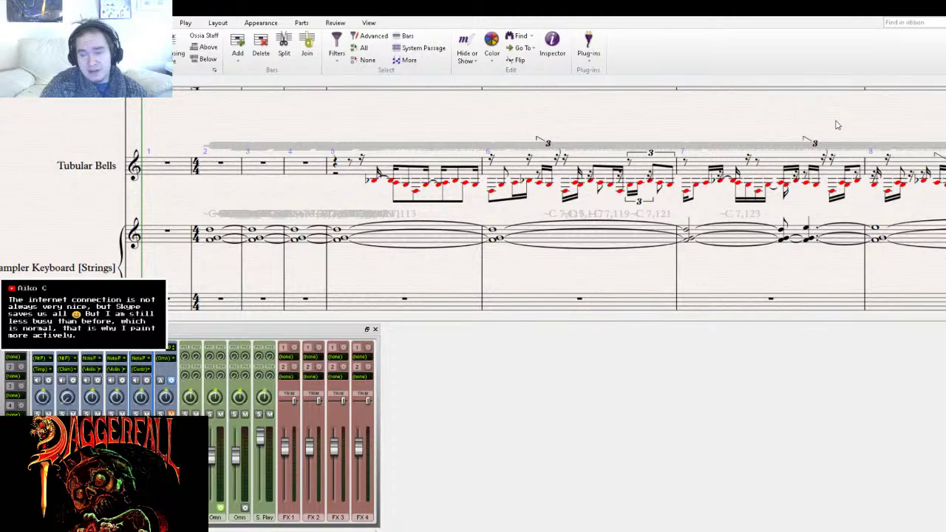
pyautogui.press('space')
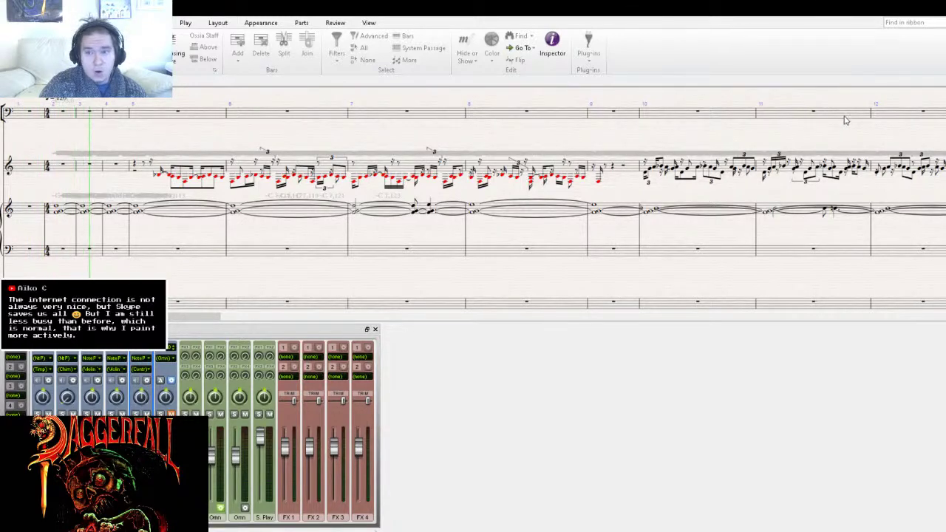
pyautogui.press('space')
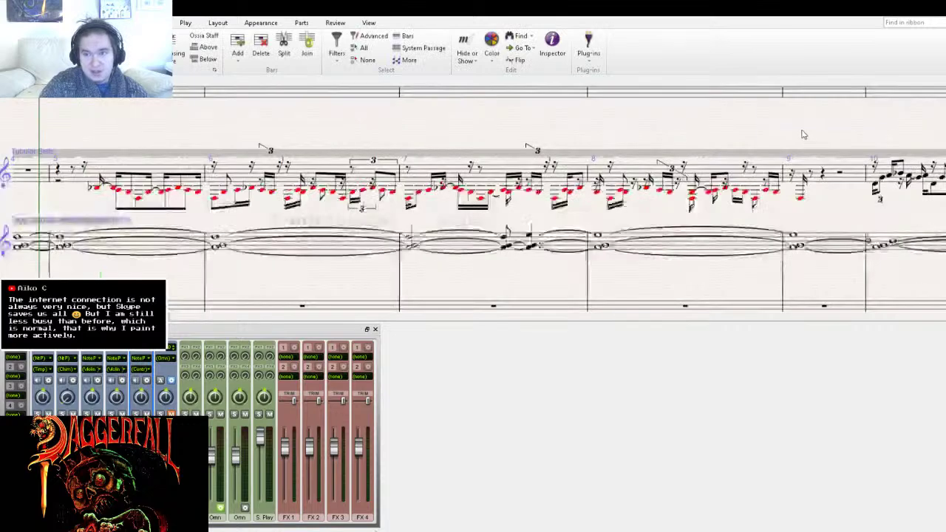
# - Export the playback of the 11.MID score as an audio file
pyautogui.click(9, 23)
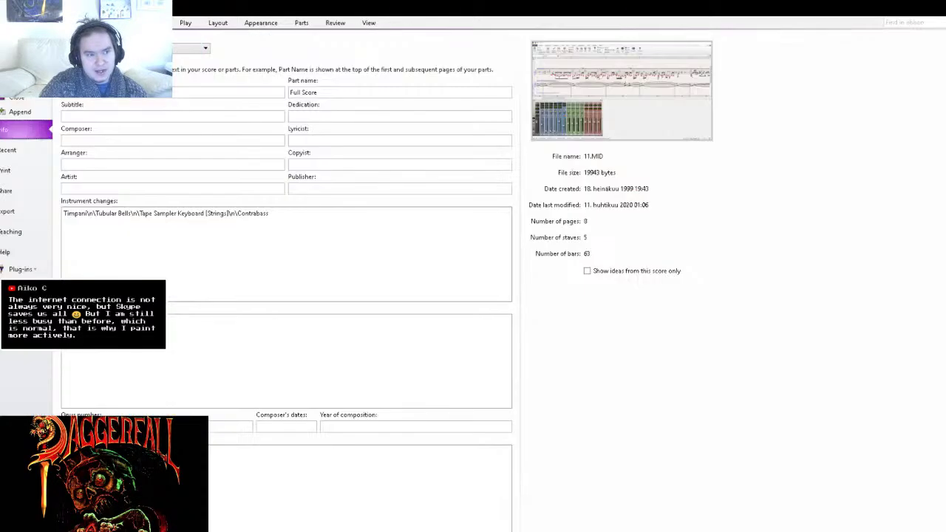
pyautogui.click(22, 215)
pyautogui.click(245, 402)
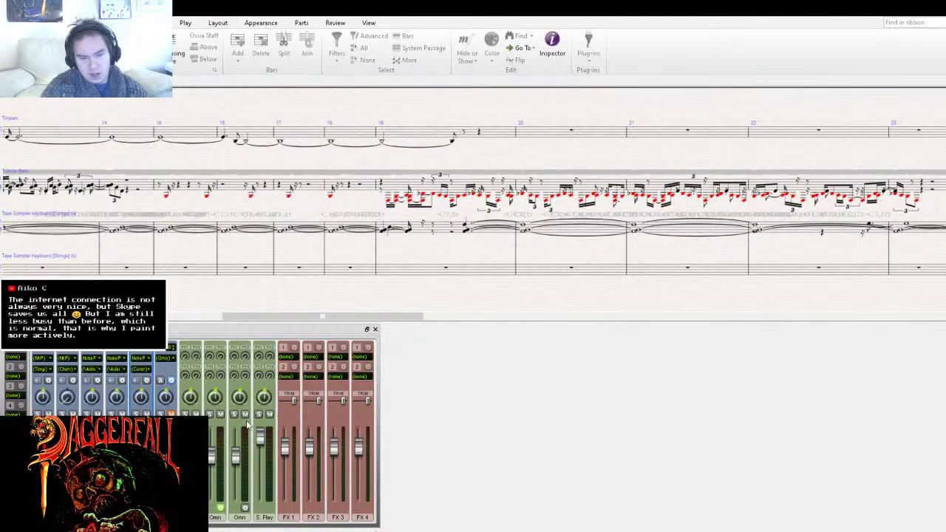
# - Stop playback and review the tubular bells and tape sampler strings score backwards from bar 59 to bar 1
pyautogui.press('space')
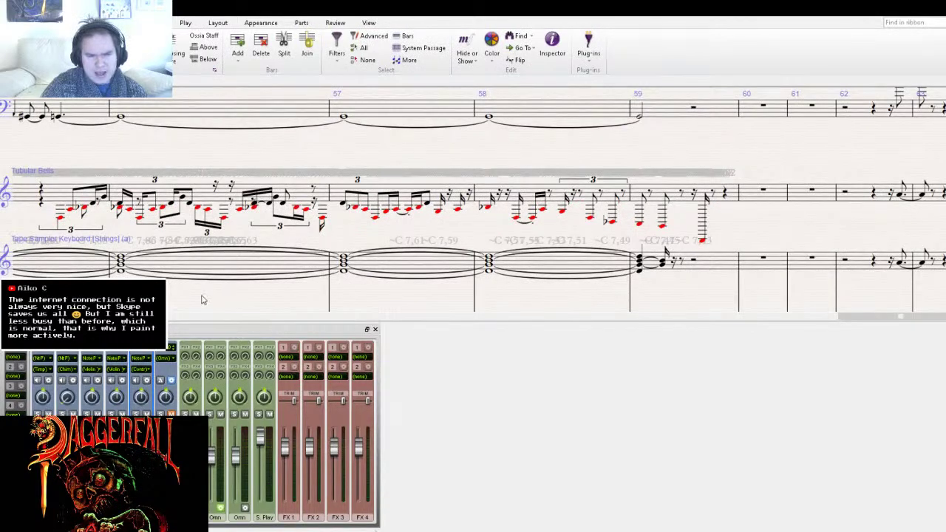
pyautogui.moveTo(191, 302); pyautogui.dragTo(507, 296)
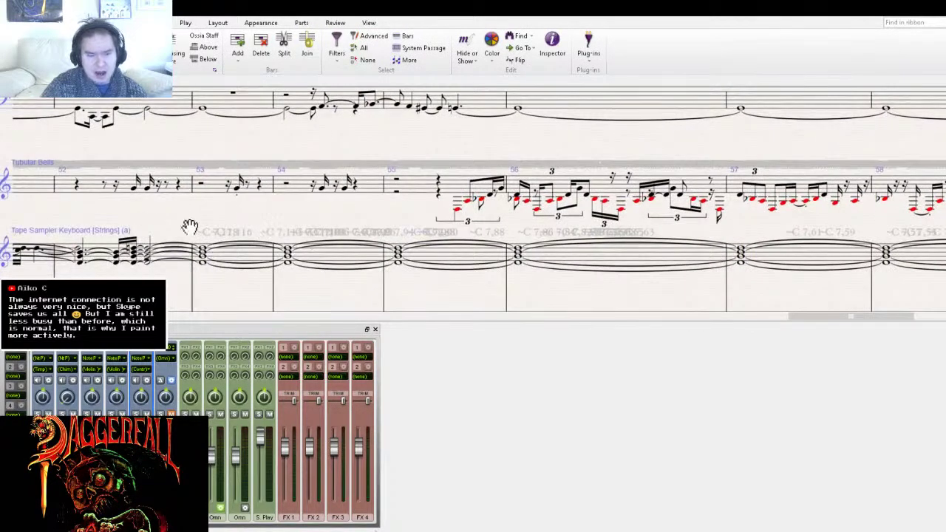
pyautogui.moveTo(147, 217); pyautogui.dragTo(392, 233)
pyautogui.hscroll(-5, 170, 237)
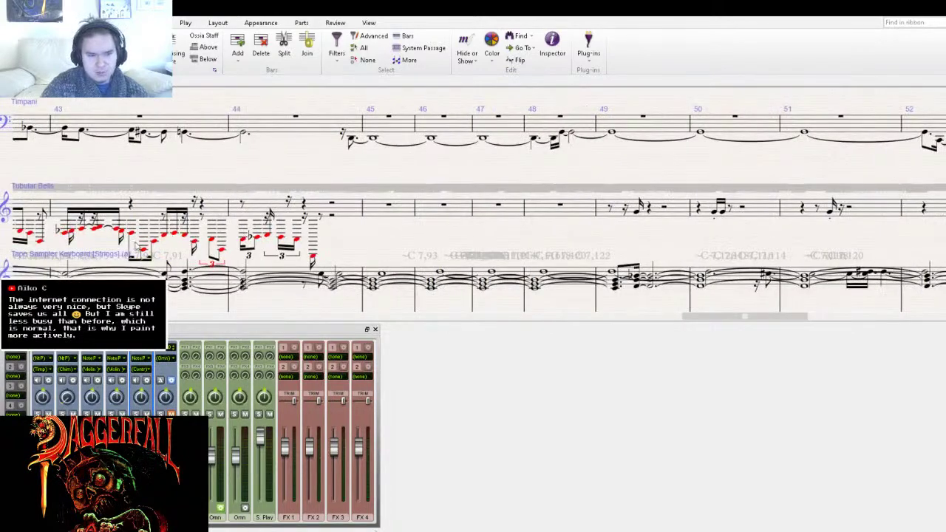
pyautogui.moveTo(106, 247); pyautogui.dragTo(665, 252)
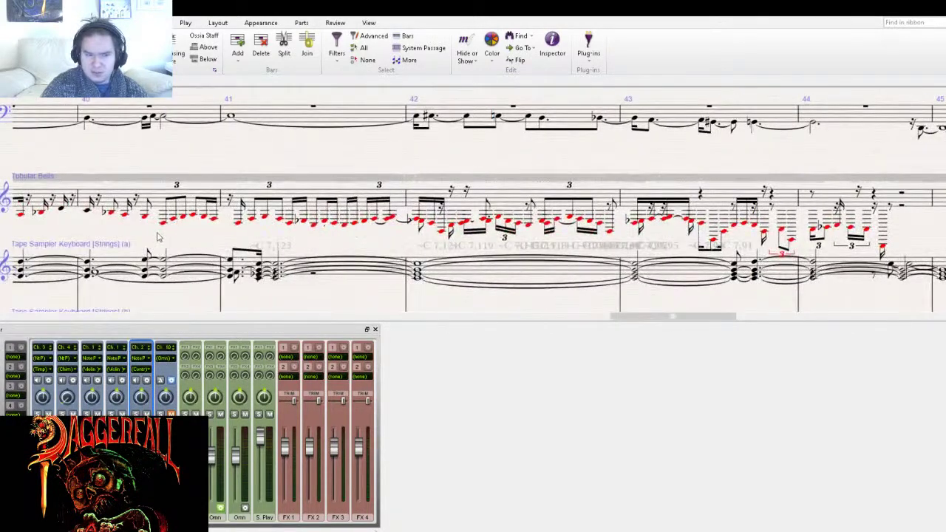
pyautogui.moveTo(181, 236); pyautogui.dragTo(728, 221)
pyautogui.moveTo(136, 220); pyautogui.dragTo(683, 263)
pyautogui.moveTo(152, 258); pyautogui.dragTo(617, 263)
pyautogui.moveTo(148, 197); pyautogui.dragTo(636, 173)
pyautogui.moveTo(87, 181); pyautogui.dragTo(776, 192)
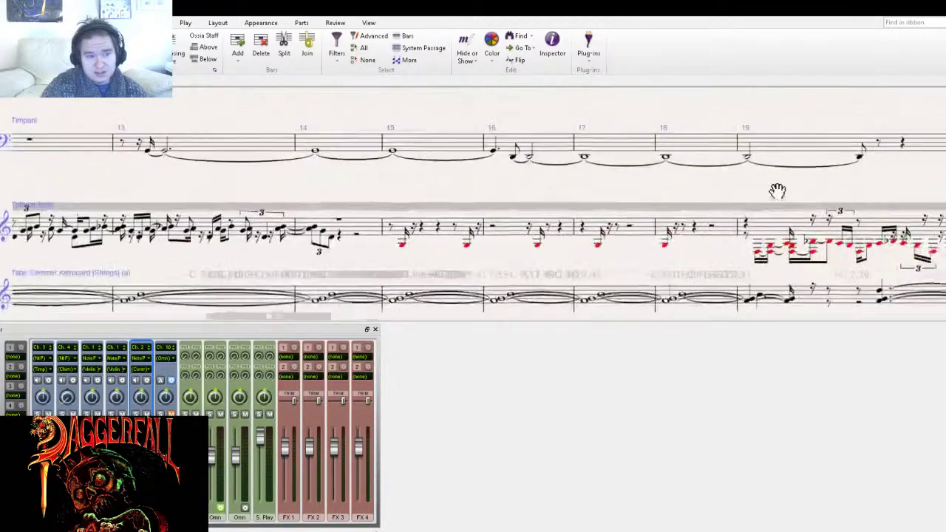
pyautogui.moveTo(185, 185); pyautogui.dragTo(860, 194)
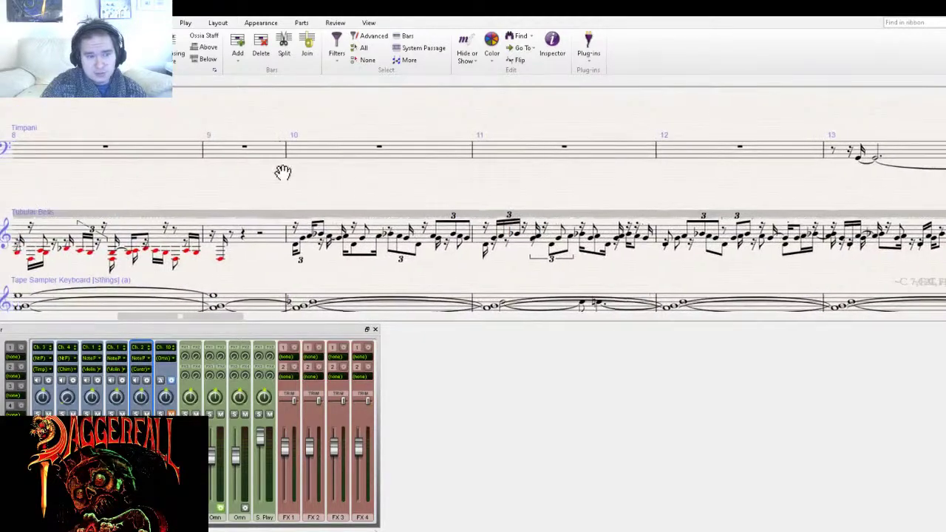
pyautogui.moveTo(205, 184); pyautogui.dragTo(553, 110)
pyautogui.moveTo(481, 107); pyautogui.dragTo(530, 200)
pyautogui.moveTo(427, 203); pyautogui.dragTo(351, 136)
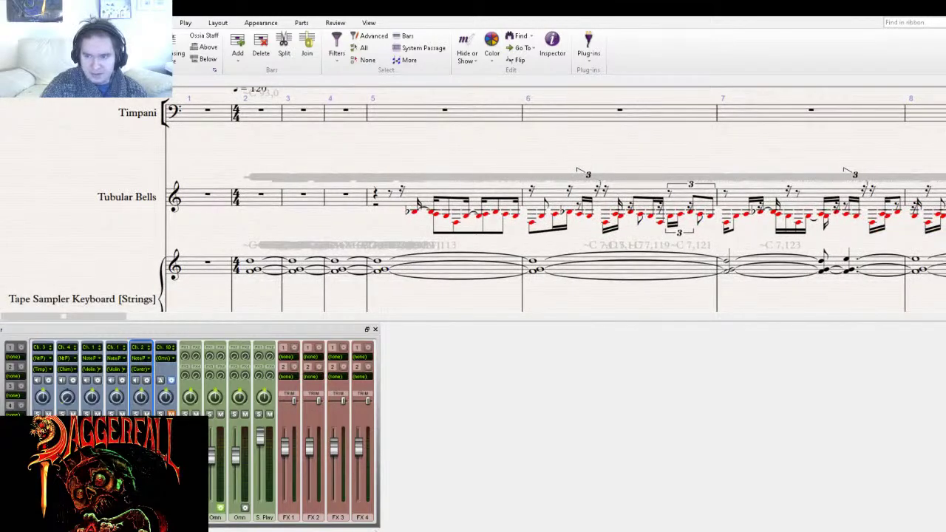
# - Set playback to the start of the tubular bells score and check the 11.MID file information
pyautogui.press('space')
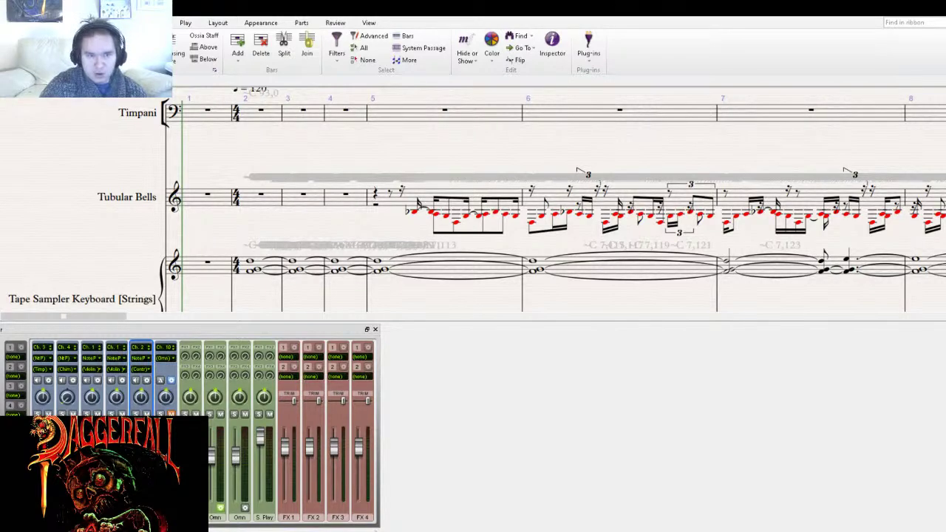
pyautogui.hotkey('alt', 'f')
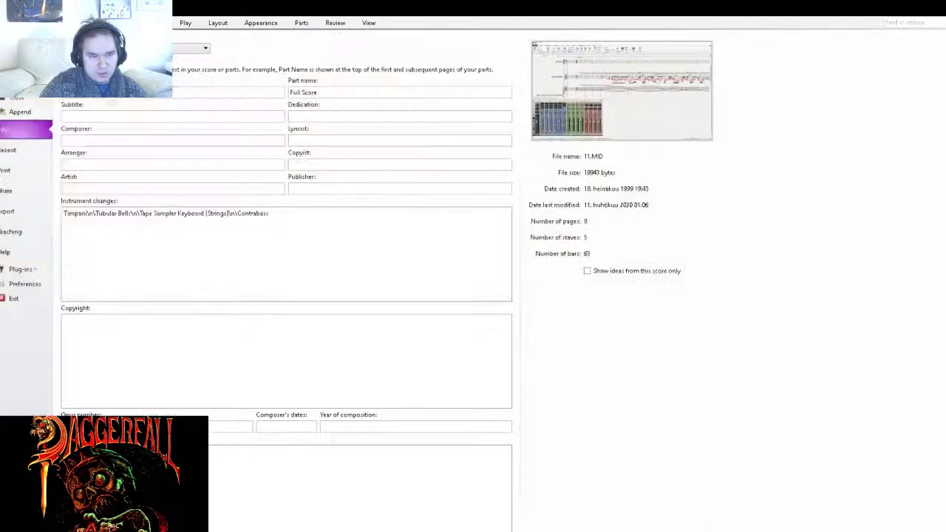
pyautogui.press('Escape')
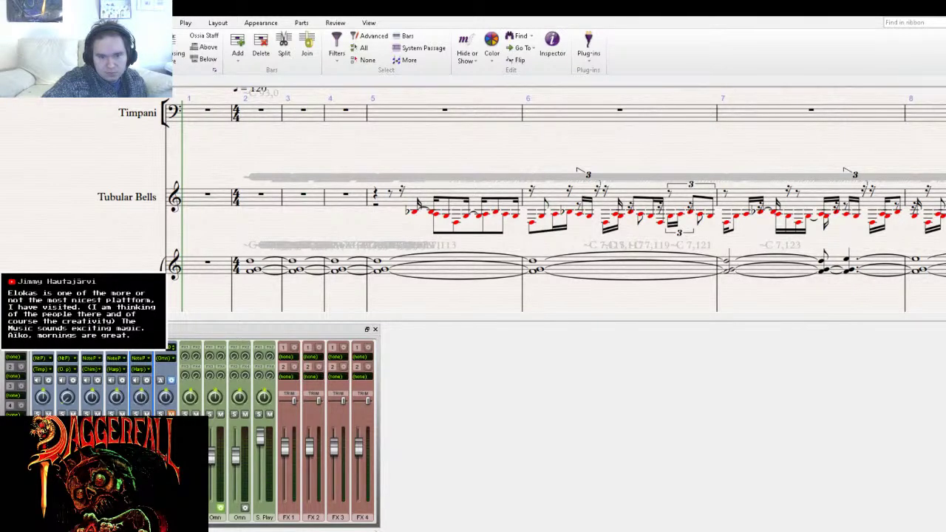
# - Switch to the timpani, cabasa and harp score, listen to its playback and check the 12.MID file information
pyautogui.hotkey('alt', 'Tab')
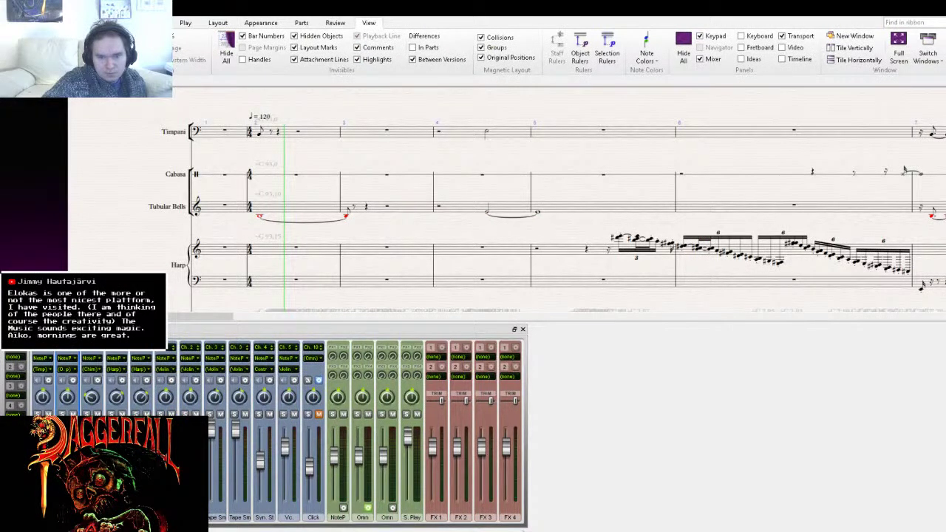
pyautogui.press('space')
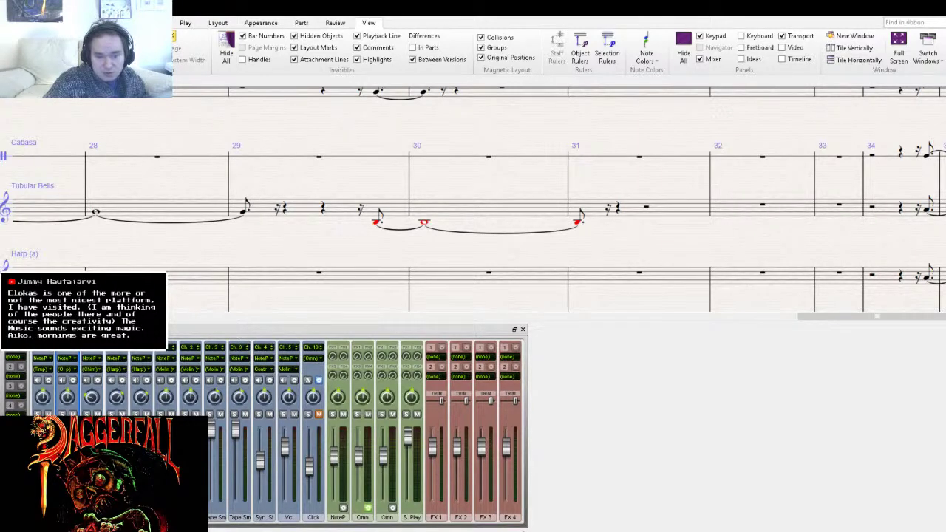
pyautogui.hotkey('alt', 'f')
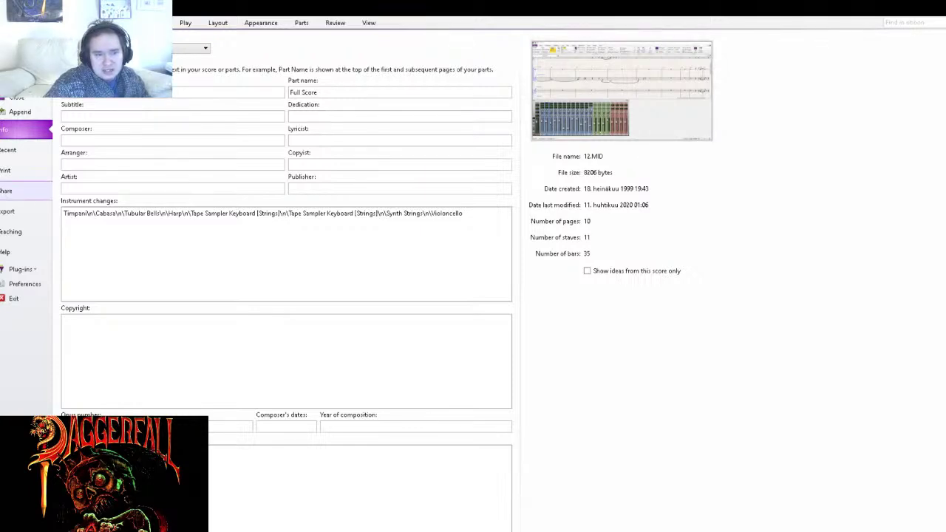
pyautogui.press('Escape')
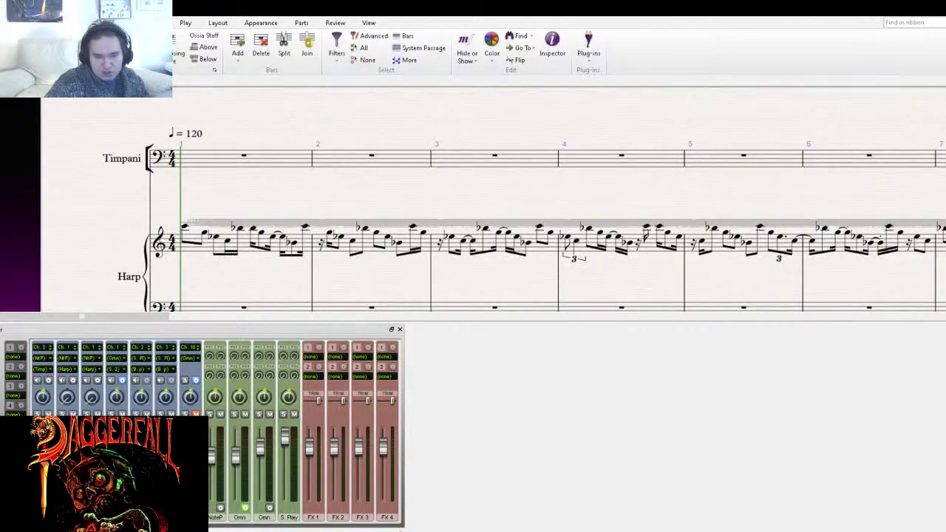
# - Hide the Mixer and insert an empty bar before the first bar of the harp and synth strings score
pyautogui.moveTo(365, 202); pyautogui.dragTo(300, 166)
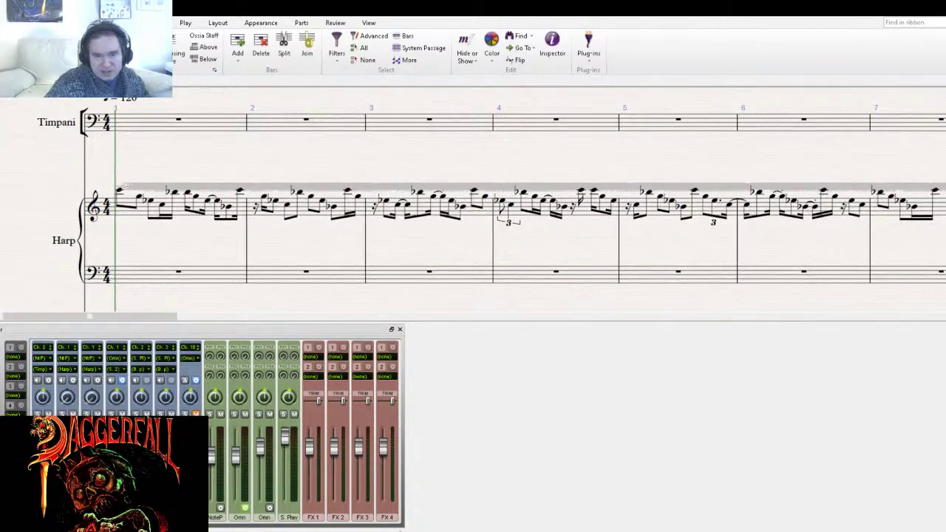
pyautogui.moveTo(214, 170); pyautogui.dragTo(277, 205)
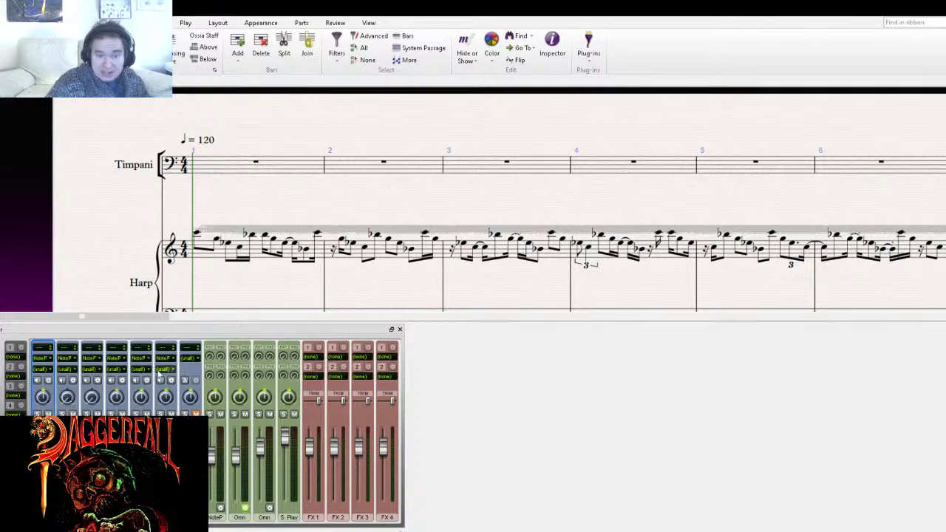
pyautogui.click(399, 329)
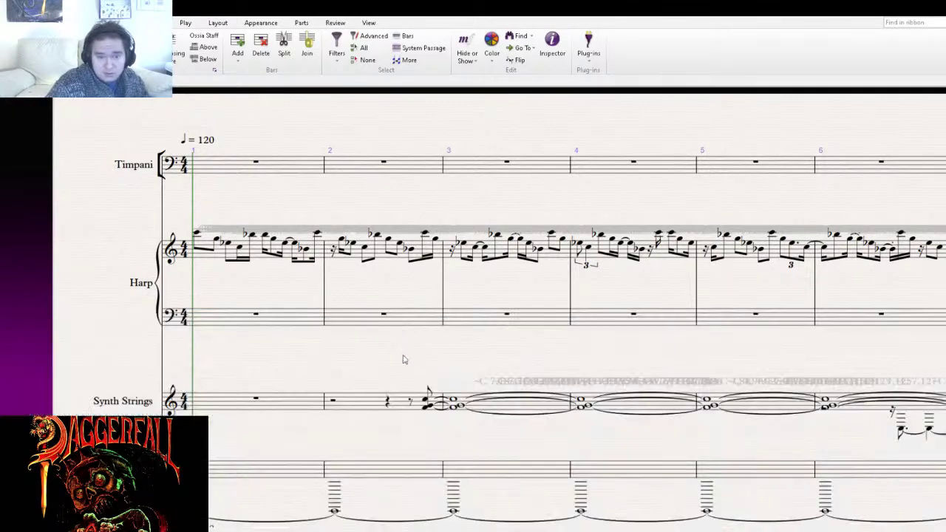
pyautogui.moveTo(449, 344); pyautogui.dragTo(478, 320)
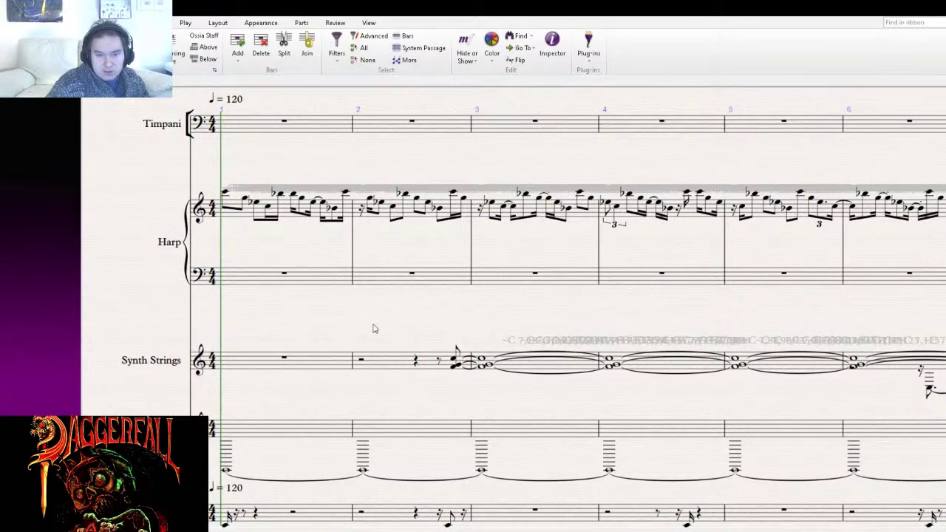
pyautogui.click(181, 260)
pyautogui.moveTo(251, 320); pyautogui.dragTo(277, 307)
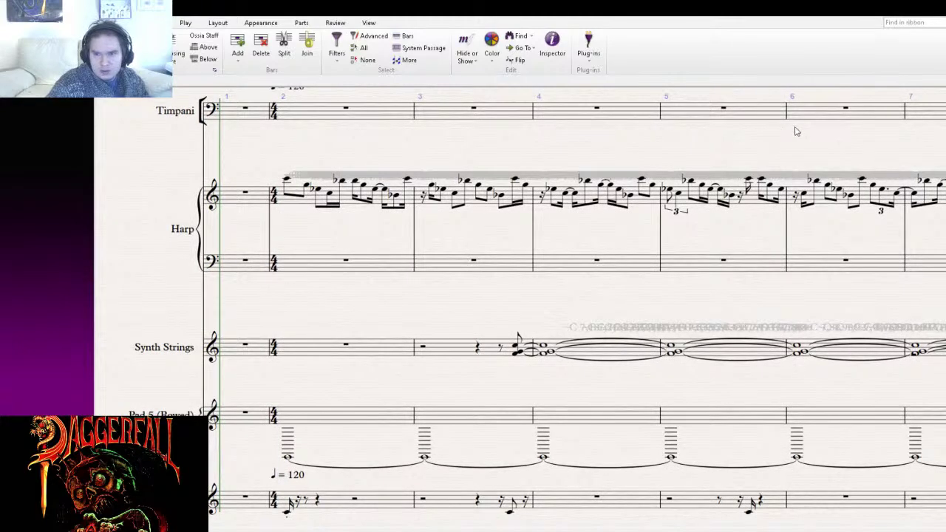
# - Audition individual notes of the harp's opening figure in bar 2 and clear the selection
pyautogui.moveTo(358, 309); pyautogui.dragTo(310, 321)
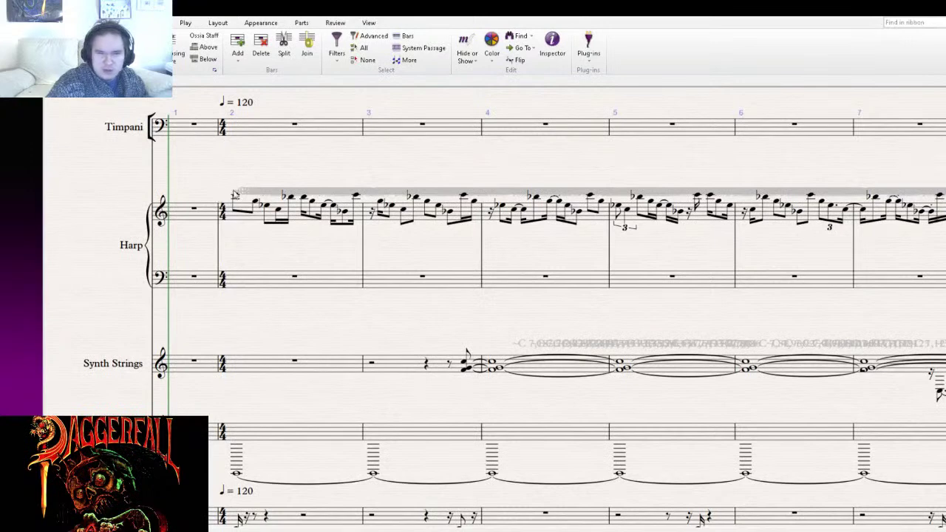
pyautogui.click(236, 199)
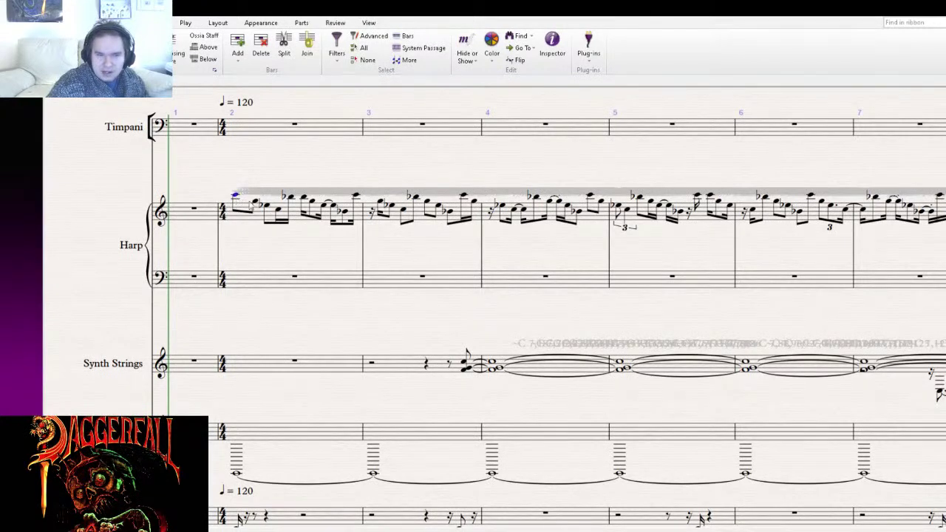
pyautogui.click(266, 207)
pyautogui.click(287, 198)
pyautogui.click(324, 206)
pyautogui.press('Escape')
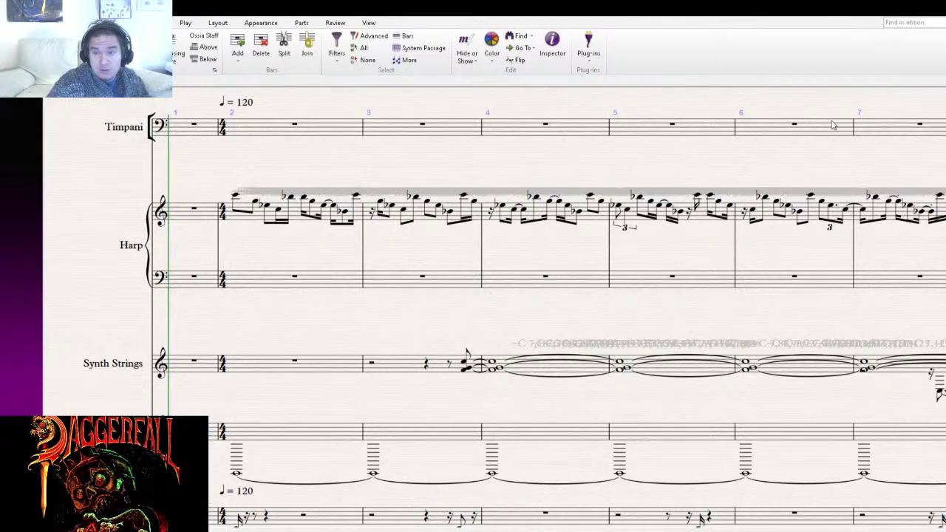
# - Play the harp and synth strings score from the start, follow it to bar 8 and stop
pyautogui.press('space')
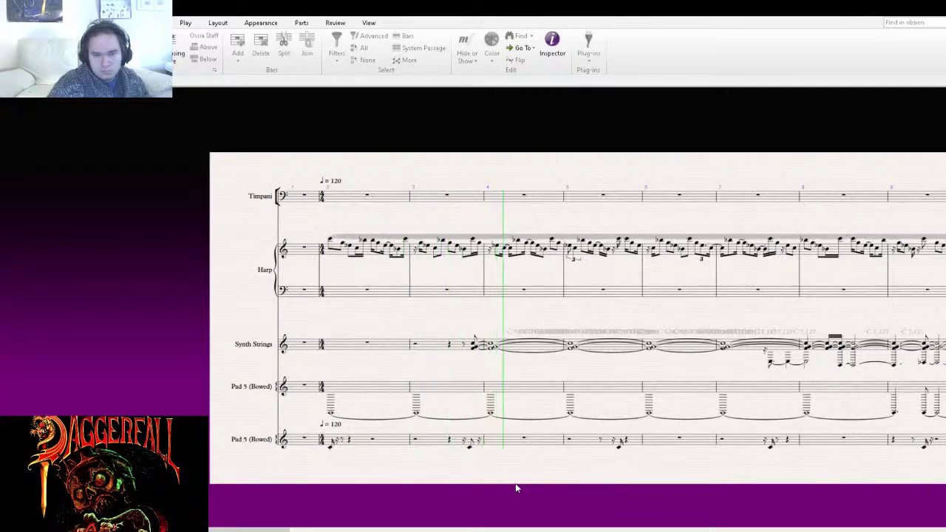
pyautogui.moveTo(566, 476); pyautogui.dragTo(430, 469)
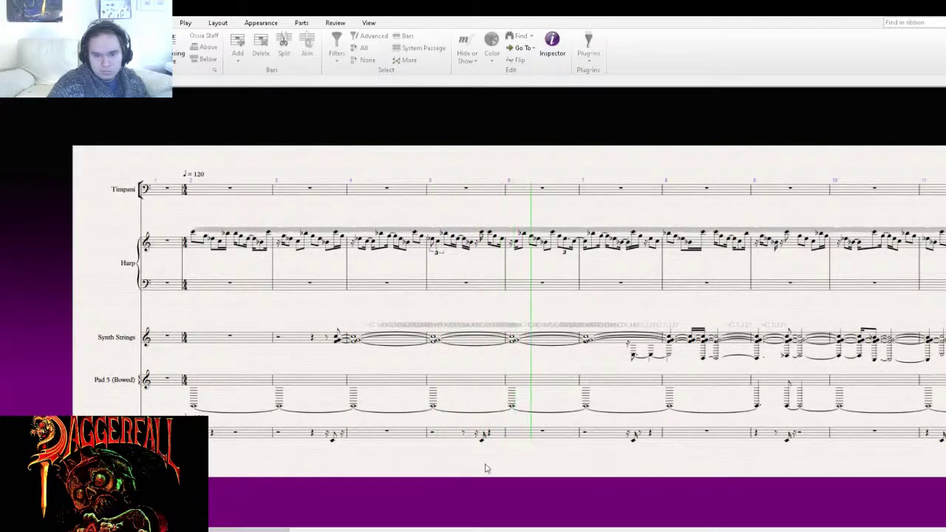
pyautogui.moveTo(587, 467); pyautogui.dragTo(423, 461)
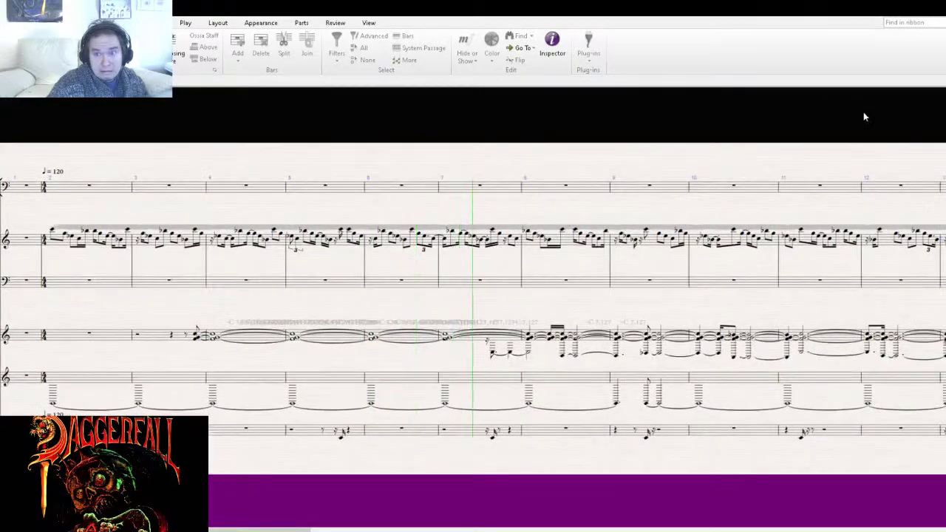
pyautogui.keyDown('ctrl'); pyautogui.scroll(2, 317, 303); pyautogui.keyUp('ctrl')
pyautogui.moveTo(298, 299); pyautogui.dragTo(372, 294)
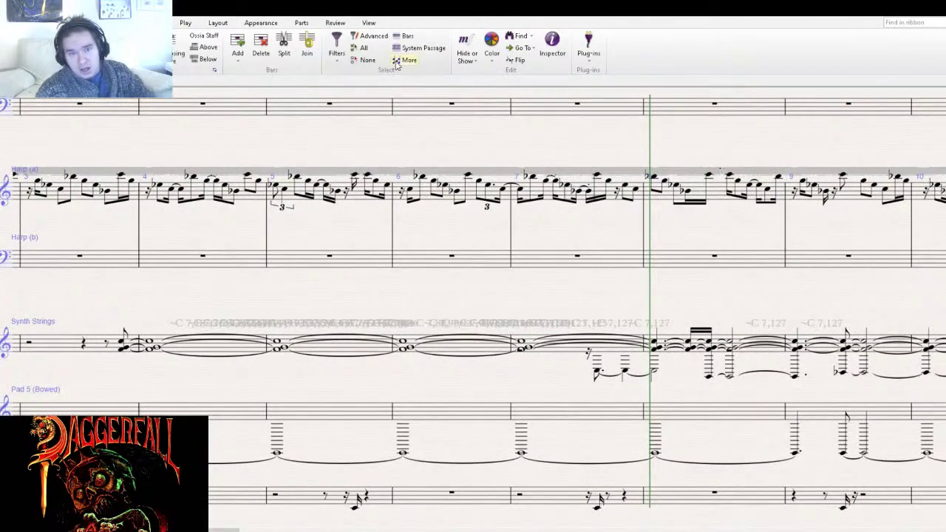
# - Play the score from bar 3 of the Synth Strings staff and show the Mixer during playback
pyautogui.moveTo(291, 258); pyautogui.dragTo(668, 267)
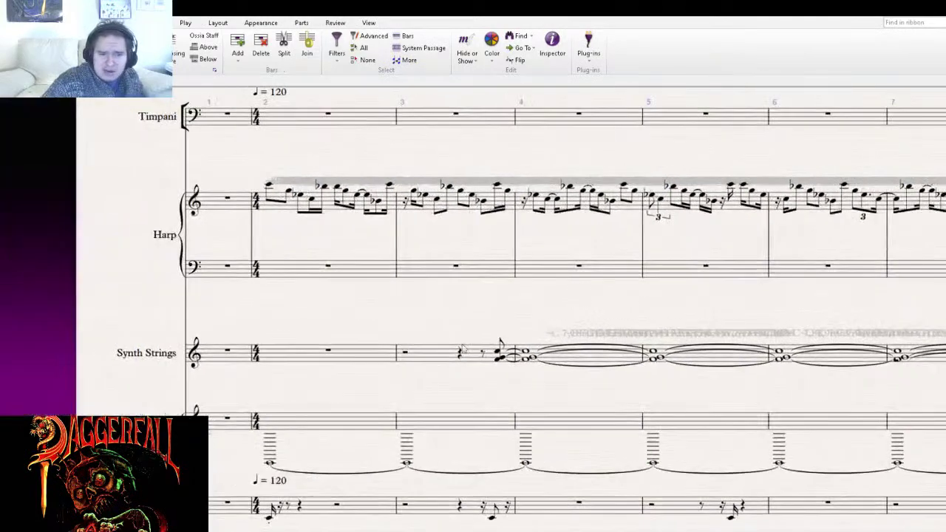
pyautogui.click(451, 353)
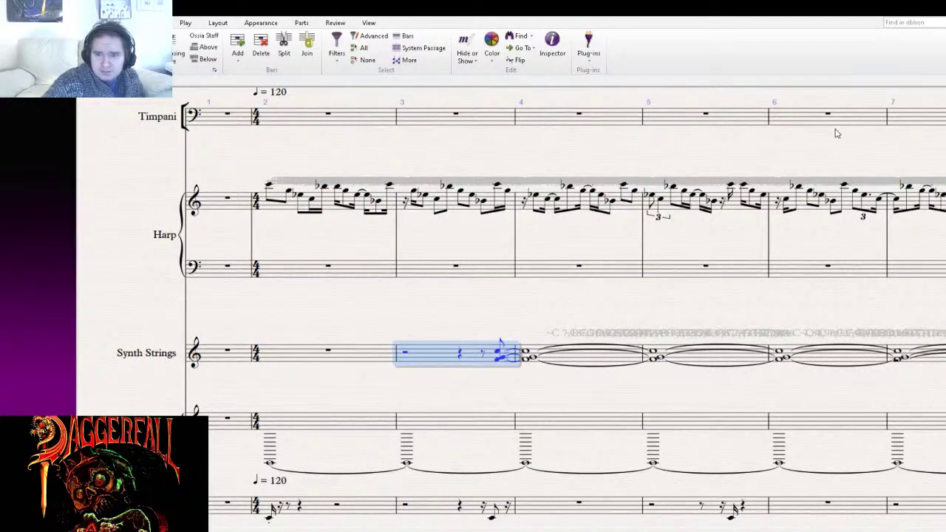
pyautogui.press('p')
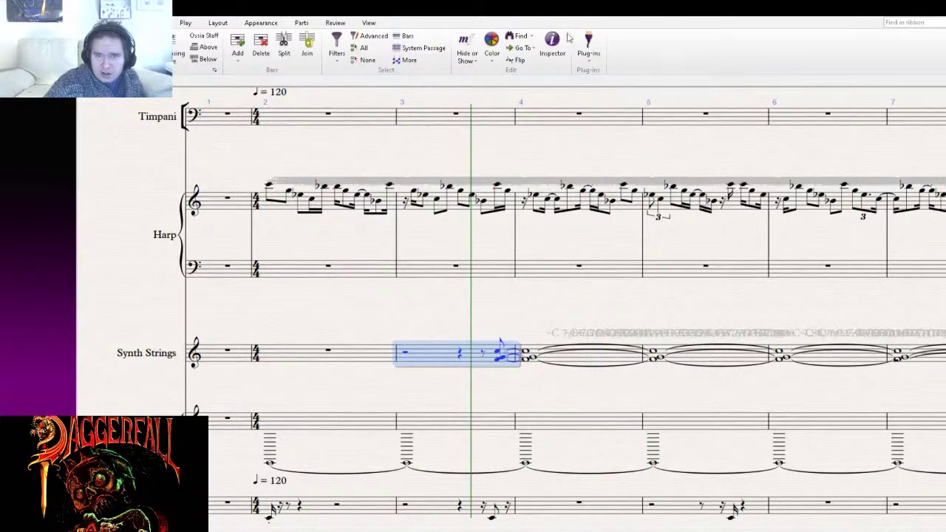
pyautogui.click(368, 22)
pyautogui.click(701, 59)
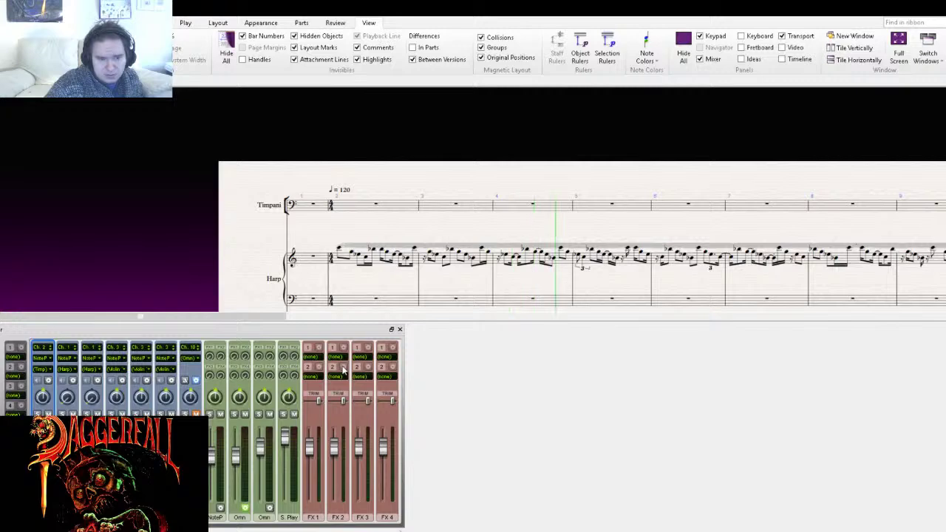
pyautogui.scroll(-3, 422, 153)
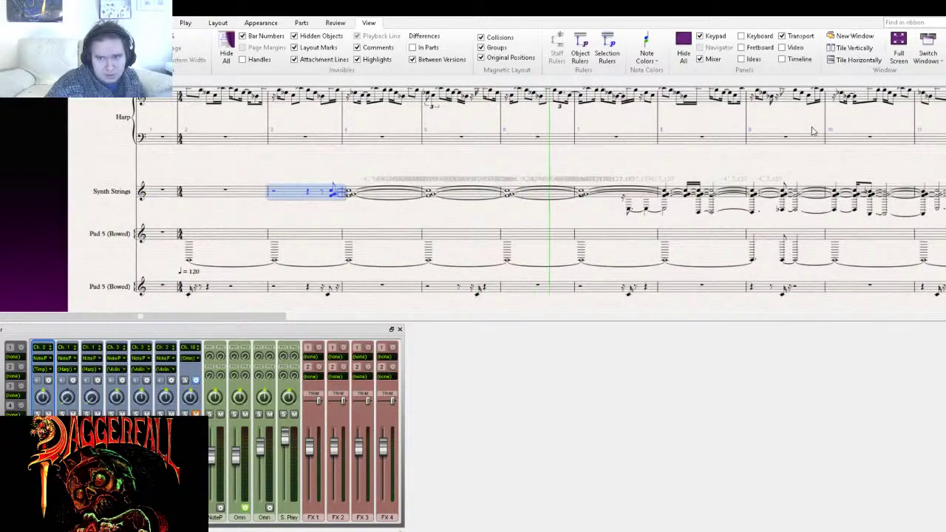
# - Replay the score from the selected Synth Strings bar, clear the selection and stop playback in bar 8
pyautogui.press('p')
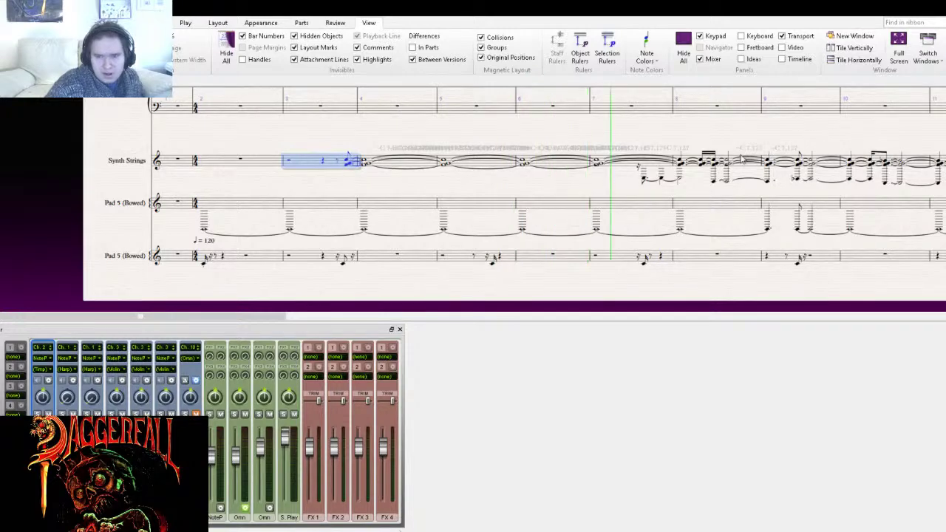
pyautogui.press('Escape')
pyautogui.press('space')
pyautogui.scroll(2, 587, 177)
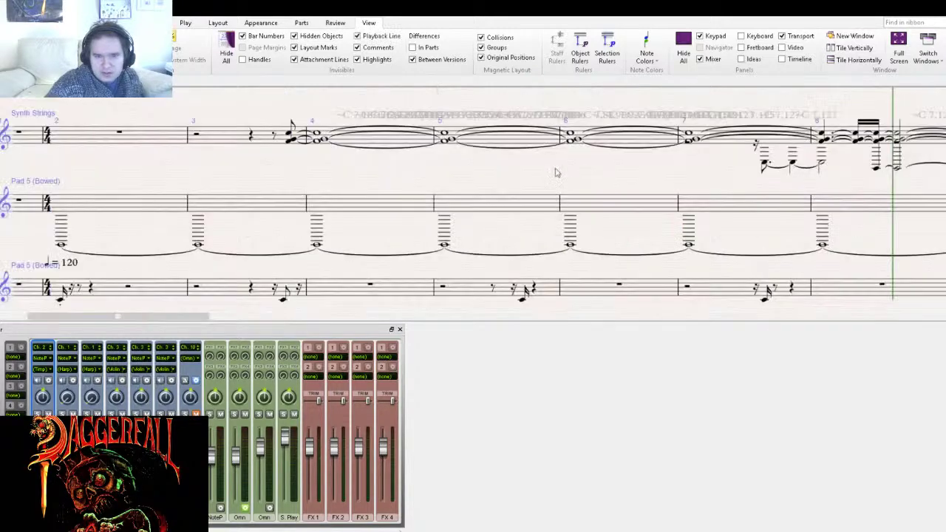
# - Check the Synth Strings chord at bar 4, then play the passage again and stop in bar 6
pyautogui.click(321, 145)
pyautogui.press('Escape')
pyautogui.scroll(-2, 835, 121)
pyautogui.press('space')
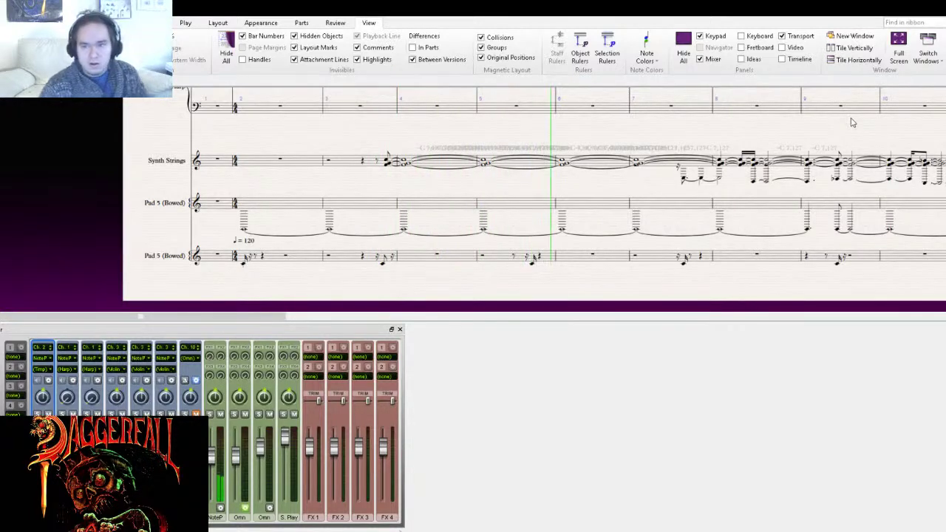
pyautogui.hotkey('ctrl', '+')
pyautogui.moveTo(643, 184); pyautogui.dragTo(433, 220)
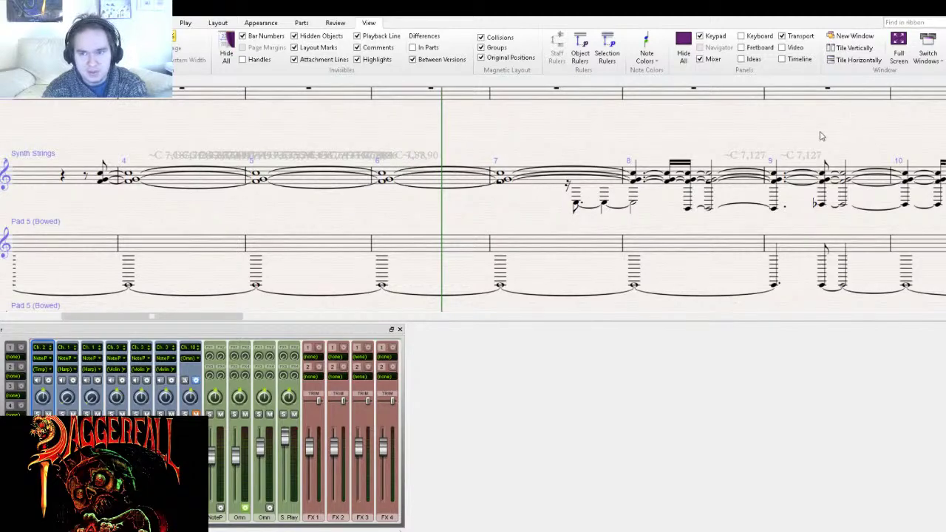
# - Rewind the score, play it from the beginning while following the Synth Strings staff, and stop in bar 9
pyautogui.press('[')
pyautogui.press('[')
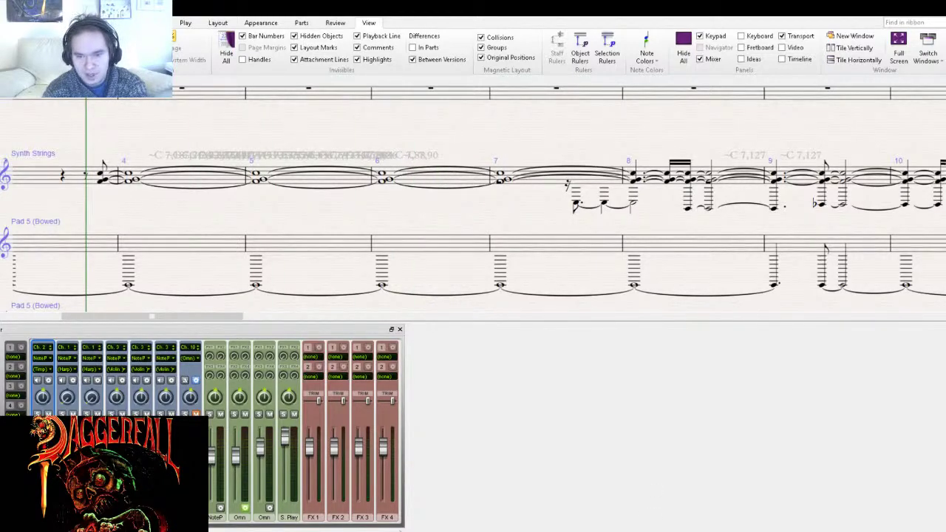
pyautogui.moveTo(307, 205); pyautogui.dragTo(375, 252)
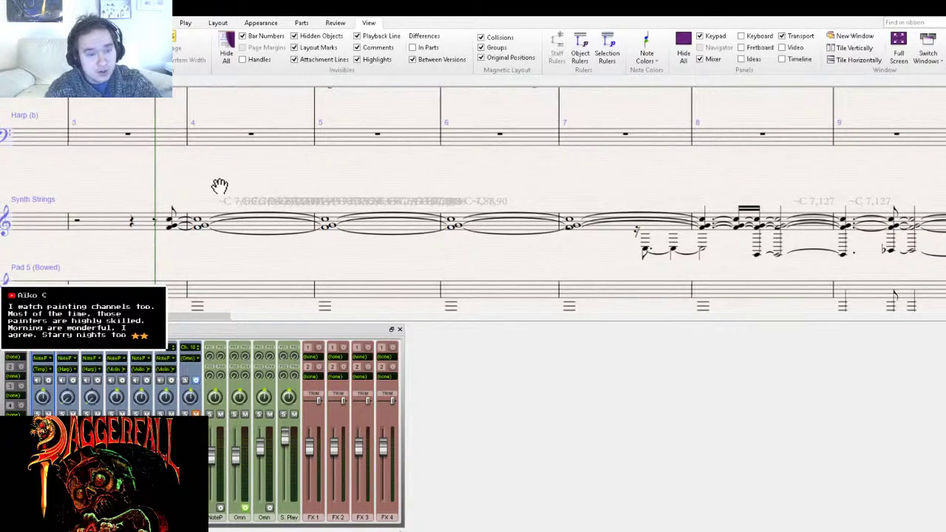
pyautogui.moveTo(211, 186); pyautogui.dragTo(312, 173)
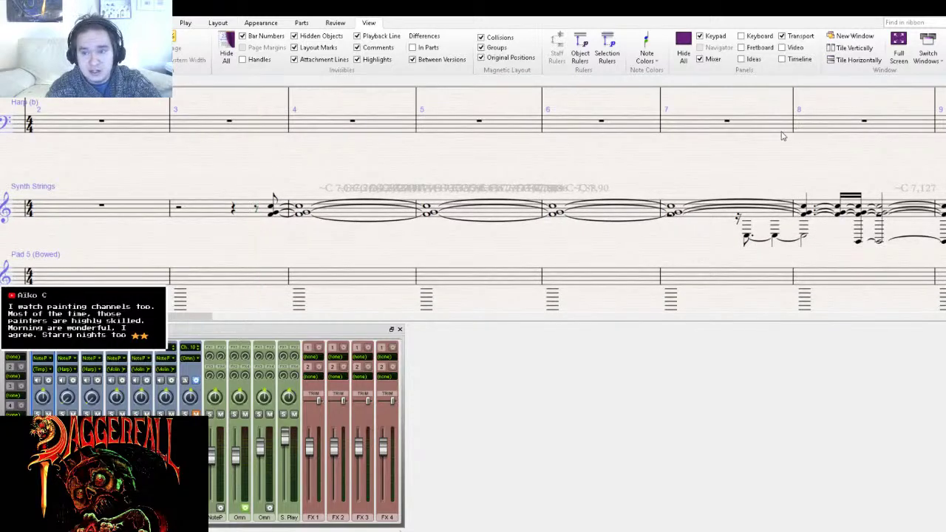
pyautogui.press('space')
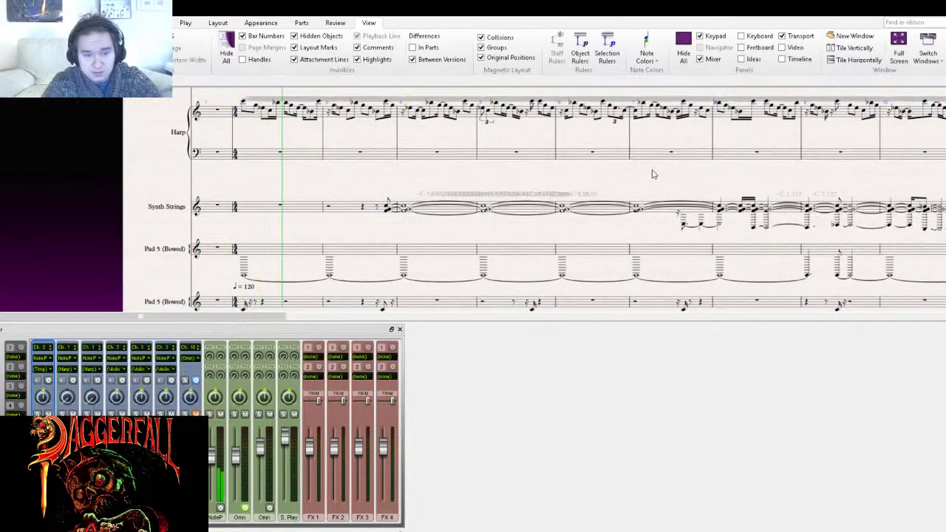
pyautogui.moveTo(658, 177); pyautogui.dragTo(544, 176)
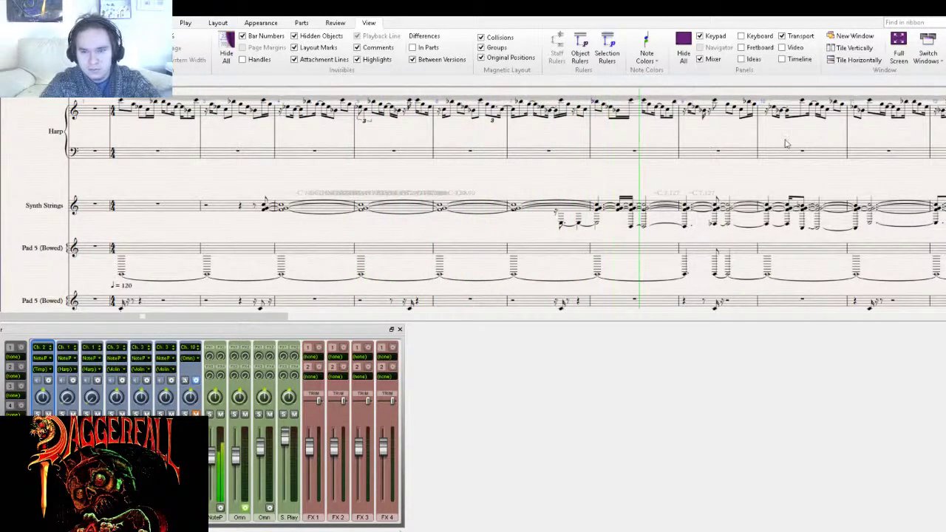
pyautogui.press('space')
# - Delete the ~C 7,127 messages in bars 8 and 9 and the last ~C 7 messages in bar 6 of the Synth Strings staff
pyautogui.moveTo(656, 163); pyautogui.dragTo(566, 163)
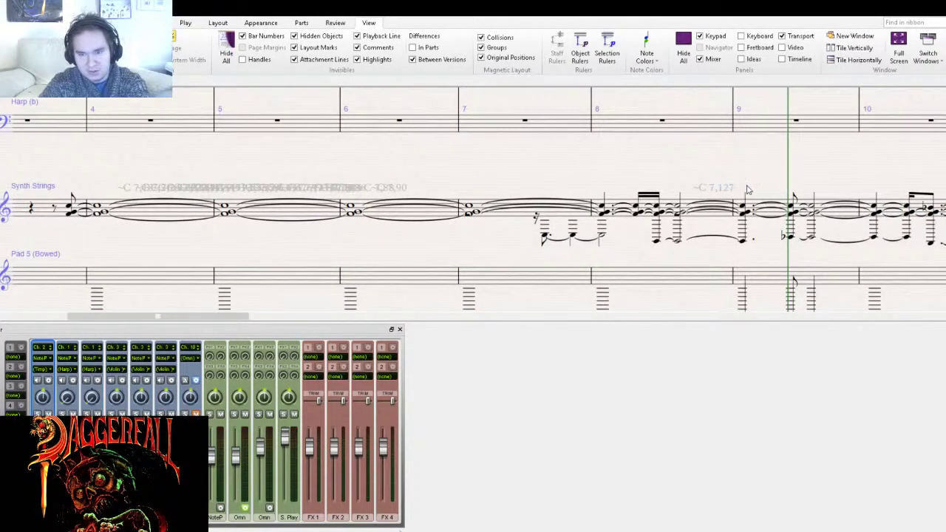
pyautogui.hscroll(-3, 510, 189)
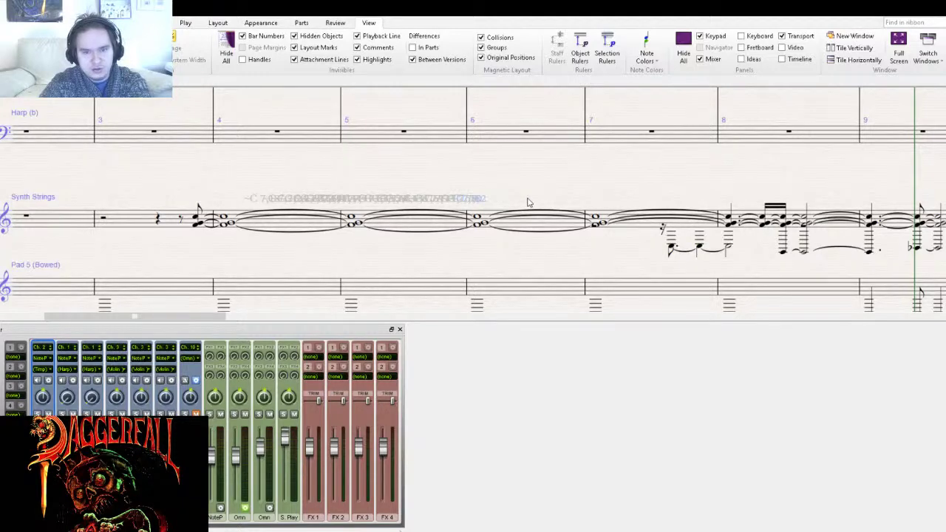
# - Return playback to the start, play the score through and follow it to bar 17
pyautogui.hotkey('ctrl', '[')
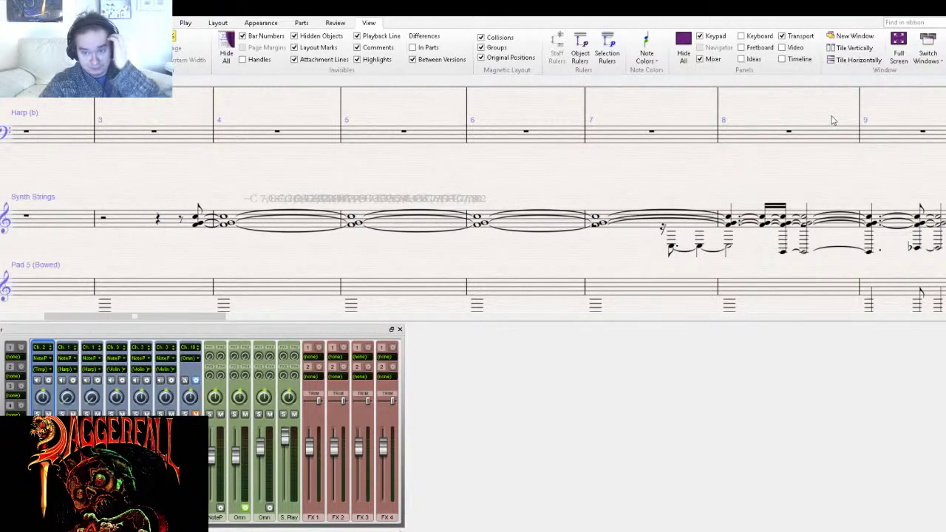
pyautogui.press('space')
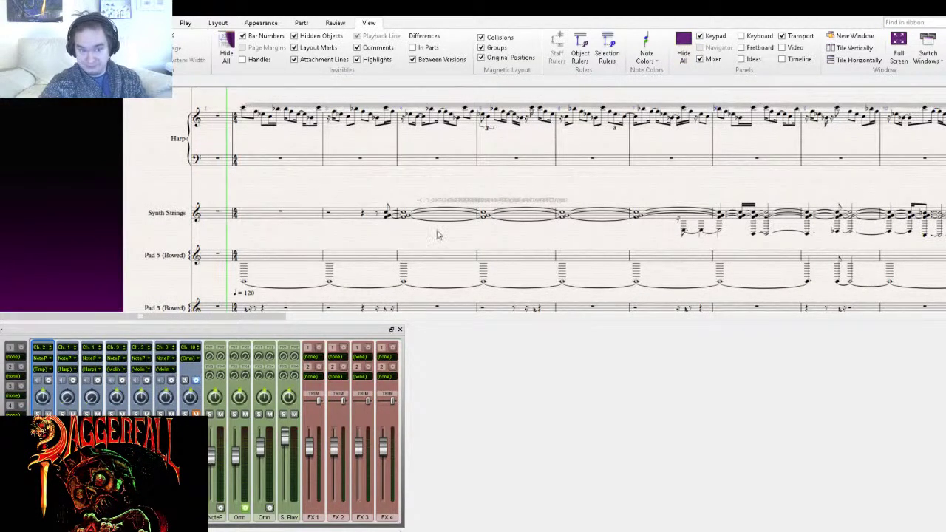
pyautogui.moveTo(557, 193); pyautogui.dragTo(382, 165)
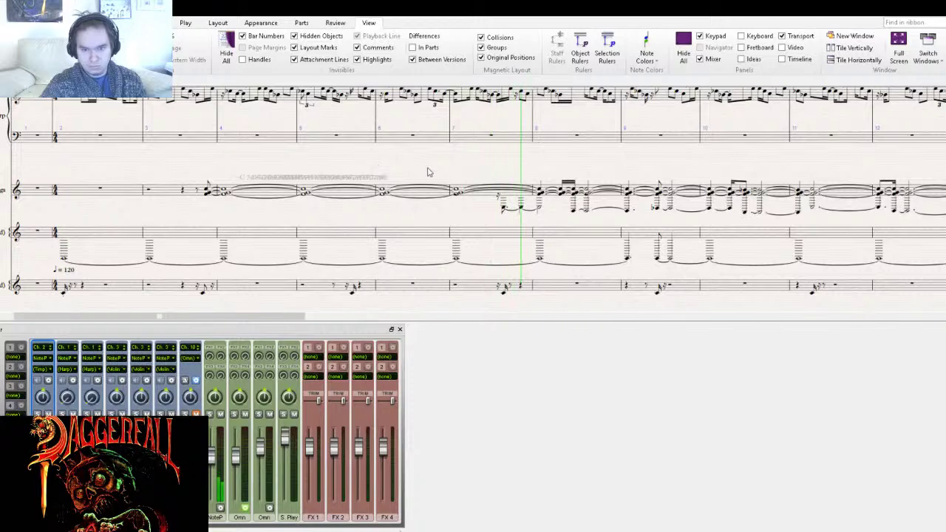
pyautogui.moveTo(606, 162); pyautogui.dragTo(454, 158)
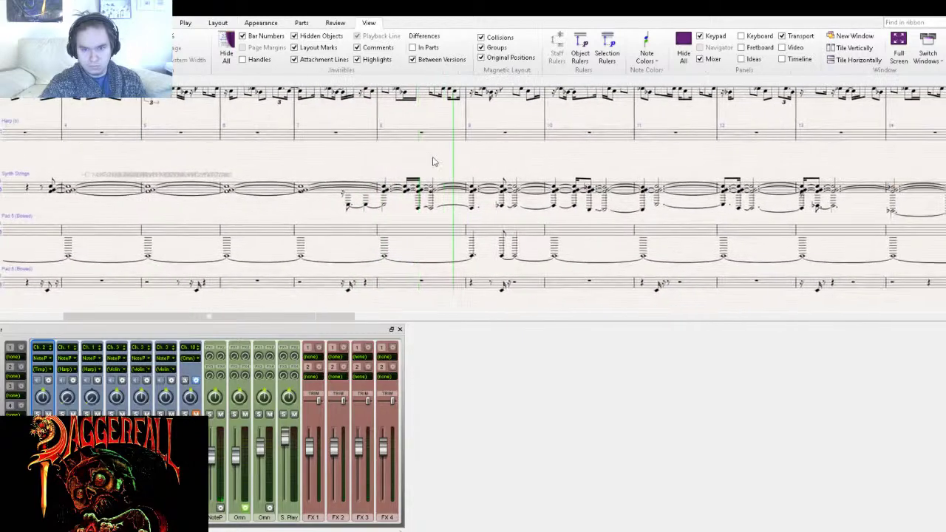
pyautogui.moveTo(587, 158); pyautogui.dragTo(337, 169)
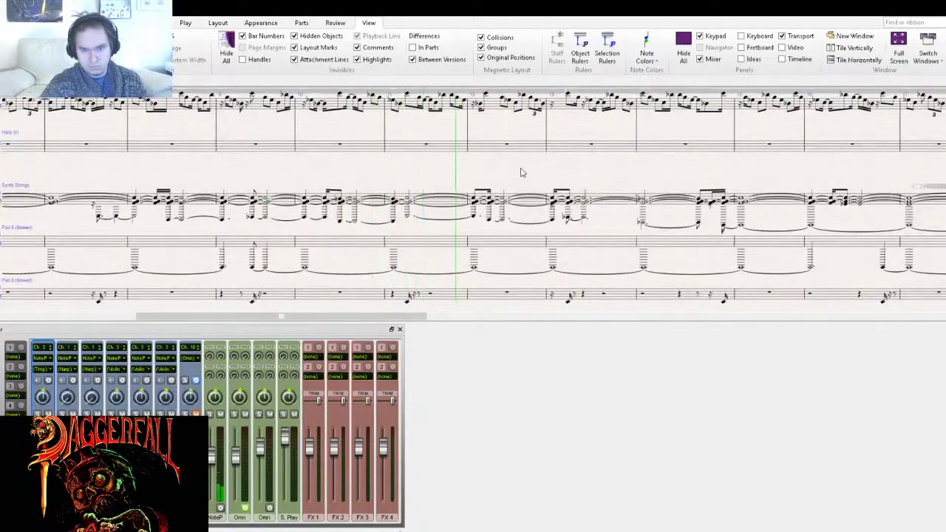
pyautogui.moveTo(591, 164); pyautogui.dragTo(406, 160)
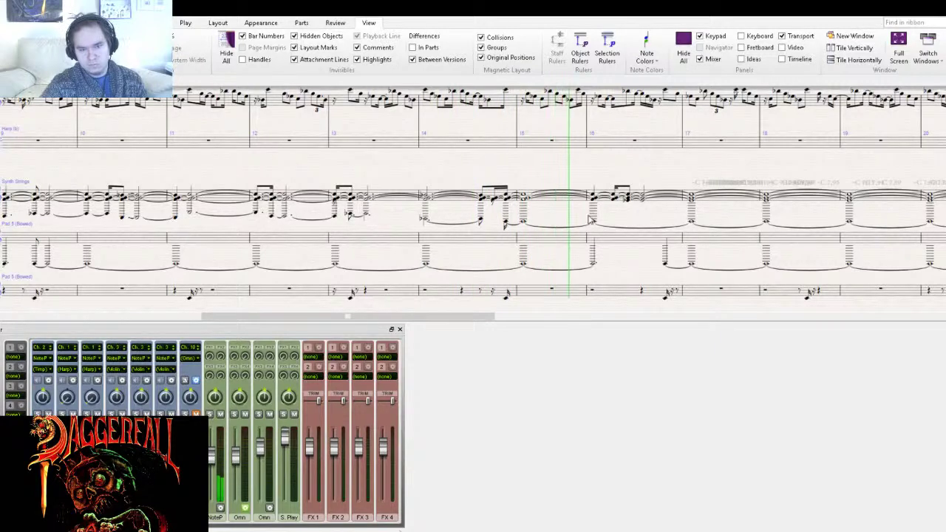
pyautogui.moveTo(665, 178); pyautogui.dragTo(451, 185)
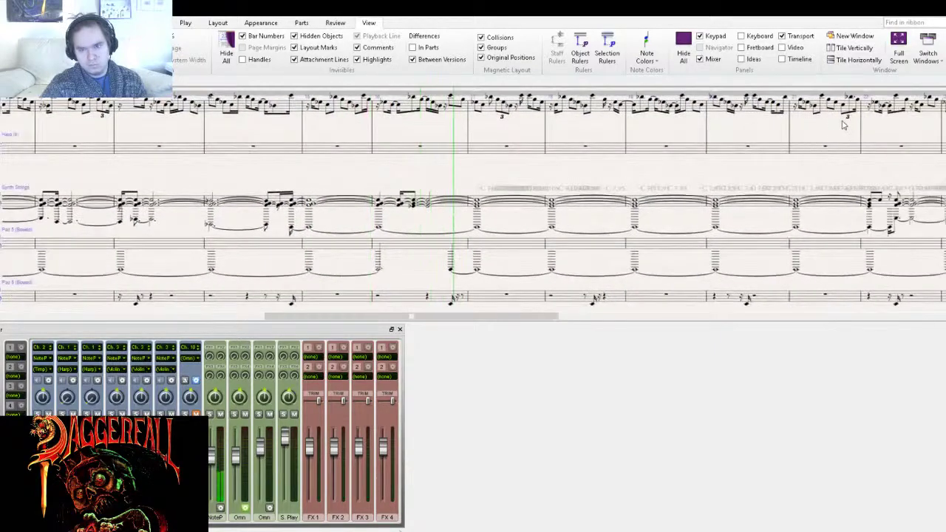
# - Delete the ~C 7 volume messages above the Synth Strings staff from bar 17 through bar 36
pyautogui.scroll(2, 709, 162)
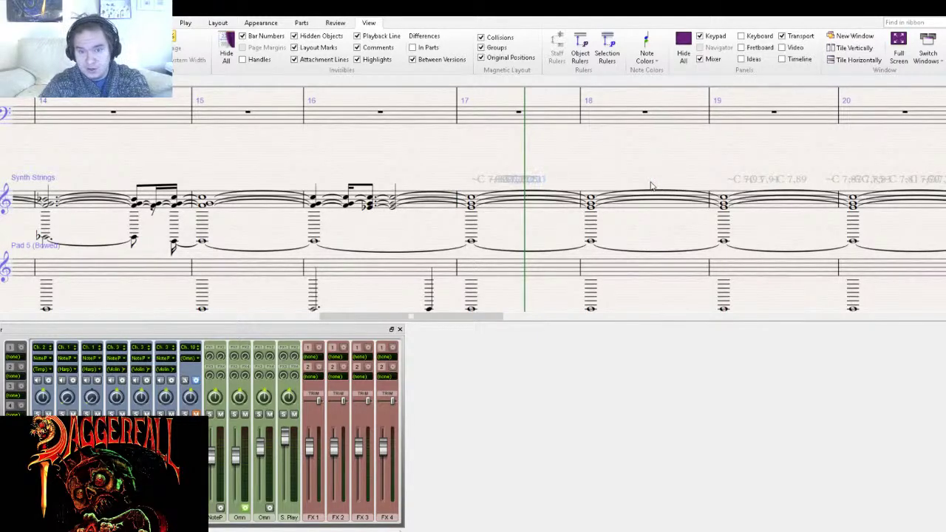
pyautogui.moveTo(650, 185); pyautogui.dragTo(390, 175)
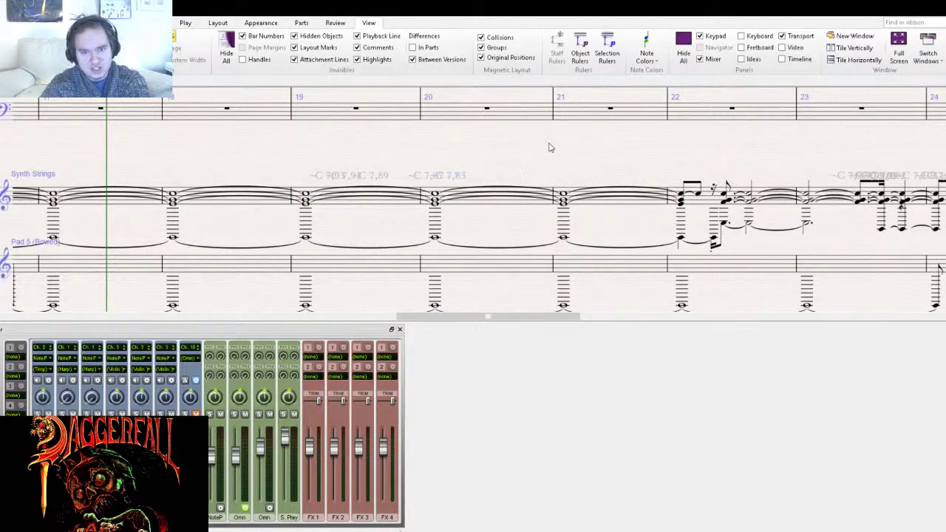
pyautogui.moveTo(640, 155); pyautogui.dragTo(114, 160)
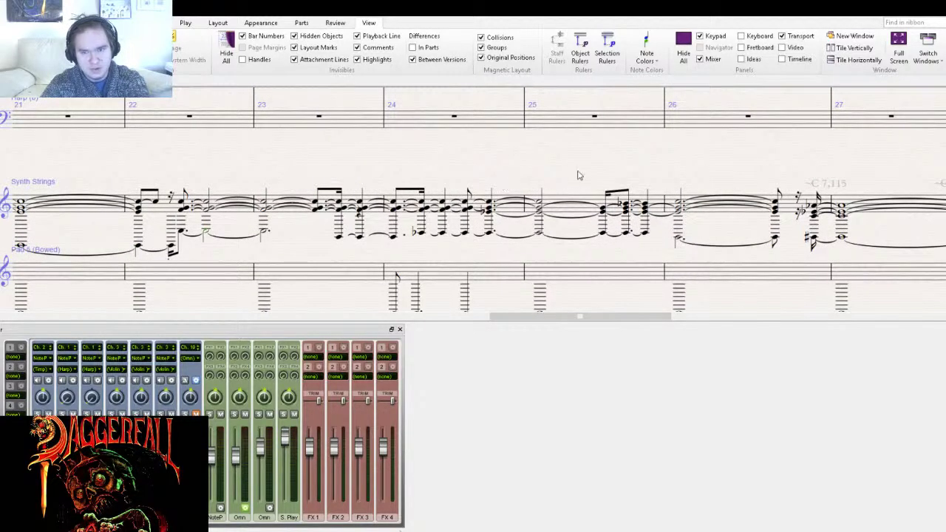
pyautogui.moveTo(576, 175); pyautogui.dragTo(201, 155)
pyautogui.moveTo(511, 152); pyautogui.dragTo(318, 150)
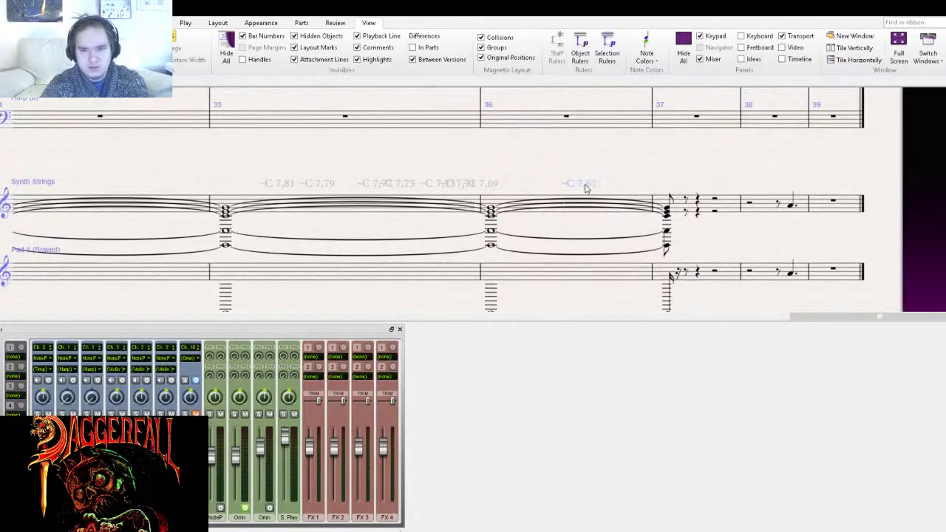
# - Replay the score from the start, select the first Harp channel in the Mixer and stop playback in bar 16
pyautogui.moveTo(192, 177); pyautogui.dragTo(944, 170)
pyautogui.moveTo(397, 168); pyautogui.dragTo(943, 188)
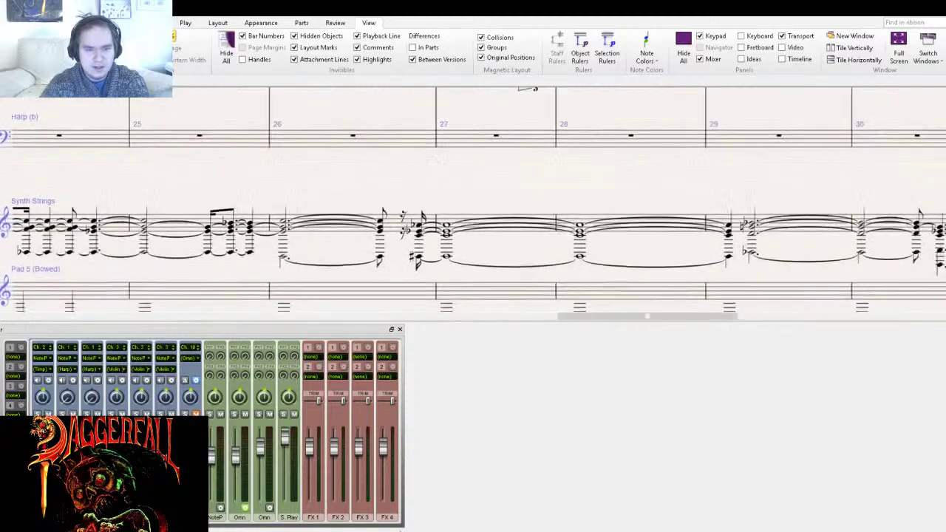
pyautogui.moveTo(221, 184); pyautogui.dragTo(939, 185)
pyautogui.moveTo(192, 184); pyautogui.dragTo(739, 190)
pyautogui.moveTo(254, 192); pyautogui.dragTo(897, 186)
pyautogui.moveTo(296, 185); pyautogui.dragTo(802, 186)
pyautogui.moveTo(306, 184); pyautogui.dragTo(349, 195)
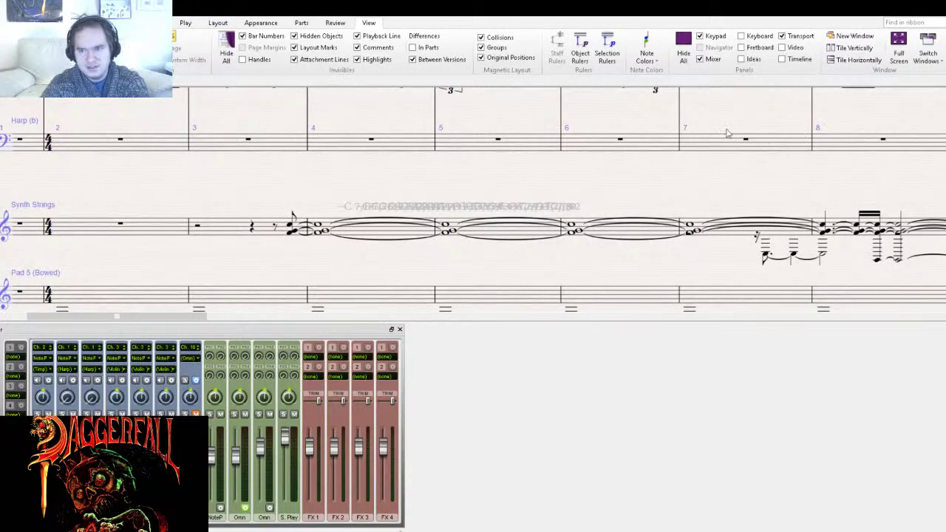
pyautogui.press('space')
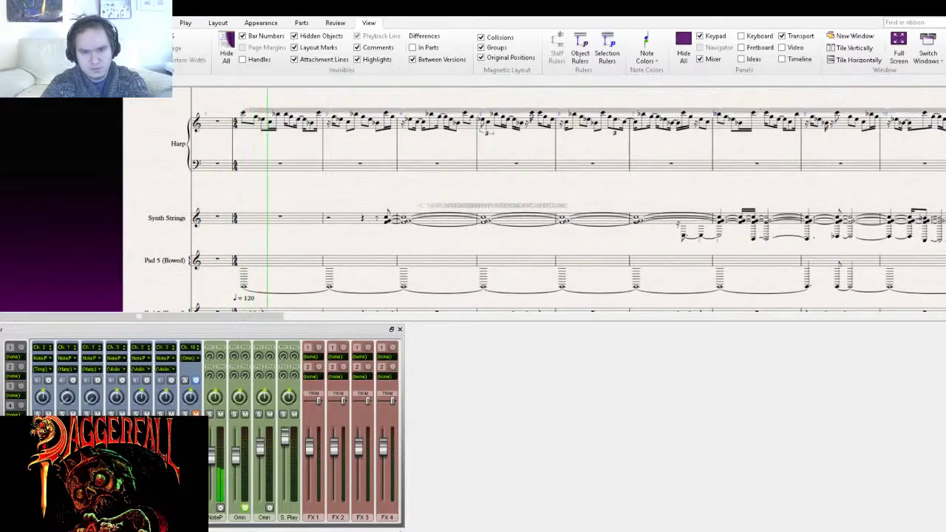
pyautogui.moveTo(352, 302); pyautogui.dragTo(299, 255)
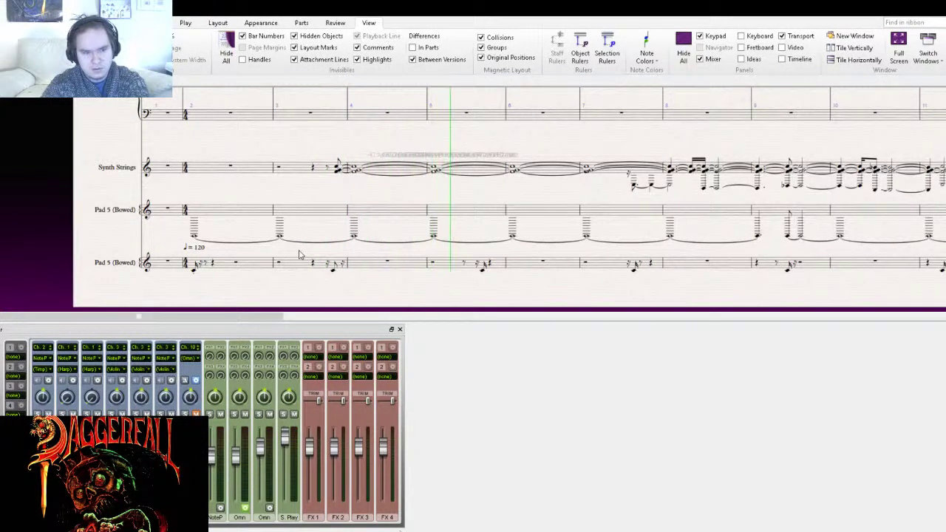
pyautogui.moveTo(549, 200); pyautogui.dragTo(197, 246)
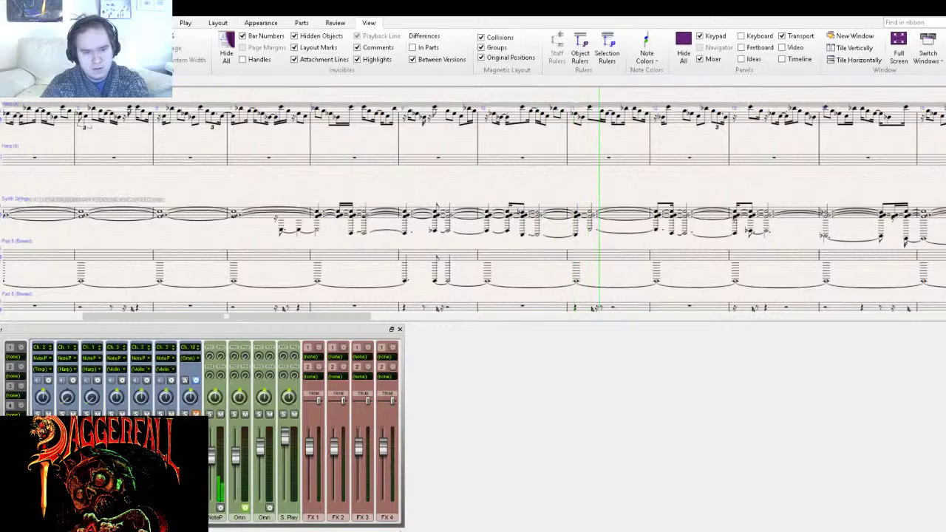
pyautogui.click(67, 458)
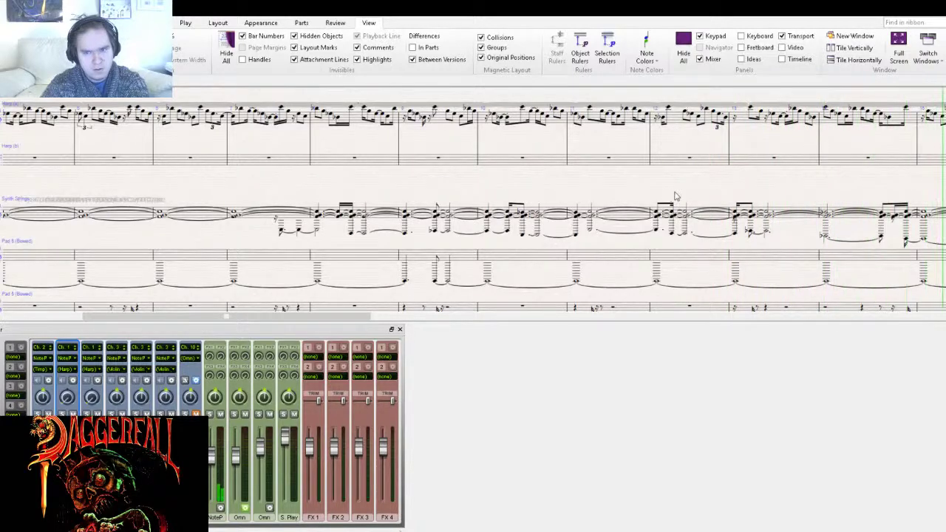
pyautogui.press('space')
# - Delete the volume controller messages above the upper Harp staff from bar 21 back to bar 2
pyautogui.scroll(4, 637, 203)
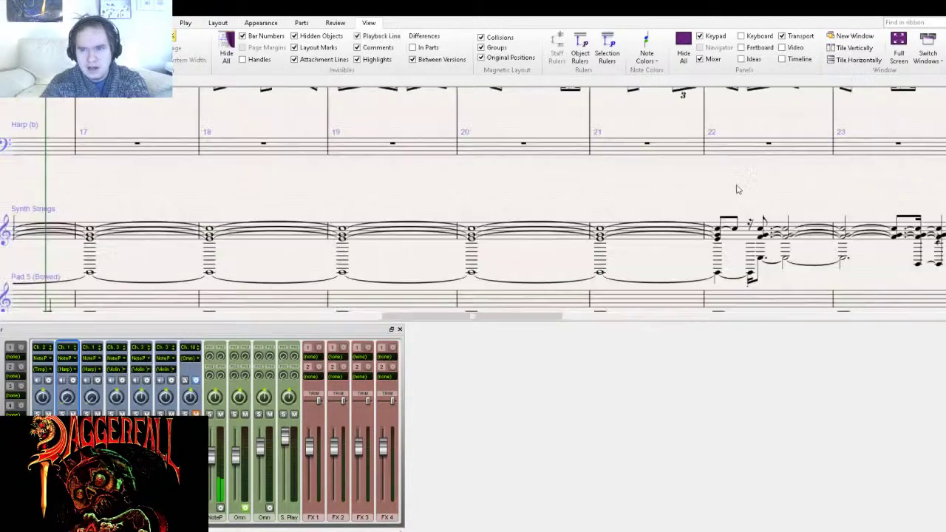
pyautogui.moveTo(776, 138); pyautogui.dragTo(679, 173)
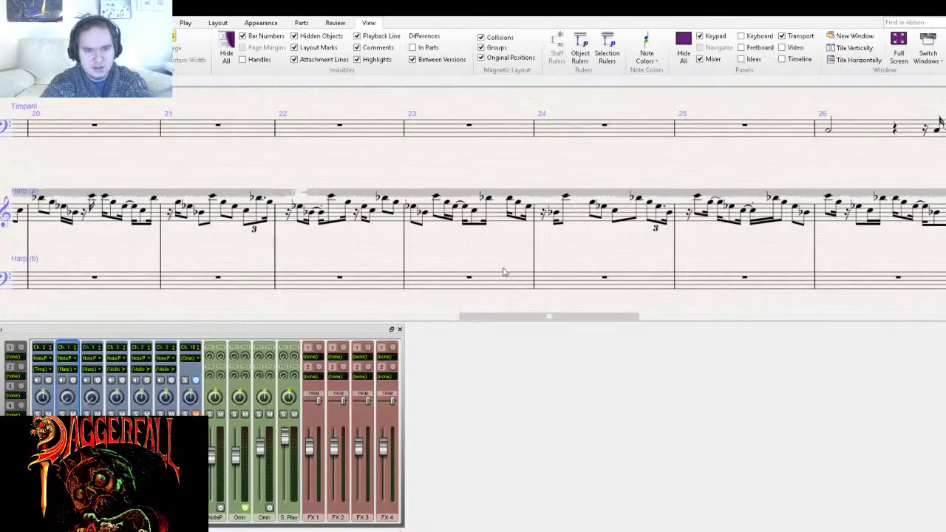
pyautogui.moveTo(364, 217); pyautogui.dragTo(430, 202)
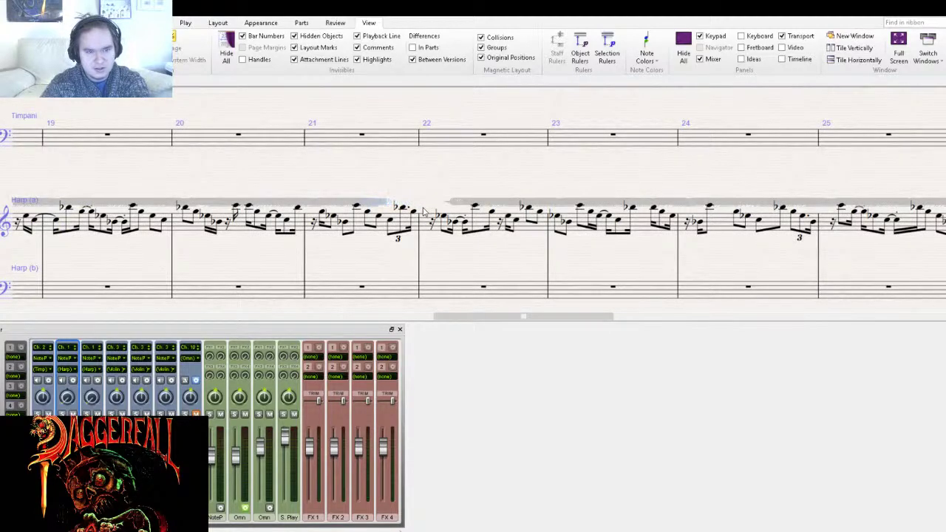
pyautogui.moveTo(337, 181); pyautogui.dragTo(408, 180)
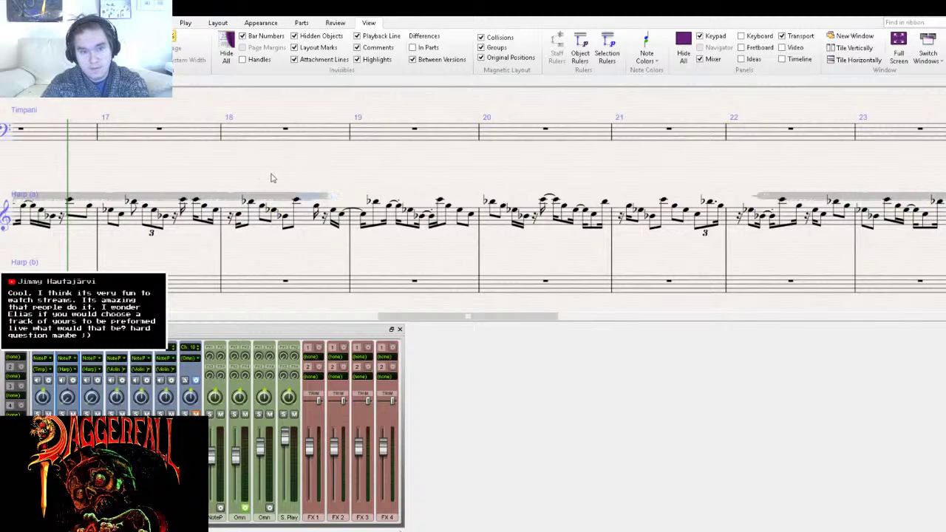
pyautogui.moveTo(232, 169); pyautogui.dragTo(560, 185)
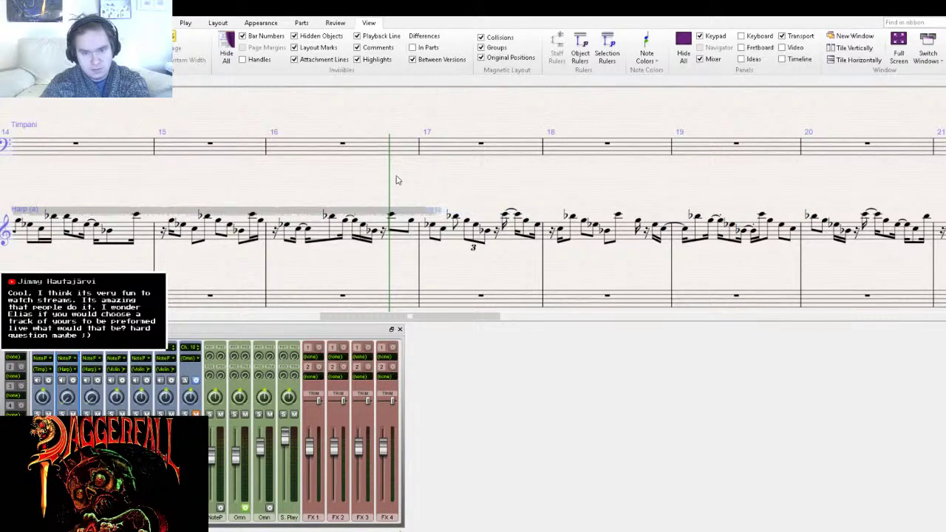
pyautogui.moveTo(260, 180); pyautogui.dragTo(482, 176)
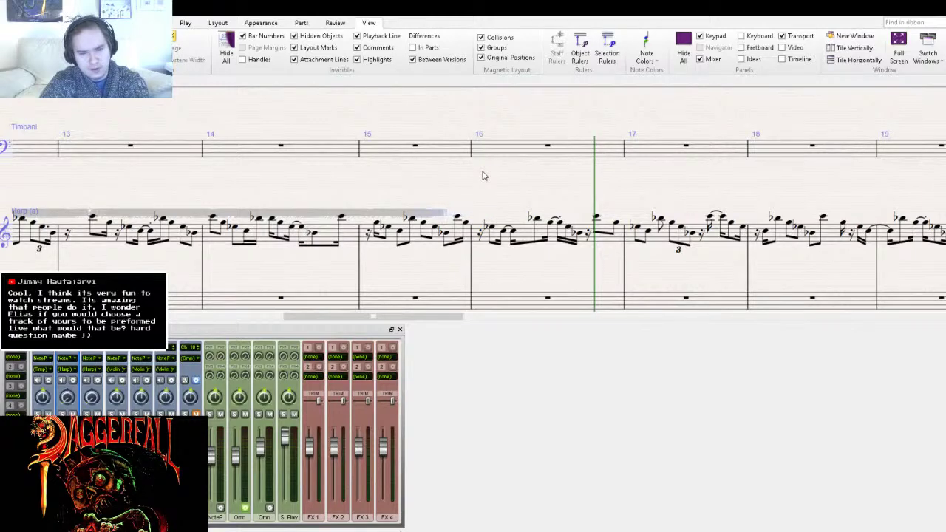
pyautogui.moveTo(333, 178); pyautogui.dragTo(603, 169)
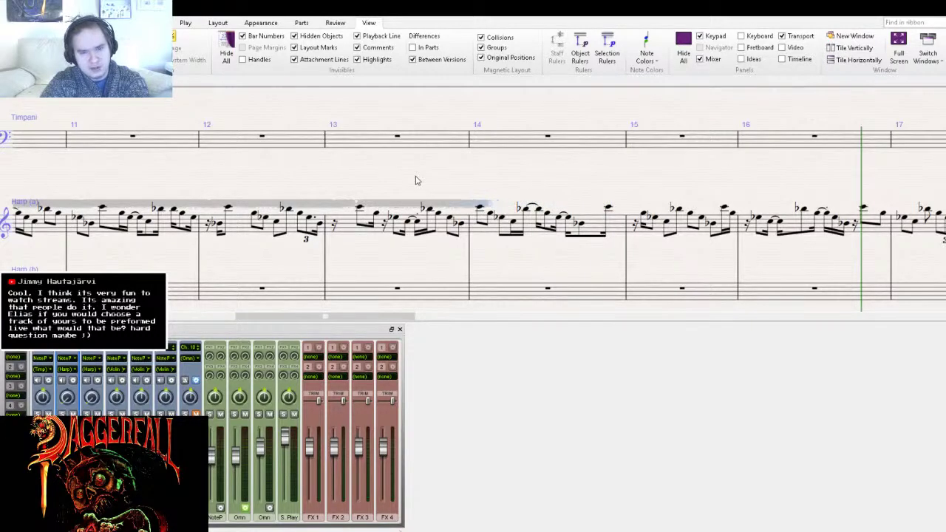
pyautogui.moveTo(347, 184); pyautogui.dragTo(529, 192)
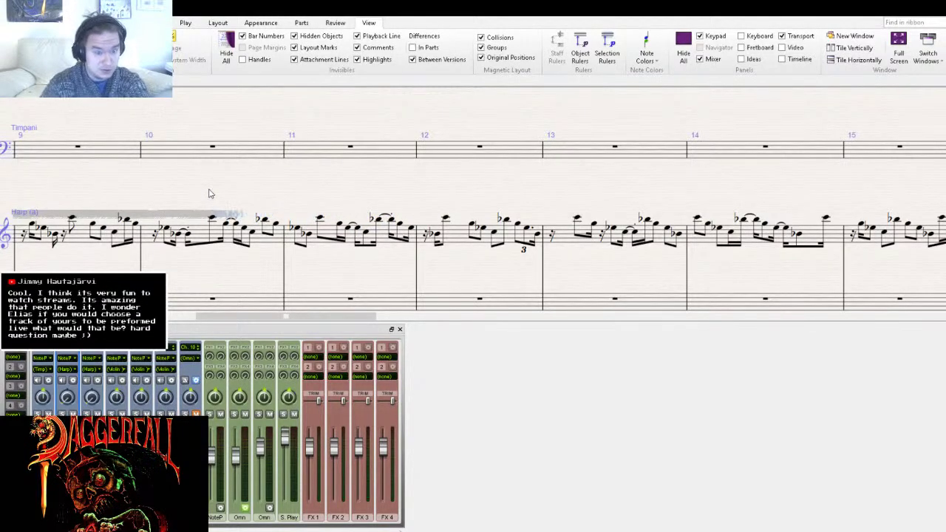
pyautogui.moveTo(198, 185); pyautogui.dragTo(563, 180)
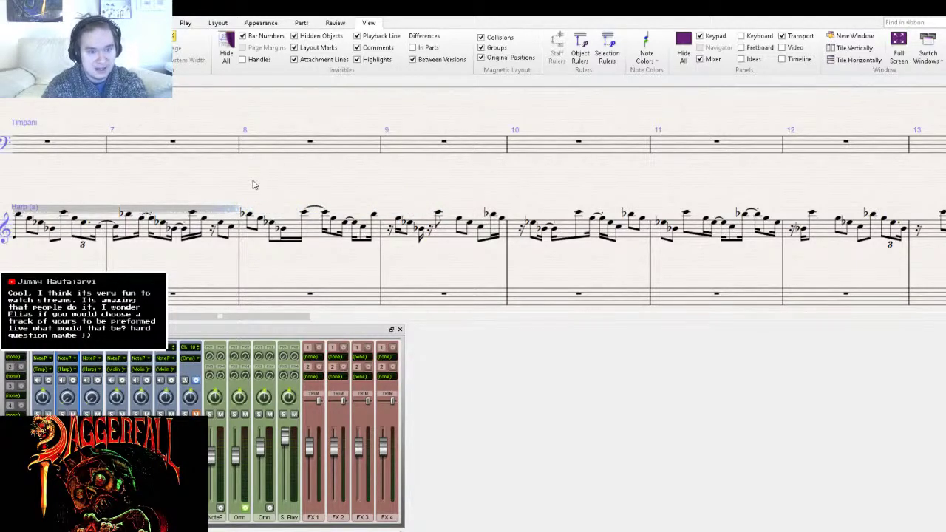
pyautogui.moveTo(219, 182); pyautogui.dragTo(693, 183)
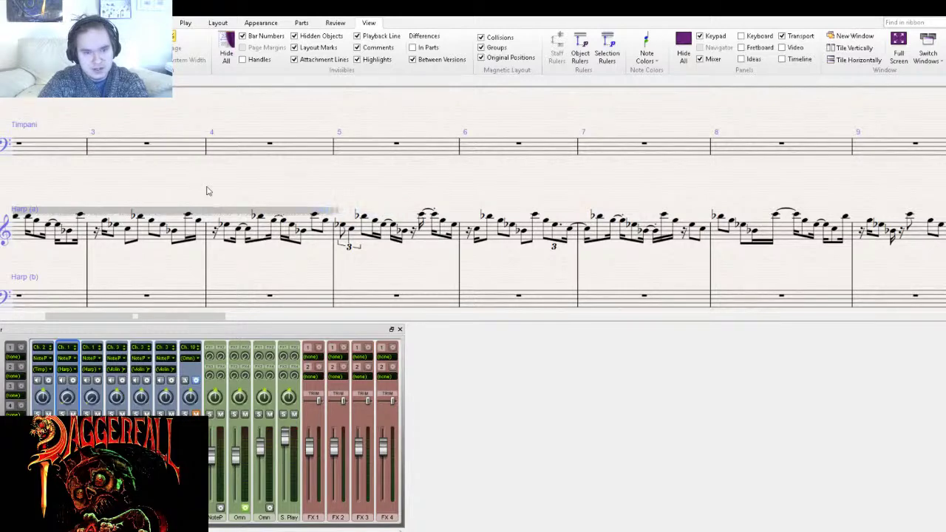
pyautogui.moveTo(179, 186); pyautogui.dragTo(556, 191)
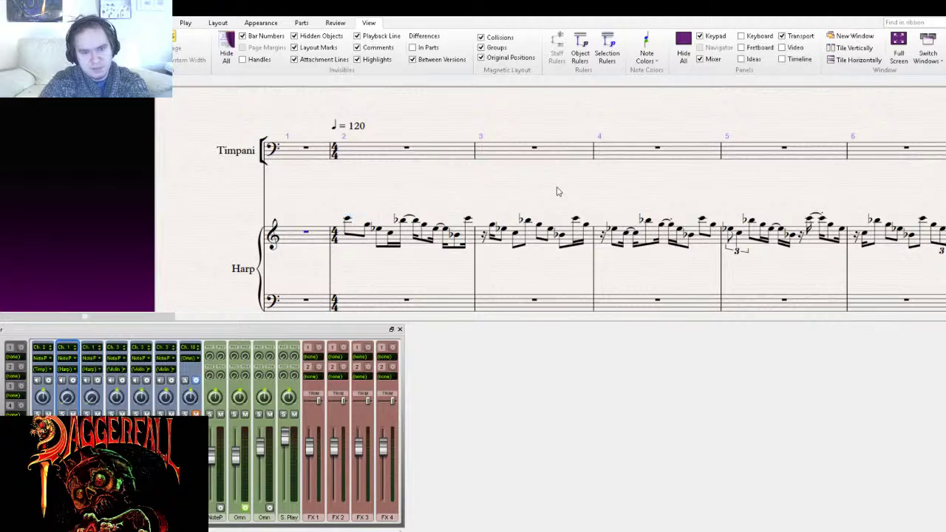
# - Examine the staves for remaining volume messages, following the upper Harp staff through to the final bar 39
pyautogui.scroll(-3, 573, 188)
pyautogui.moveTo(660, 263); pyautogui.dragTo(474, 266)
pyautogui.scroll(-5, 474, 266)
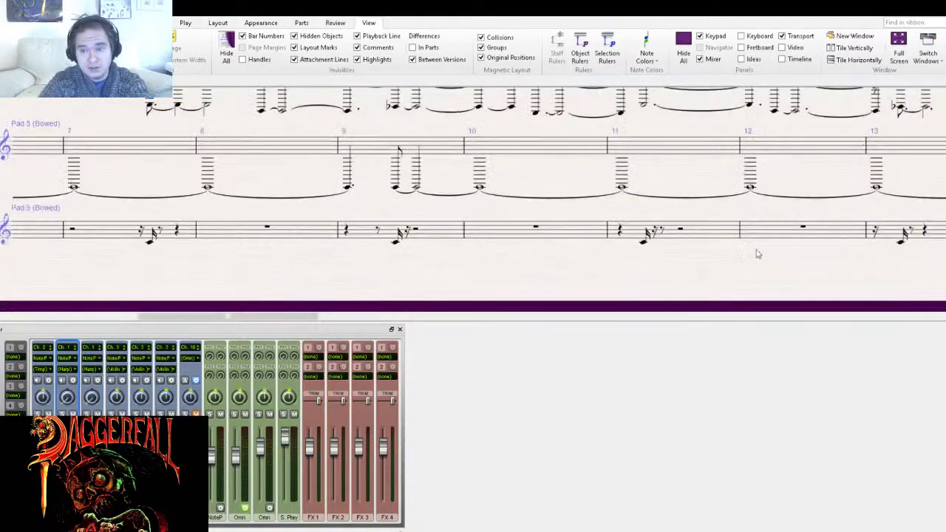
pyautogui.scroll(5, 935, 175)
pyautogui.moveTo(813, 152); pyautogui.dragTo(273, 174)
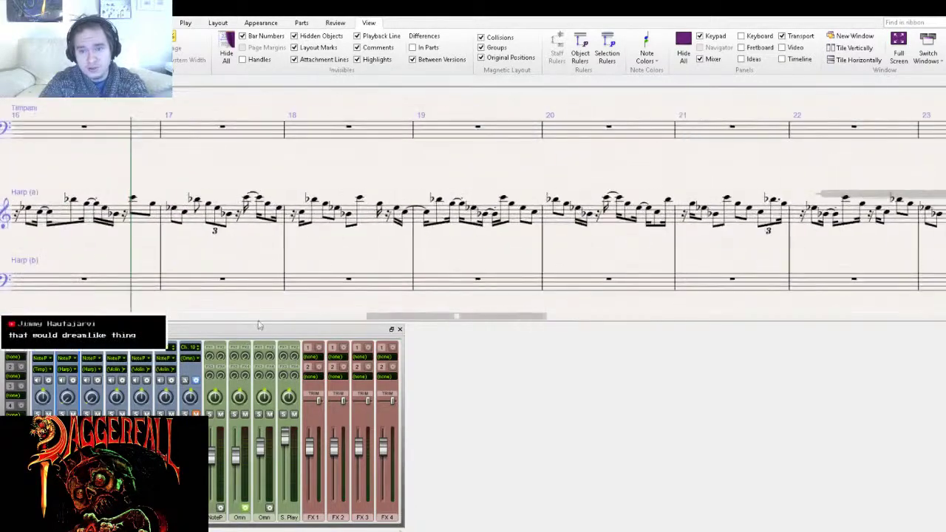
pyautogui.moveTo(736, 159); pyautogui.dragTo(306, 176)
pyautogui.moveTo(824, 191); pyautogui.dragTo(690, 173)
pyautogui.moveTo(798, 175); pyautogui.dragTo(421, 176)
pyautogui.moveTo(667, 177); pyautogui.dragTo(348, 181)
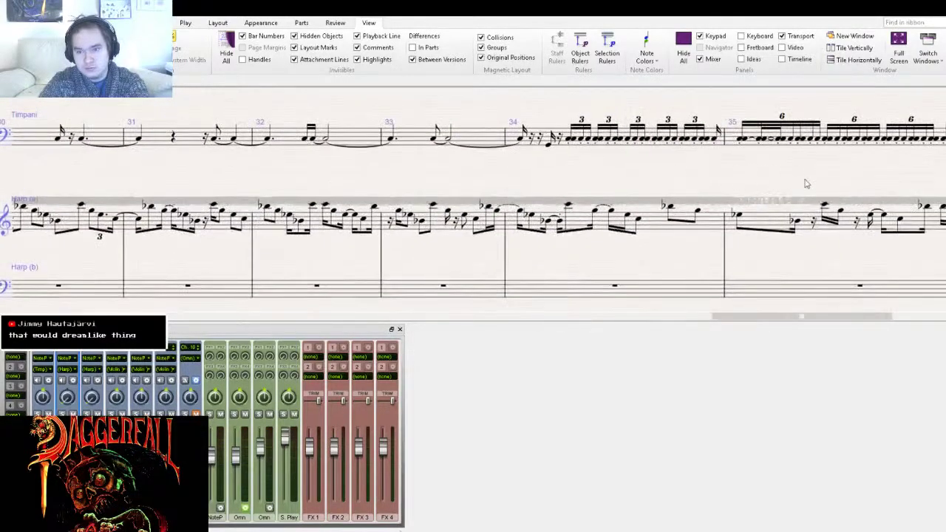
pyautogui.moveTo(804, 184); pyautogui.dragTo(497, 170)
pyautogui.moveTo(775, 175); pyautogui.dragTo(567, 179)
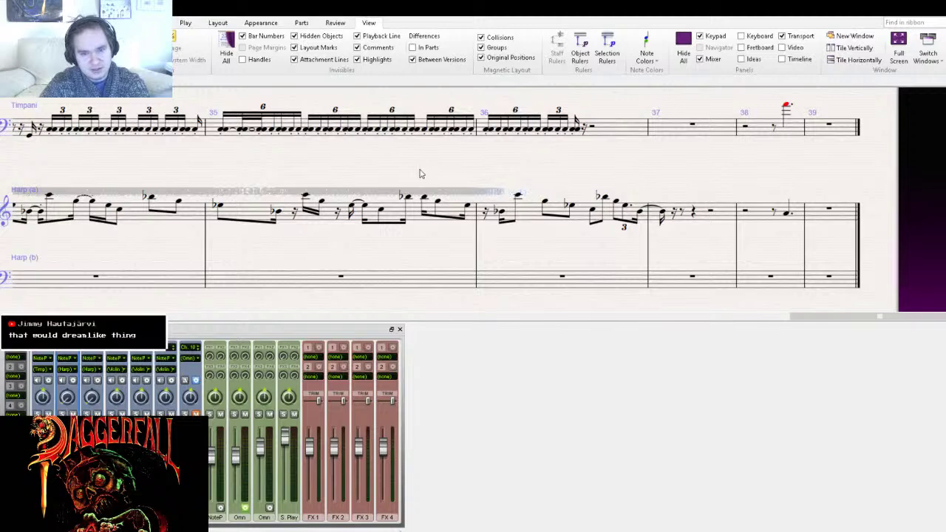
# - Delete the volume controller messages above the upper Harp staff from bar 36 back to bar 22
pyautogui.moveTo(201, 156); pyautogui.dragTo(642, 172)
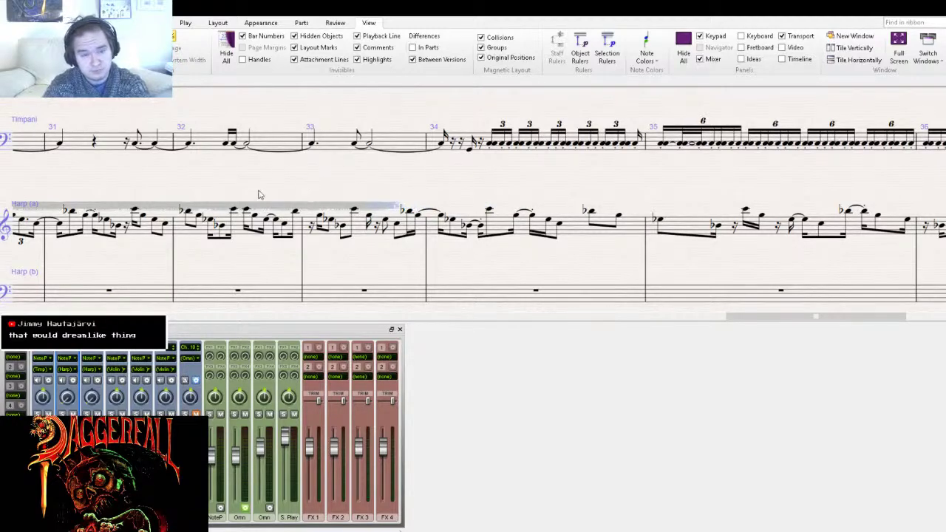
pyautogui.moveTo(331, 171); pyautogui.dragTo(511, 194)
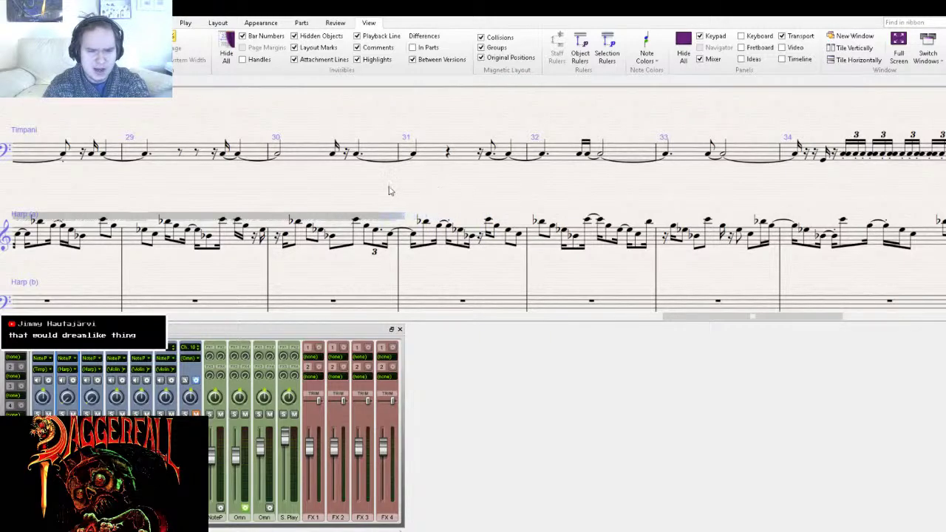
pyautogui.moveTo(334, 191); pyautogui.dragTo(517, 195)
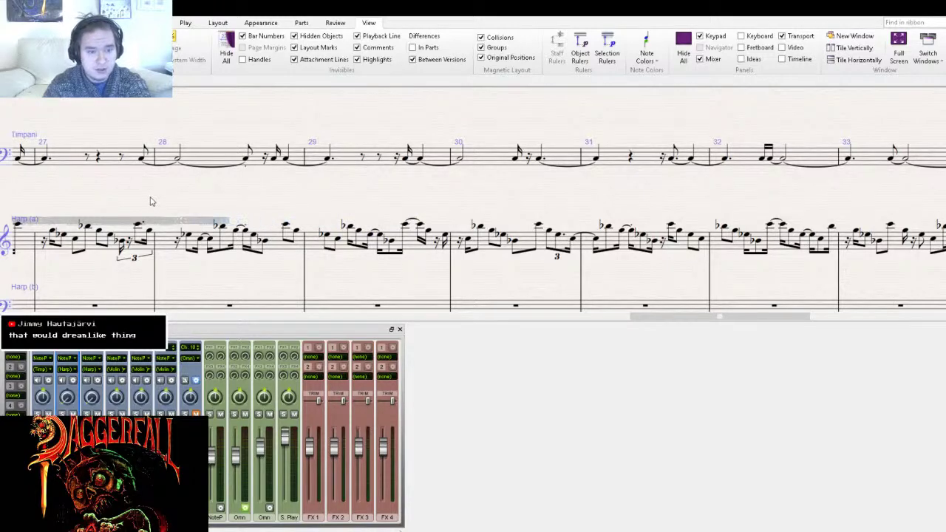
pyautogui.moveTo(152, 200); pyautogui.dragTo(570, 202)
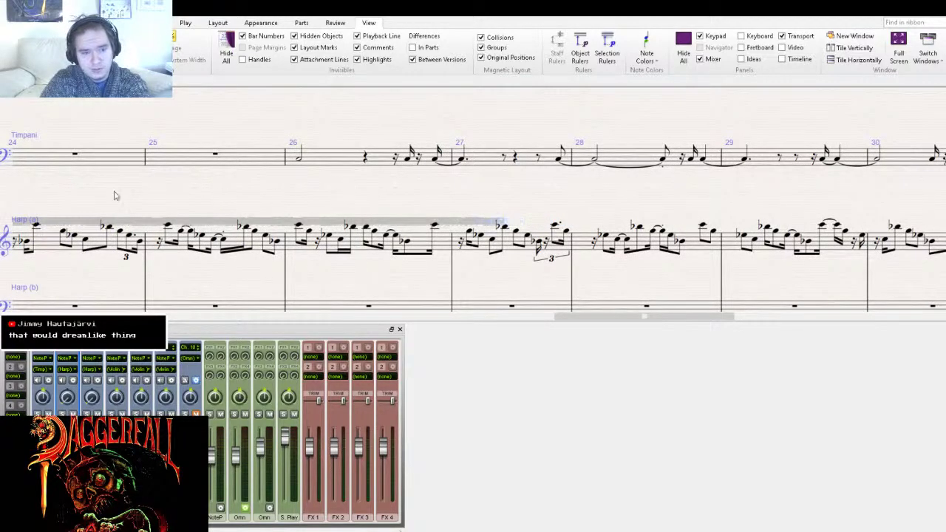
pyautogui.moveTo(74, 185); pyautogui.dragTo(396, 194)
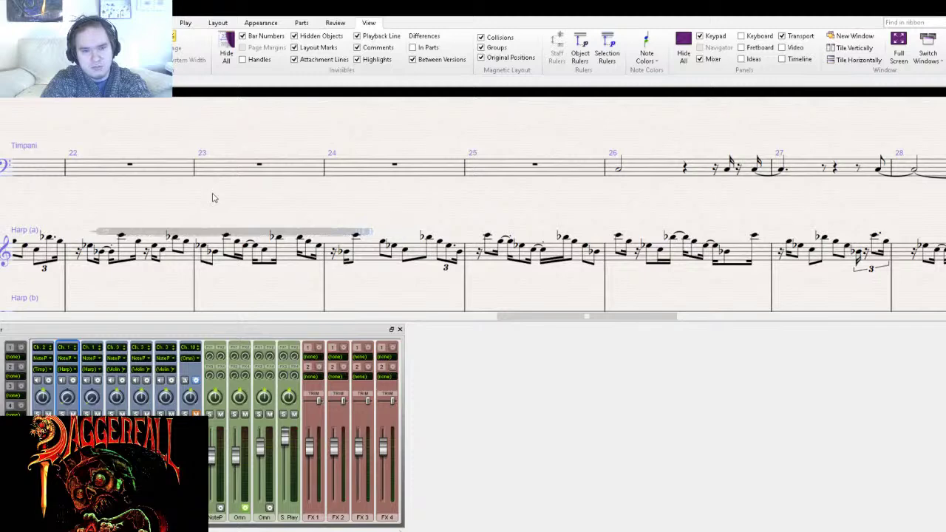
pyautogui.moveTo(192, 200); pyautogui.dragTo(394, 200)
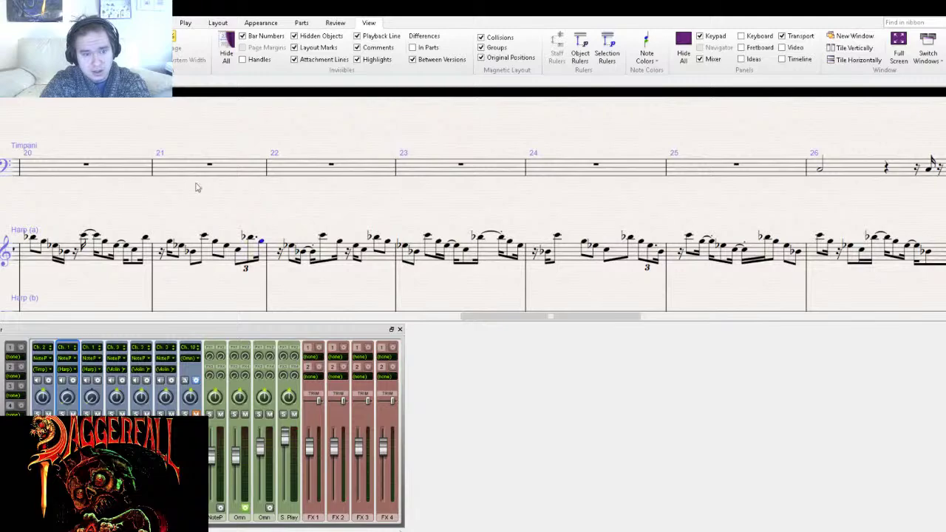
# - Return to the start of the score, play it through to bar 16 and stop playback
pyautogui.scroll(-3, 209, 187)
pyautogui.hscroll(-10, 418, 203)
pyautogui.hscroll(-8, 418, 203)
pyautogui.scroll(-1, 803, 222)
pyautogui.moveTo(130, 187); pyautogui.dragTo(498, 207)
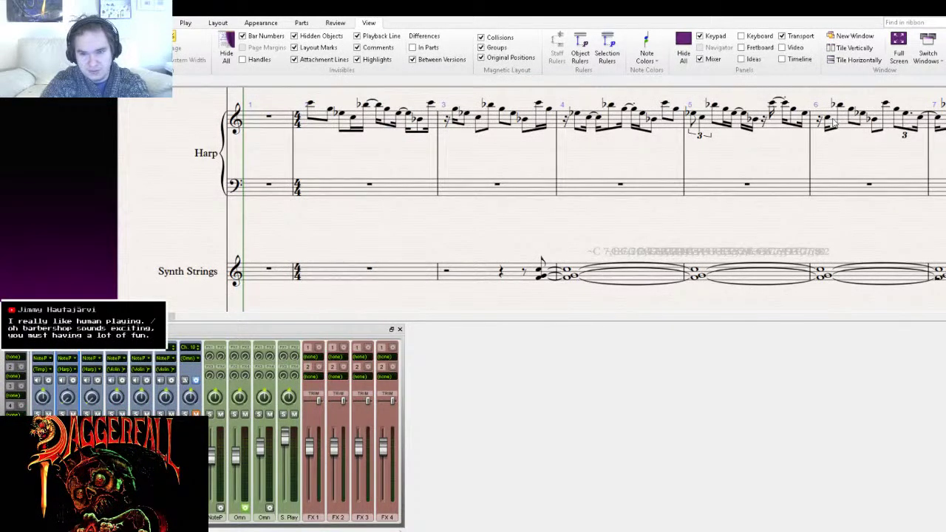
pyautogui.hotkey('ctrl', '-')
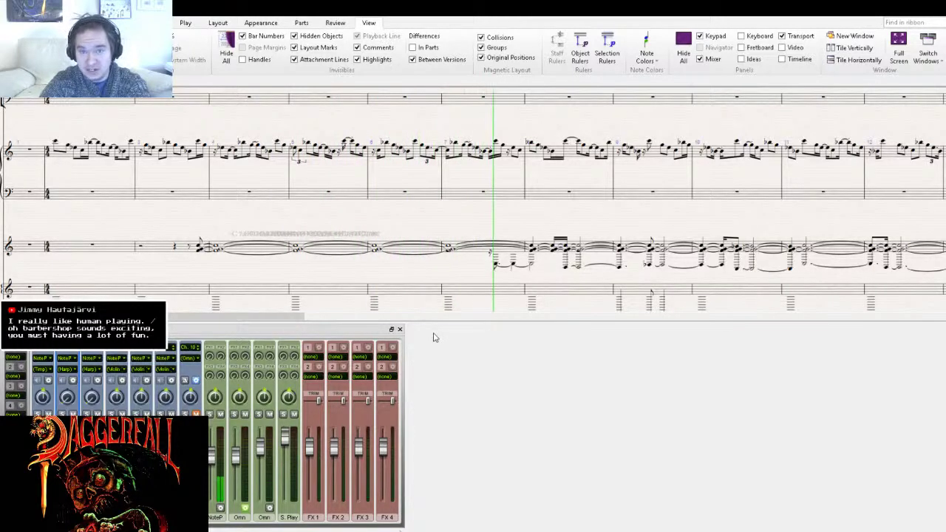
pyautogui.moveTo(547, 220); pyautogui.dragTo(370, 244)
pyautogui.moveTo(472, 252); pyautogui.dragTo(313, 237)
pyautogui.moveTo(193, 232); pyautogui.dragTo(477, 186)
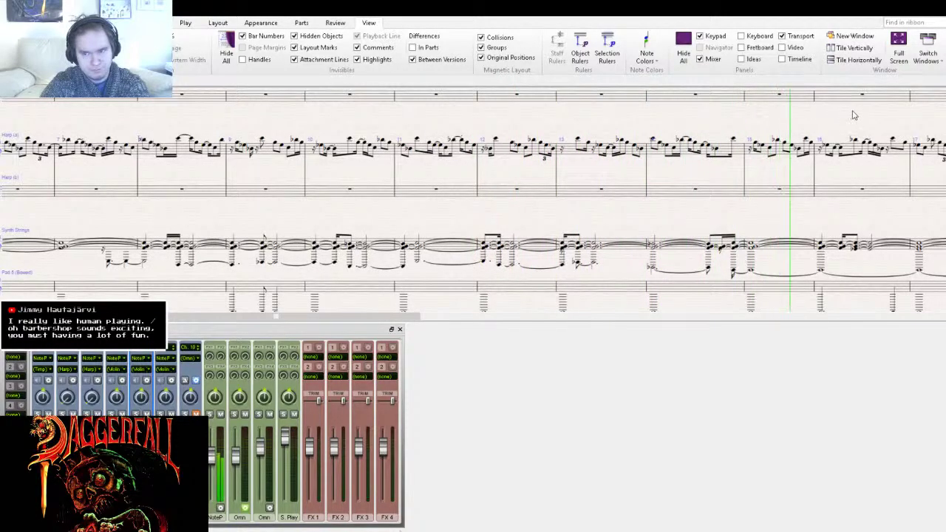
pyautogui.press('Escape')
# - Replay the score from the start, follow the Synth Strings and Pad 5 staves to bar 22 and stop playback
pyautogui.scroll(2, 365, 170)
pyautogui.moveTo(181, 239); pyautogui.dragTo(671, 219)
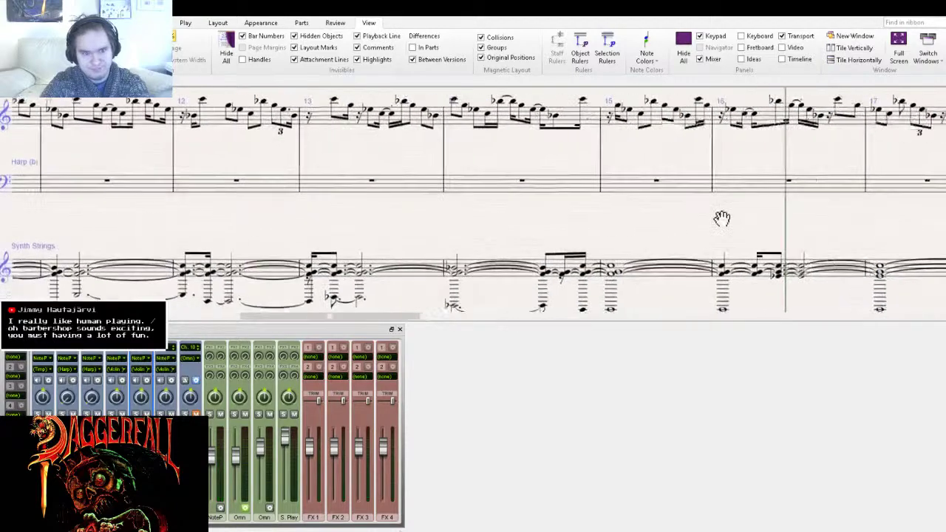
pyautogui.moveTo(215, 228); pyautogui.dragTo(585, 193)
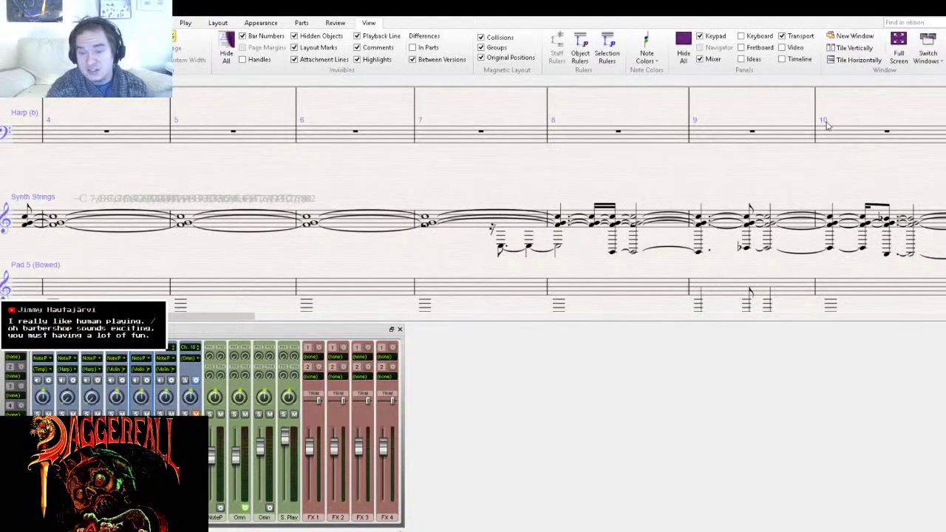
pyautogui.press('space')
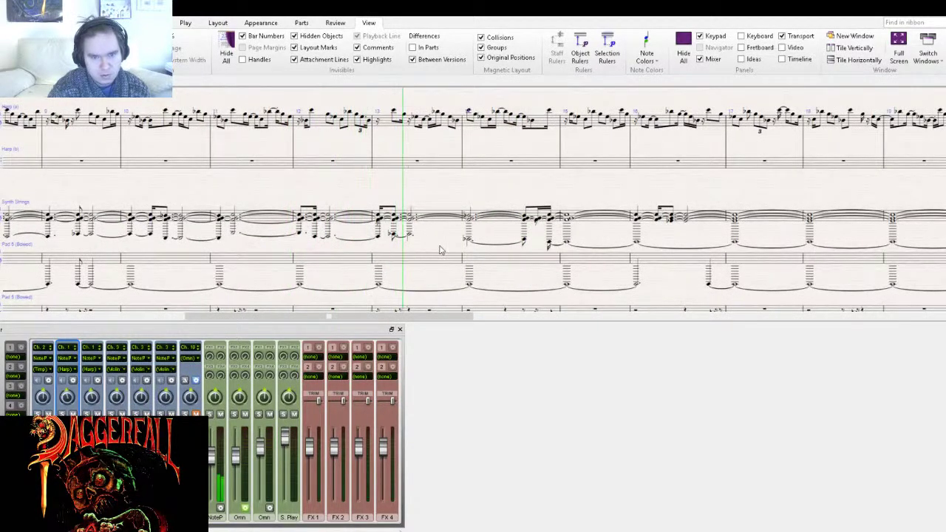
pyautogui.moveTo(470, 237); pyautogui.dragTo(438, 229)
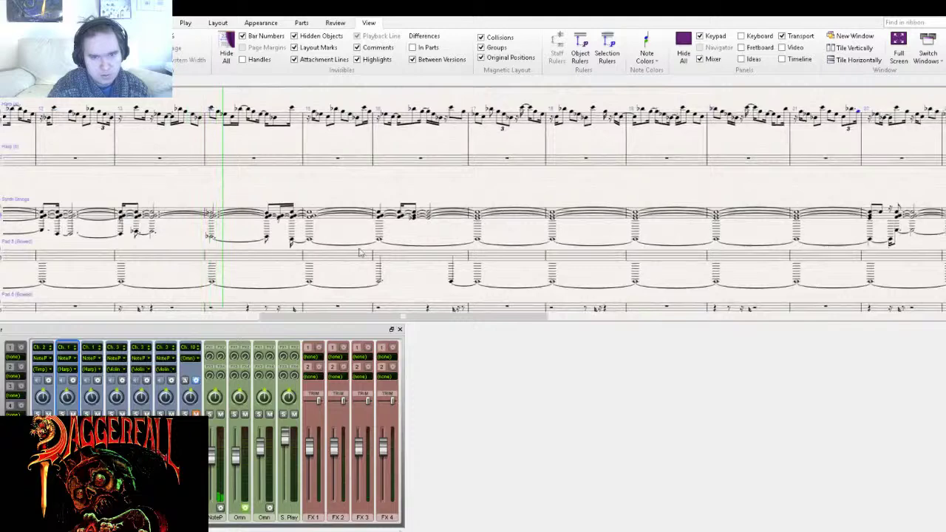
pyautogui.moveTo(430, 286); pyautogui.dragTo(280, 292)
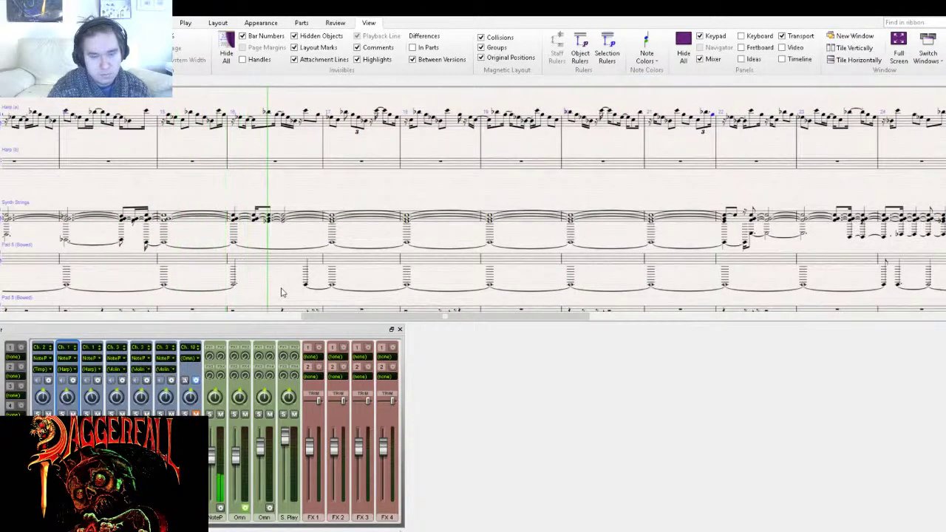
pyautogui.moveTo(395, 302); pyautogui.dragTo(220, 251)
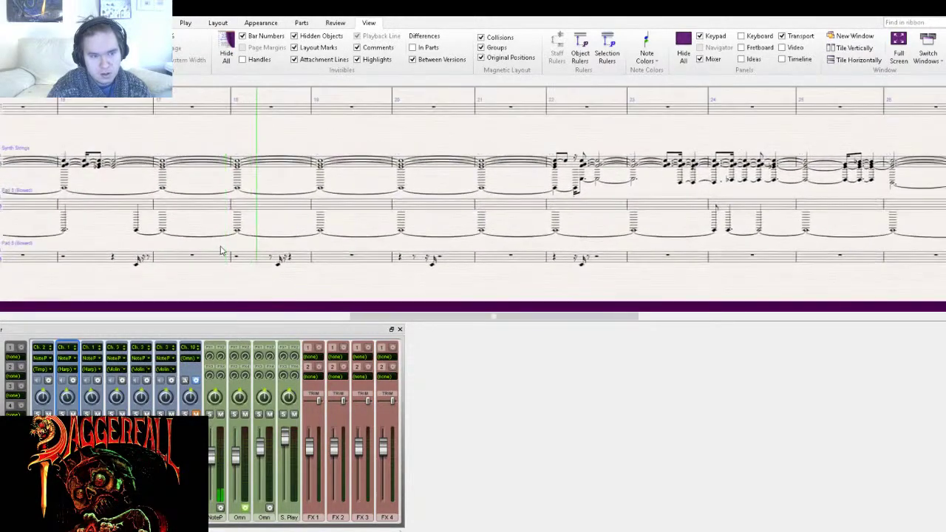
pyautogui.moveTo(371, 158); pyautogui.dragTo(222, 237)
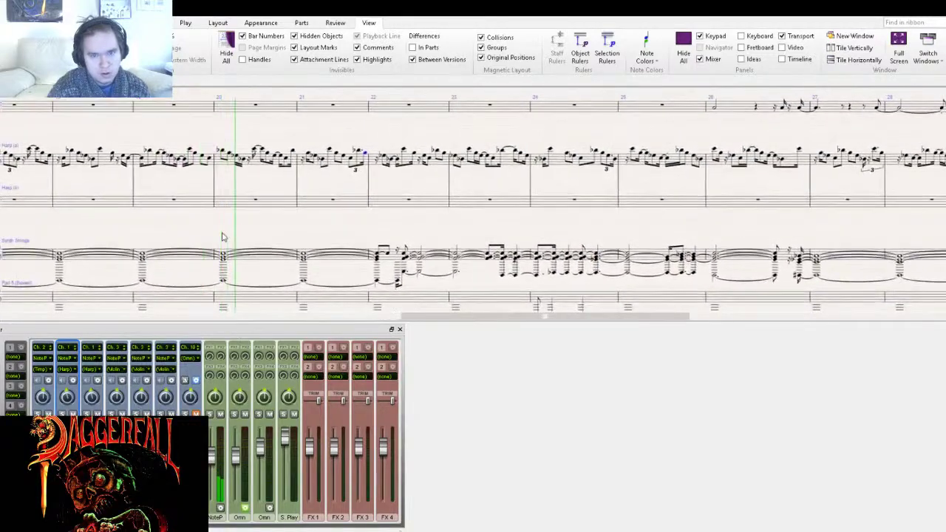
pyautogui.moveTo(380, 213); pyautogui.dragTo(247, 158)
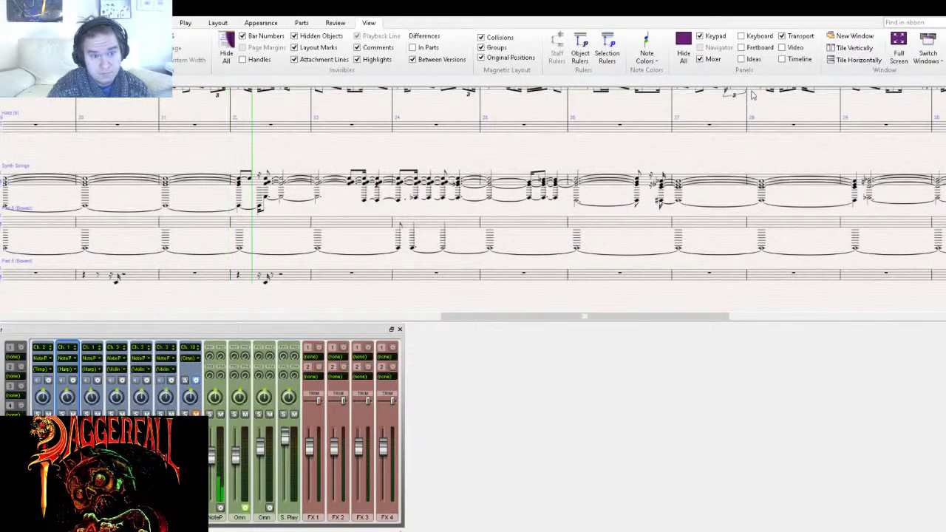
pyautogui.press('Escape')
# - Delete the leftover ~C 7 volume messages above the Synth Strings staff in bars 4 to 6
pyautogui.hotkey('ctrl', '=')
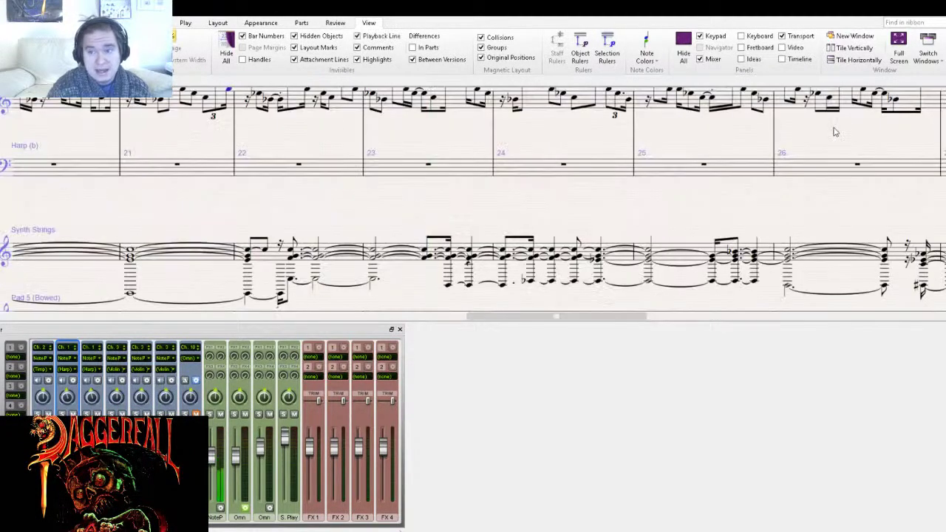
pyautogui.hotkey('ctrl', 'Home')
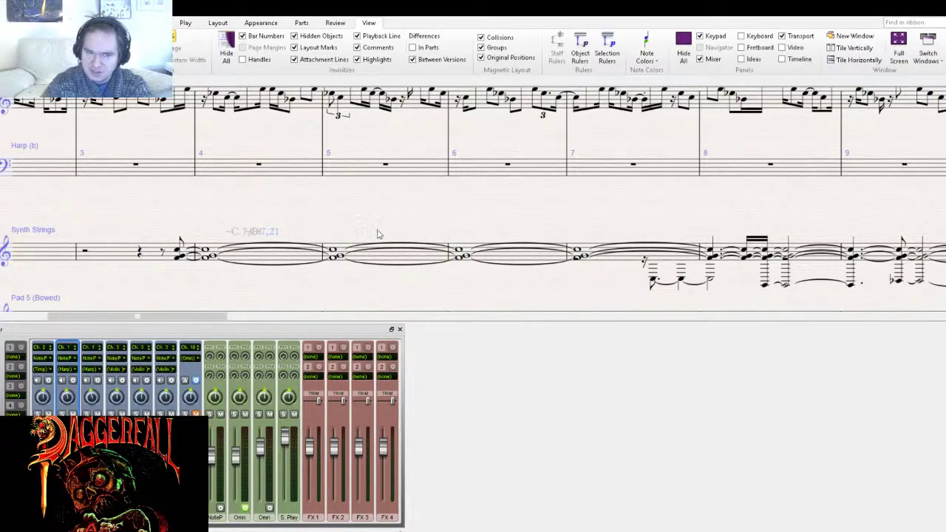
pyautogui.moveTo(278, 224); pyautogui.dragTo(601, 78)
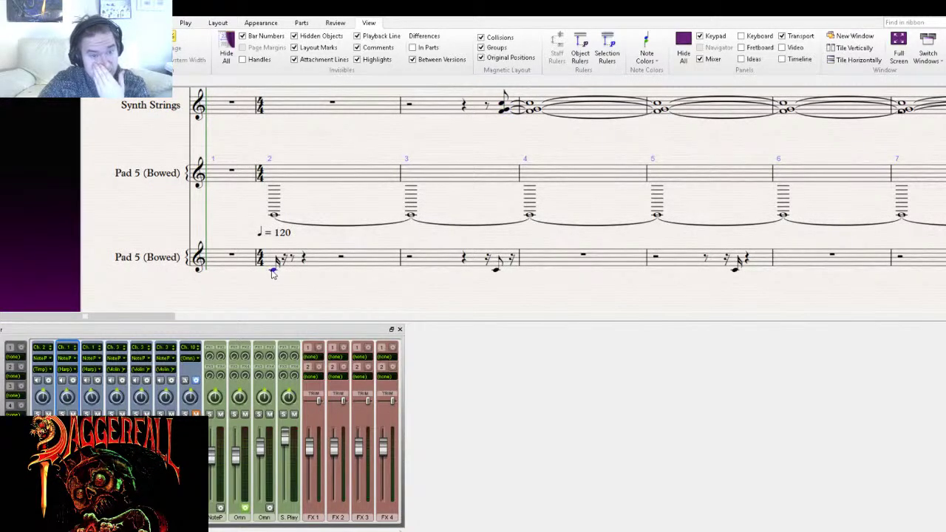
# - Clear bar 2 of the lower Pad 5 (Bowed) staff and check bar 2 of the upper Pad 5 (Bowed) staff
pyautogui.click(350, 254)
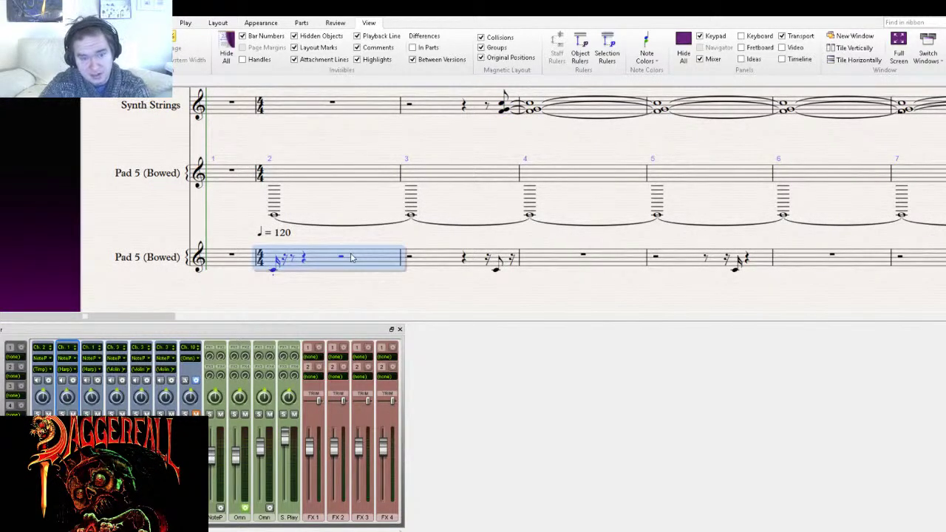
pyautogui.press('Delete')
pyautogui.click(274, 215)
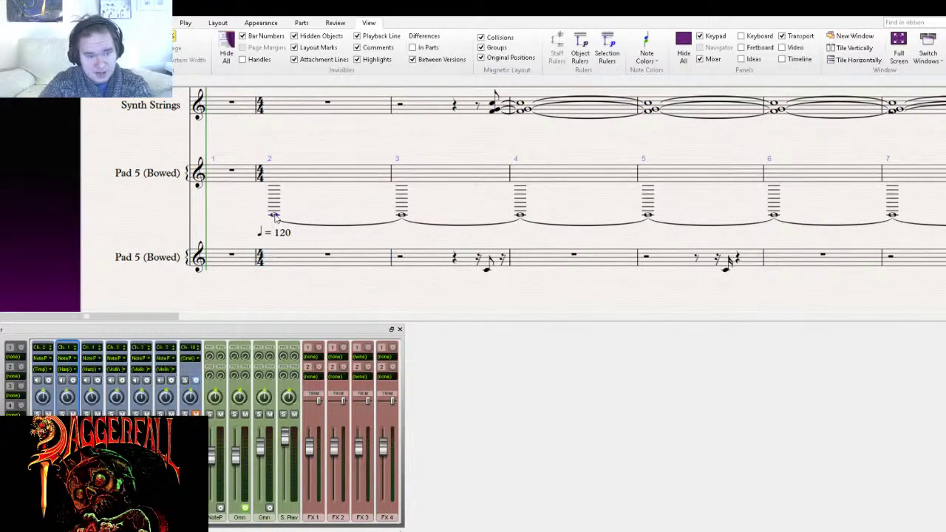
pyautogui.moveTo(334, 200); pyautogui.dragTo(305, 273)
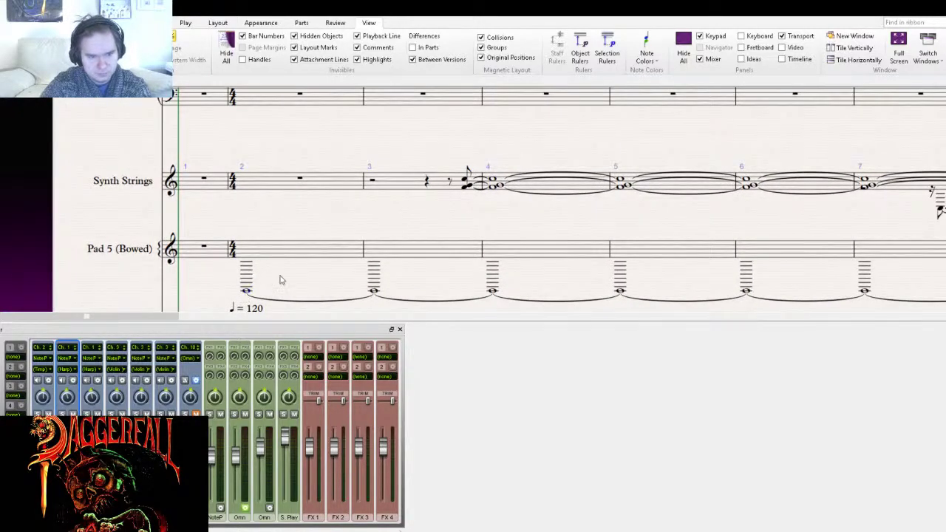
pyautogui.click(320, 253)
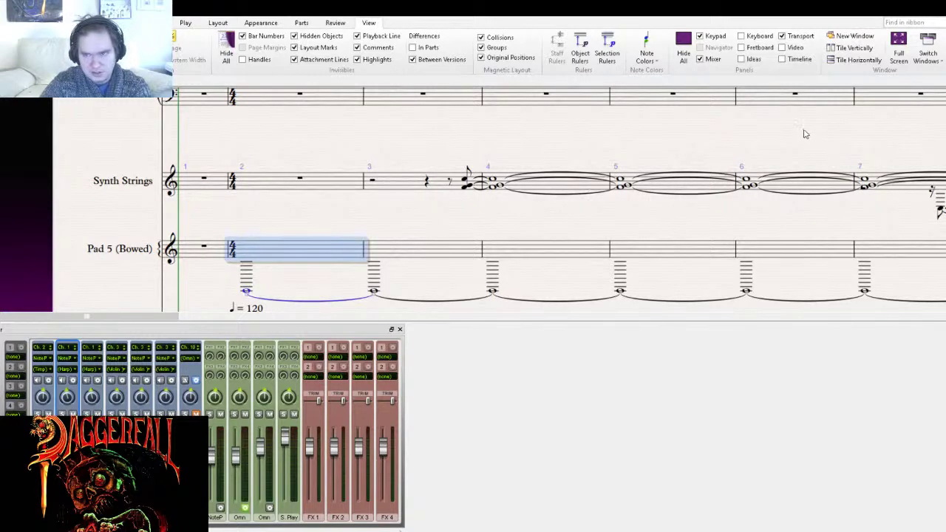
pyautogui.press('Escape')
# - Play the score through to bar 36, following the Harp, Synth Strings, Pad 5 and Timpani staves, and stop playback
pyautogui.hotkey('ctrl', '-')
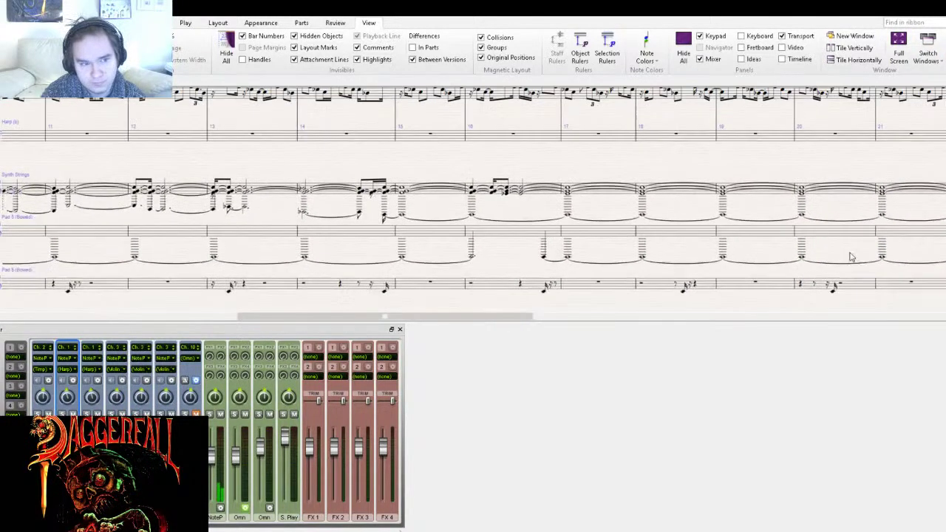
pyautogui.moveTo(138, 153); pyautogui.dragTo(177, 173)
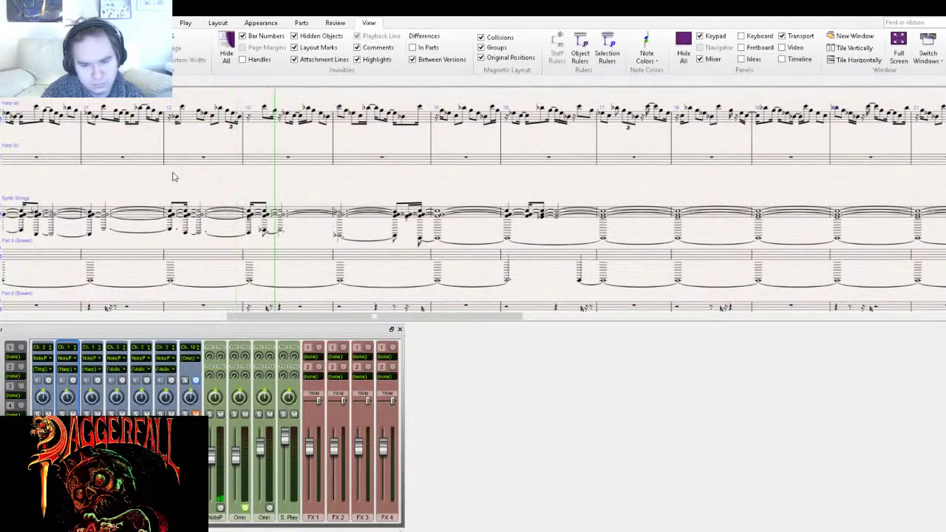
pyautogui.moveTo(456, 177); pyautogui.dragTo(331, 228)
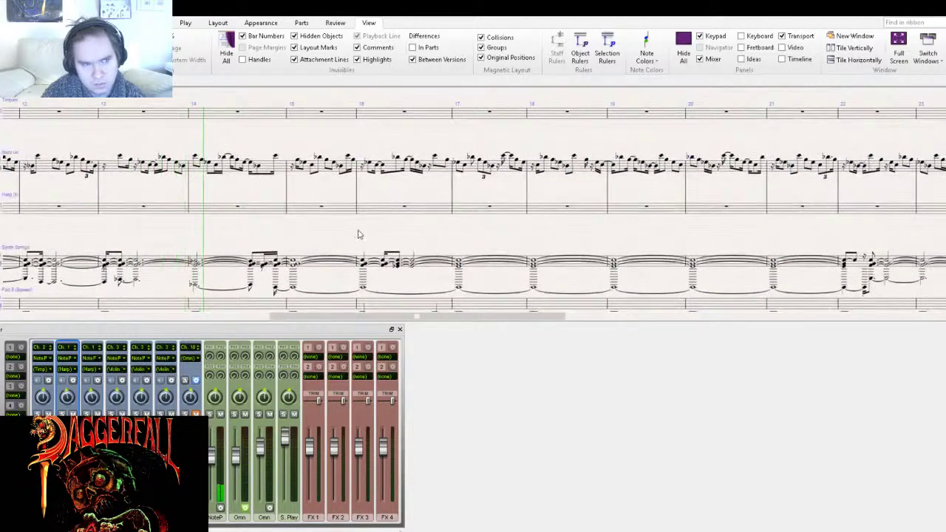
pyautogui.moveTo(410, 236); pyautogui.dragTo(399, 209)
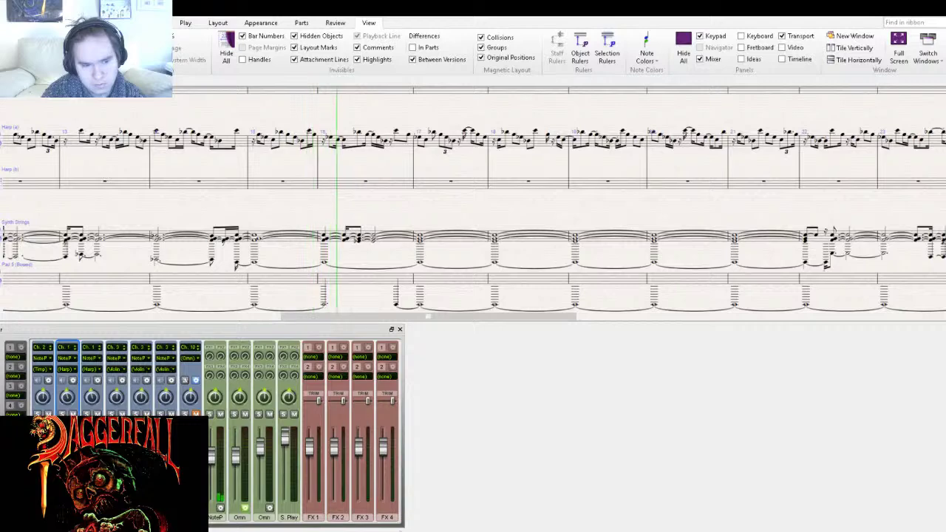
pyautogui.moveTo(557, 207); pyautogui.dragTo(179, 198)
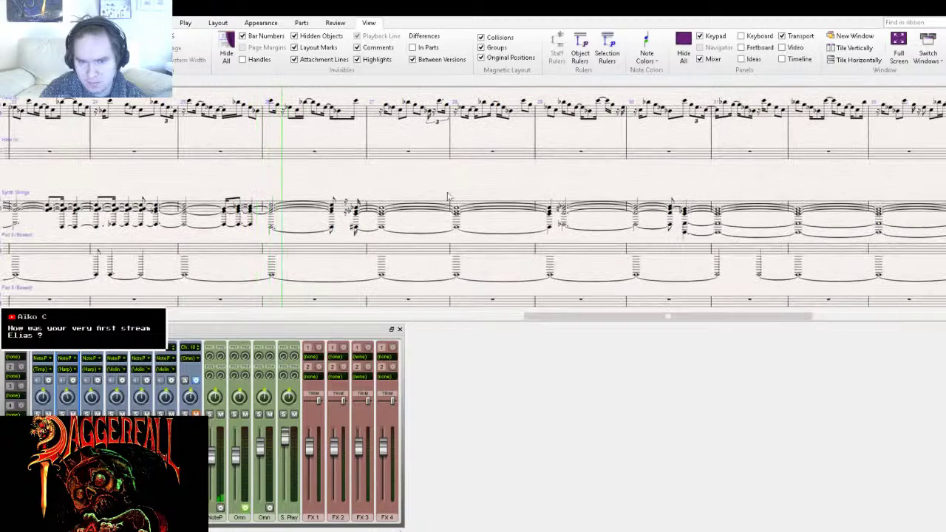
pyautogui.moveTo(490, 197); pyautogui.dragTo(493, 279)
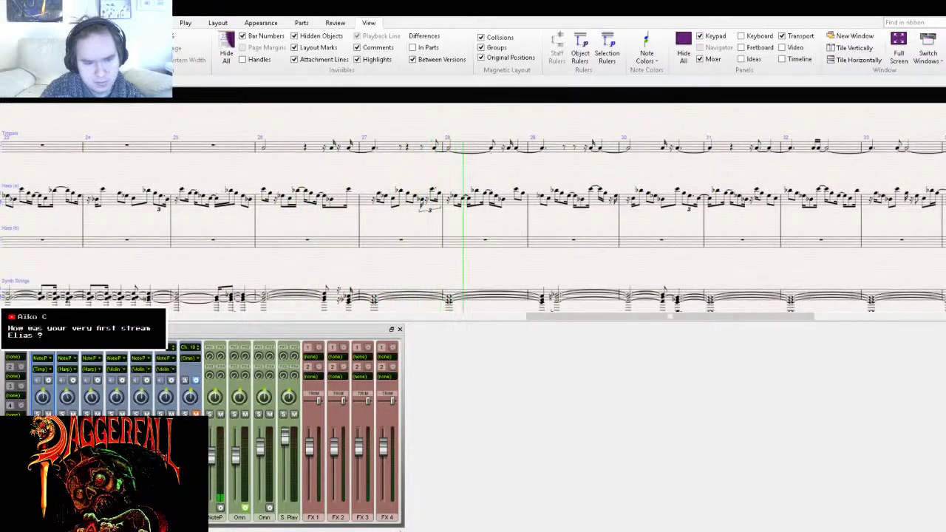
pyautogui.moveTo(520, 264); pyautogui.dragTo(229, 179)
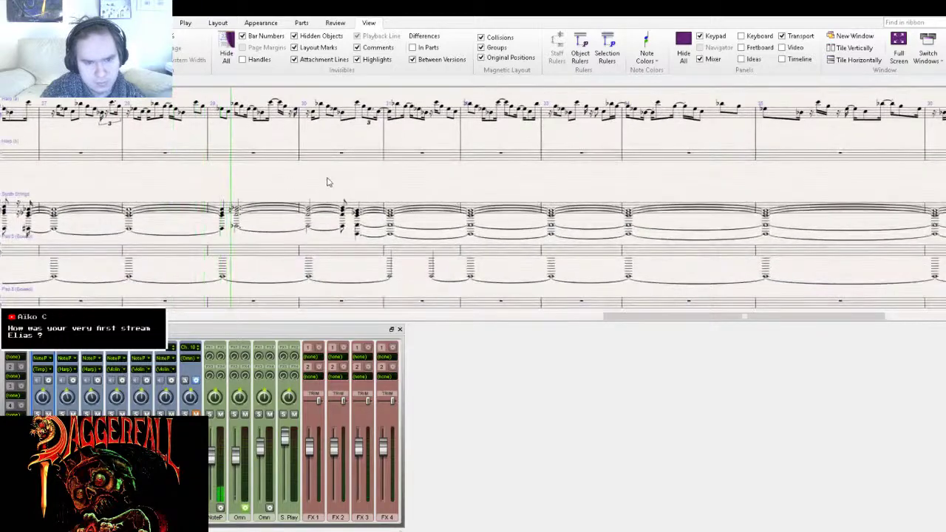
pyautogui.moveTo(329, 182); pyautogui.dragTo(146, 235)
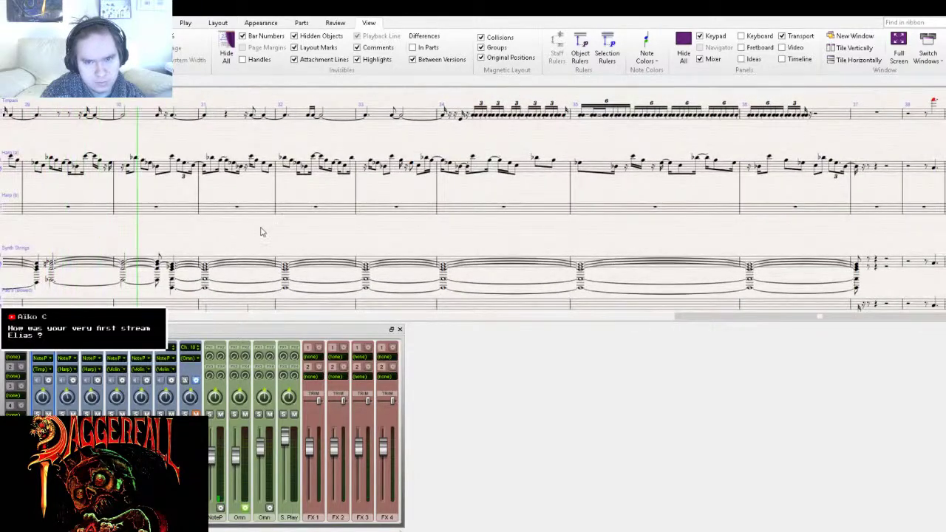
pyautogui.moveTo(303, 234); pyautogui.dragTo(194, 249)
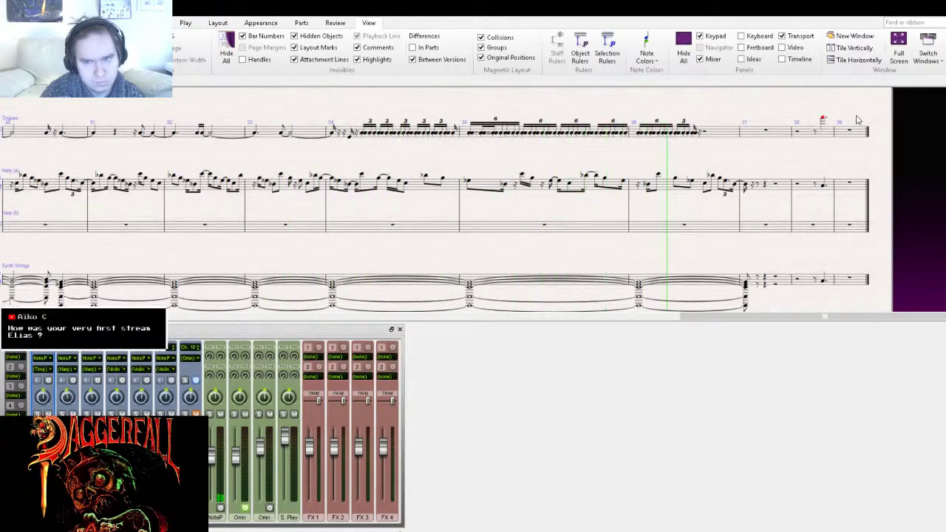
pyautogui.keyDown('ctrl'); pyautogui.scroll(2, 399, 136); pyautogui.keyUp('ctrl')
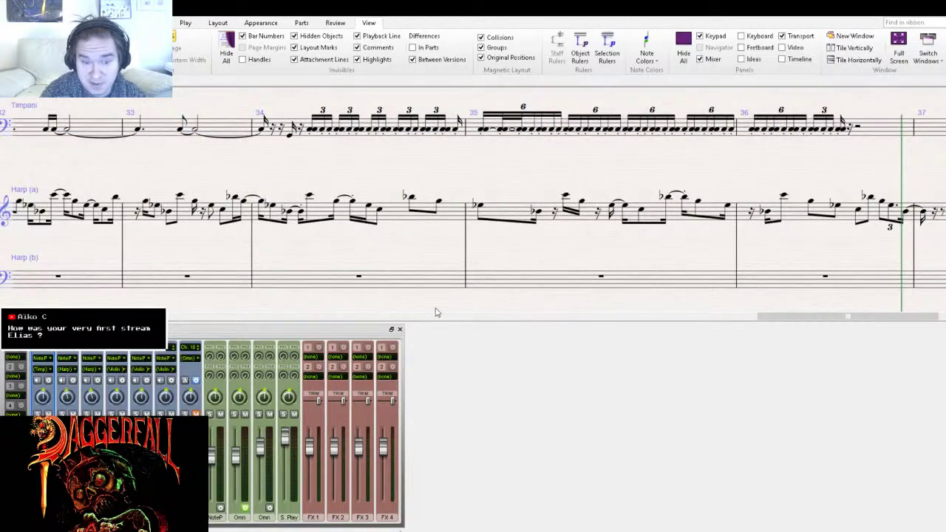
# - Add an ff dynamic under the first triplet of the Timpani roll in bar 34 and replay the passage to bar 35
pyautogui.write('ff')
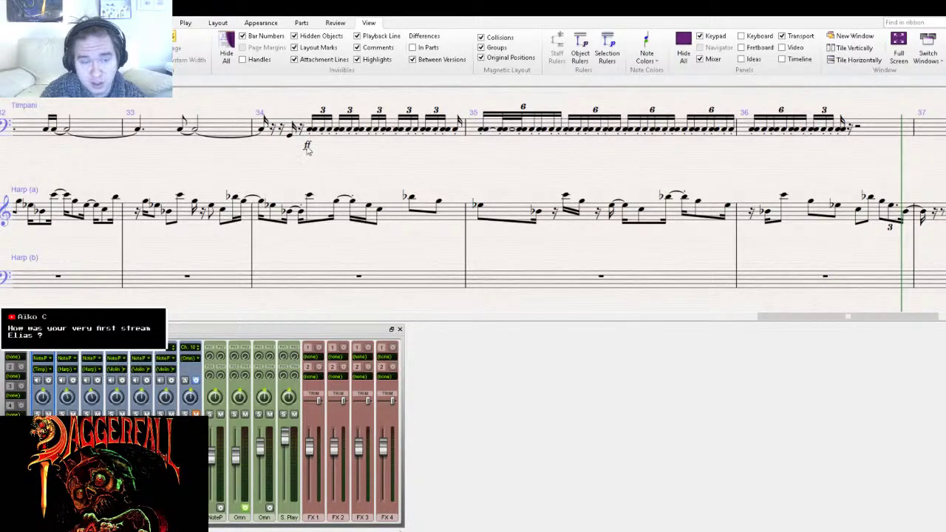
pyautogui.press('[')
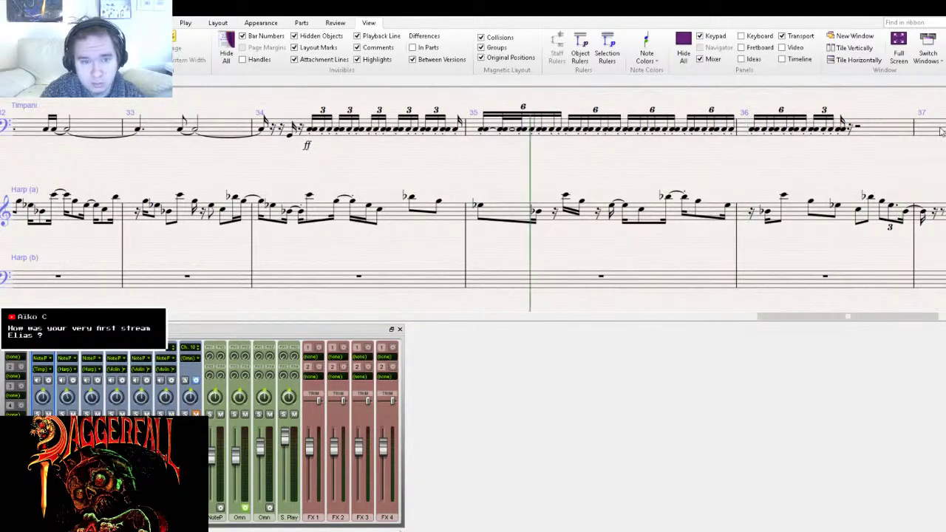
pyautogui.press('[')
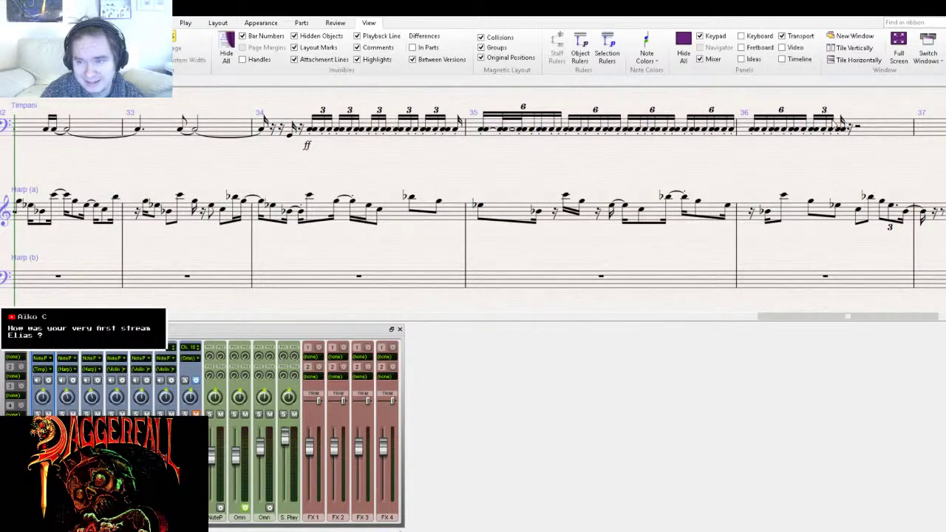
pyautogui.press('space')
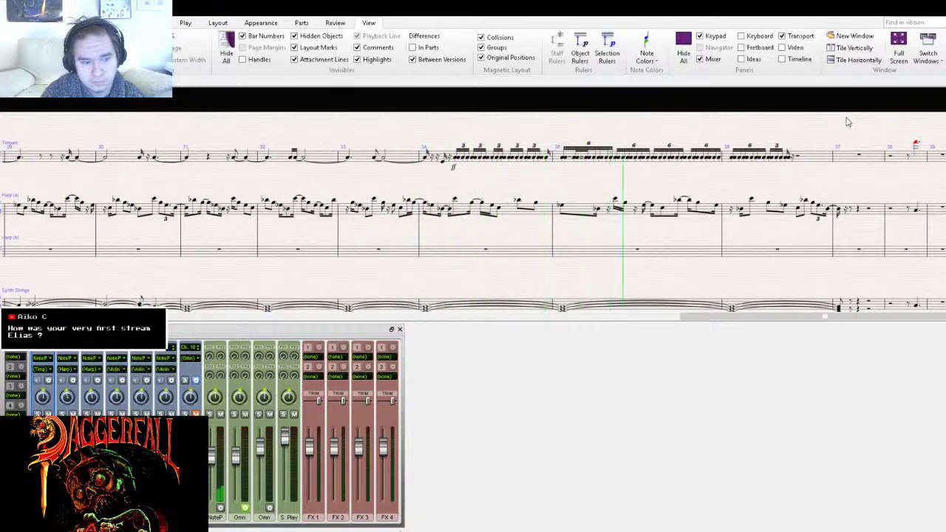
pyautogui.press('Escape')
pyautogui.hotkey('ctrl', '+')
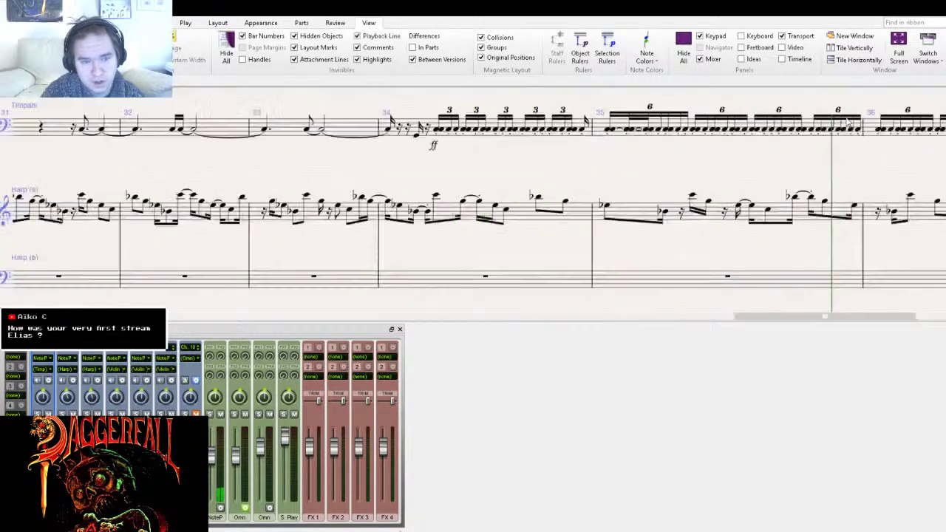
# - Move the Timpani dynamic in bar 34 back to the note before the triplets and change it to fff
pyautogui.moveTo(437, 147); pyautogui.dragTo(421, 146)
pyautogui.click(463, 154)
pyautogui.press('[')
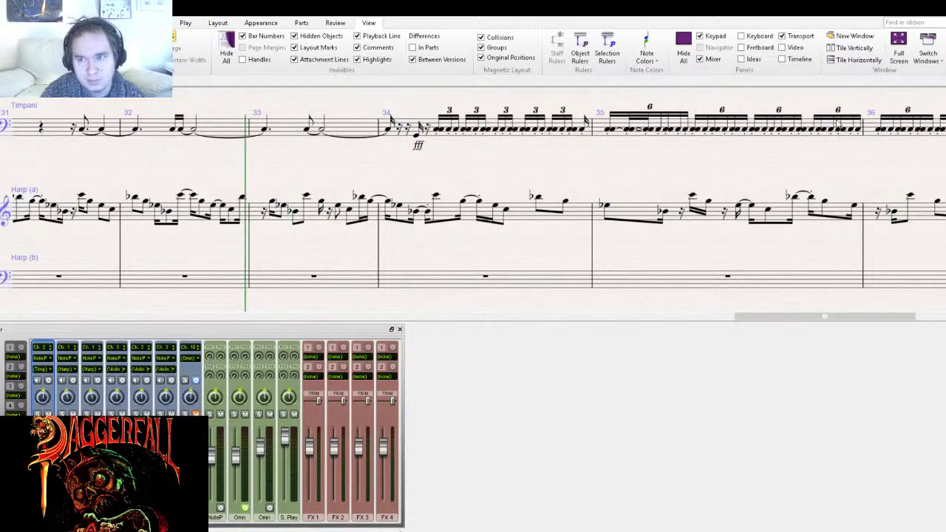
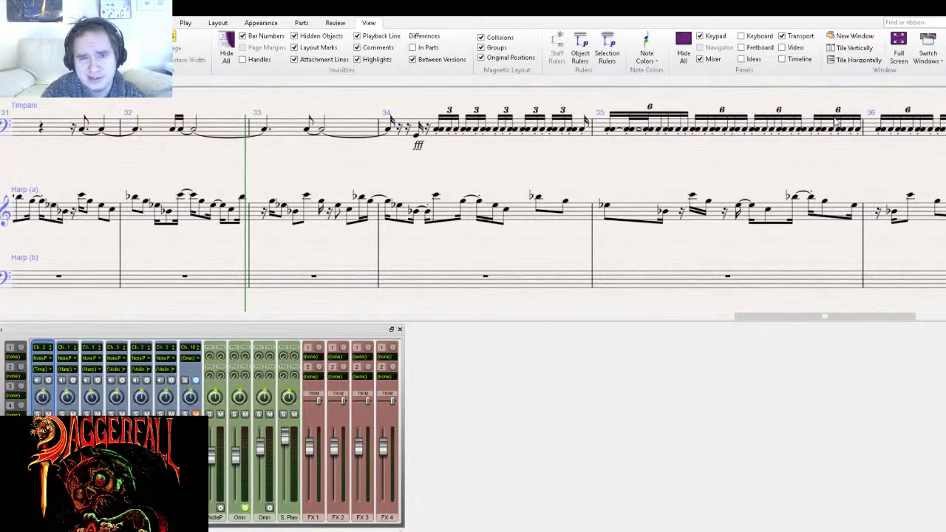
# - Replay the Timpani roll from bar 33 with the fff dynamic and stop playback at bar 38
pyautogui.press('space')
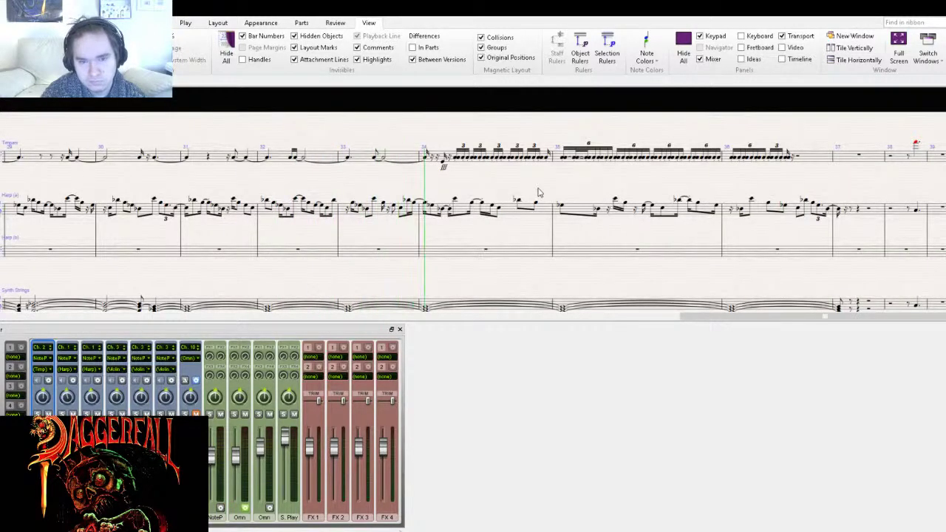
pyautogui.moveTo(538, 193); pyautogui.dragTo(380, 190)
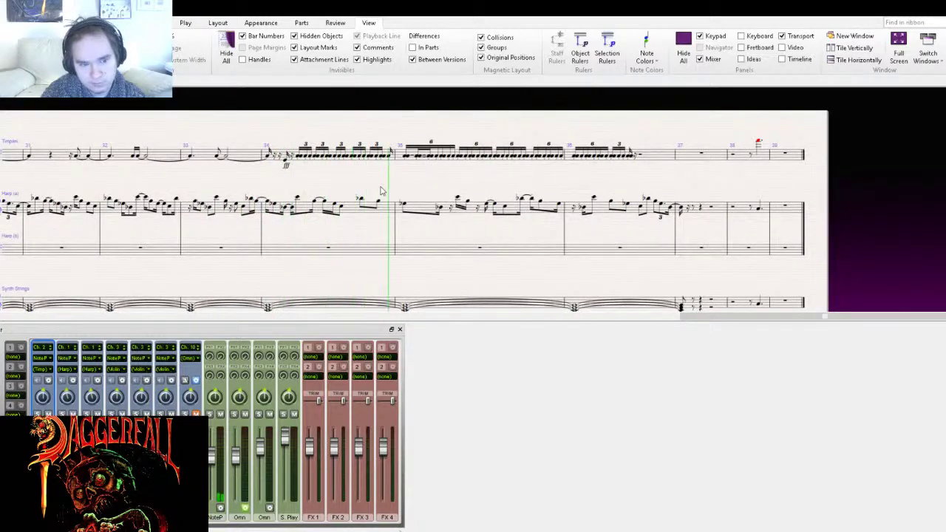
pyautogui.moveTo(427, 191); pyautogui.dragTo(458, 202)
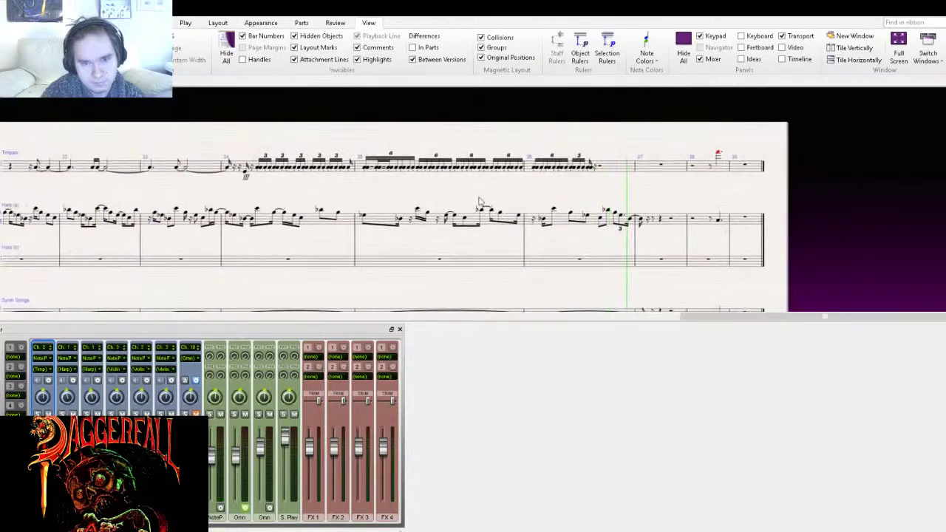
pyautogui.press('Escape')
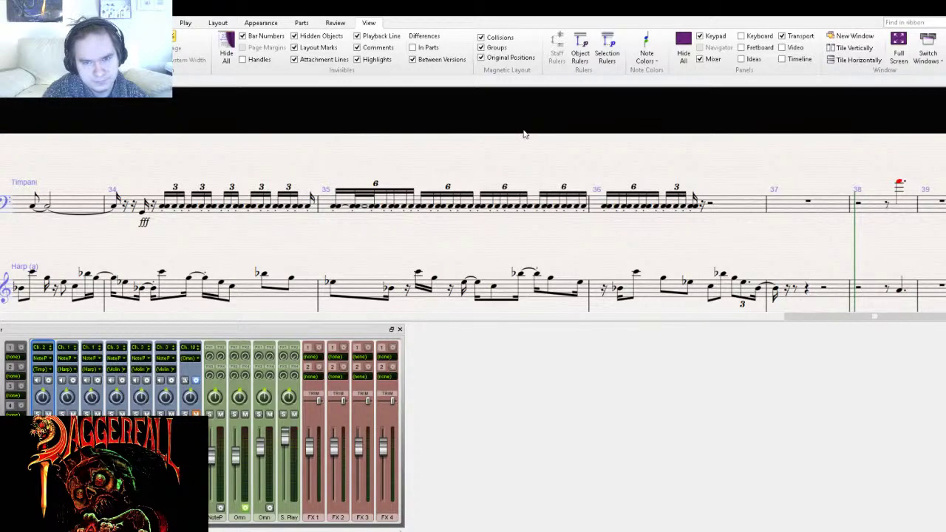
# - Add a second Timpani instrument staff directly below the existing Timpani staff
pyautogui.click(422, 374)
pyautogui.moveTo(379, 245); pyautogui.dragTo(396, 411)
pyautogui.moveTo(249, 174); pyautogui.dragTo(270, 206)
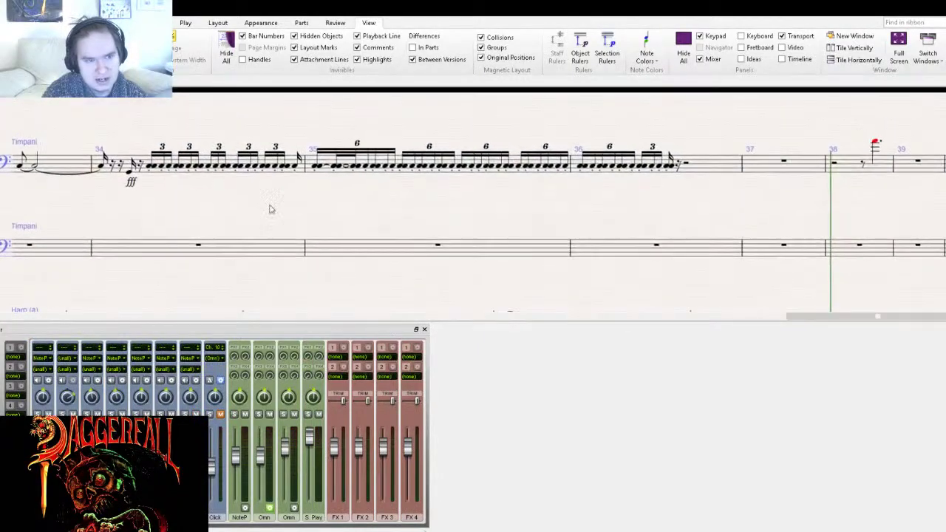
# - Copy the Timpani roll in bars 34 to 36, including its fff dynamic, onto the second Timpani staff
pyautogui.click(263, 163)
pyautogui.hscroll(3, 338, 211)
pyautogui.keyDown('shift'); pyautogui.click(566, 173); pyautogui.keyUp('shift')
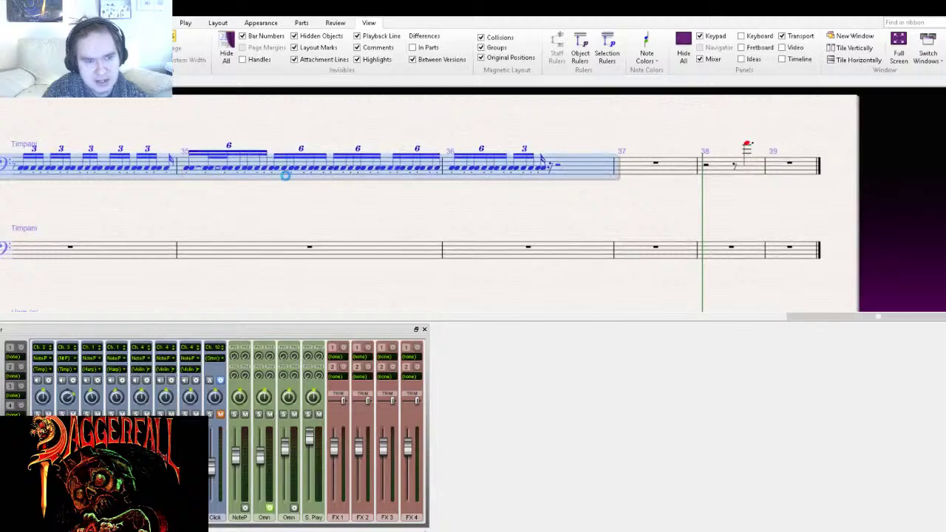
pyautogui.moveTo(218, 198); pyautogui.dragTo(424, 202)
pyautogui.keyDown('alt'); pyautogui.click(238, 258); pyautogui.keyUp('alt')
pyautogui.press('Escape')
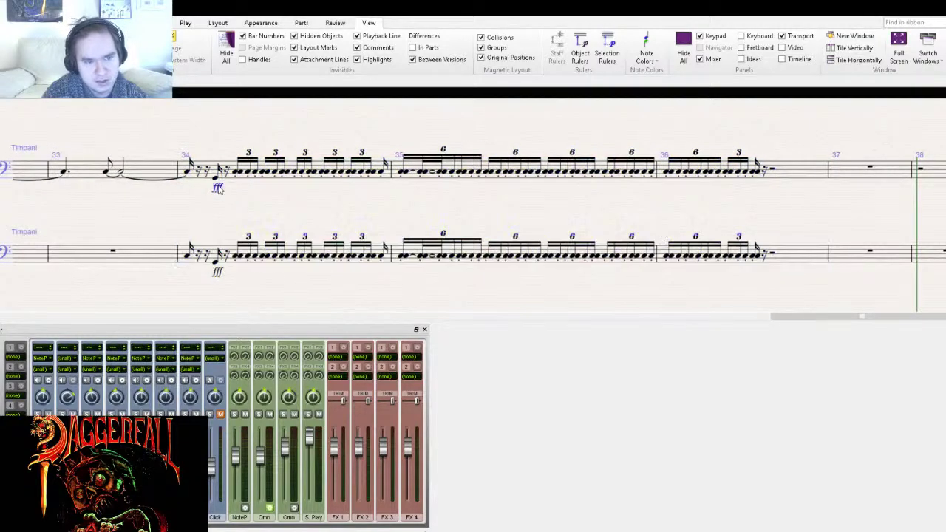
# - Delete the roll and its fff dynamic from bars 34 to 36 of the original Timpani staff
pyautogui.moveTo(219, 194); pyautogui.dragTo(169, 219)
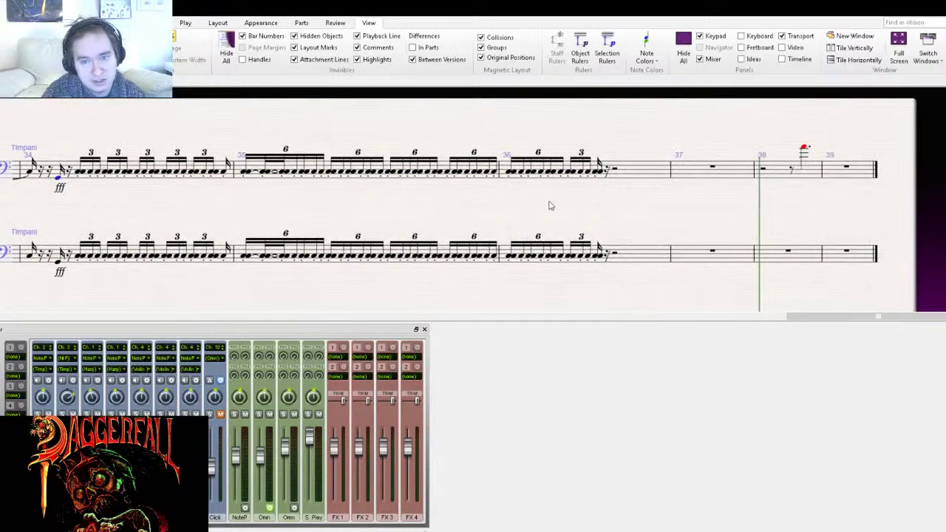
pyautogui.moveTo(550, 204); pyautogui.dragTo(467, 196)
pyautogui.keyDown('shift'); pyautogui.click(516, 164); pyautogui.keyUp('shift')
pyautogui.press('Delete')
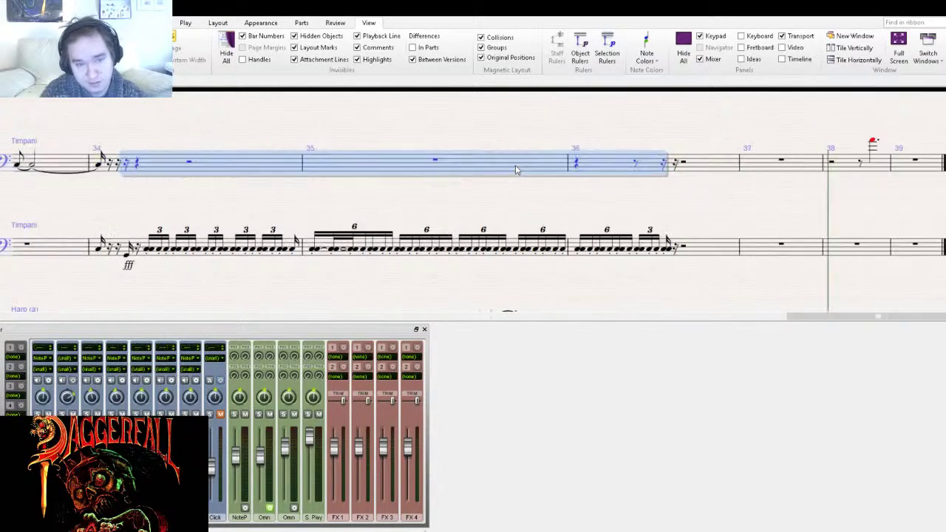
pyautogui.moveTo(249, 196); pyautogui.dragTo(382, 190)
pyautogui.press('Escape')
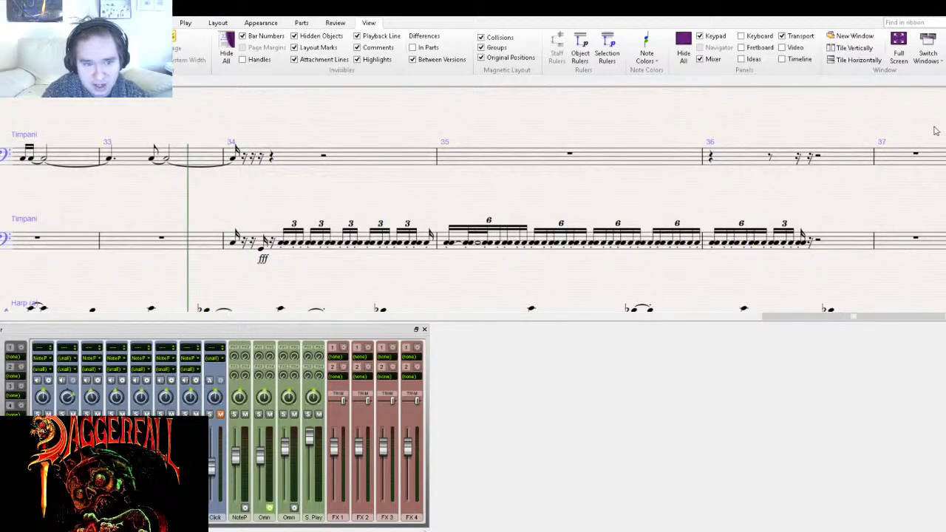
# - Delete the two single notes before the triplets in bar 34 of the second Timpani staff and move fff under the first triplet
pyautogui.keyDown('shift'); pyautogui.click(231, 244); pyautogui.keyUp('shift')
pyautogui.press('Delete')
pyautogui.moveTo(269, 267); pyautogui.dragTo(284, 265)
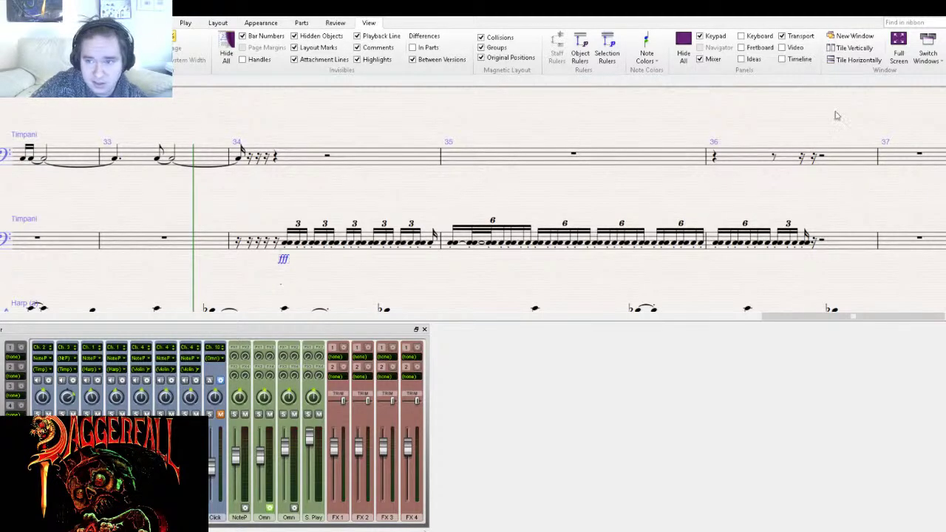
# - Play the passage with the roll on the second Timpani staff twice up to bar 36, stop playback and clear the bar selection
pyautogui.click(250, 245)
pyautogui.press('space')
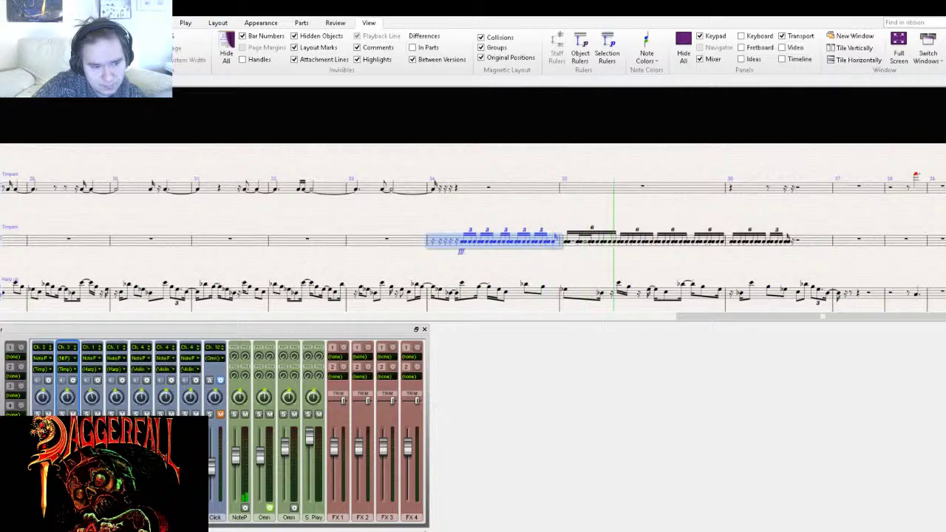
pyautogui.press('space')
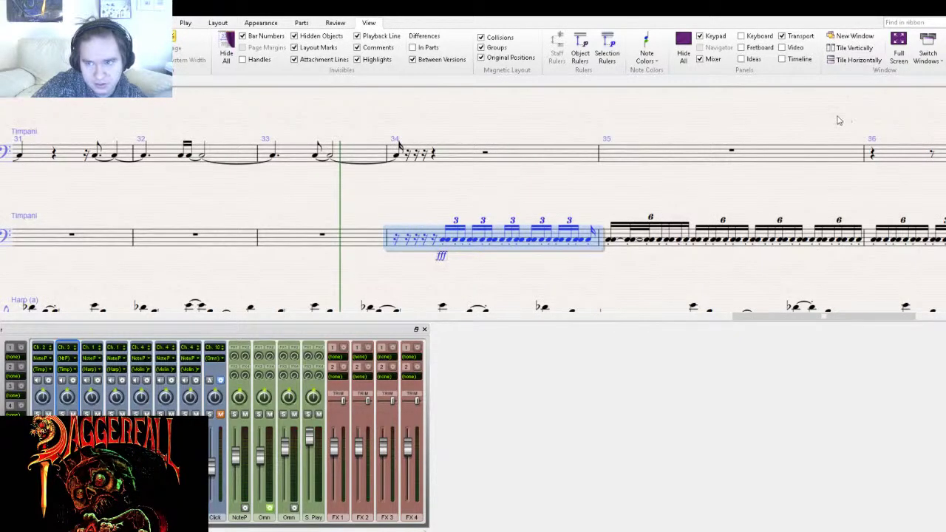
pyautogui.press('space')
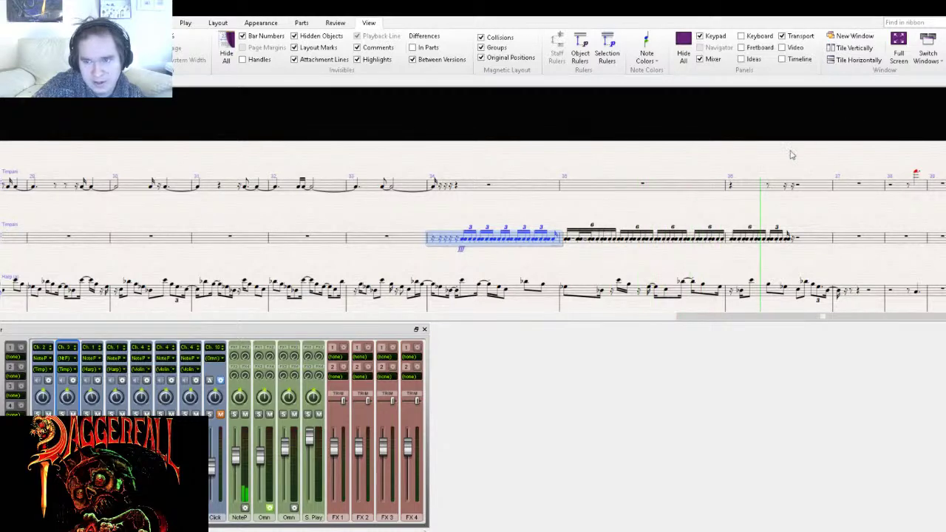
pyautogui.press('space')
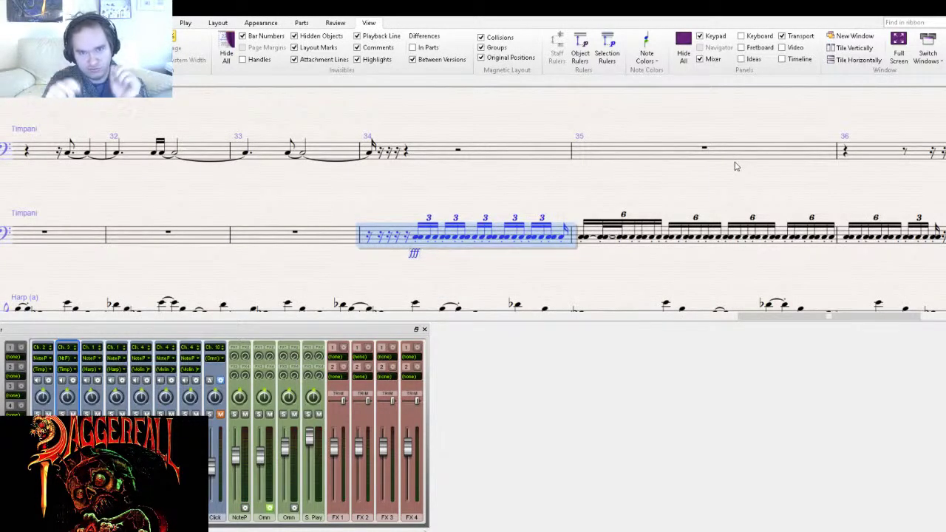
pyautogui.press('Escape')
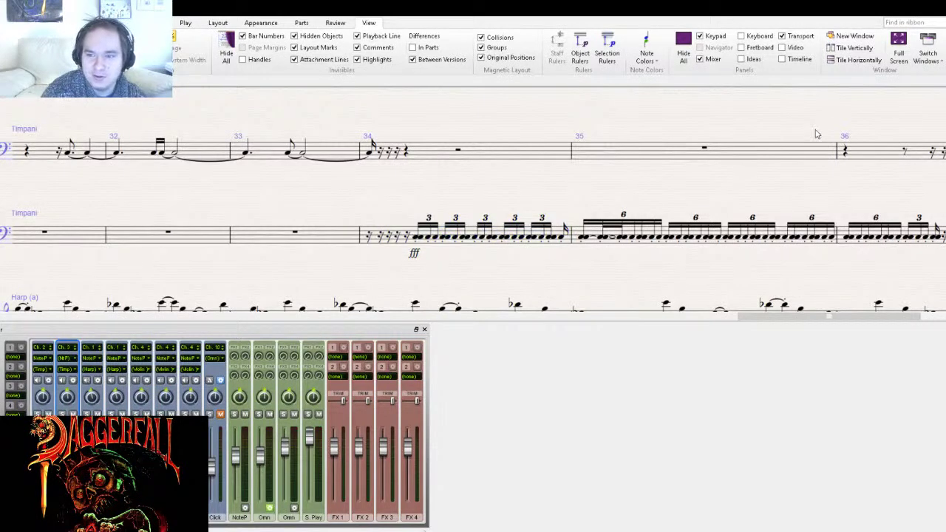
# - Play the opening of the 13.MID score briefly, stop playback and export the score as an audio file
pyautogui.press('space')
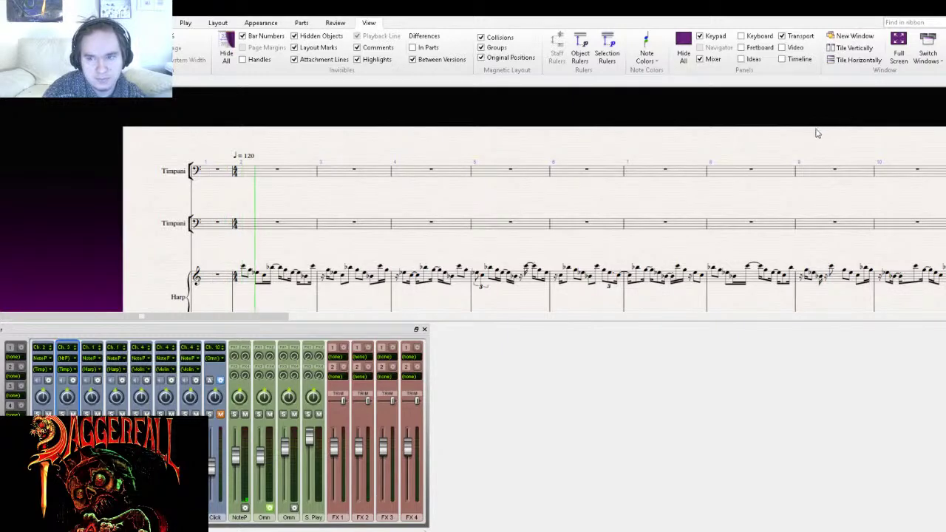
pyautogui.press('space')
pyautogui.click(8, 23)
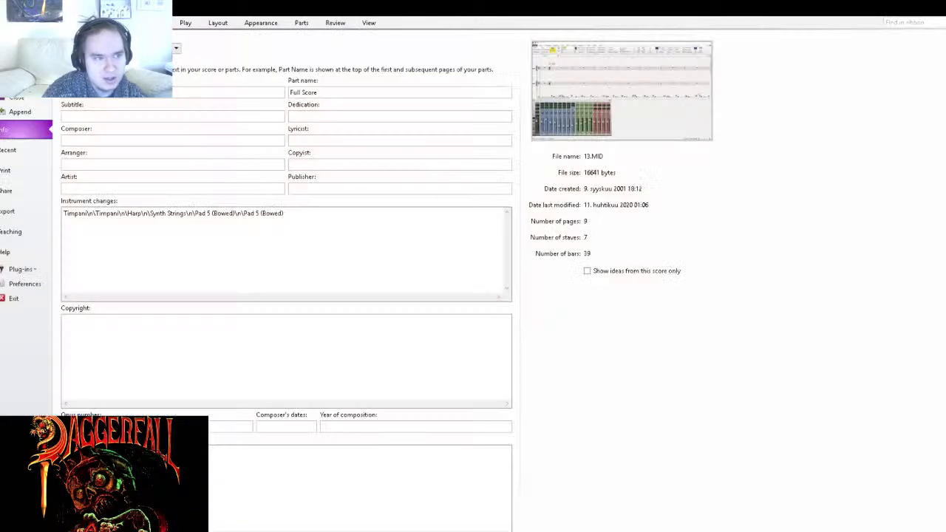
pyautogui.click(9, 212)
pyautogui.click(244, 402)
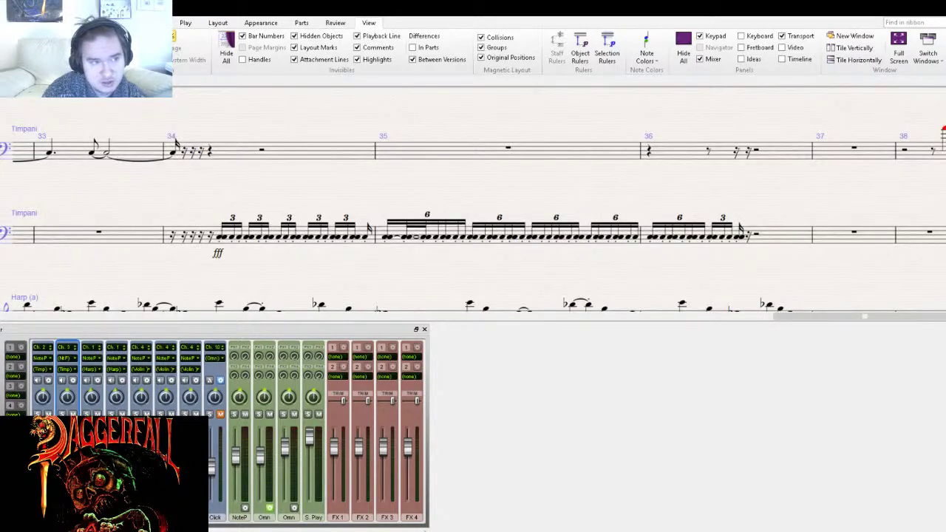
# - Open the 15.MID score and set the playback device of its percussion, Cabasa, Viola and Violoncello staves to NotePerformer
pyautogui.click(13, 22)
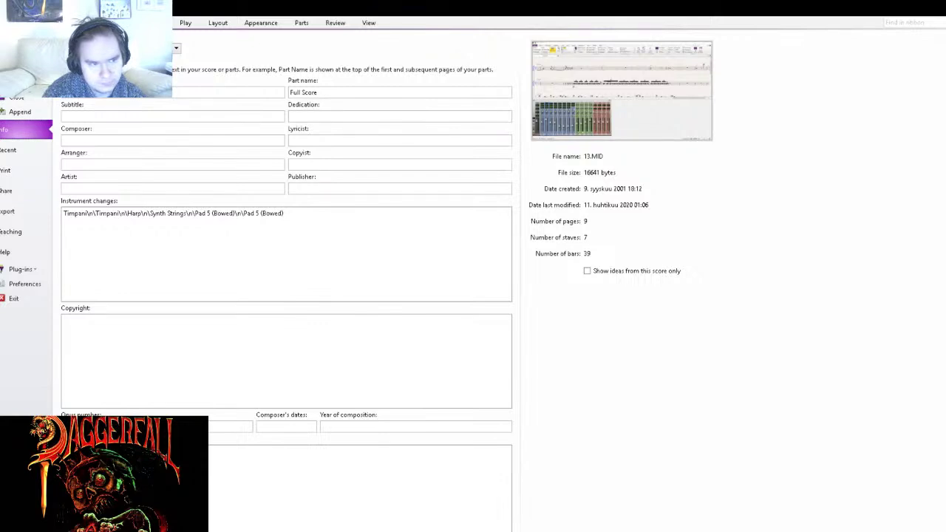
pyautogui.press('Escape')
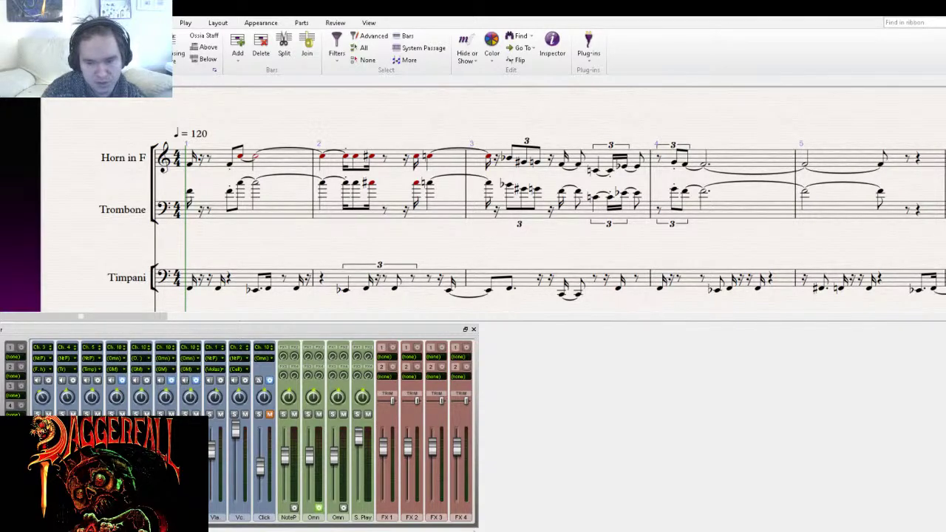
pyautogui.moveTo(212, 254); pyautogui.dragTo(308, 217)
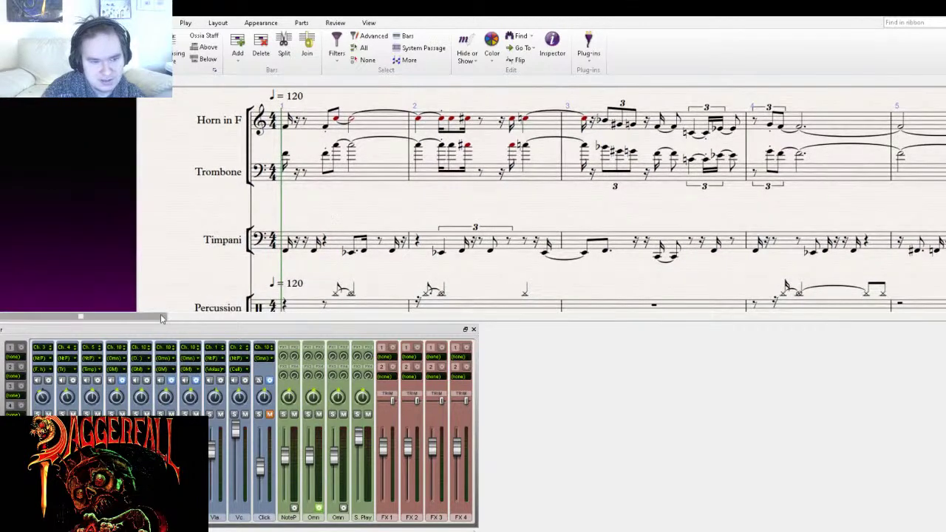
pyautogui.click(117, 362)
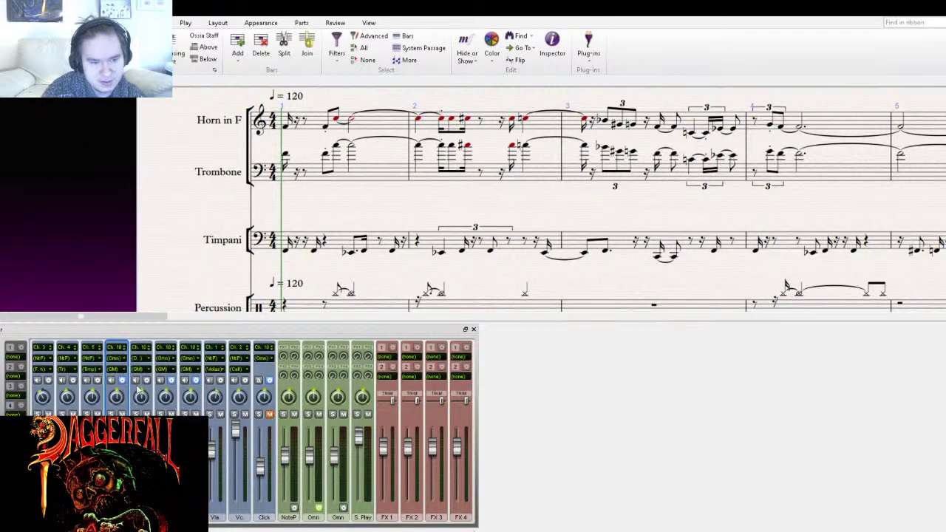
pyautogui.click(142, 362)
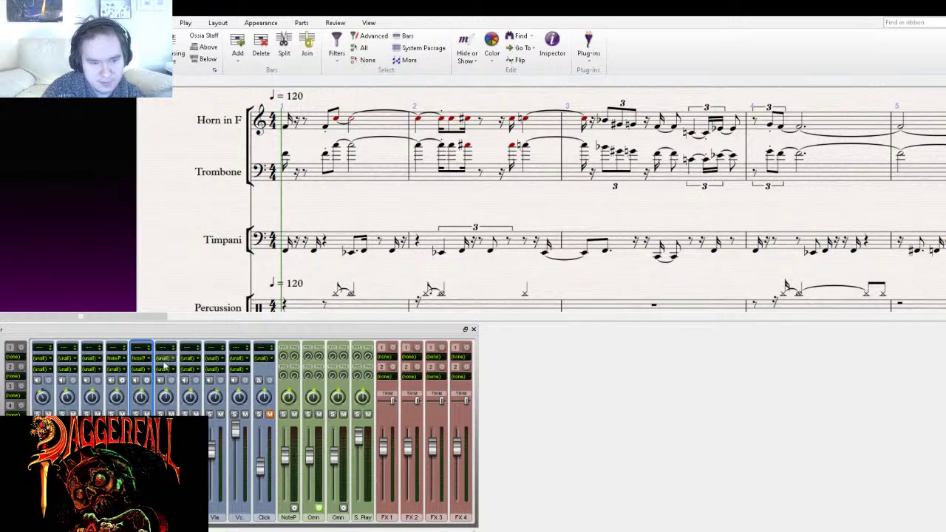
pyautogui.click(193, 363)
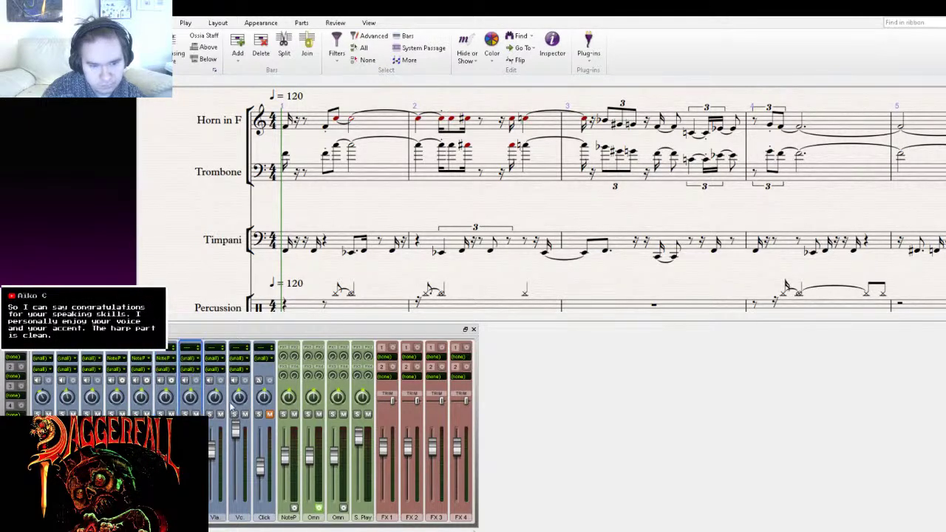
pyautogui.click(219, 362)
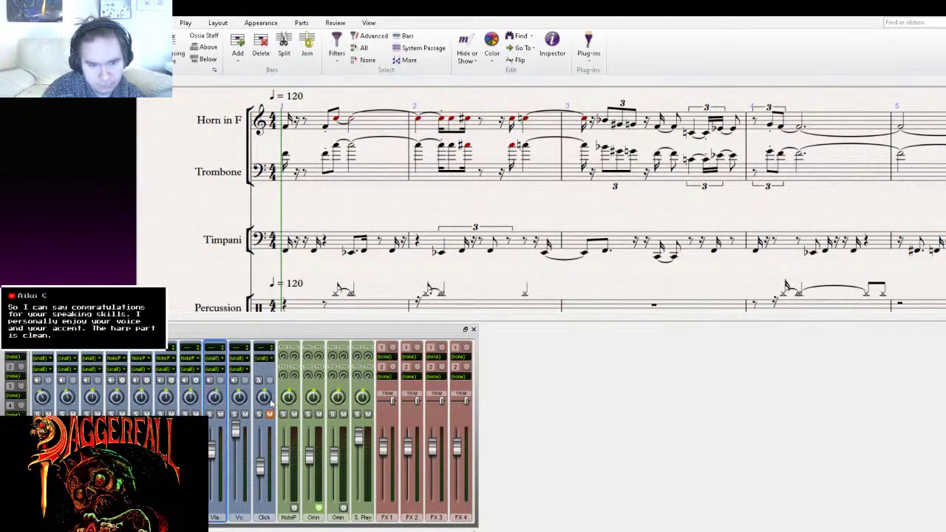
pyautogui.click(242, 368)
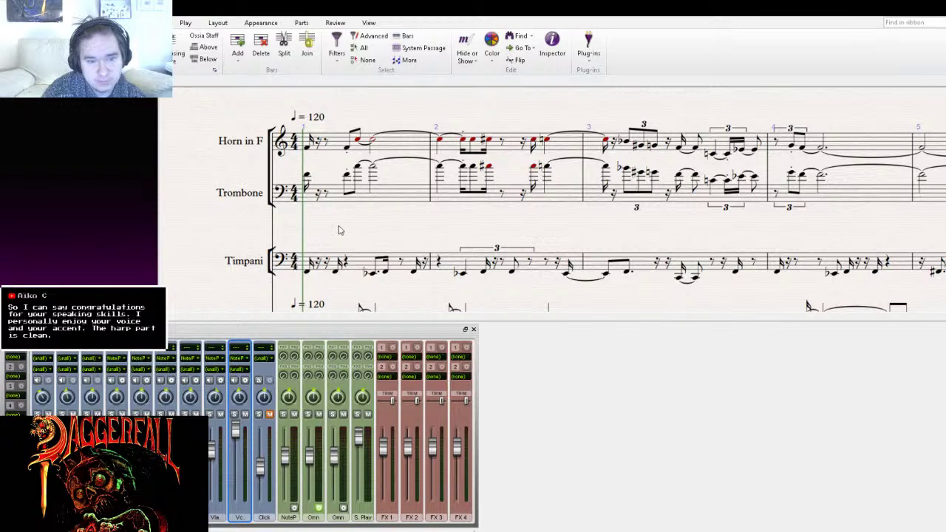
# - Insert an empty bar at the very start of the 15.MID score and clear the selection
pyautogui.click(271, 207)
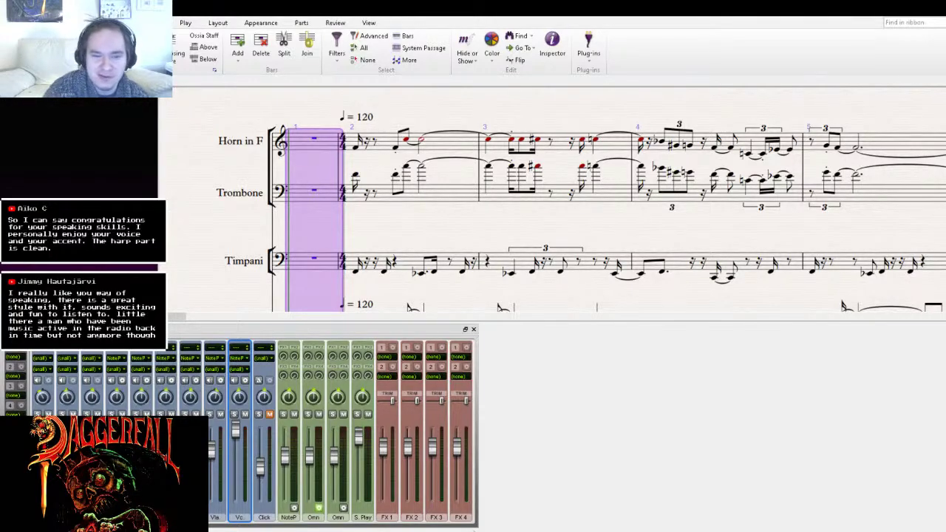
pyautogui.scroll(-3, 396, 206)
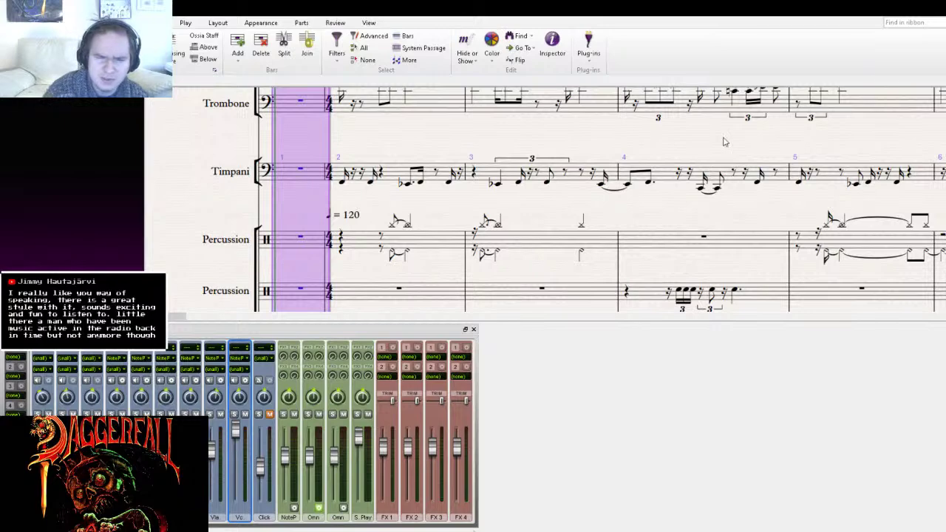
pyautogui.moveTo(545, 272); pyautogui.dragTo(495, 127)
pyautogui.moveTo(307, 264); pyautogui.dragTo(354, 222)
pyautogui.press('Escape')
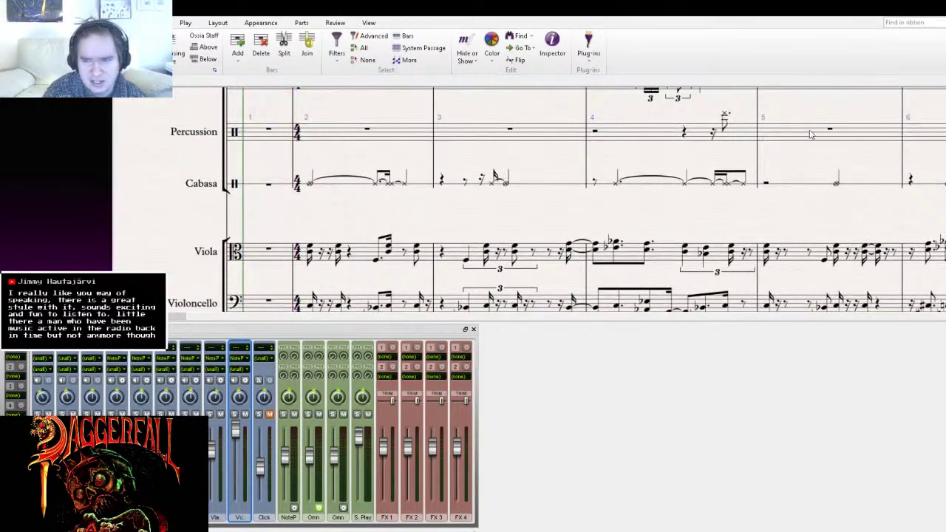
# - Play the score from the beginning through bar 26, following the brass, Timpani, percussion and string staves
pyautogui.press('space')
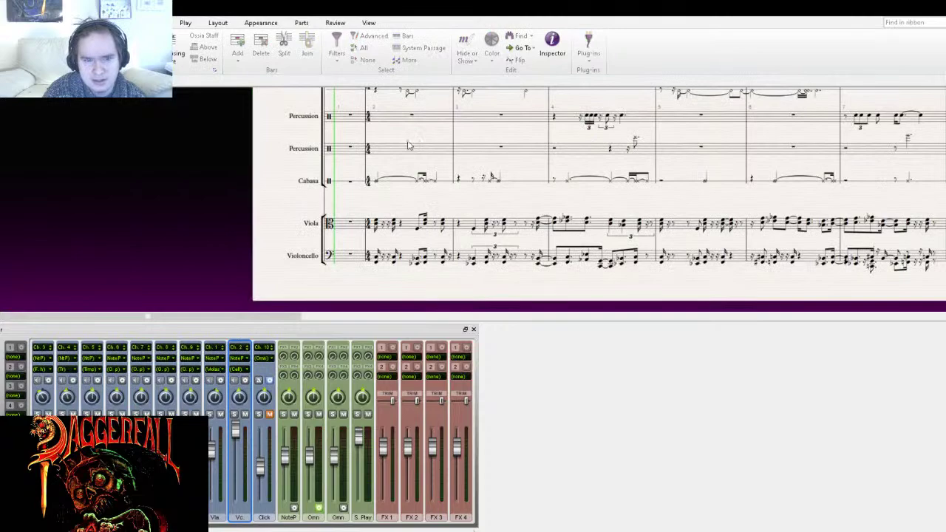
pyautogui.moveTo(418, 134); pyautogui.dragTo(358, 233)
pyautogui.moveTo(368, 163); pyautogui.dragTo(334, 238)
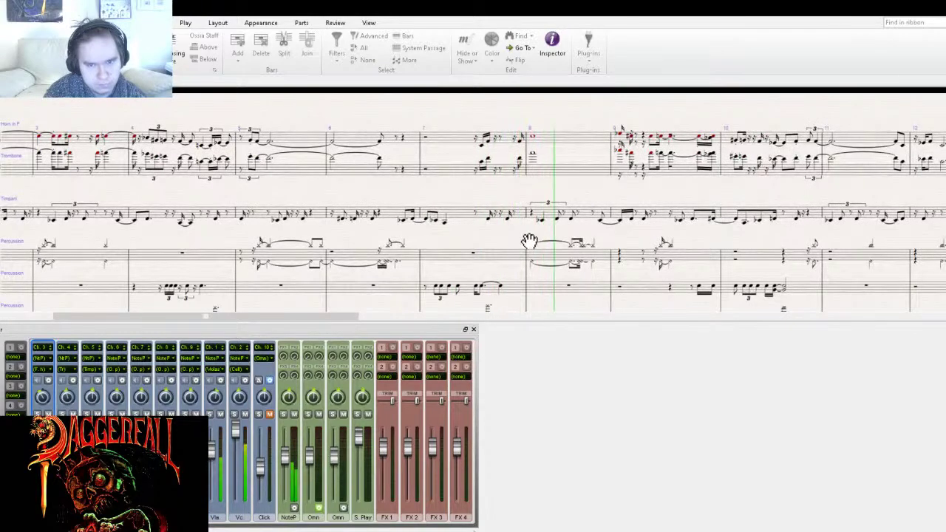
pyautogui.scroll(-3, 458, 222)
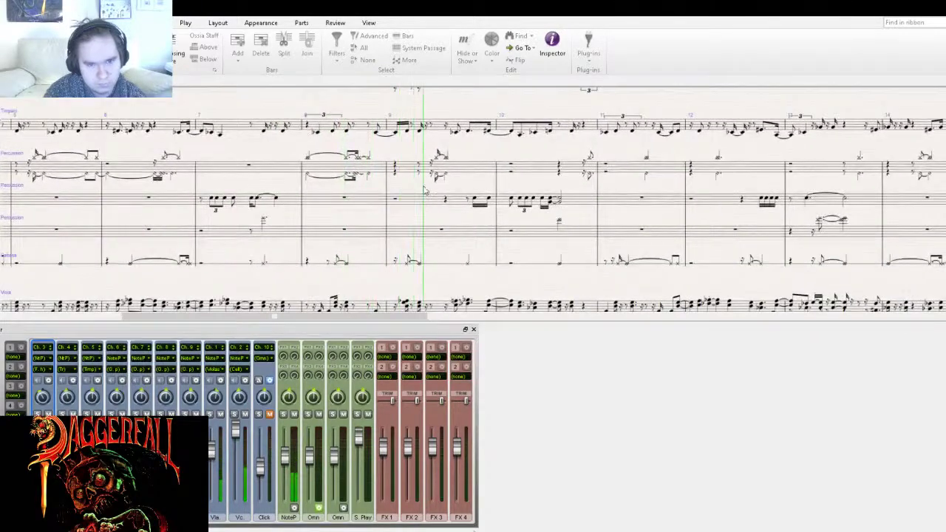
pyautogui.scroll(3, 232, 268)
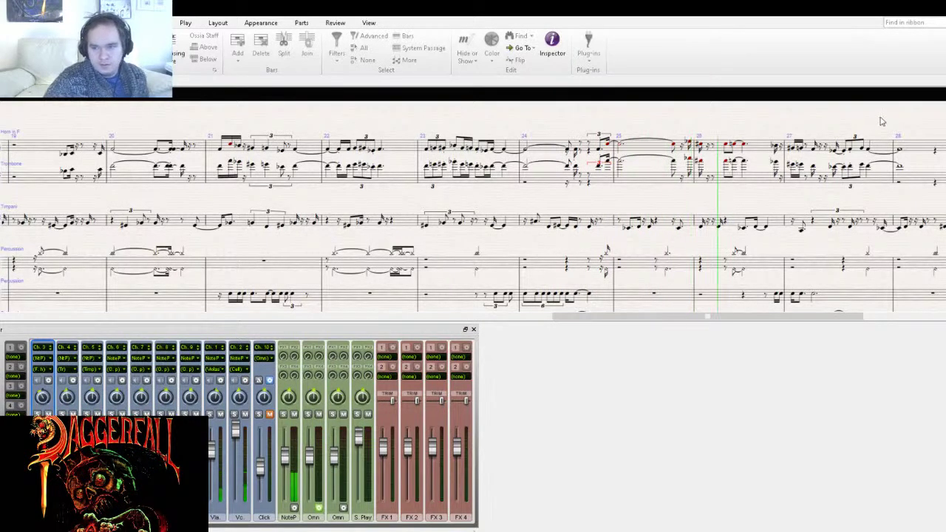
pyautogui.hotkey('ctrl', '+')
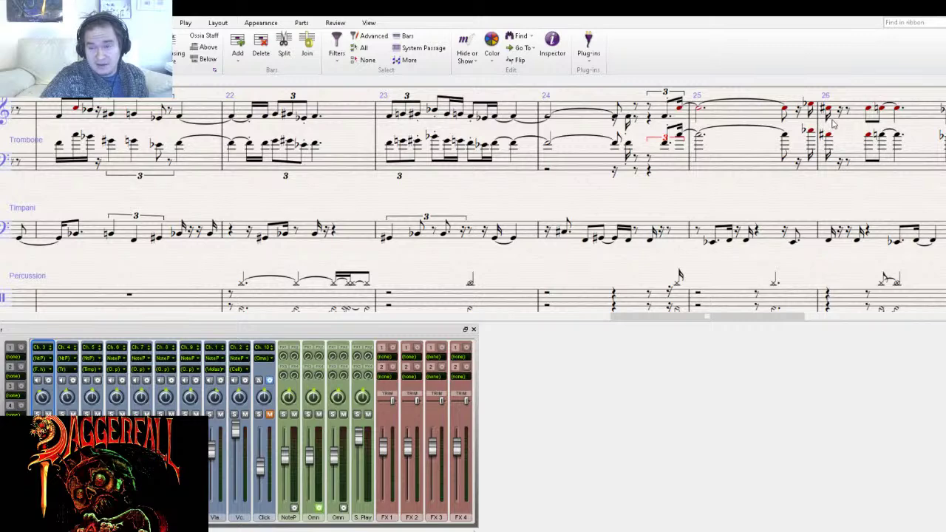
pyautogui.press('space')
# - Replay the opening bars up to bar 4, stop playback and return the playback line to the start
pyautogui.press('space')
pyautogui.moveTo(87, 211); pyautogui.dragTo(168, 243)
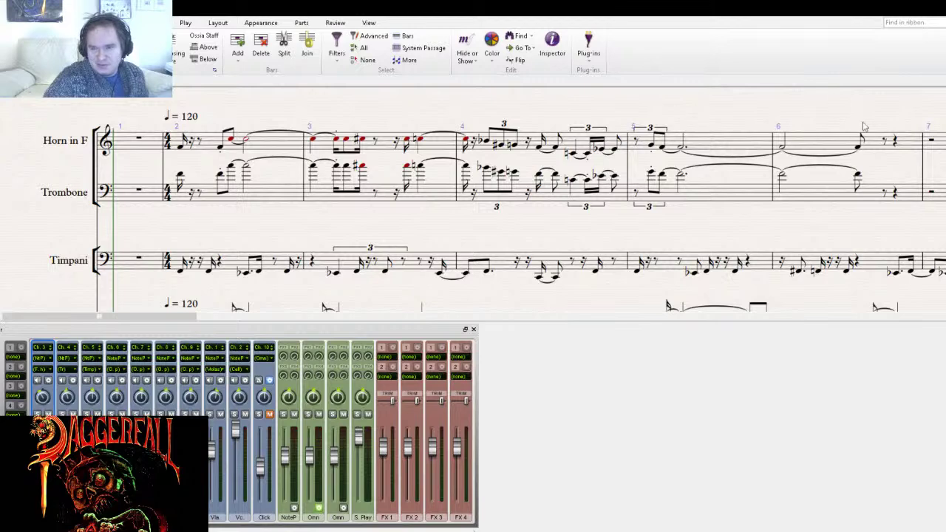
pyautogui.hotkey('ctrl', '-')
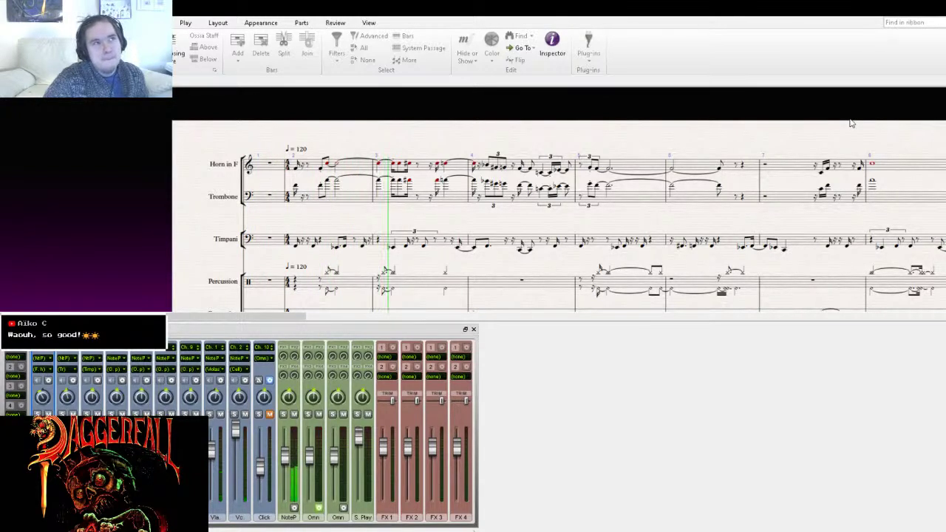
pyautogui.press('space')
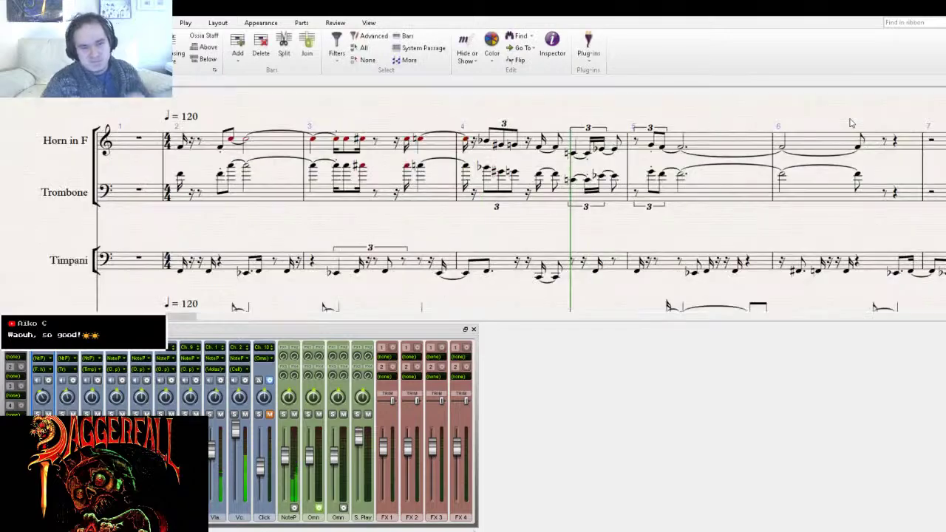
pyautogui.hotkey('ctrl', '[')
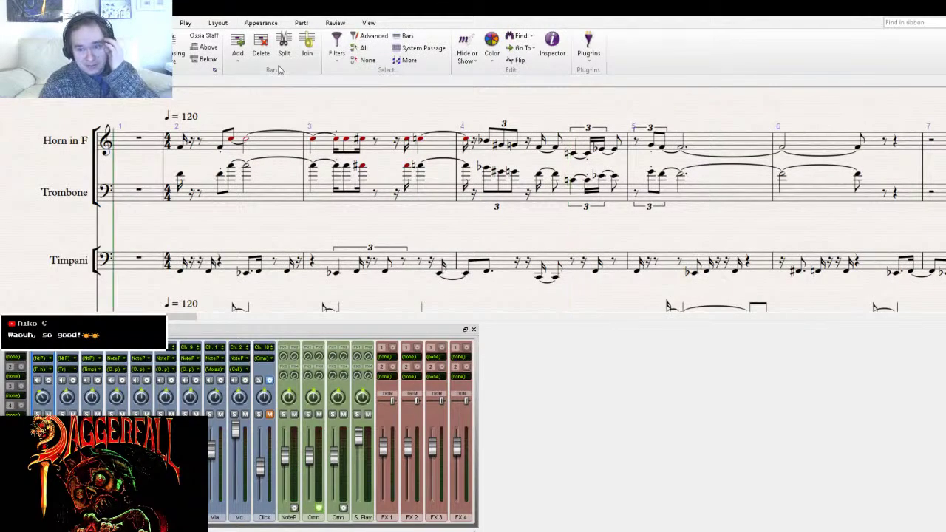
# - Export the score from the start as 15.wav, 16-bit at 44.1 kHz, into the Dfmusics2 folder
pyautogui.click(14, 22)
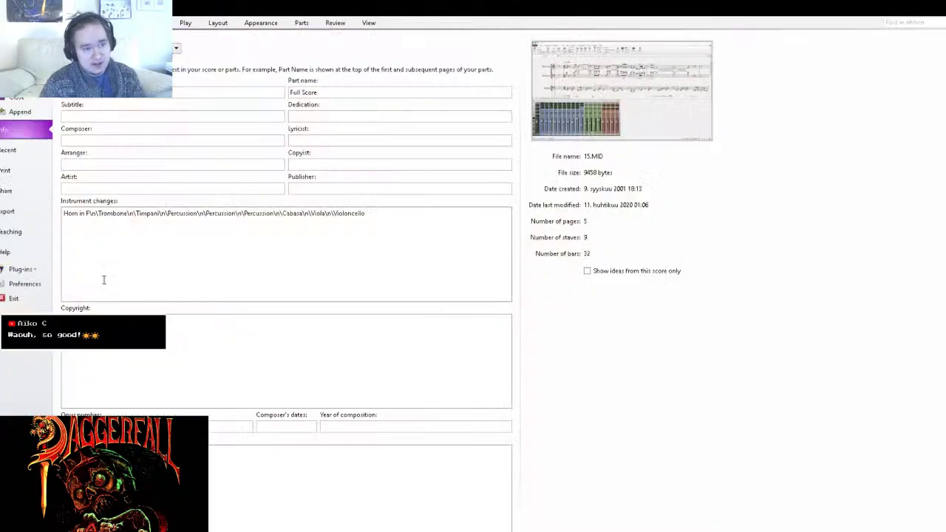
pyautogui.click(14, 213)
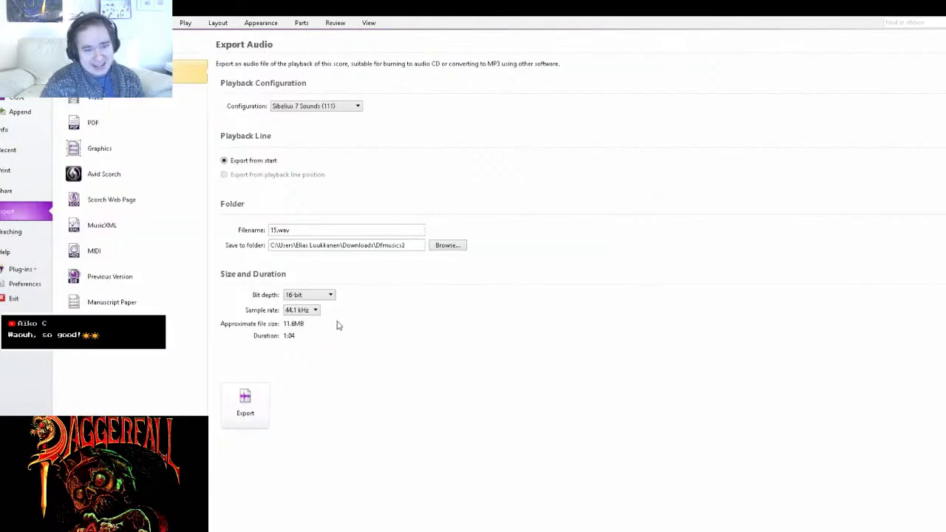
pyautogui.click(260, 402)
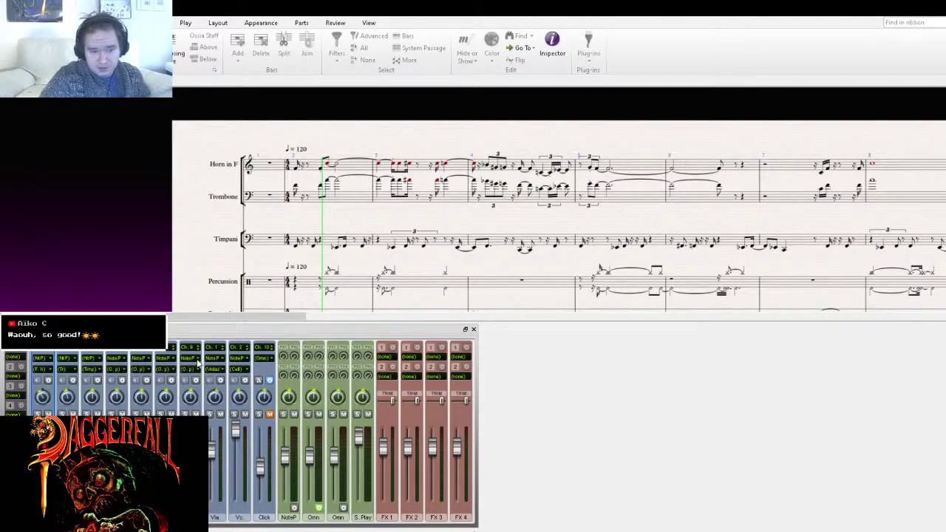
pyautogui.press('space')
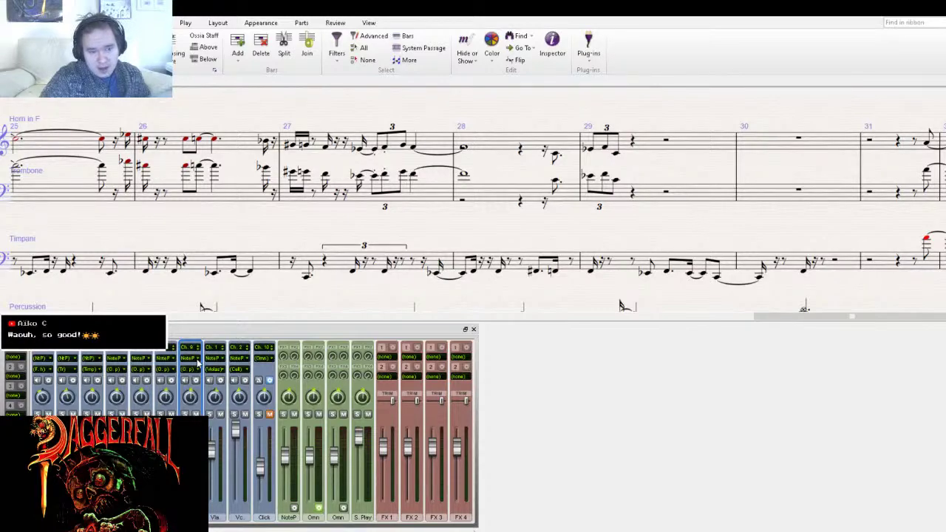
# - Look back through the score from its final bars to the opening and reset the playback line to the start
pyautogui.hscroll(-3, 133, 217)
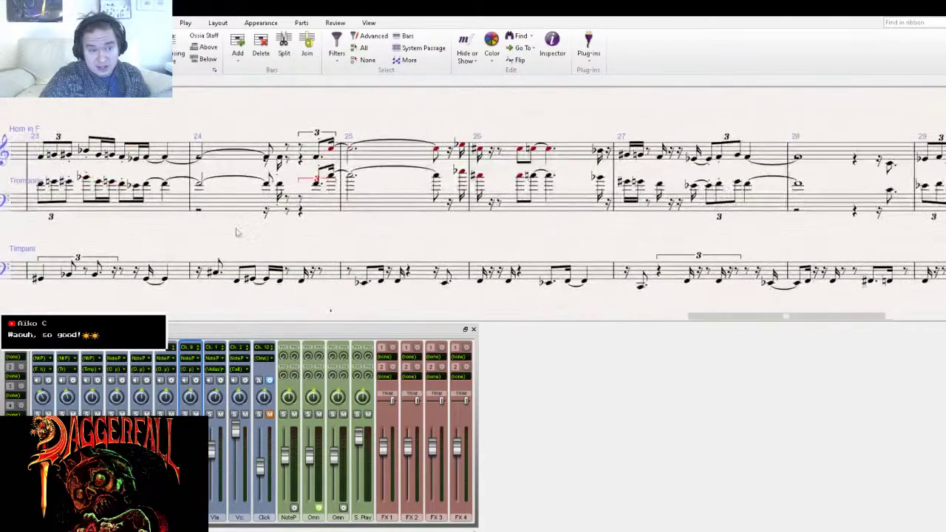
pyautogui.moveTo(101, 245); pyautogui.dragTo(384, 194)
pyautogui.moveTo(205, 204); pyautogui.dragTo(573, 177)
pyautogui.moveTo(184, 190); pyautogui.dragTo(481, 209)
pyautogui.moveTo(150, 220); pyautogui.dragTo(524, 243)
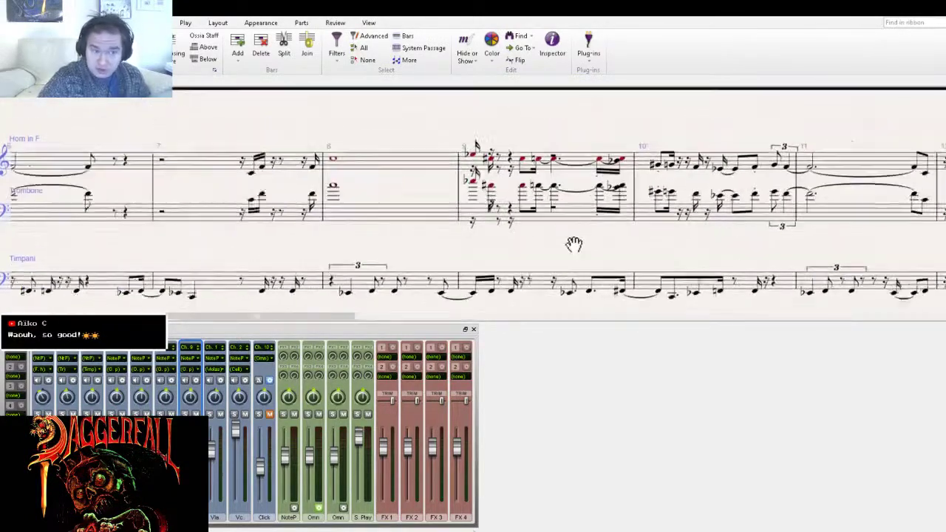
pyautogui.moveTo(204, 263); pyautogui.dragTo(480, 244)
pyautogui.moveTo(170, 222); pyautogui.dragTo(357, 214)
pyautogui.moveTo(506, 220); pyautogui.dragTo(356, 186)
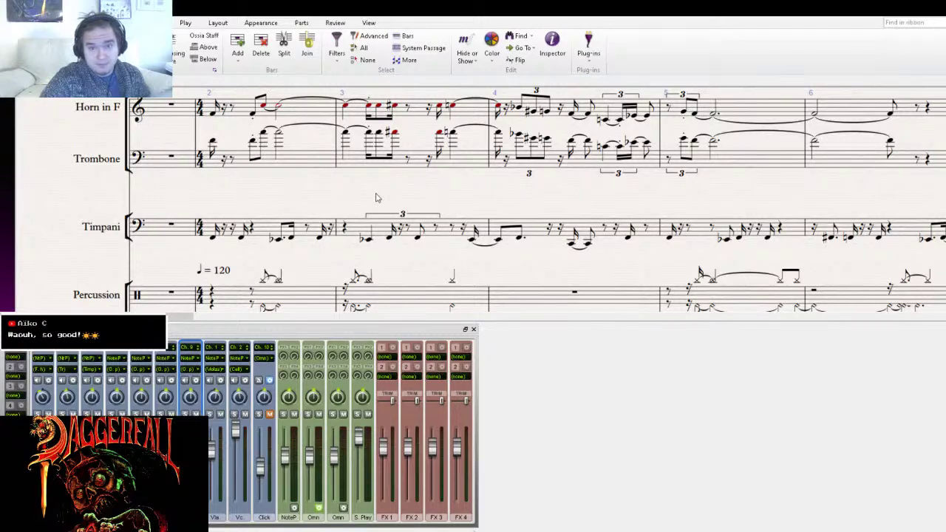
pyautogui.hotkey('ctrl', '[')
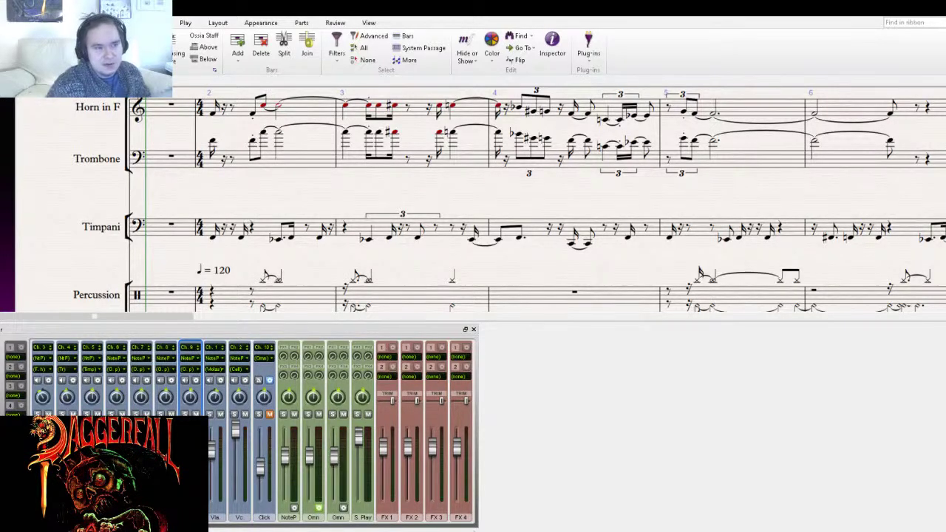
# - Switch to the next score and open its audio export settings with 16.wav as the output file
pyautogui.hotkey('alt', 'f')
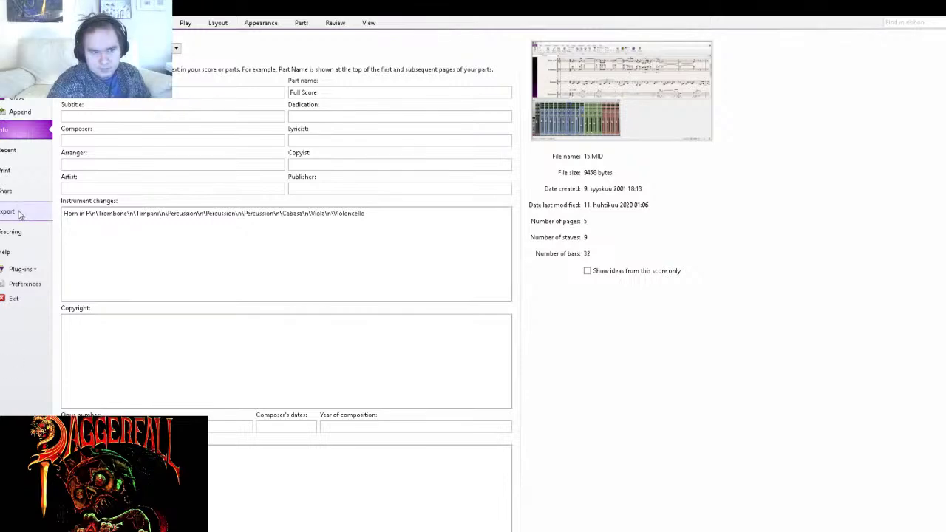
pyautogui.press('Escape')
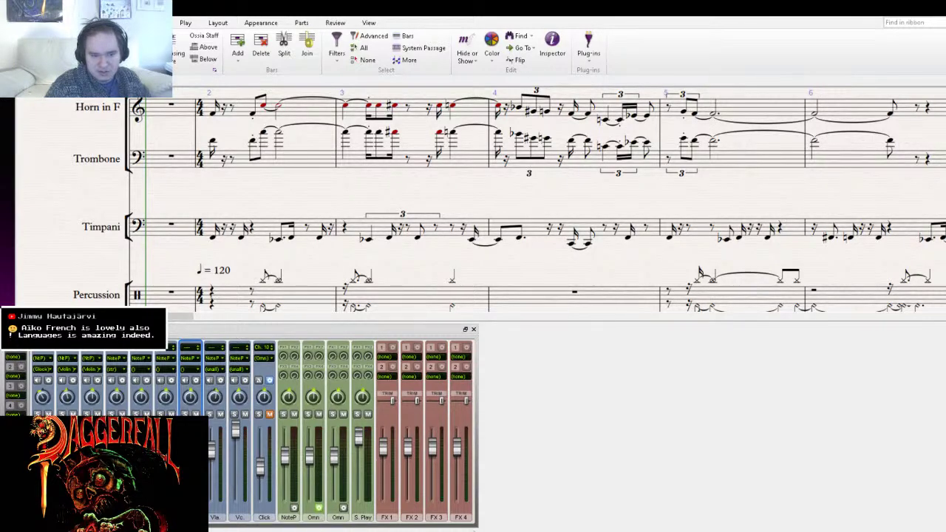
pyautogui.hotkey('alt', 'f')
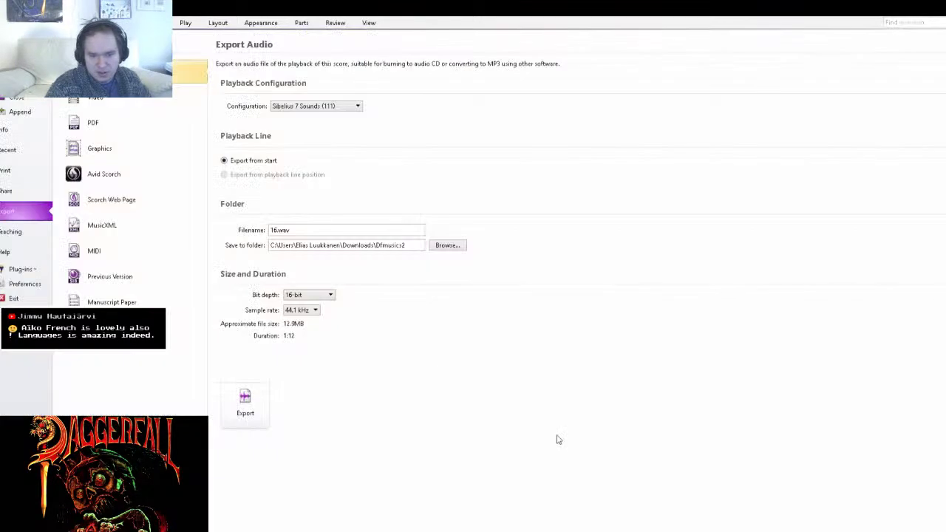
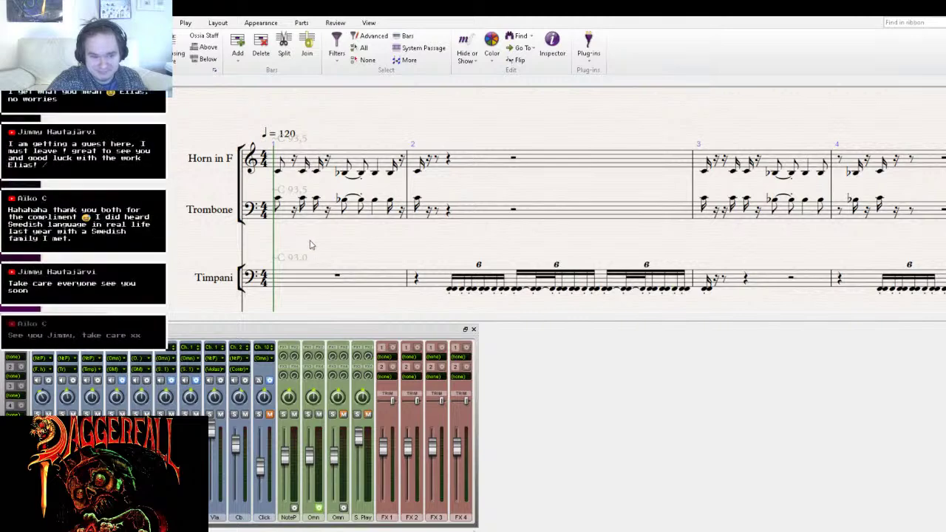
# - Add a blank bar at the start of the score and set the playback device of all instruments to NotePerformer
pyautogui.hotkey('ctrl', 'shift', 'b')
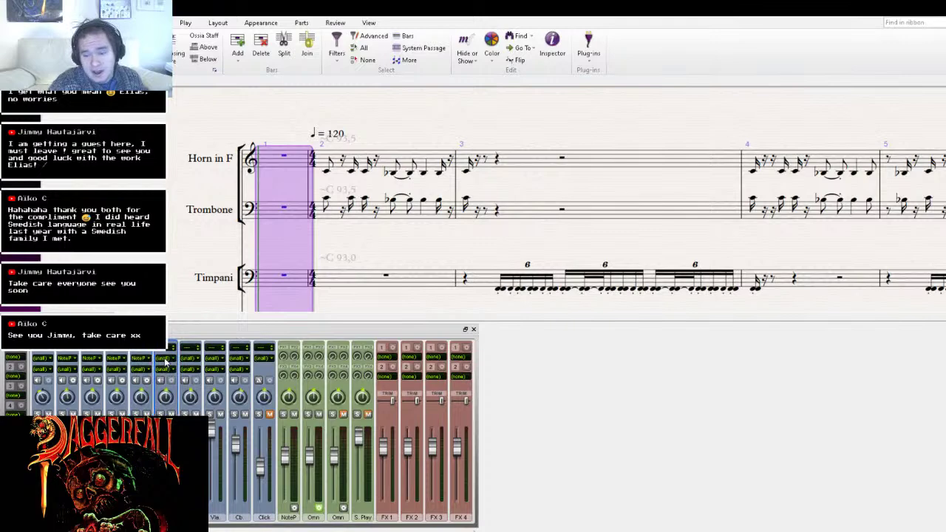
pyautogui.click(241, 357)
pyautogui.click(276, 398)
pyautogui.click(49, 361)
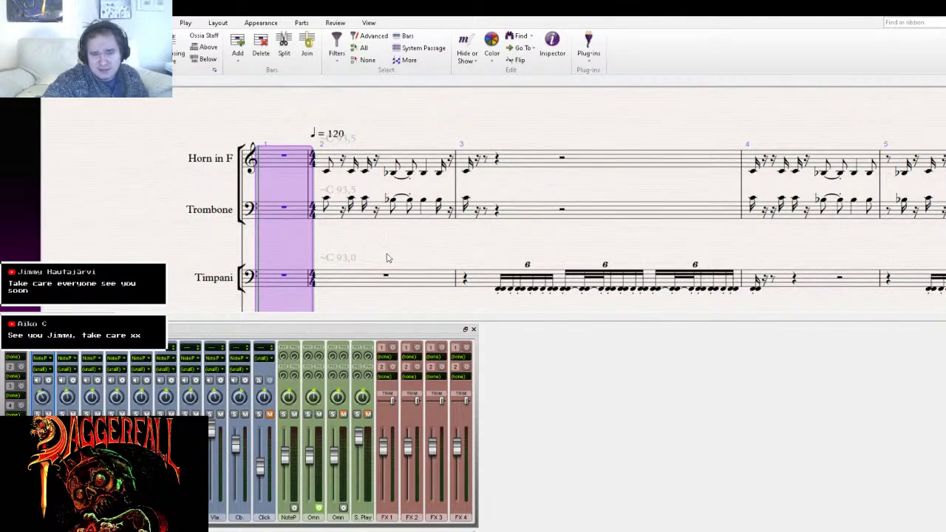
# - Look over the opening bars on all staves from horn to contrabass, and play the score from the start into bar 4
pyautogui.moveTo(387, 258); pyautogui.dragTo(380, 223)
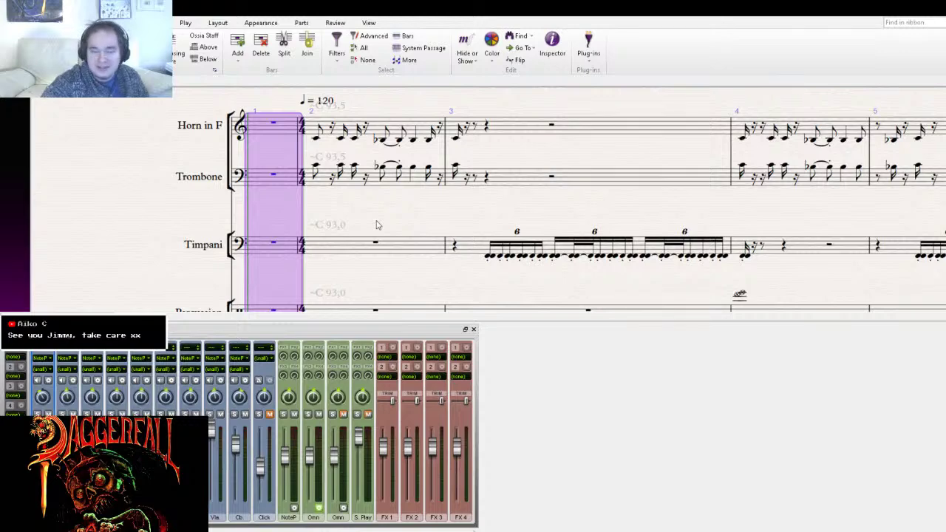
pyautogui.scroll(-2, 376, 224)
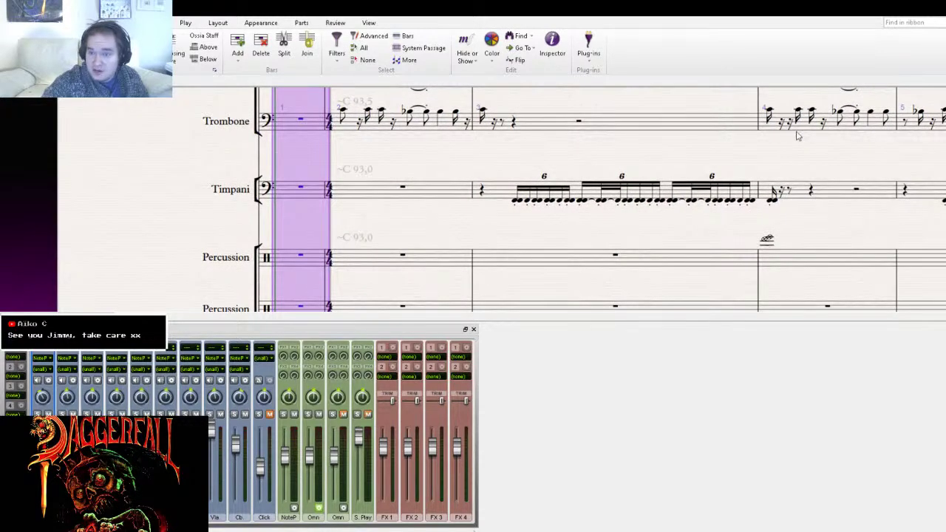
pyautogui.scroll(-3, 476, 235)
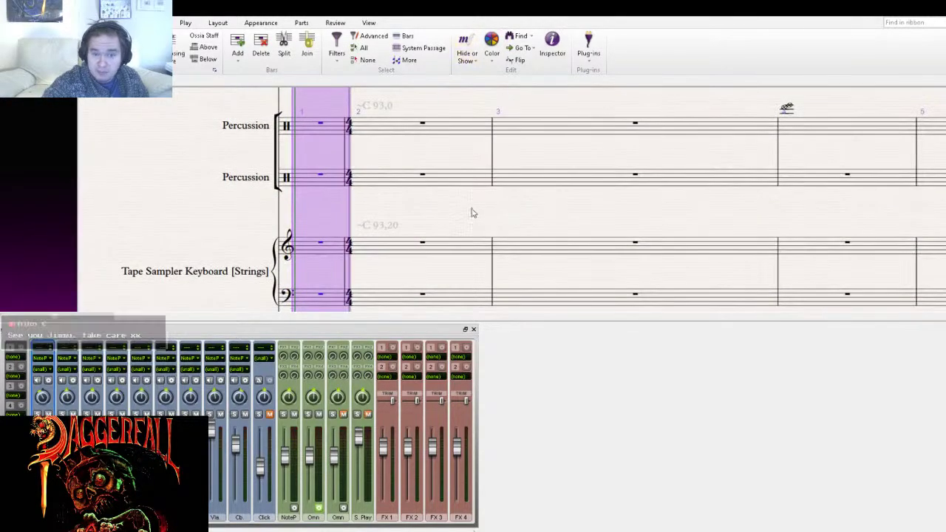
pyautogui.moveTo(473, 213); pyautogui.dragTo(447, 140)
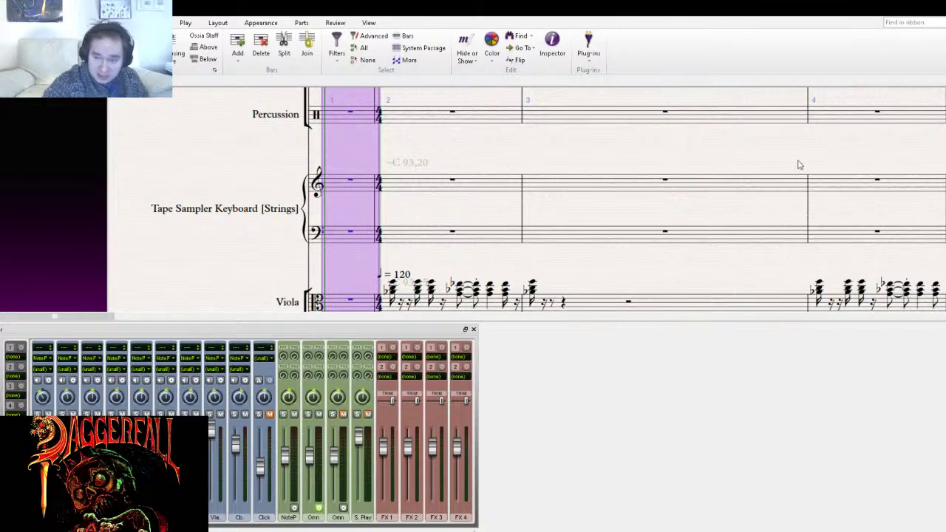
pyautogui.moveTo(773, 137); pyautogui.dragTo(614, 313)
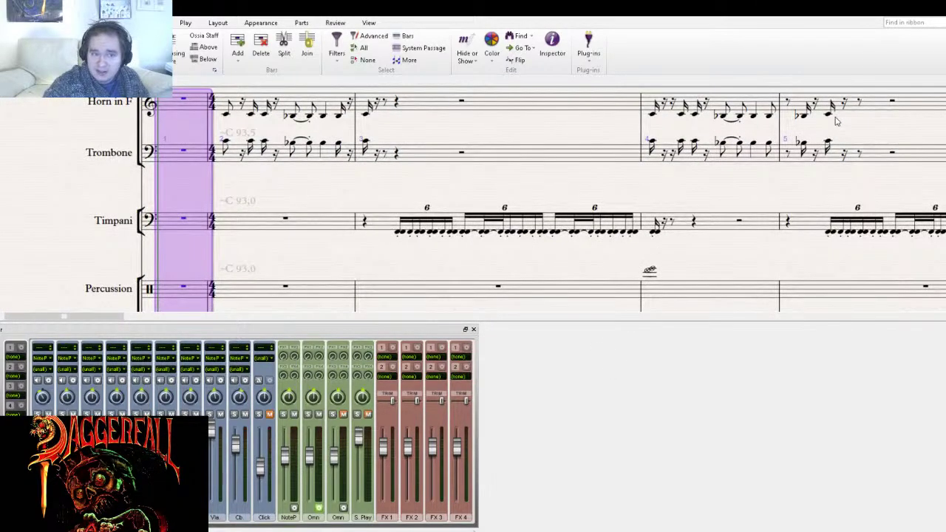
pyautogui.hotkey('ctrl', '-')
pyautogui.press('space')
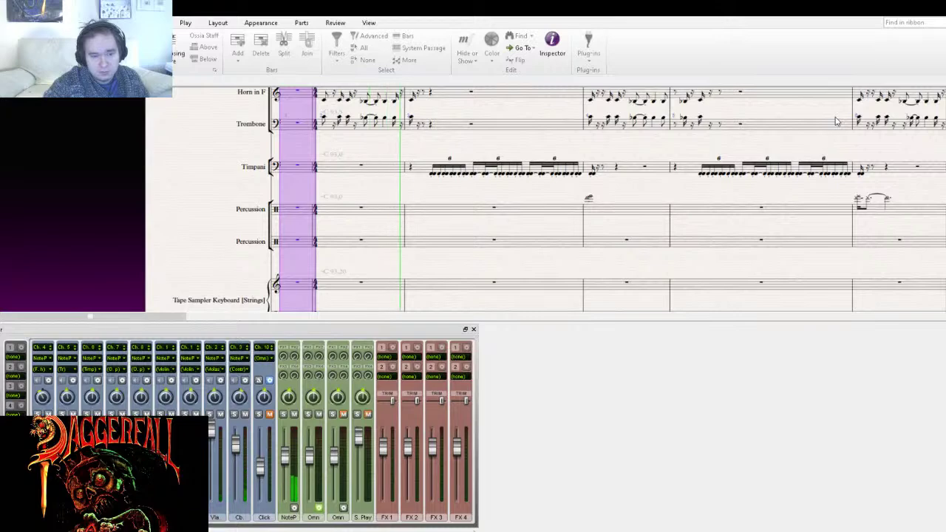
pyautogui.hotkey('ctrl', '+')
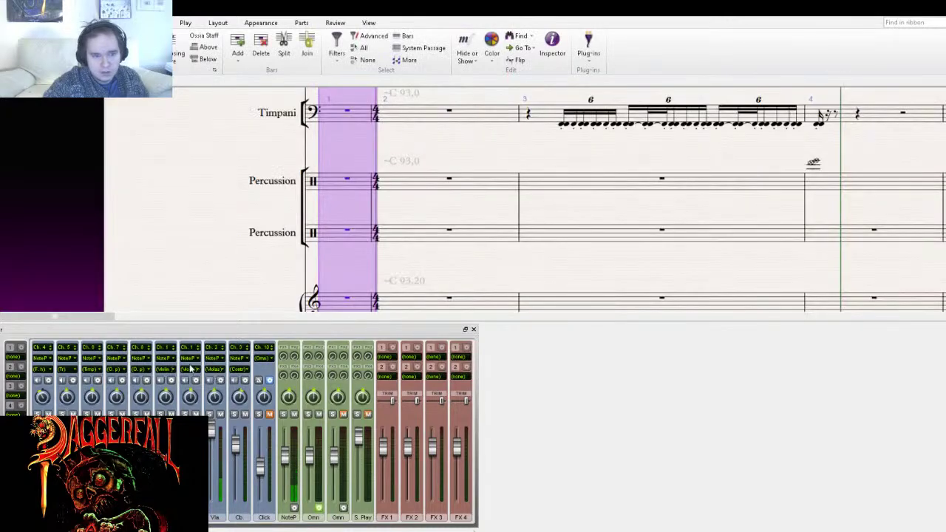
# - Assign violin sounds to both tape sampler keyboard staves, a viola sound to the viola and a contrabass sound to the contrabass
pyautogui.click(175, 378)
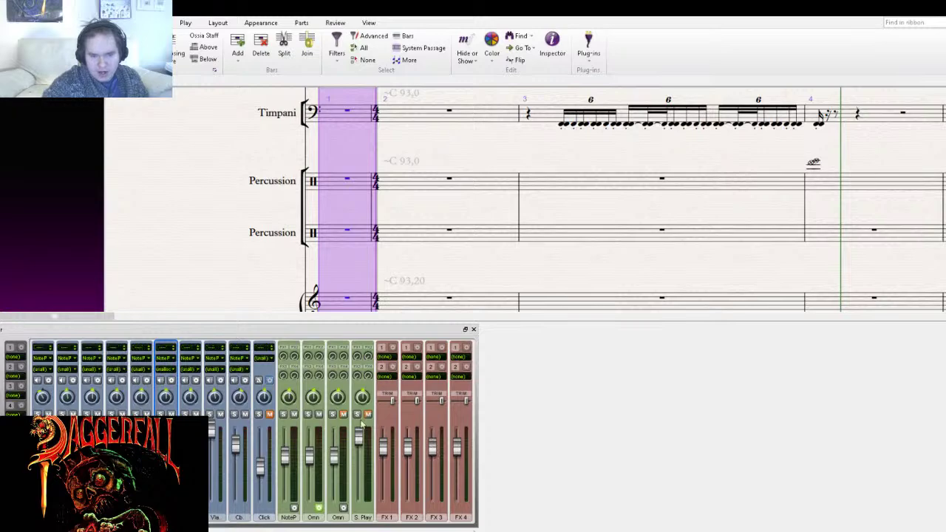
pyautogui.click(197, 374)
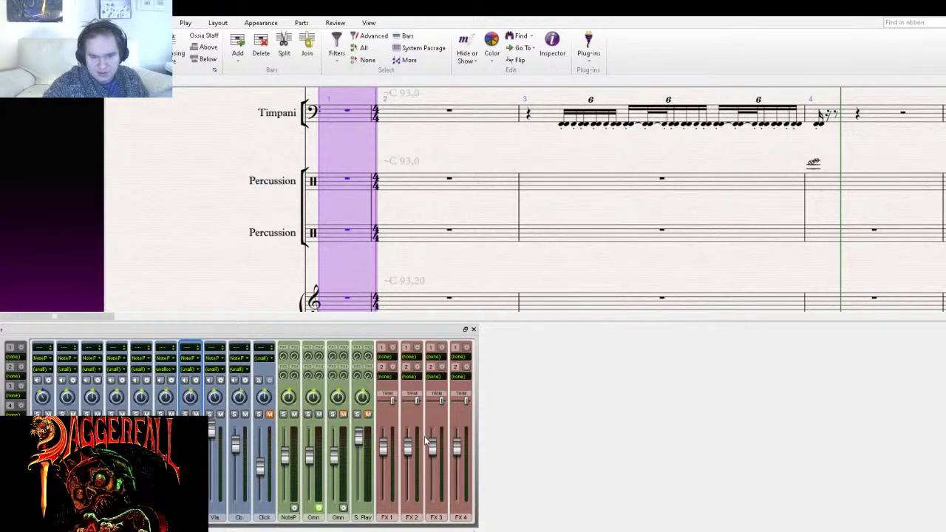
pyautogui.click(223, 373)
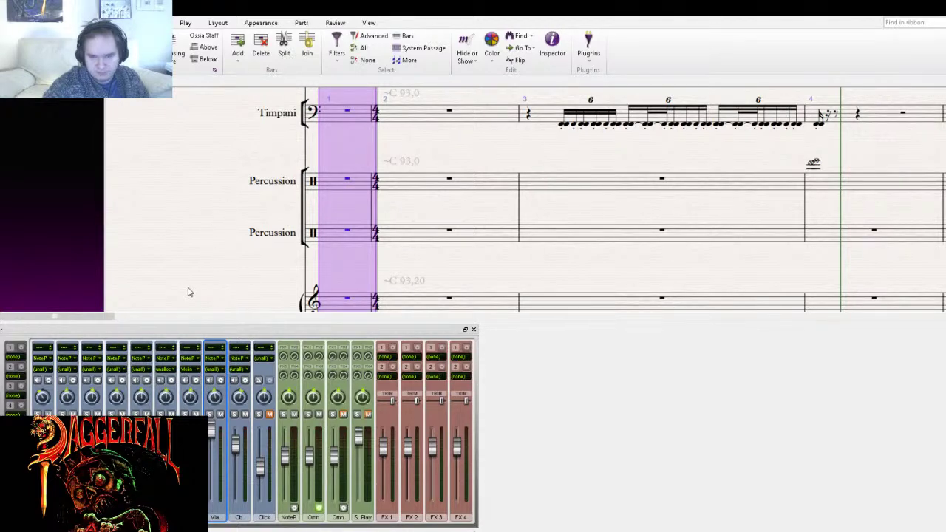
pyautogui.moveTo(199, 296); pyautogui.dragTo(186, 174)
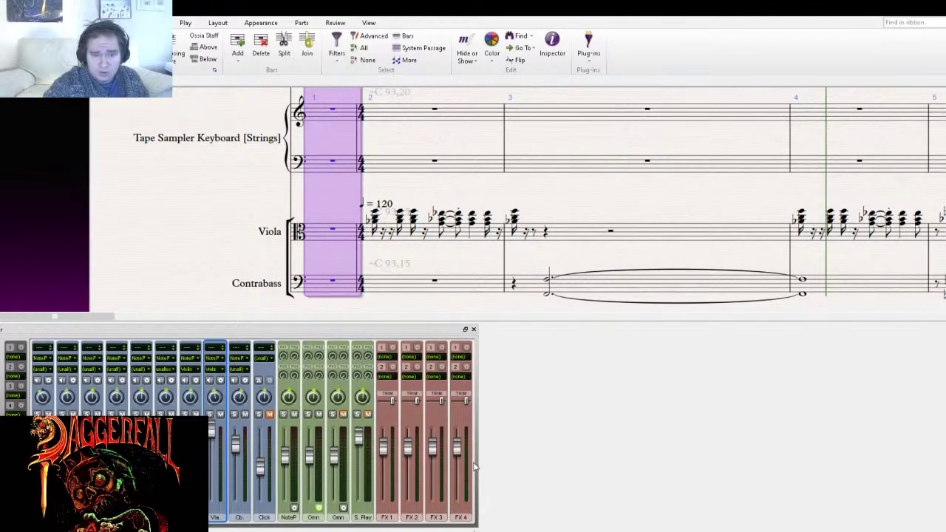
pyautogui.click(244, 377)
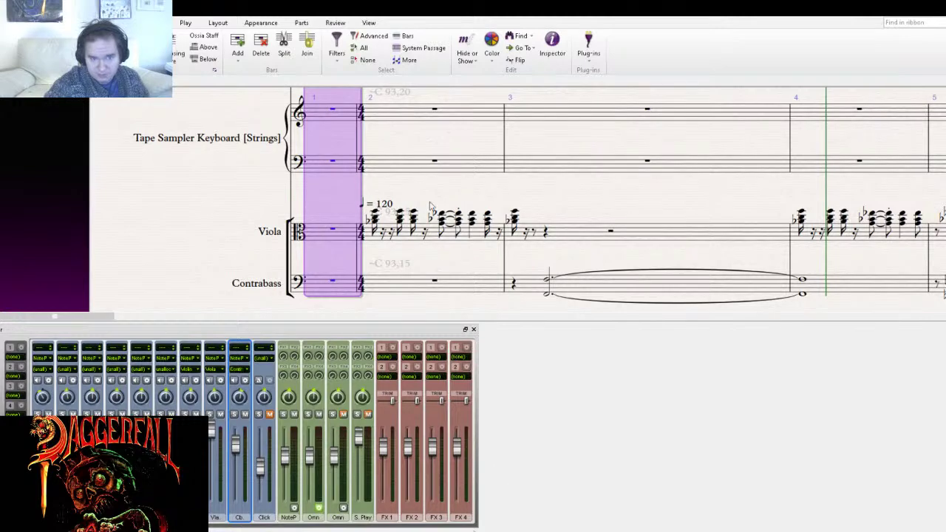
# - Clear the bar selection, return the playback line to the start and play the opening bars twice to check the string sounds
pyautogui.press('Escape')
pyautogui.hotkey('ctrl', '[')
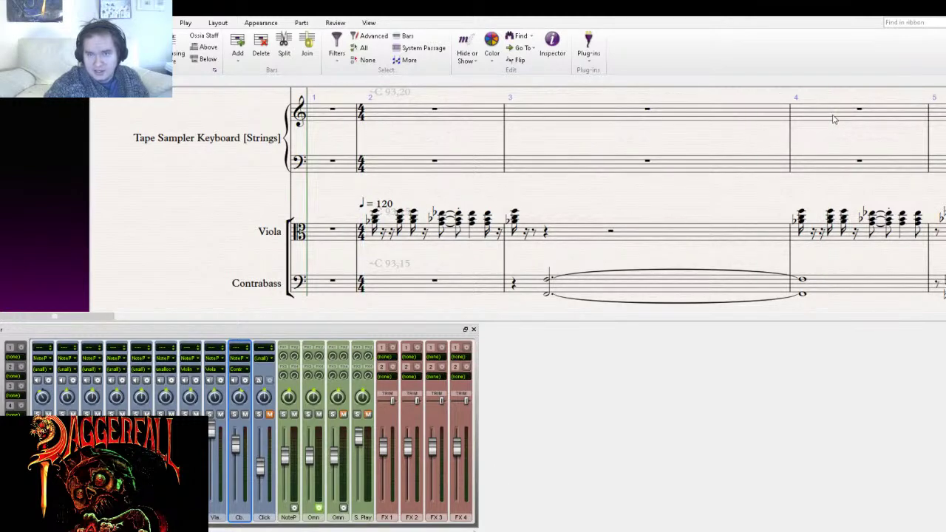
pyautogui.press('space')
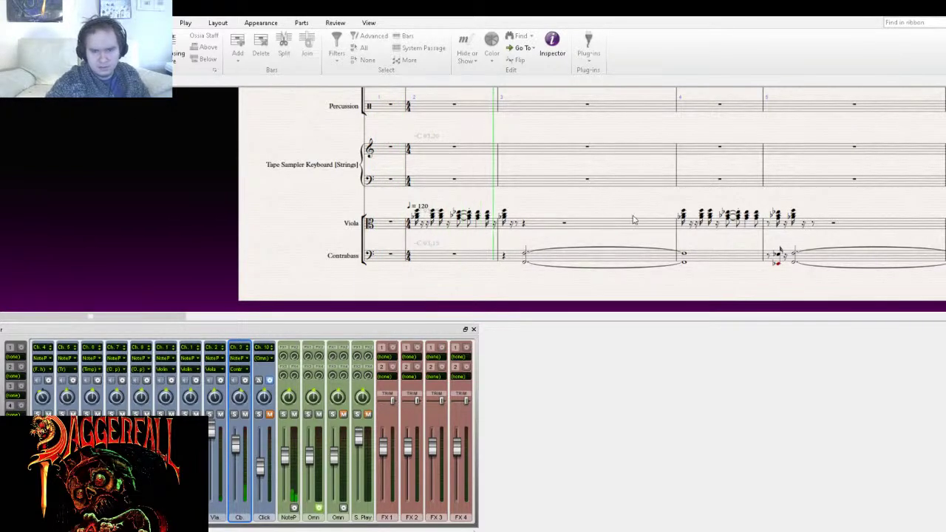
pyautogui.press('space')
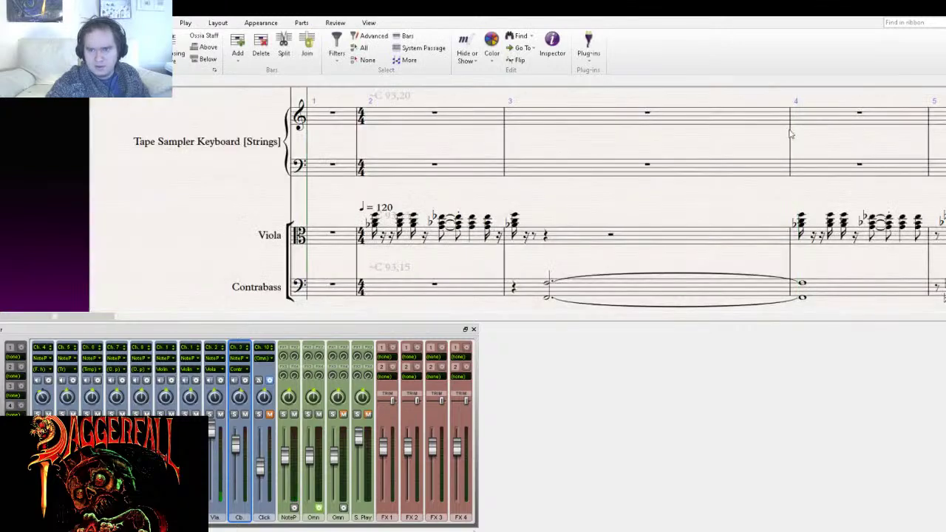
pyautogui.press('space')
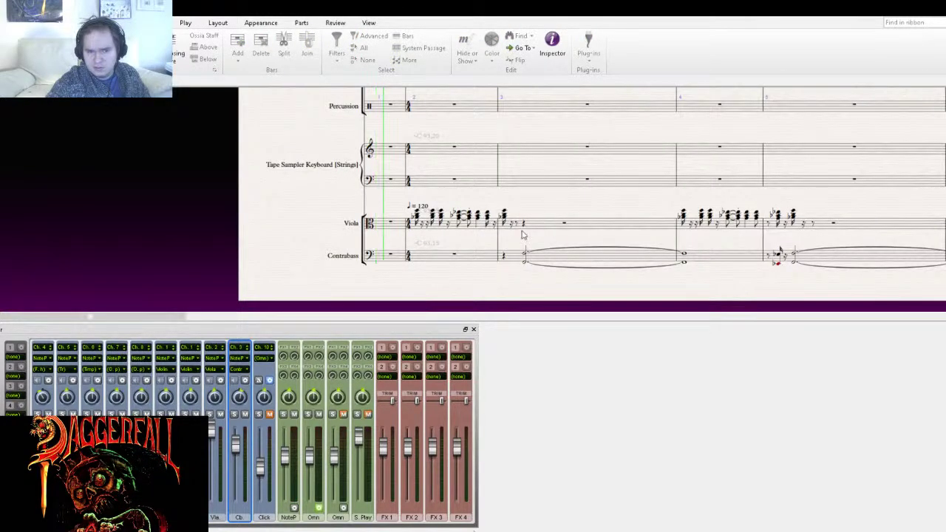
pyautogui.moveTo(551, 141); pyautogui.dragTo(489, 408)
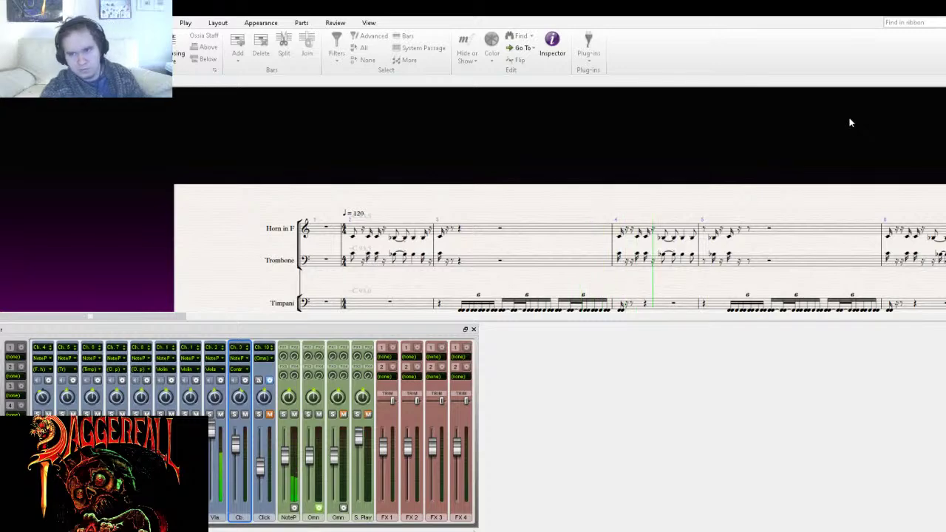
pyautogui.press('space')
# - Delete the hidden ~C 93,5 controller messages at bar 2 of the horn and trombone staves
pyautogui.scroll(2, 369, 196)
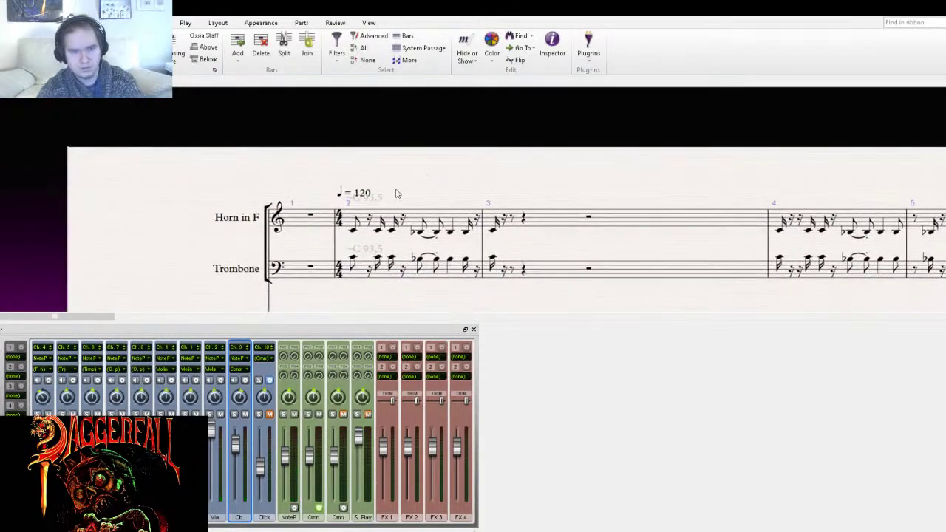
pyautogui.press('Delete')
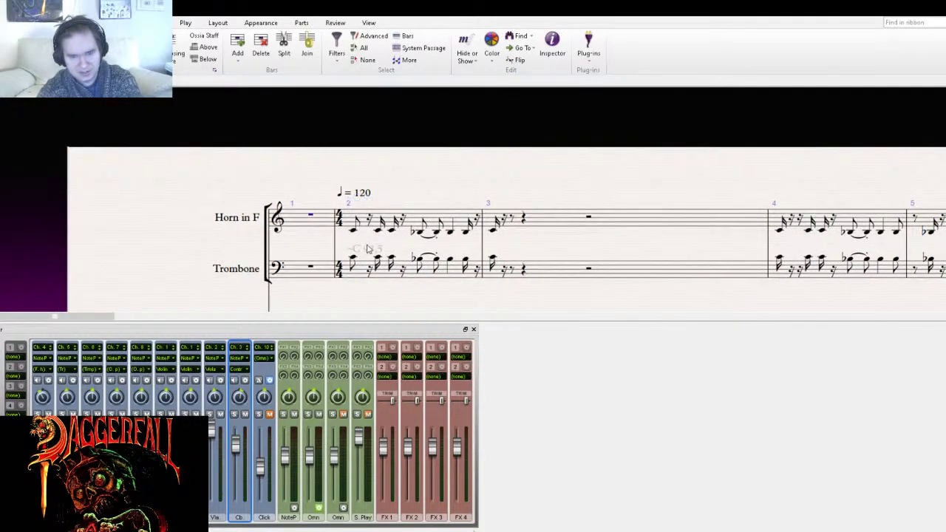
pyautogui.click(367, 249)
pyautogui.press('Delete')
# - Play the score from the start to about bar 20, following the brass, timpani, percussion and string staves
pyautogui.press('space')
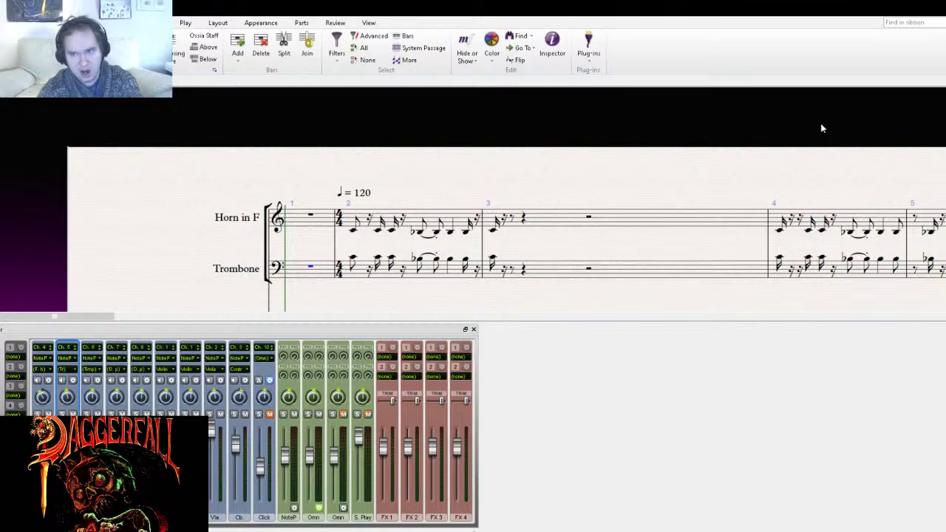
pyautogui.hotkey('ctrl', '-')
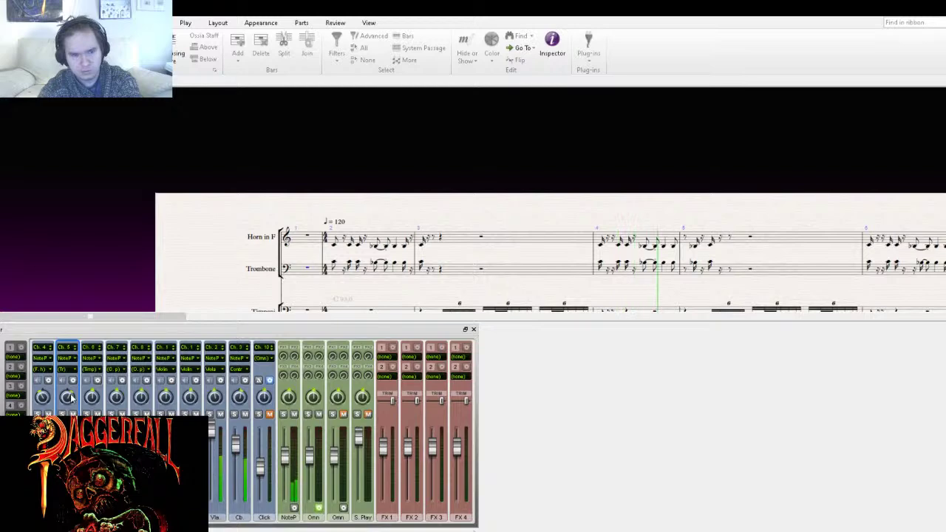
pyautogui.moveTo(559, 249); pyautogui.dragTo(310, 227)
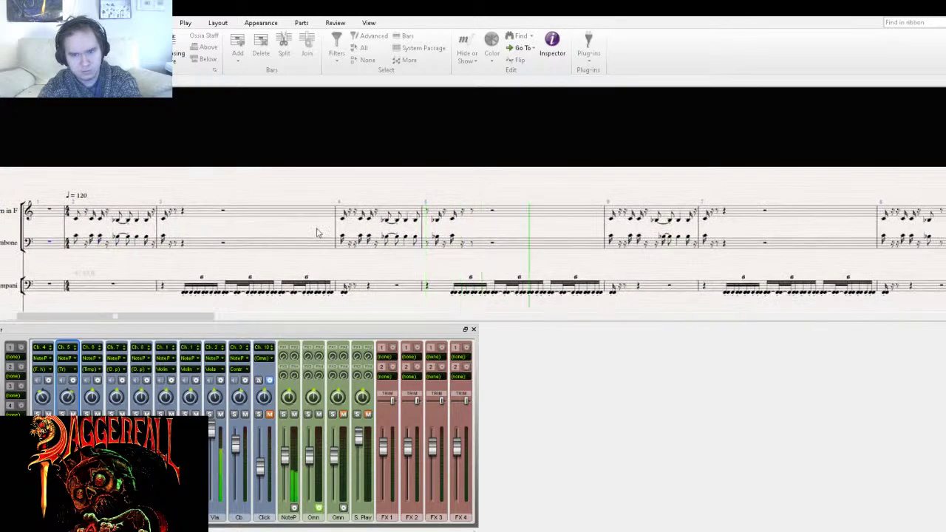
pyautogui.moveTo(698, 277); pyautogui.dragTo(310, 215)
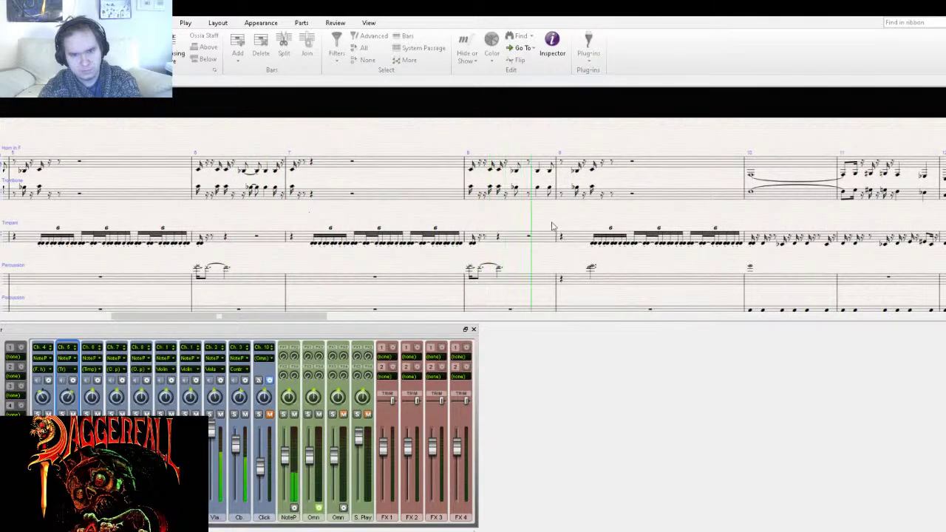
pyautogui.moveTo(563, 221); pyautogui.dragTo(386, 188)
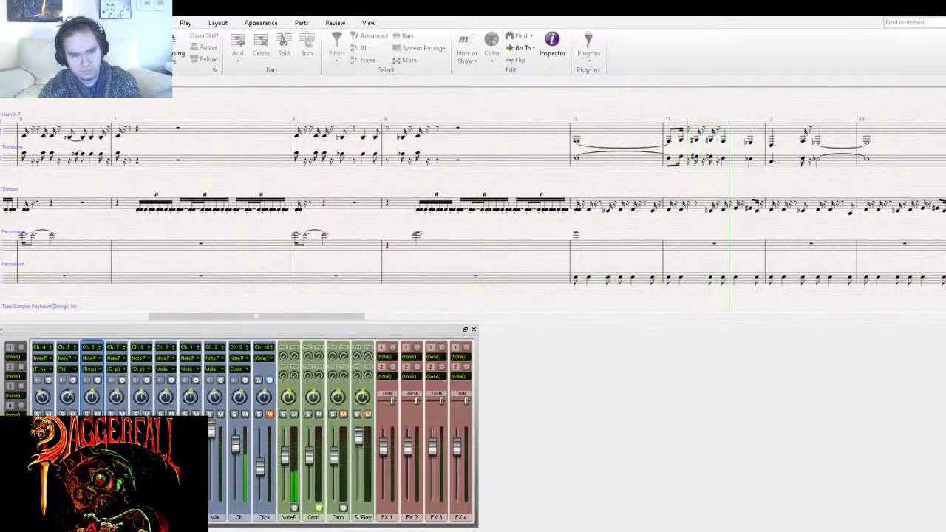
pyautogui.moveTo(635, 234); pyautogui.dragTo(468, 224)
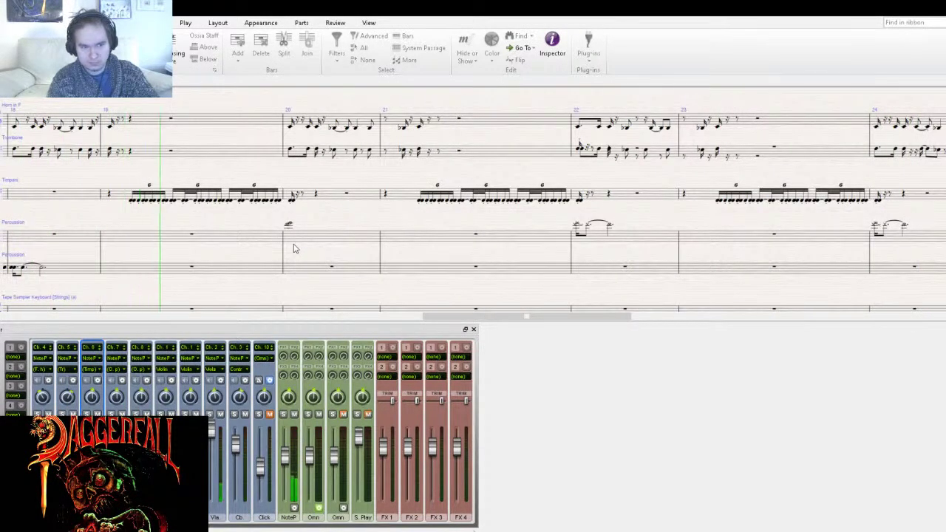
pyautogui.moveTo(240, 301); pyautogui.dragTo(350, 153)
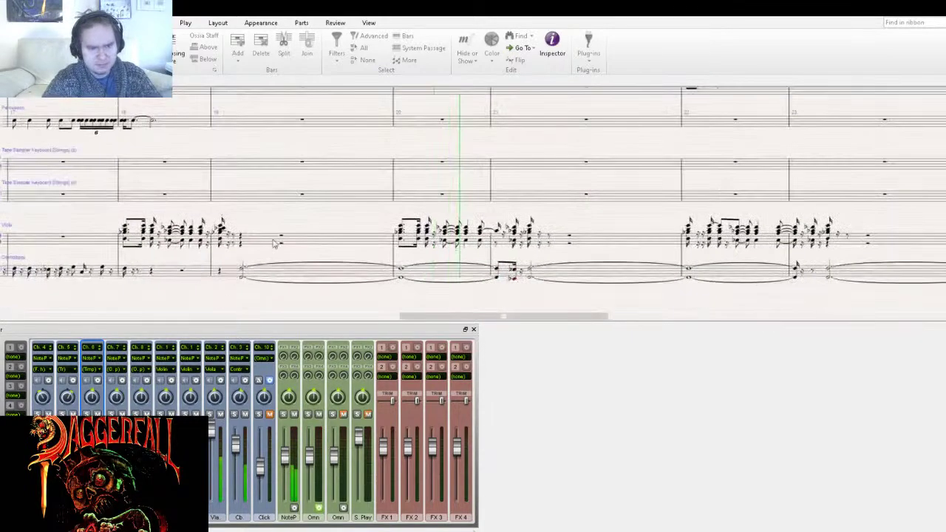
# - Stop playback and correct the pitch of one inner note in the Viola chord at the start of bar 19
pyautogui.moveTo(209, 291); pyautogui.dragTo(354, 261)
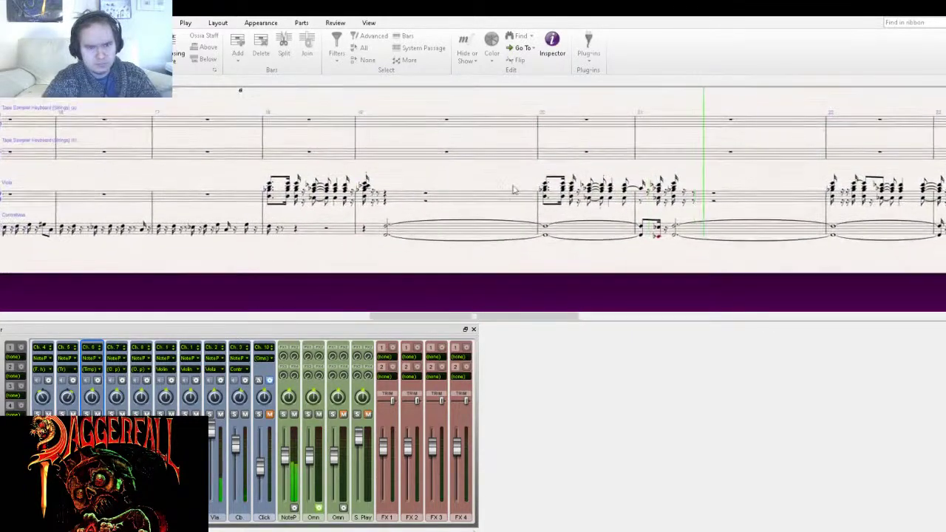
pyautogui.press('space')
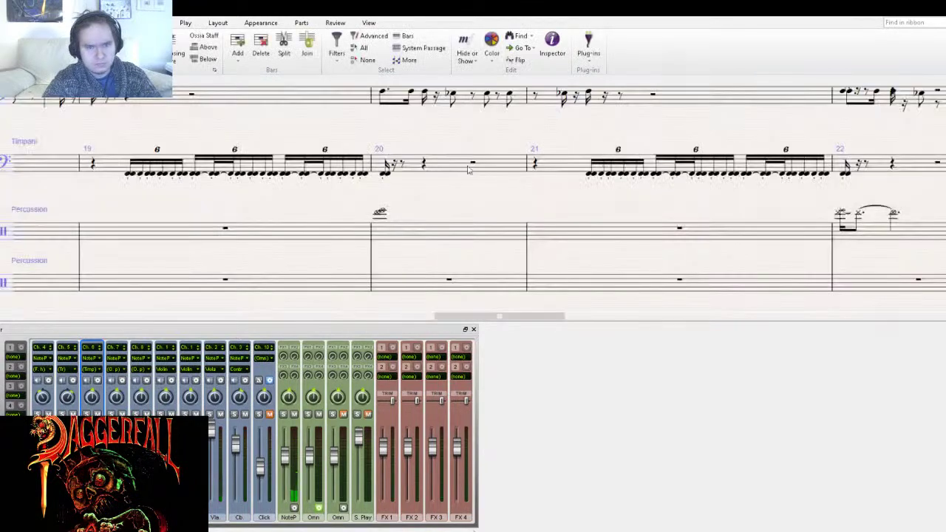
pyautogui.moveTo(367, 204); pyautogui.dragTo(683, 61)
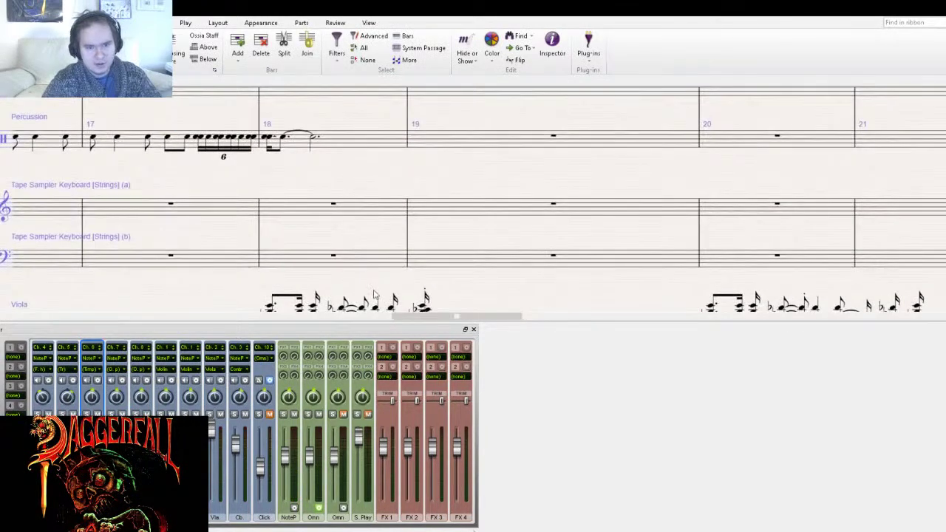
pyautogui.scroll(-3, 373, 295)
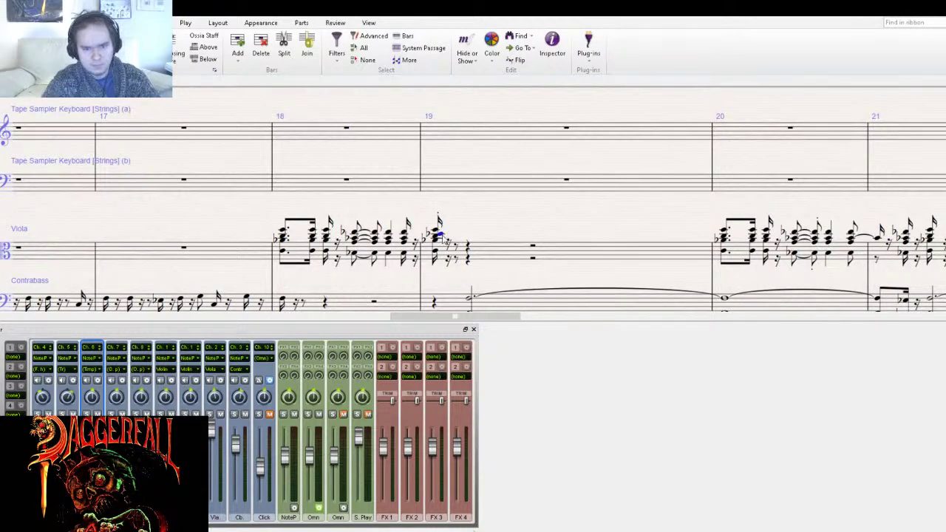
pyautogui.moveTo(439, 235); pyautogui.dragTo(435, 236)
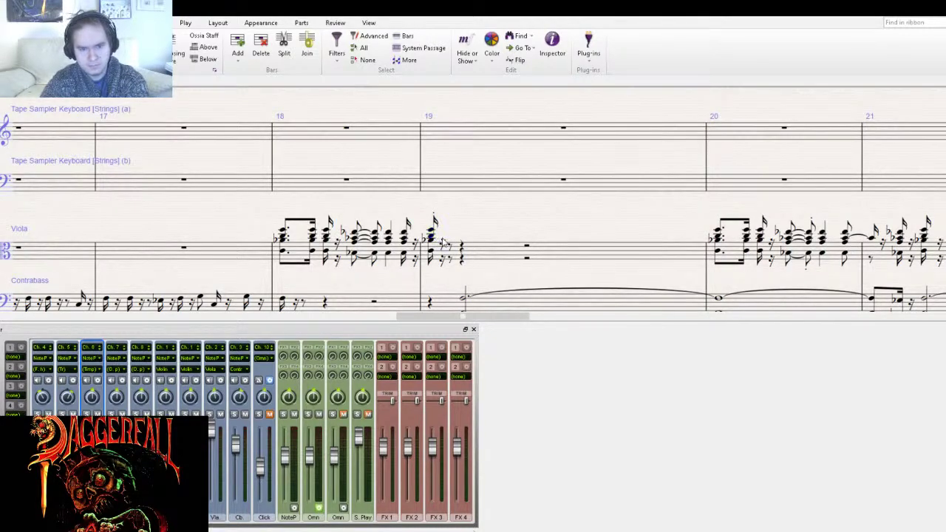
pyautogui.press('Escape')
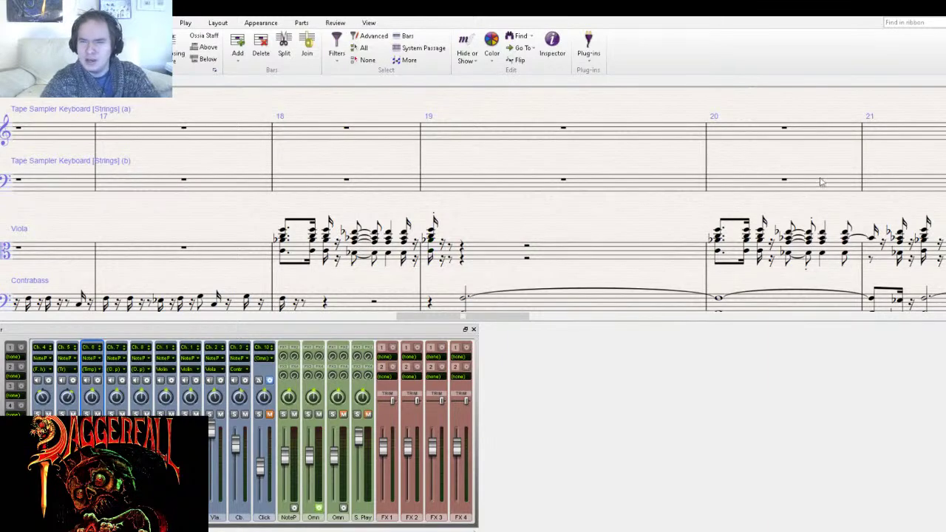
# - Play back the score through the edited Viola passage at bar 19 and on towards the closing bars
pyautogui.click(888, 131)
pyautogui.press('space')
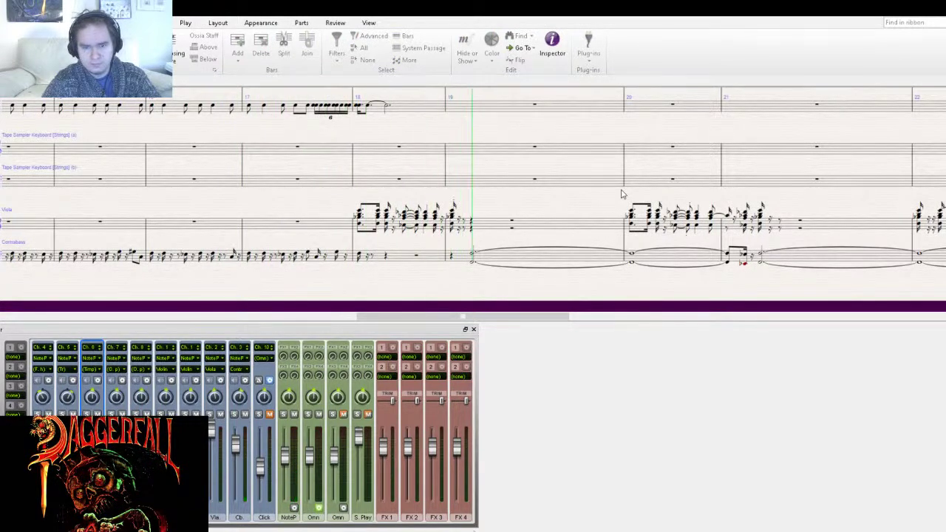
pyautogui.moveTo(620, 194); pyautogui.dragTo(371, 200)
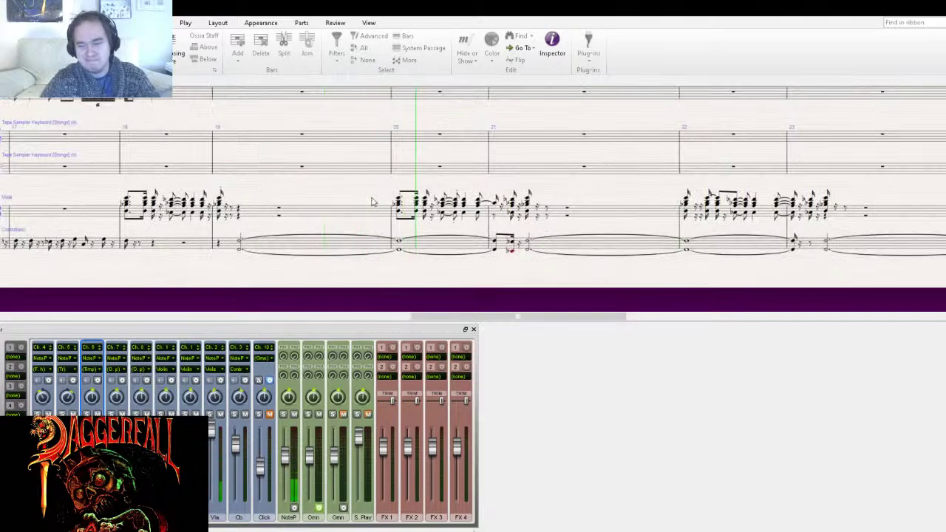
pyautogui.moveTo(618, 194); pyautogui.dragTo(192, 199)
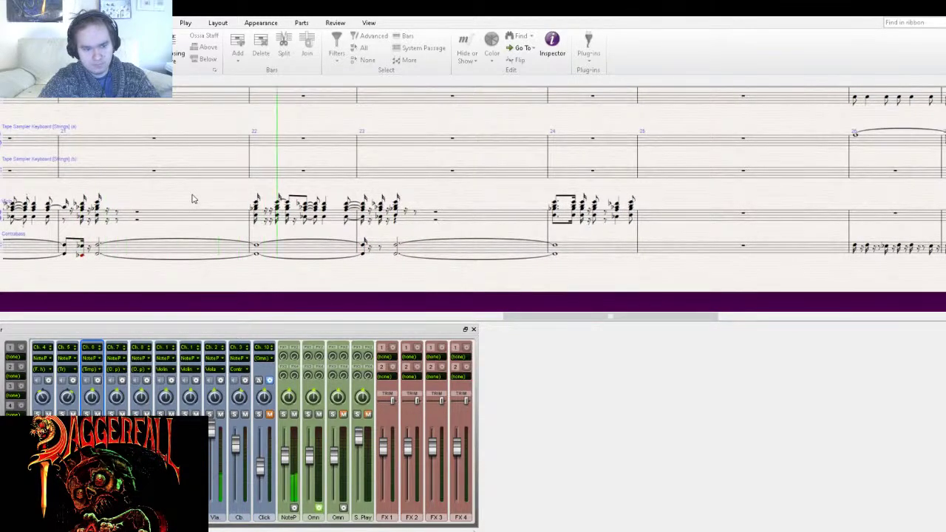
pyautogui.moveTo(433, 126); pyautogui.dragTo(28, 242)
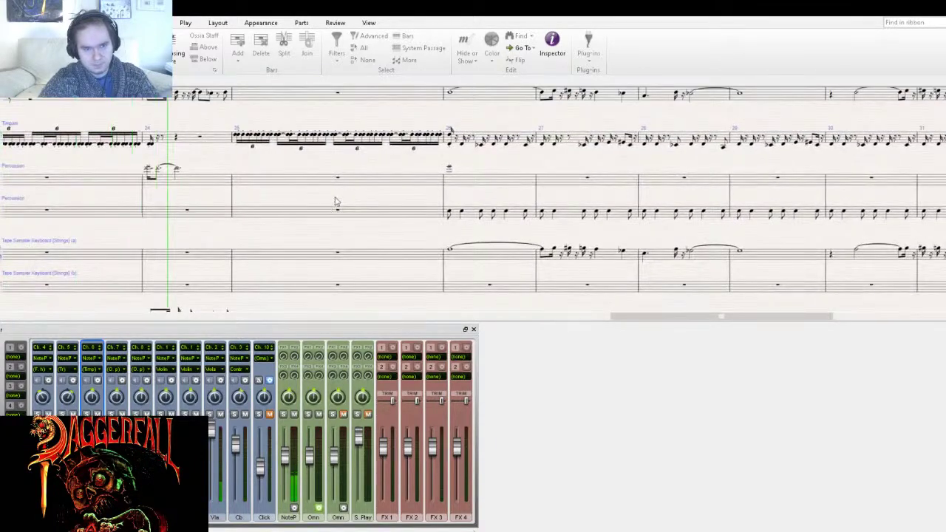
pyautogui.moveTo(384, 167); pyautogui.dragTo(256, 258)
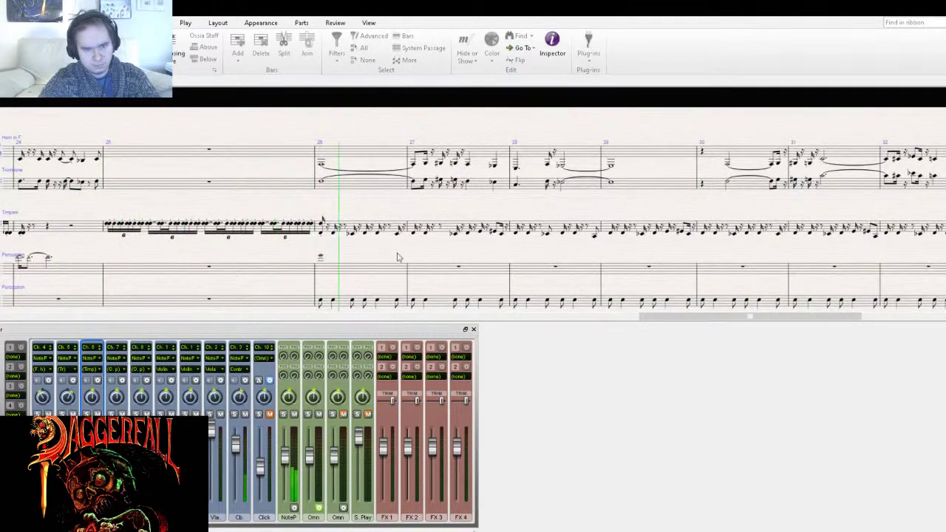
pyautogui.moveTo(477, 257); pyautogui.dragTo(317, 255)
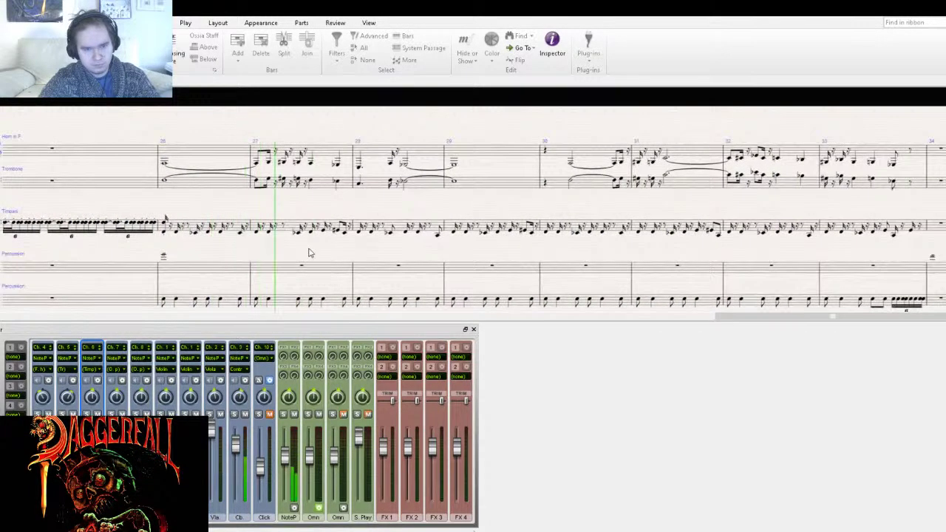
pyautogui.moveTo(494, 255); pyautogui.dragTo(194, 215)
pyautogui.moveTo(729, 205); pyautogui.dragTo(784, 238)
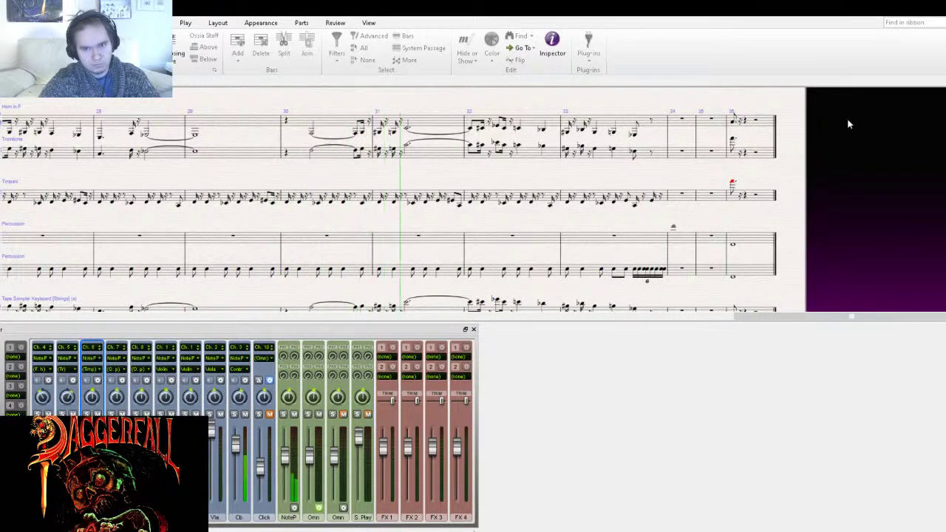
# - Stop playback, return to the start of the score and export its audio as 17.wav to the Dfmusics2 folder
pyautogui.hotkey('ctrl', '+')
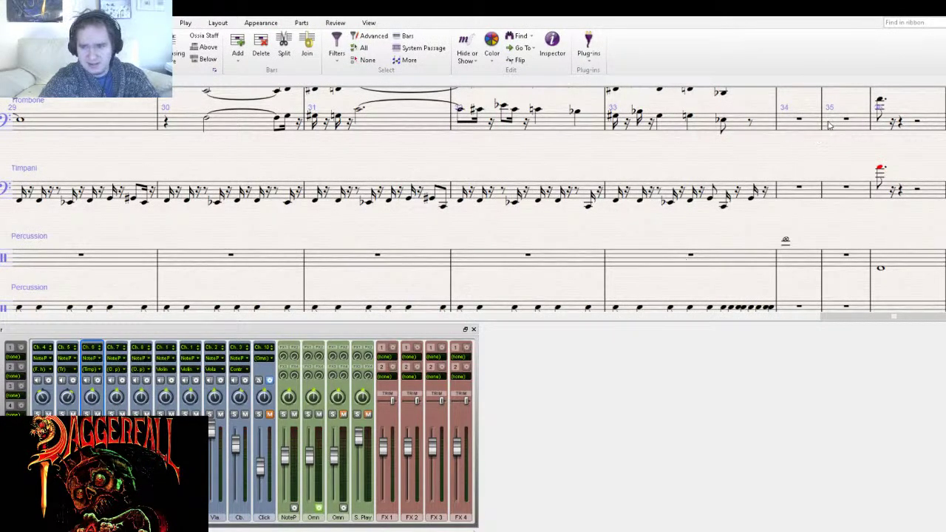
pyautogui.hotkey('ctrl', 'shift', 'space')
pyautogui.press('space')
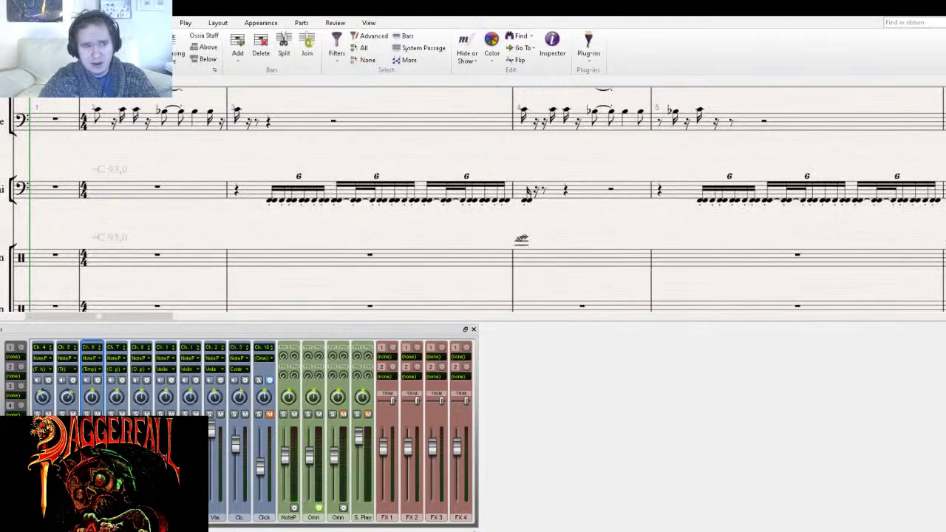
pyautogui.hotkey('alt', 'f')
pyautogui.click(10, 215)
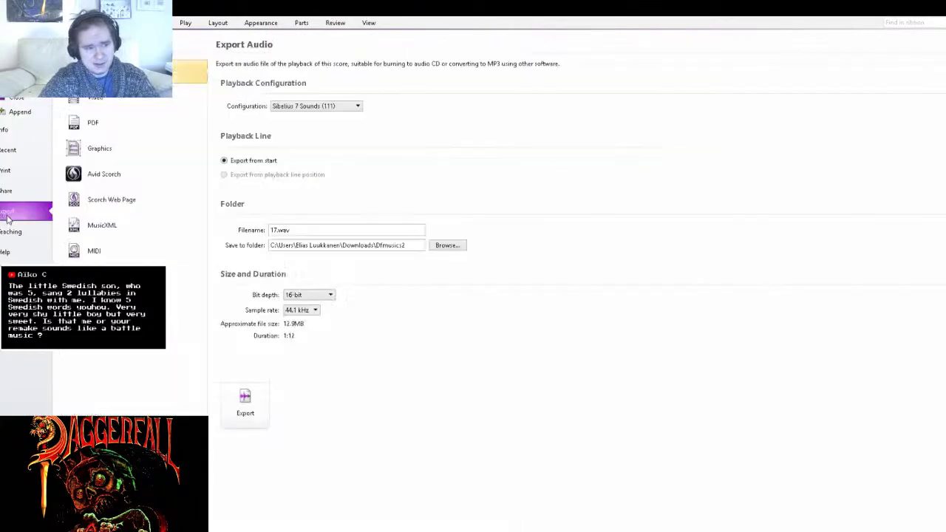
pyautogui.click(255, 411)
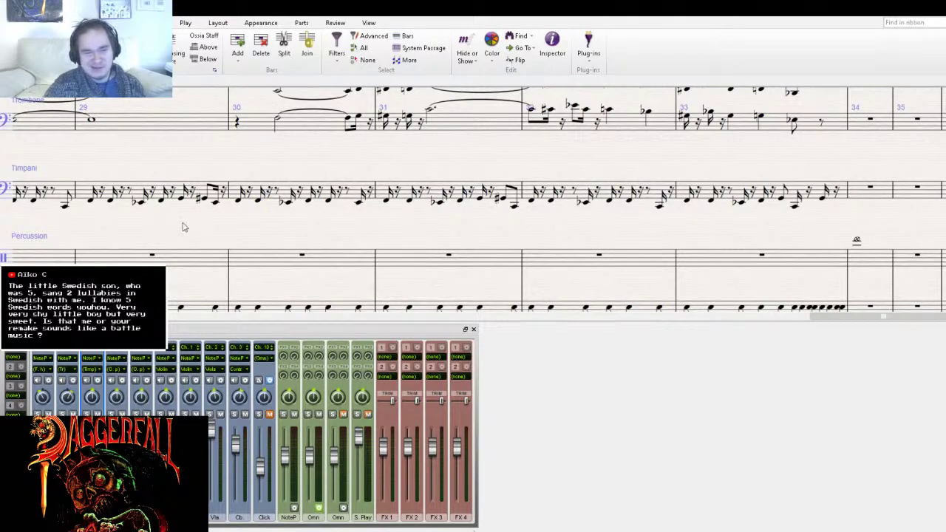
pyautogui.scroll(3, 182, 226)
pyautogui.hscroll(-5, 85, 211)
pyautogui.moveTo(81, 224); pyautogui.dragTo(645, 302)
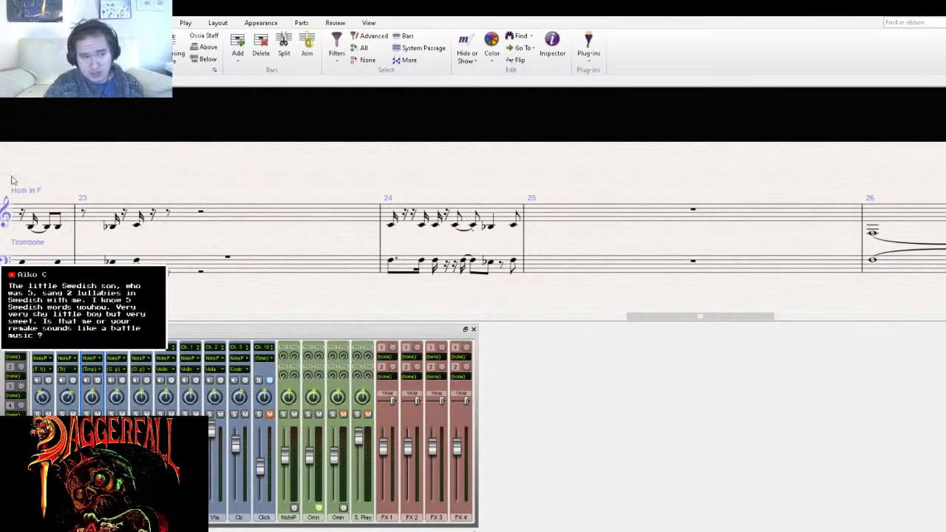
pyautogui.moveTo(15, 180); pyautogui.dragTo(535, 158)
pyautogui.moveTo(133, 155); pyautogui.dragTo(742, 178)
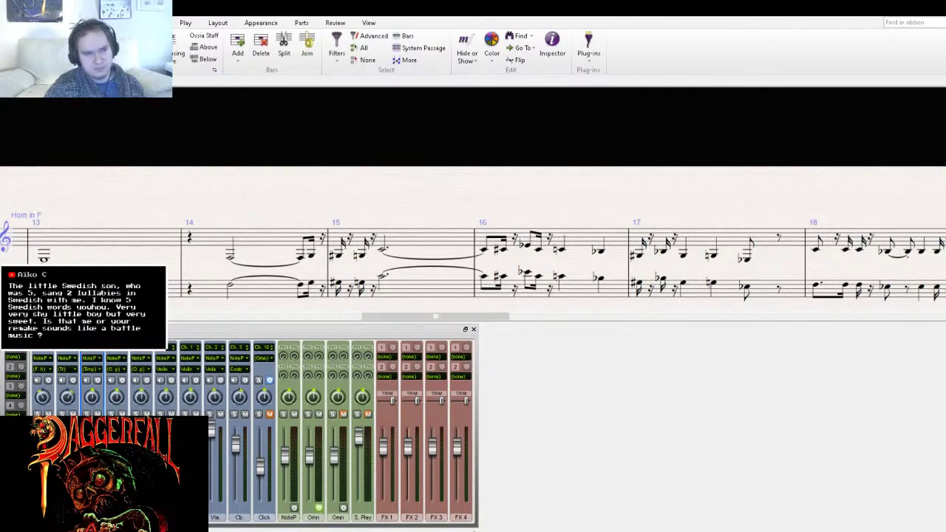
# - Open the 18.MID score and play back its opening bars to check the sound
pyautogui.click(8, 23)
pyautogui.press('Escape')
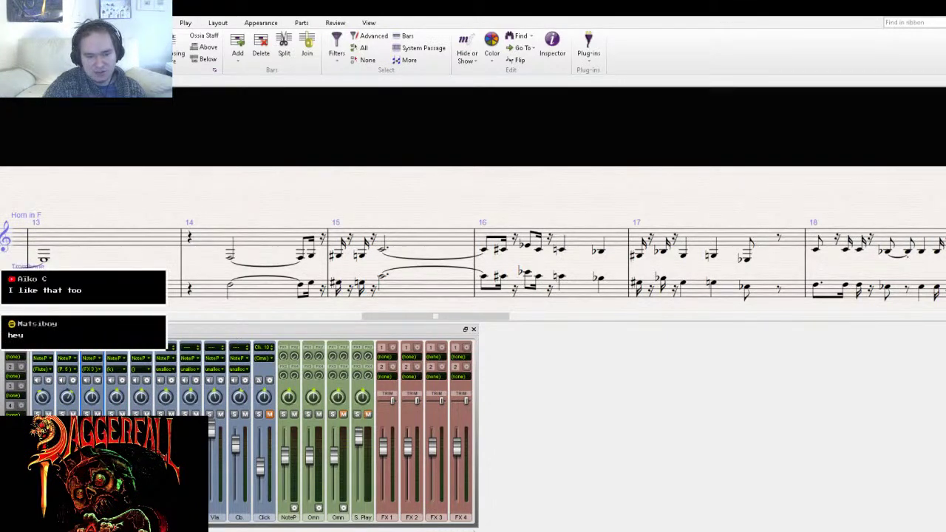
pyautogui.hotkey('ctrl', 'Tab')
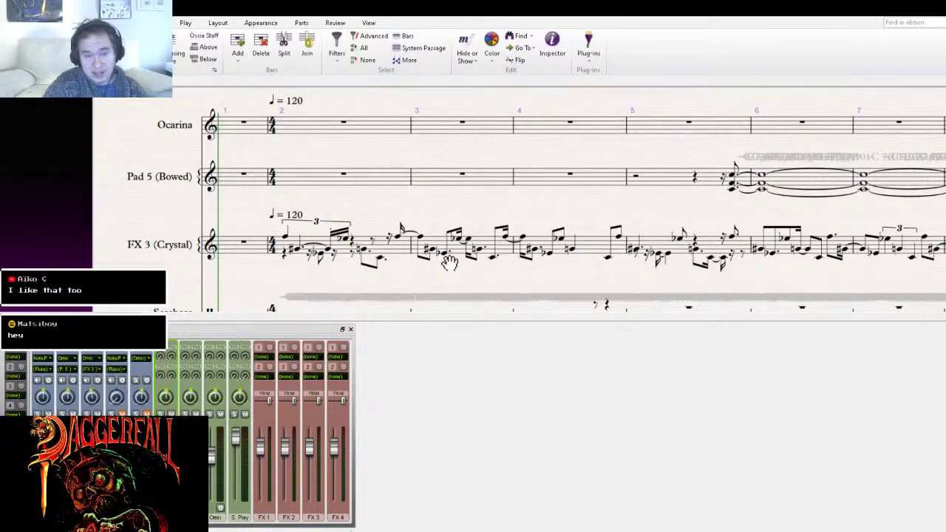
pyautogui.scroll(-3, 443, 257)
pyautogui.moveTo(382, 190); pyautogui.dragTo(326, 274)
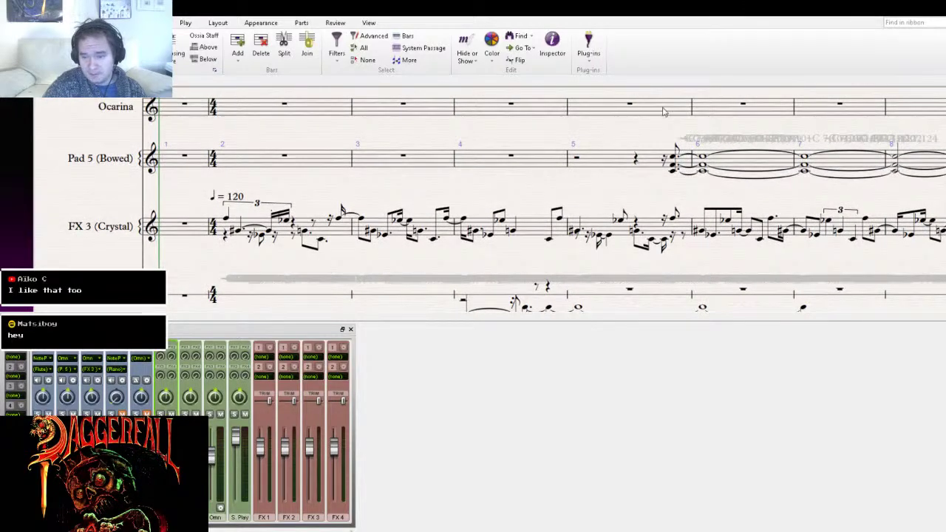
pyautogui.press('space')
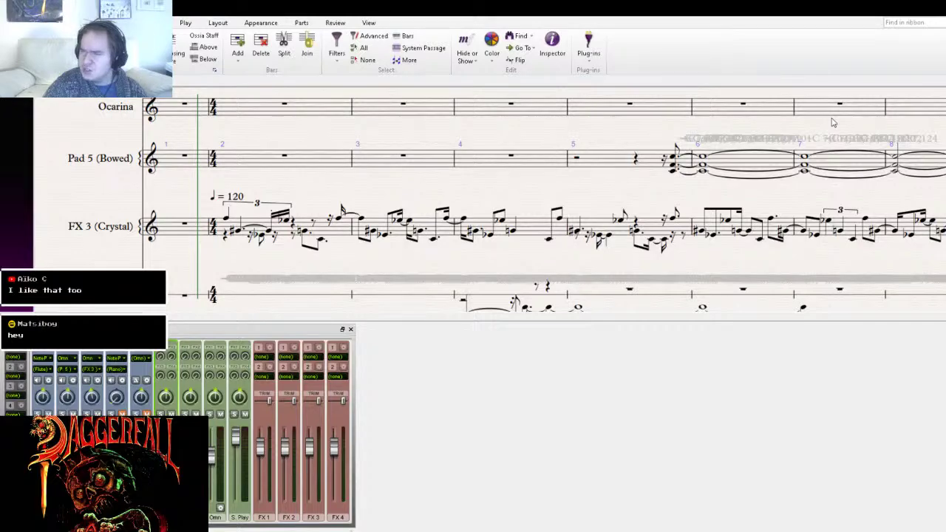
pyautogui.press('space')
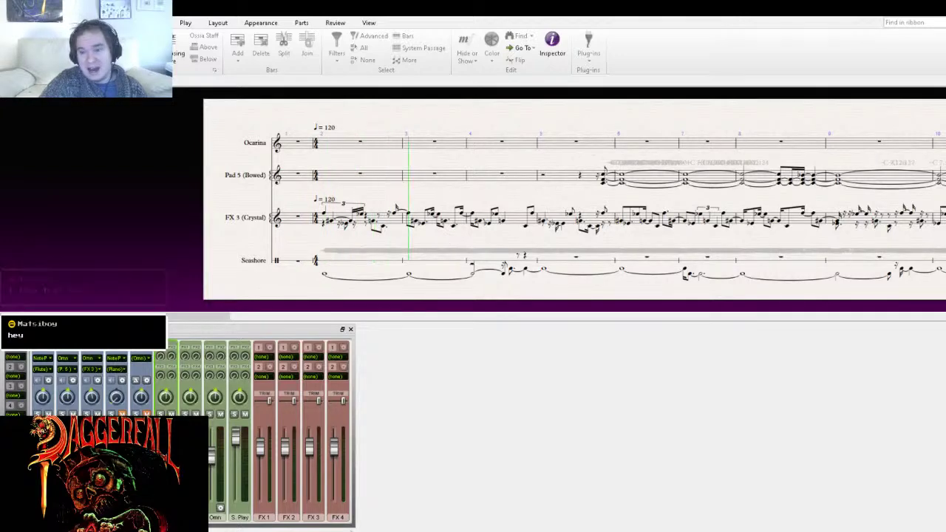
pyautogui.press('space')
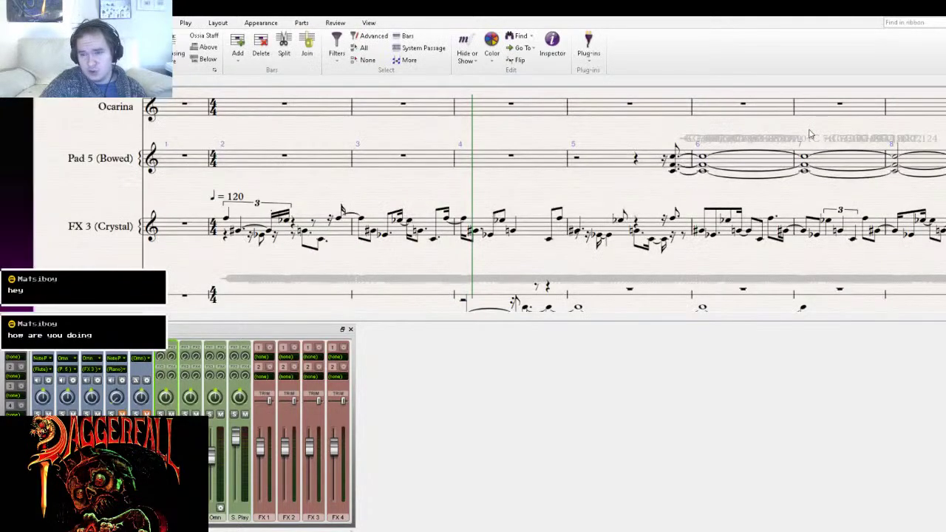
# - Return playback to the start and export the score's audio as 18.wav to the Dfmusics2 folder
pyautogui.hotkey('ctrl', '[')
pyautogui.click(14, 22)
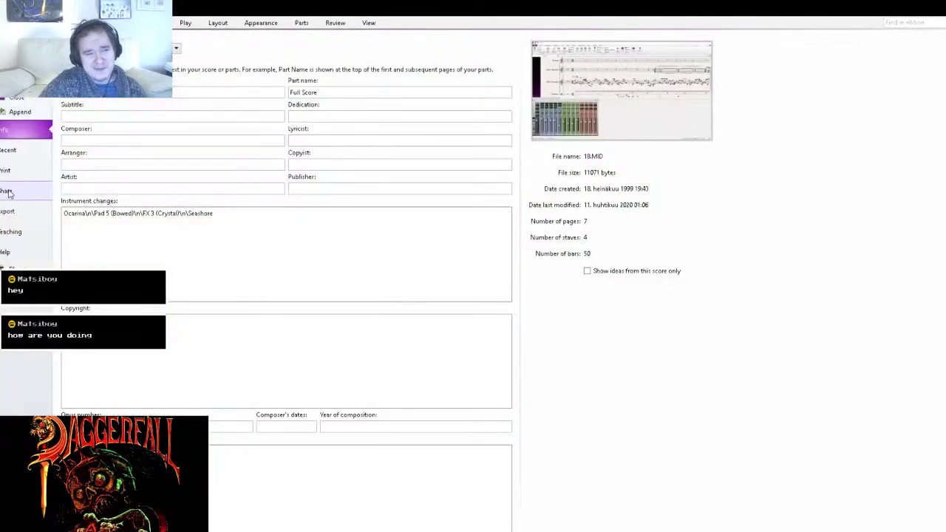
pyautogui.click(14, 211)
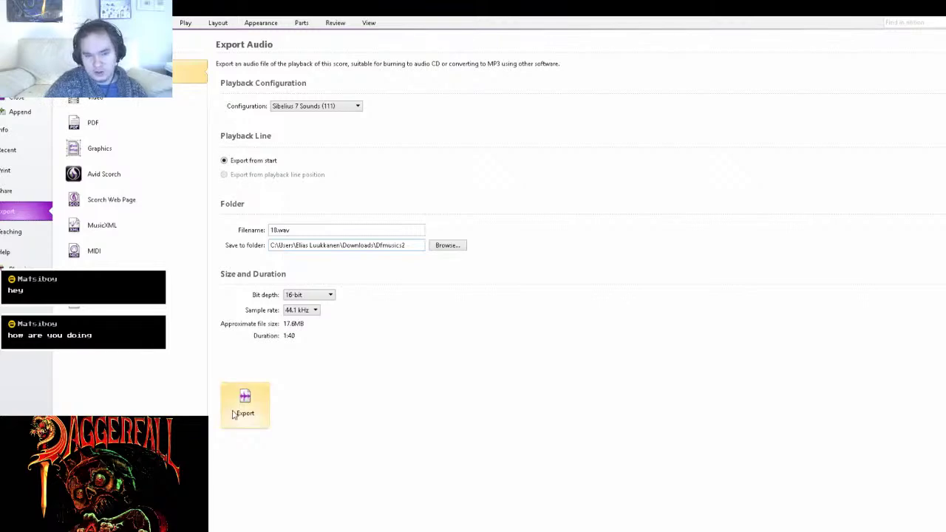
pyautogui.click(244, 407)
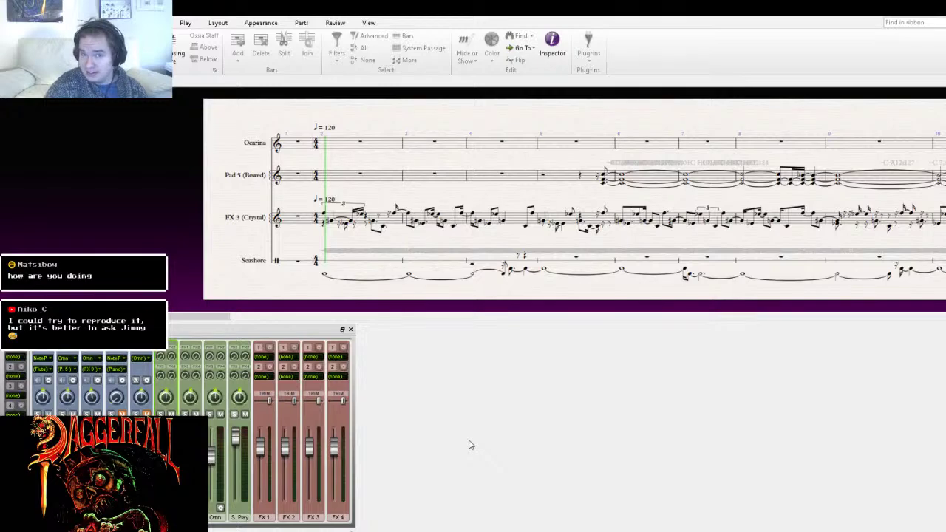
# - Leave the exported score and open the next one, which starts with Flute, Timpani and Cabasa staves
pyautogui.hotkey('alt', 'Tab')
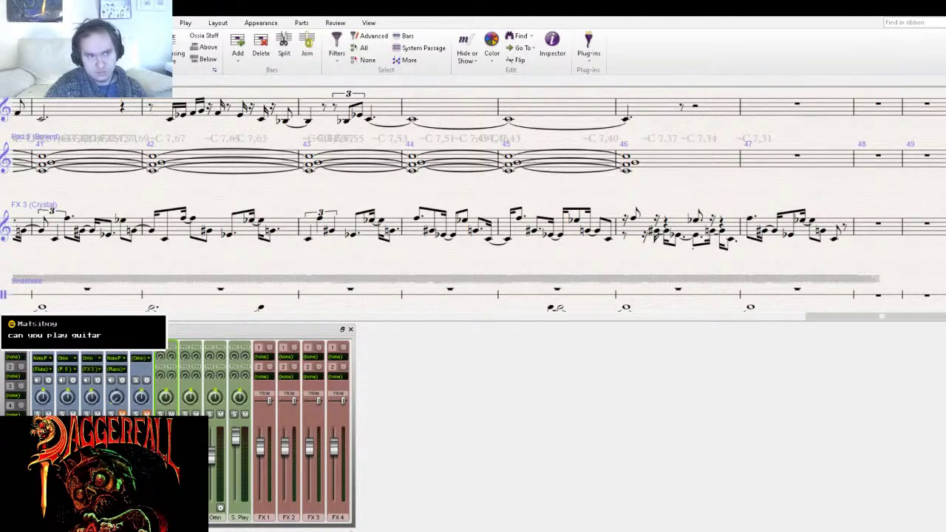
pyautogui.hotkey('alt', 'f')
pyautogui.press('Escape')
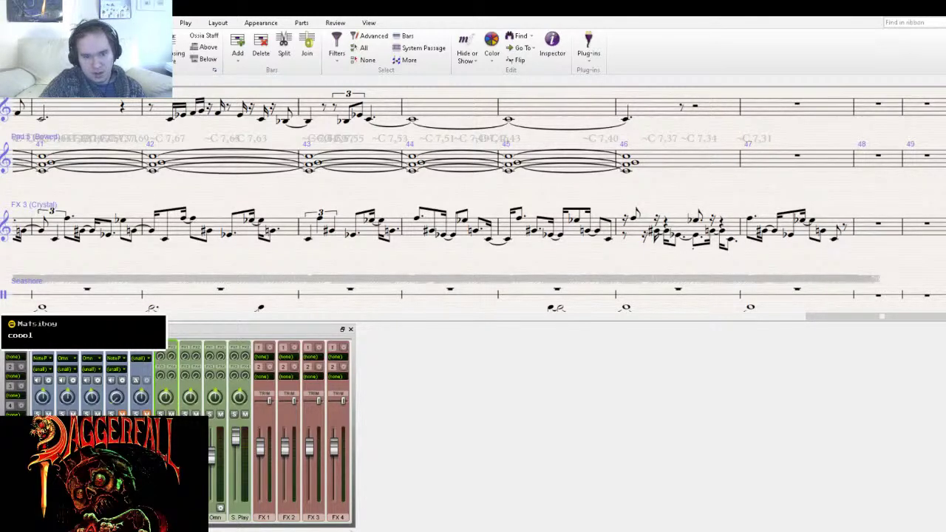
pyautogui.hotkey('alt', 'Tab')
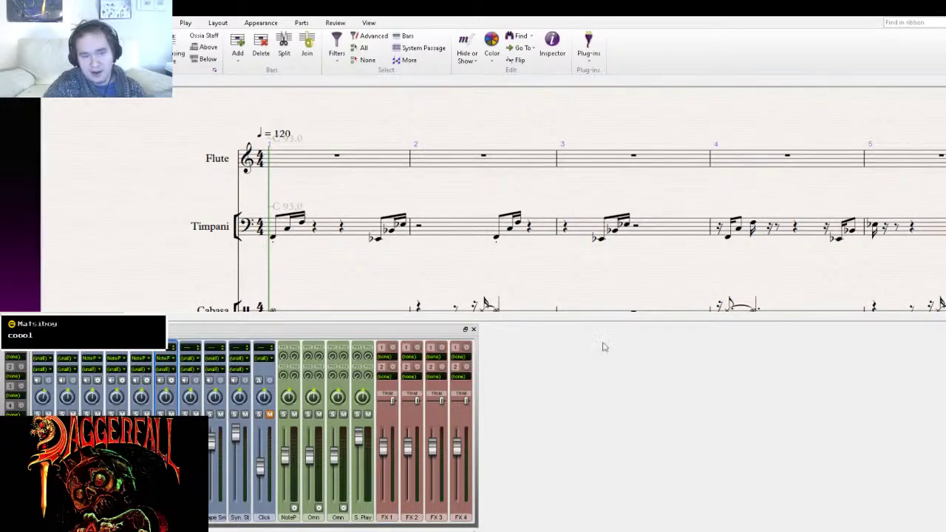
# - Assign the NoteP playback device to the last three instrument channels in the mixer, up to Syn. St
pyautogui.click(189, 365)
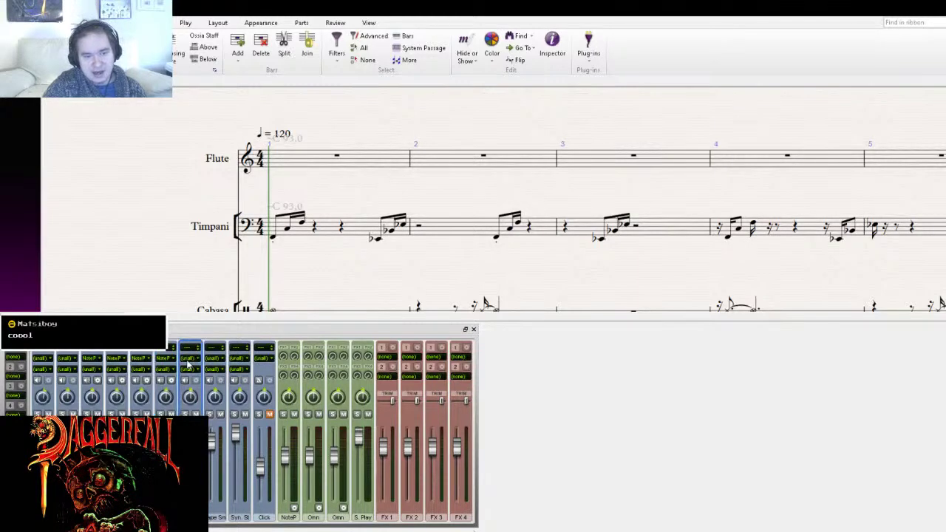
pyautogui.click(222, 368)
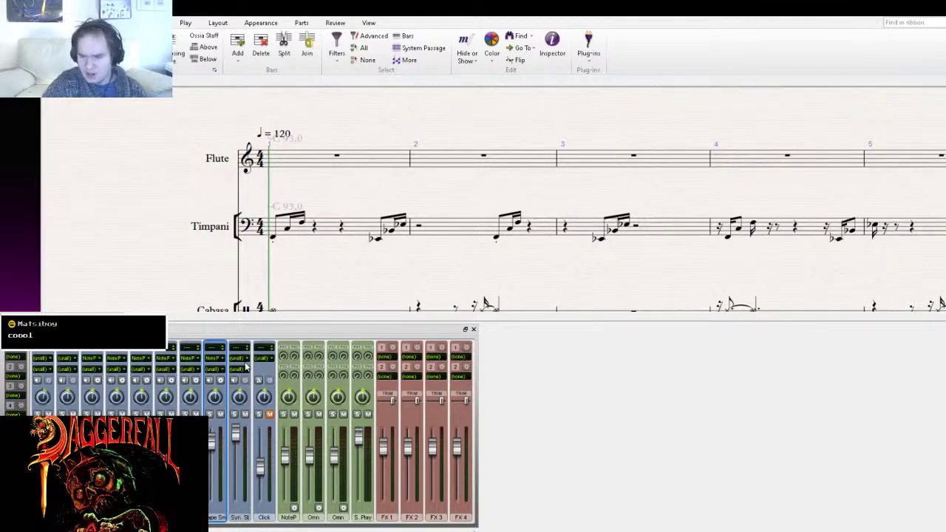
pyautogui.click(246, 367)
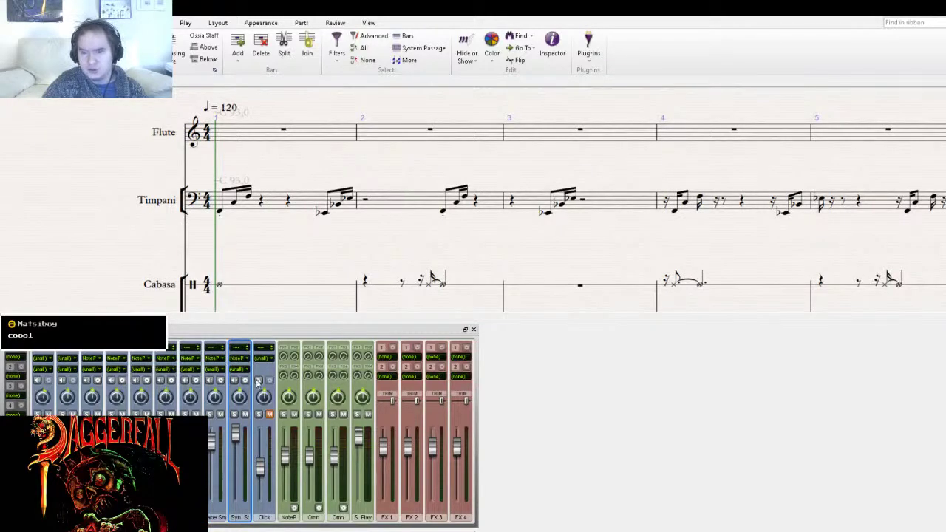
pyautogui.moveTo(291, 302); pyautogui.dragTo(362, 118)
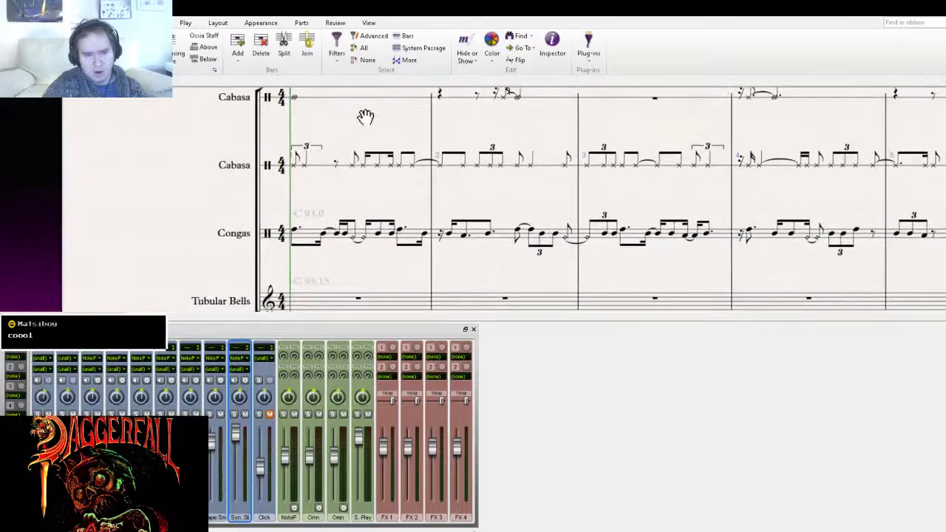
# - Insert an empty bar across all staves at the very beginning of the score, and clear the selection
pyautogui.moveTo(343, 250); pyautogui.dragTo(259, 305)
pyautogui.moveTo(266, 121); pyautogui.dragTo(310, 145)
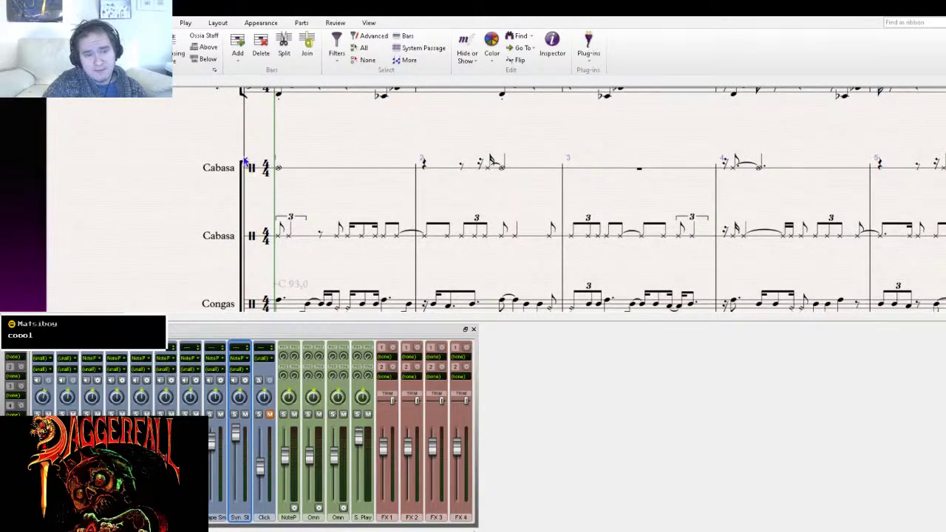
pyautogui.hotkey('ctrl', 'shift', 'b')
pyautogui.moveTo(388, 147); pyautogui.dragTo(353, 109)
pyautogui.scroll(-5, 352, 109)
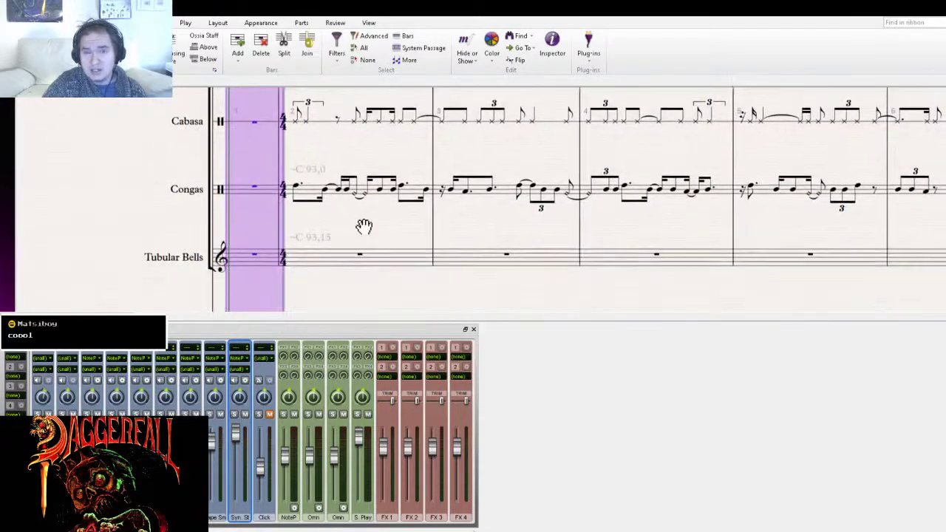
pyautogui.moveTo(394, 241); pyautogui.dragTo(421, 35)
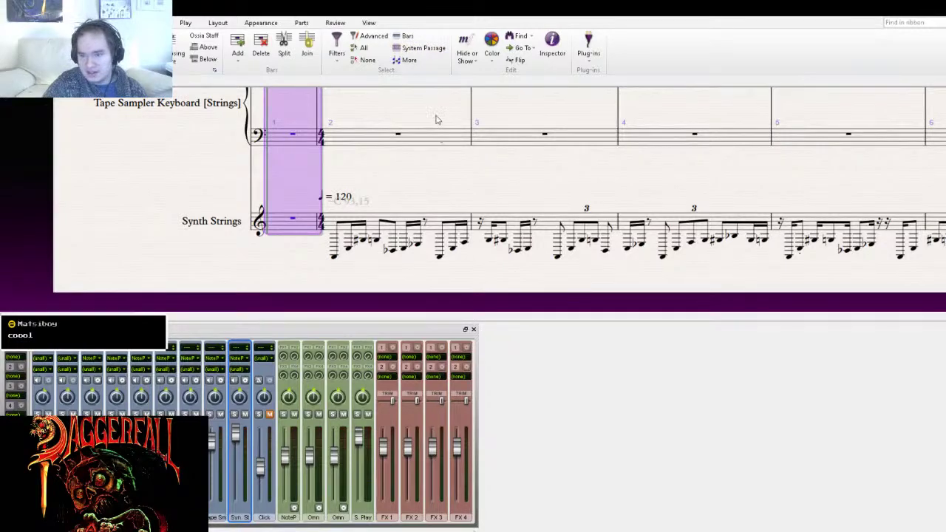
pyautogui.moveTo(436, 120); pyautogui.dragTo(390, 264)
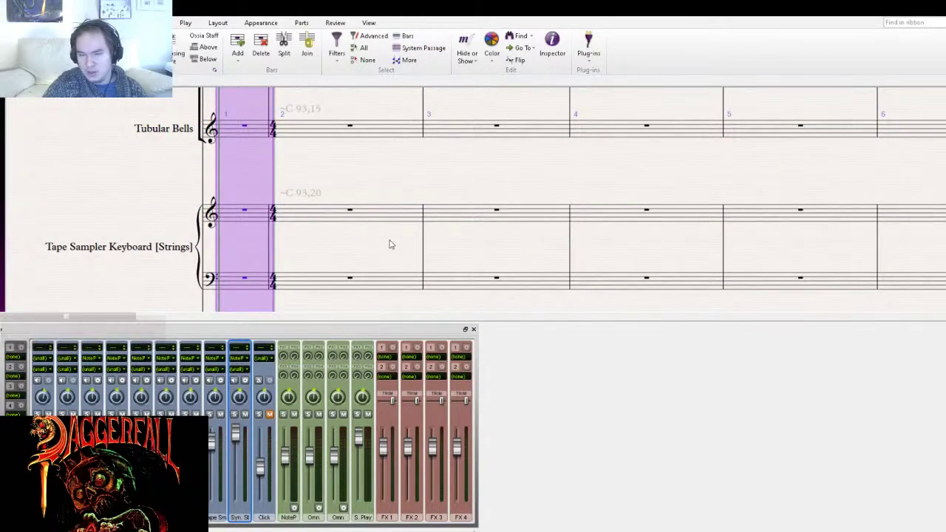
pyautogui.moveTo(363, 178); pyautogui.dragTo(351, 298)
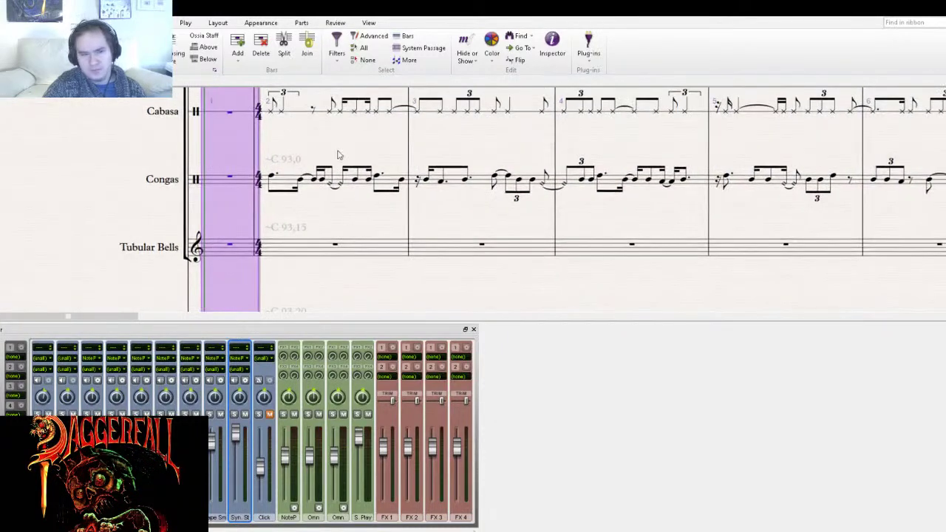
pyautogui.moveTo(341, 152); pyautogui.dragTo(342, 307)
pyautogui.moveTo(342, 195); pyautogui.dragTo(362, 241)
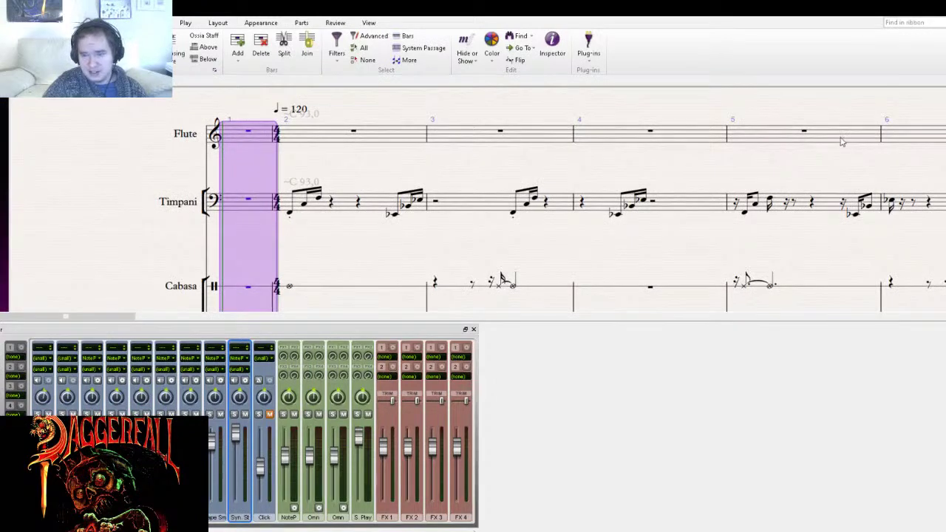
pyautogui.click(430, 170)
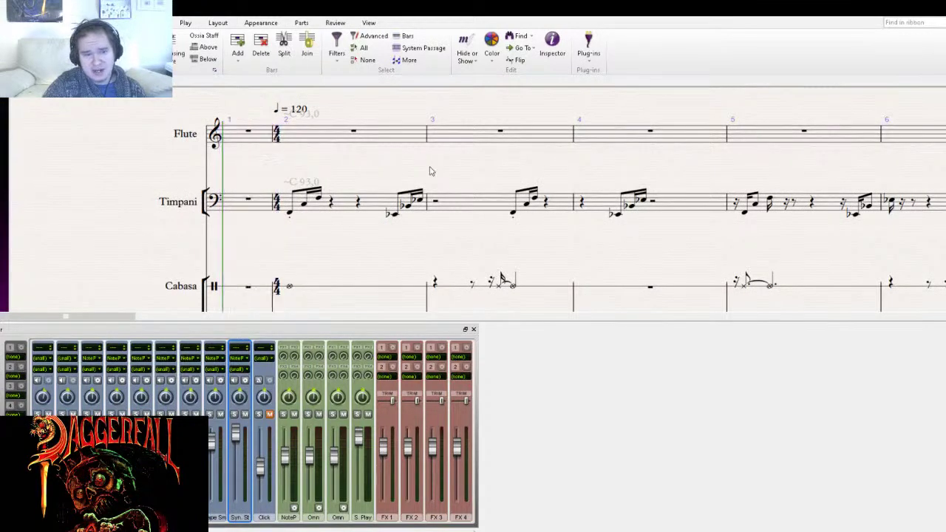
# - Play back the score from the added first bar to check the sound of the opening, and stop playback
pyautogui.press('space')
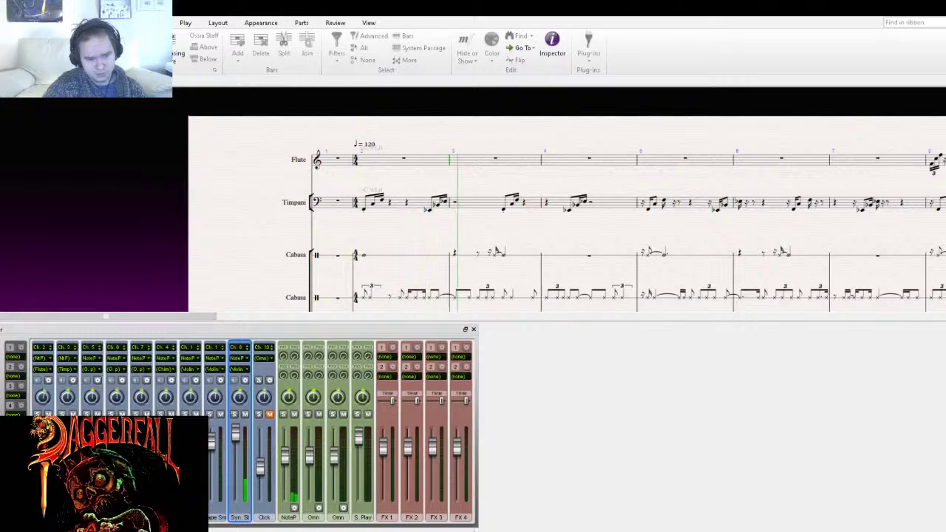
pyautogui.click(67, 452)
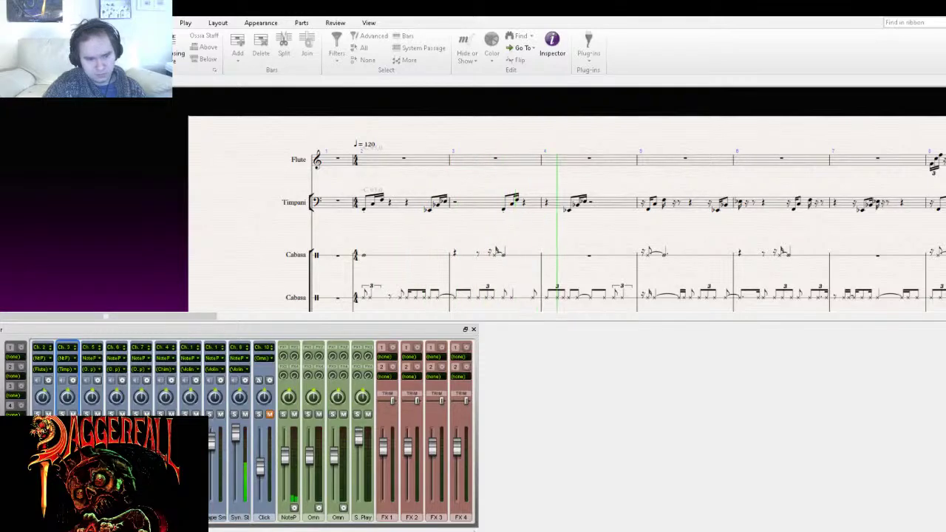
pyautogui.moveTo(280, 271); pyautogui.dragTo(264, 131)
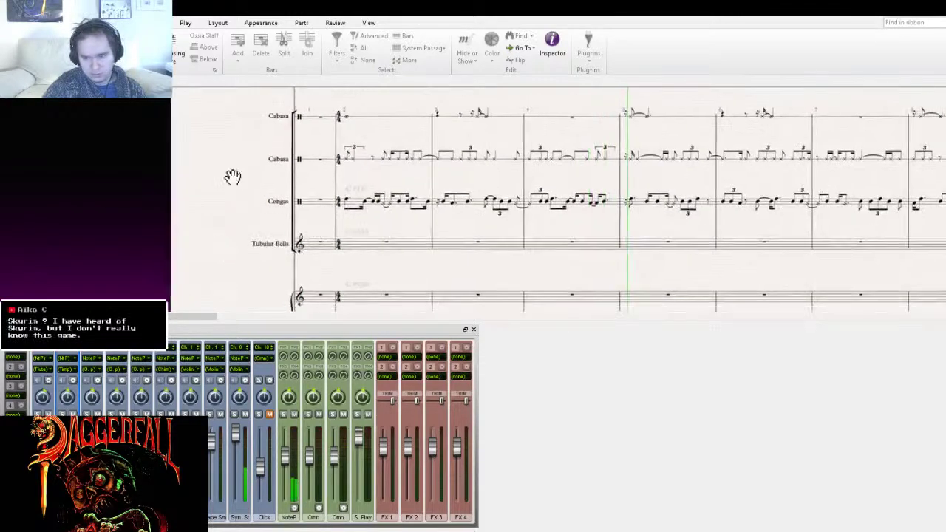
pyautogui.scroll(-3, 236, 184)
pyautogui.scroll(1, 226, 192)
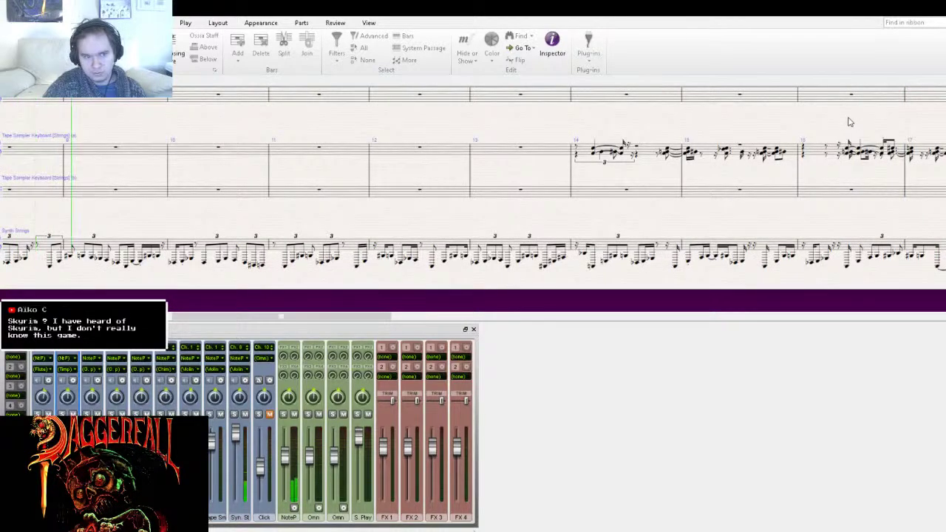
pyautogui.press('Escape')
pyautogui.scroll(2, 456, 197)
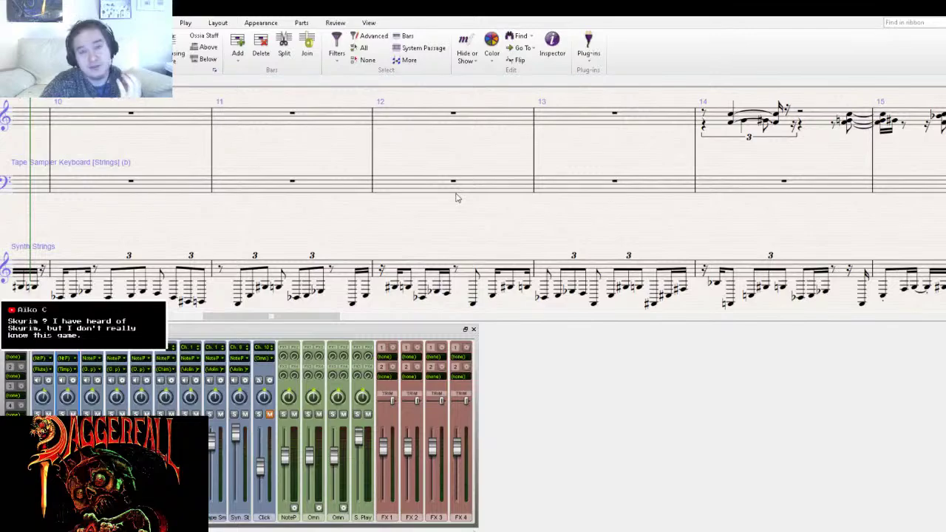
# - Select the Syn. St. channel in the mixer, hide the mixer, and look over the opening bars of the upper staves
pyautogui.moveTo(143, 239); pyautogui.dragTo(646, 193)
pyautogui.moveTo(52, 176); pyautogui.dragTo(547, 136)
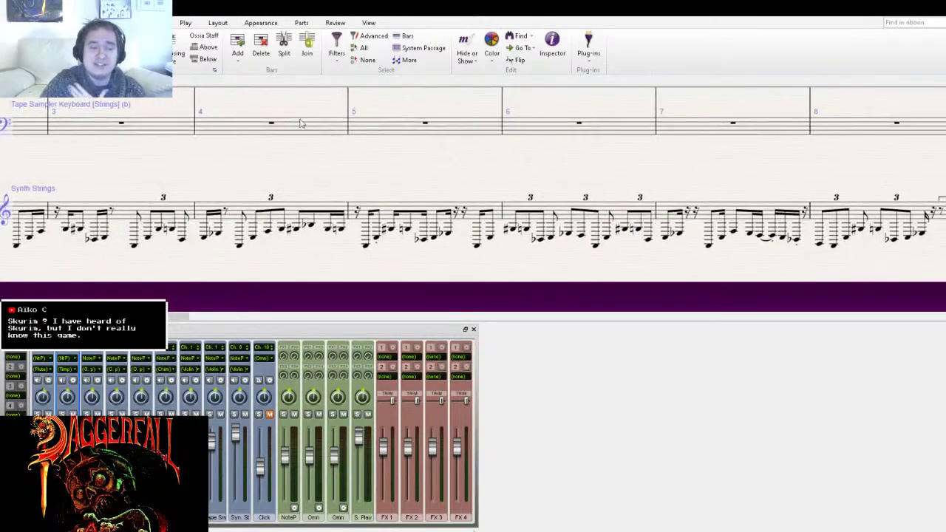
pyautogui.moveTo(191, 161); pyautogui.dragTo(618, 148)
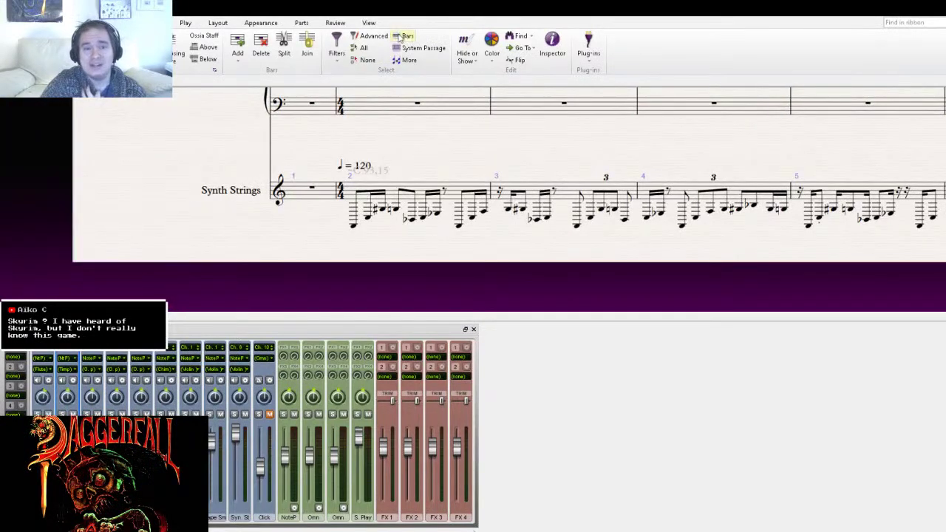
pyautogui.click(369, 23)
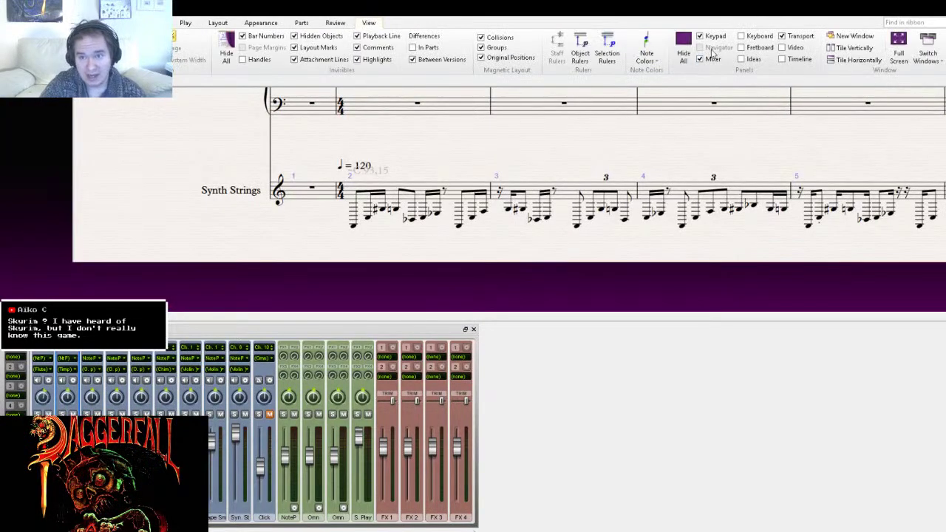
pyautogui.click(235, 376)
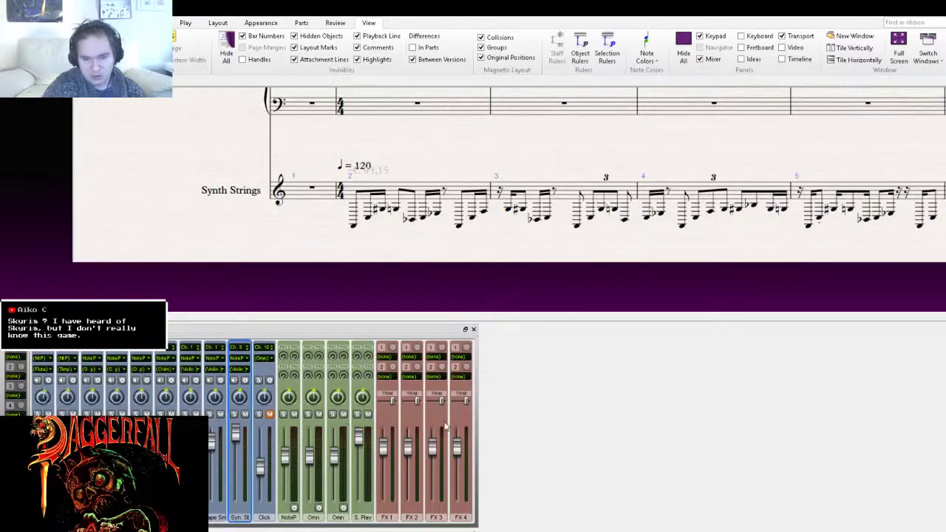
pyautogui.click(474, 329)
pyautogui.moveTo(512, 235); pyautogui.dragTo(307, 526)
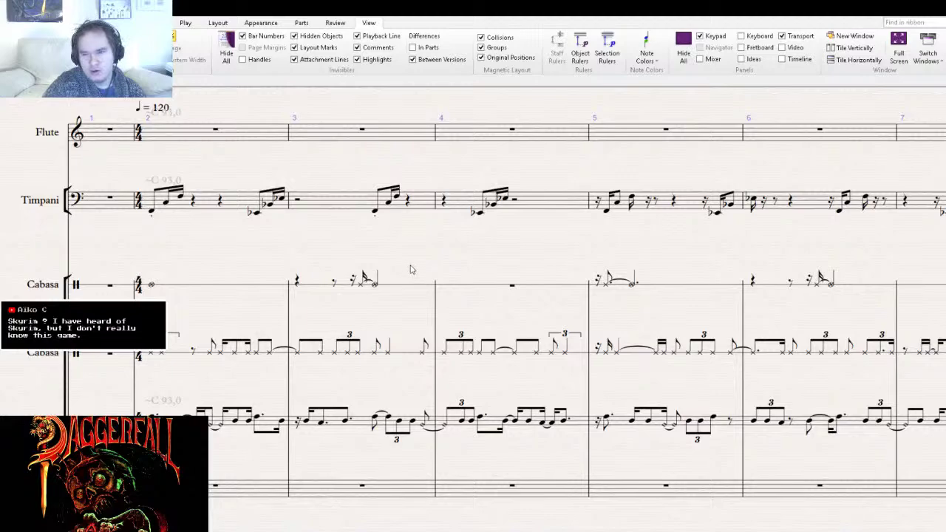
pyautogui.moveTo(412, 268); pyautogui.dragTo(313, 318)
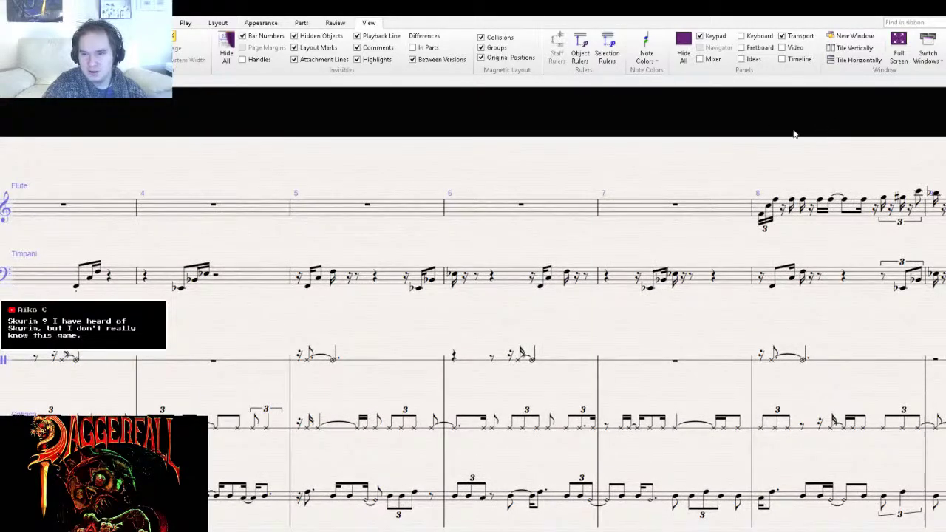
# - Return to the start of the score, play it back with the mixer shown, and stop to examine the Flute and Timpani staves
pyautogui.hotkey('ctrl', 'Home')
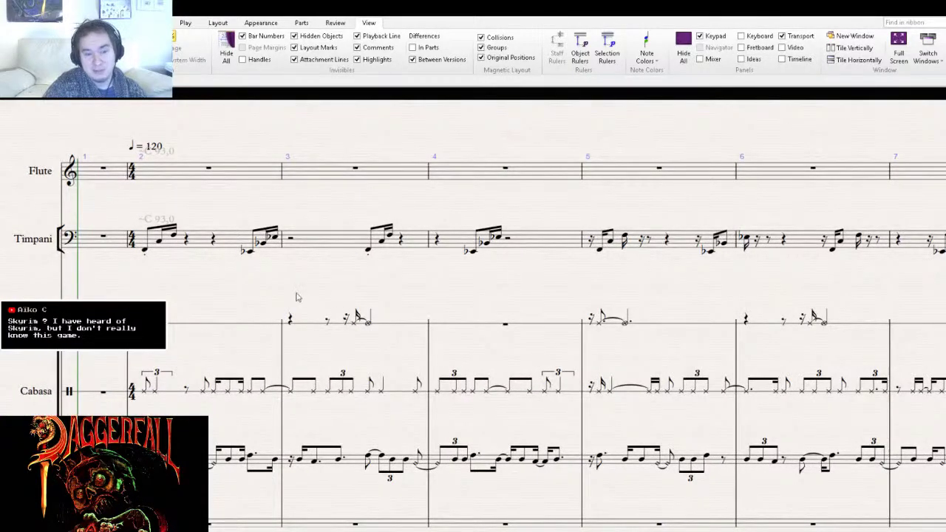
pyautogui.moveTo(295, 297); pyautogui.dragTo(442, 149)
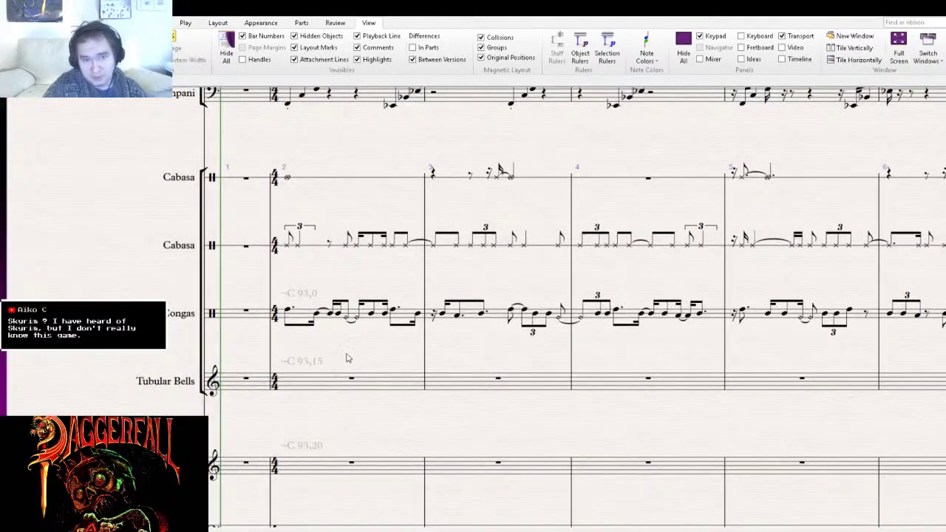
pyautogui.moveTo(346, 357); pyautogui.dragTo(381, 476)
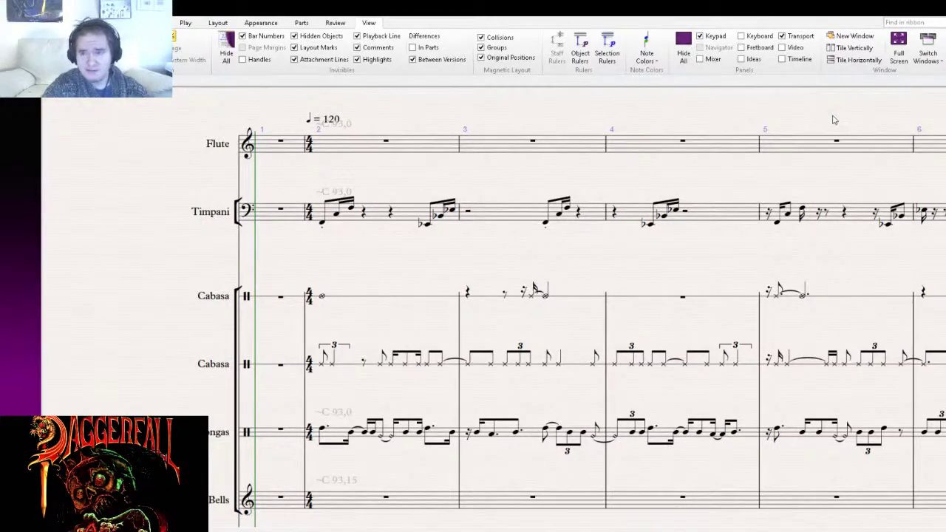
pyautogui.hotkey('ctrl', '-')
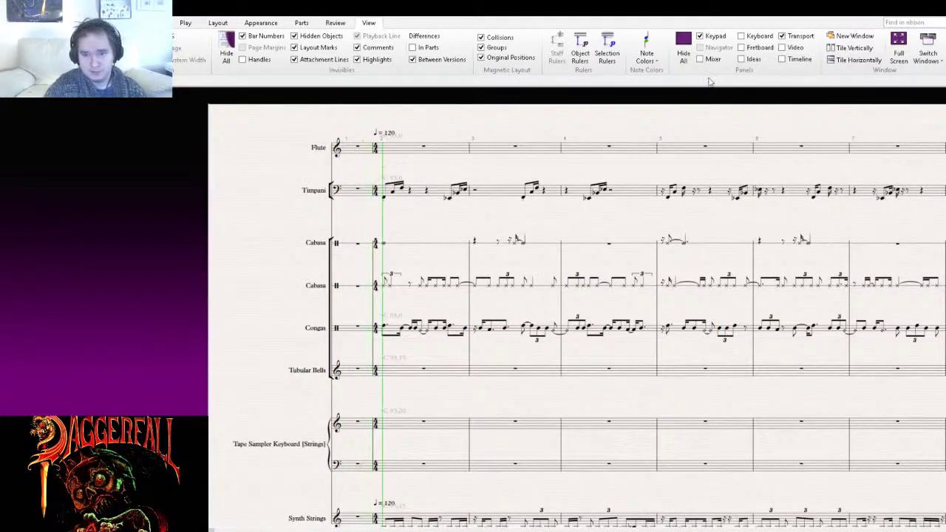
pyautogui.press('m')
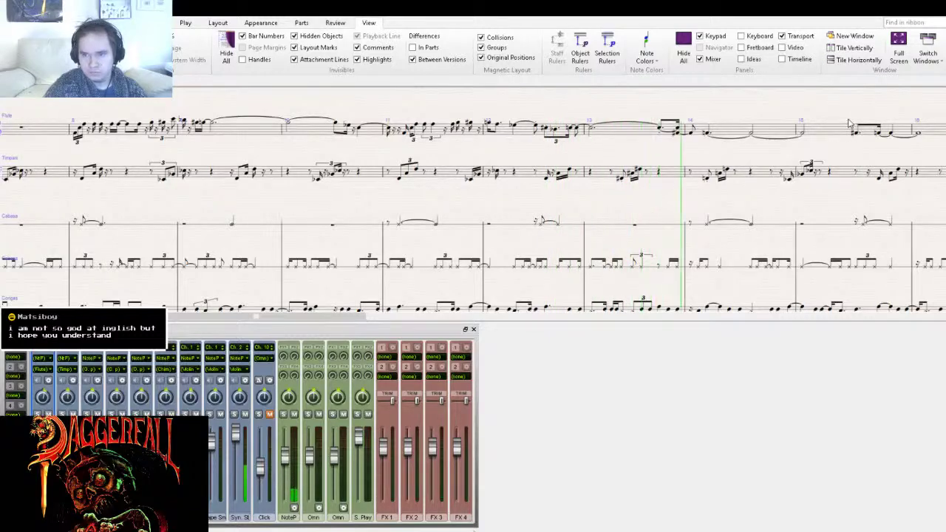
pyautogui.scroll(2, 849, 123)
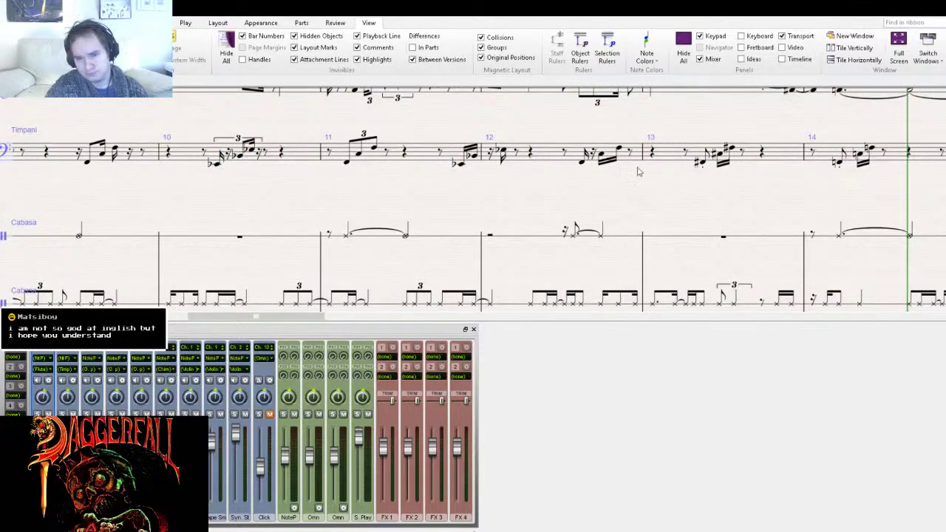
pyautogui.moveTo(668, 198); pyautogui.dragTo(451, 211)
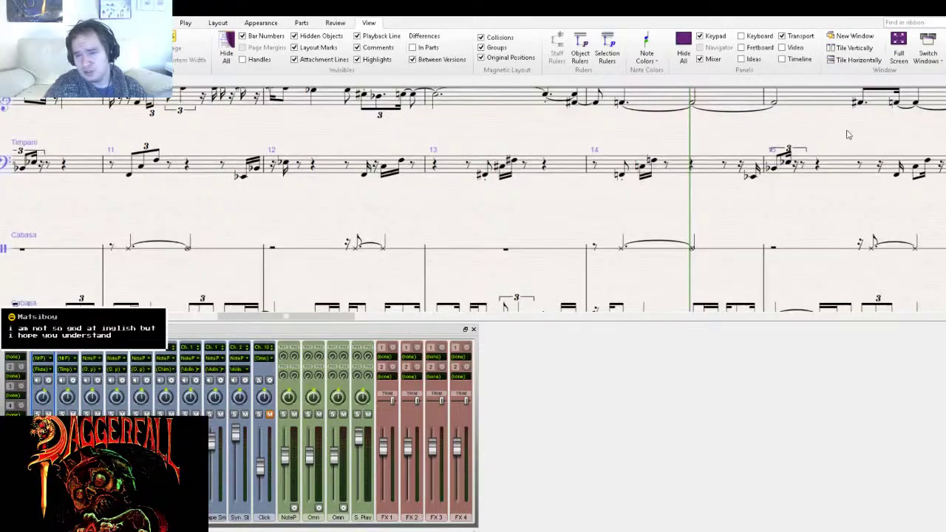
# - Rewind playback to bar 11 and listen to the remaining bars while following the Flute, Timpani and percussion staves
pyautogui.press('[')
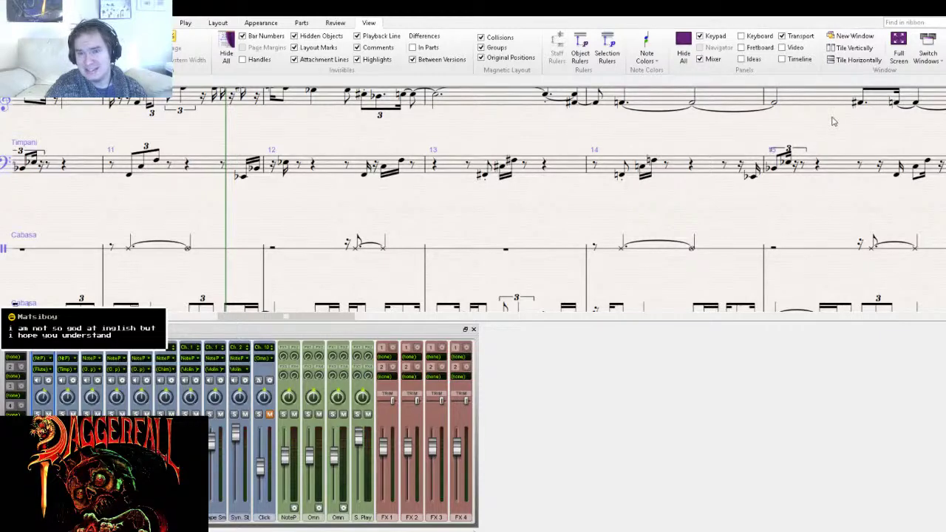
pyautogui.hotkey('ctrl', '-')
pyautogui.press('space')
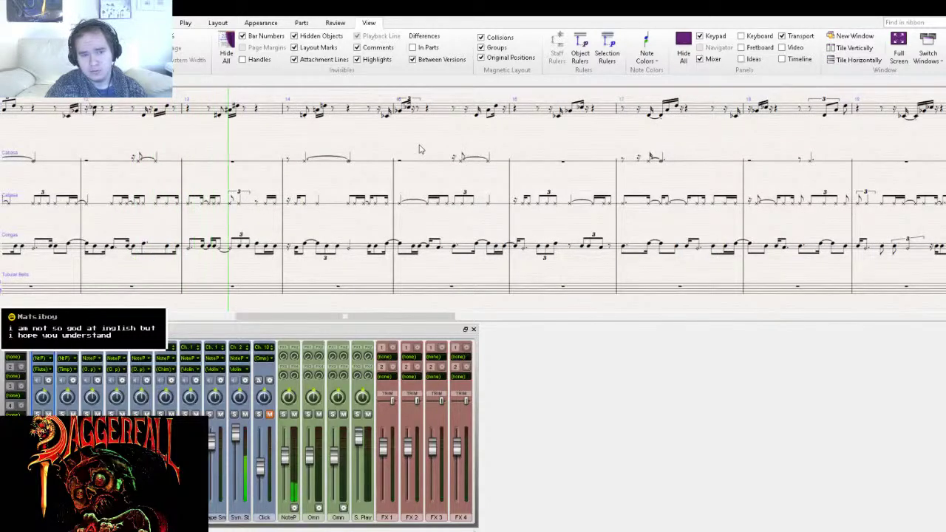
pyautogui.scroll(5, 412, 303)
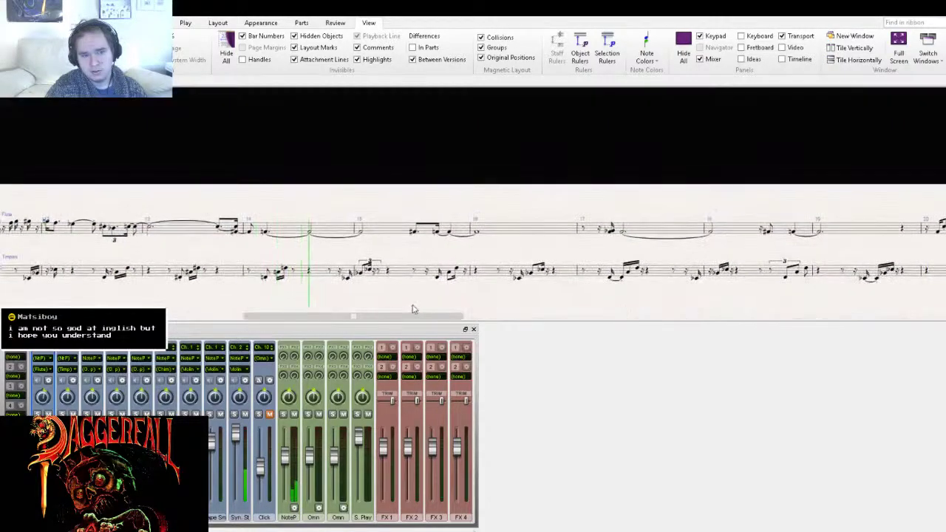
pyautogui.scroll(-4, 391, 186)
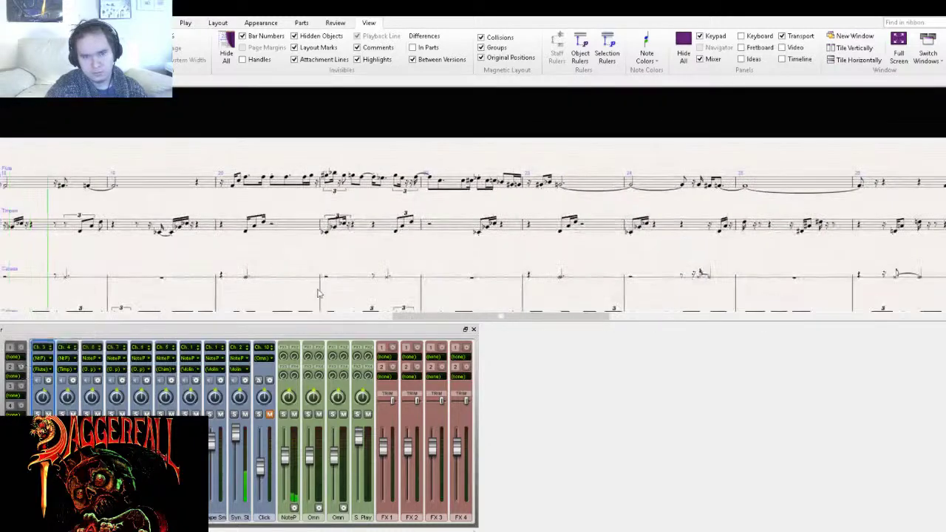
pyautogui.moveTo(289, 238); pyautogui.dragTo(238, 311)
pyautogui.moveTo(354, 170); pyautogui.dragTo(295, 253)
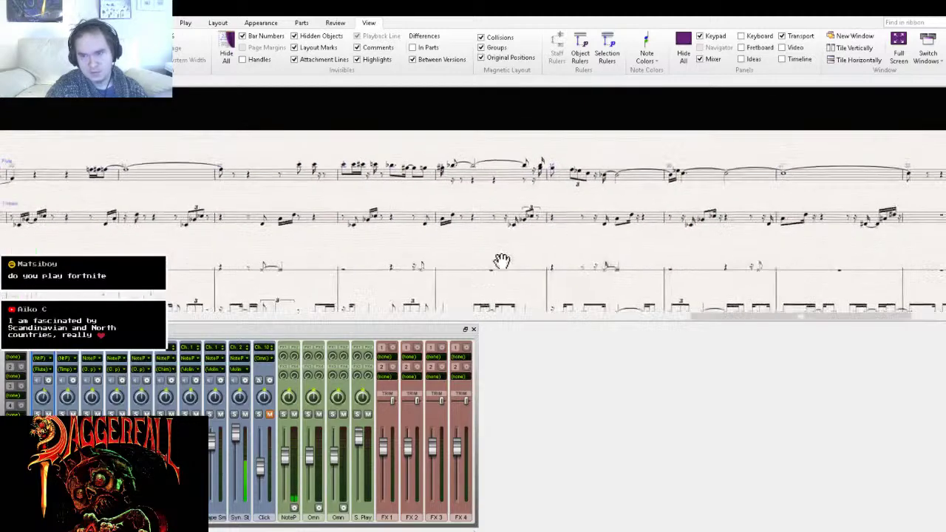
pyautogui.press('space')
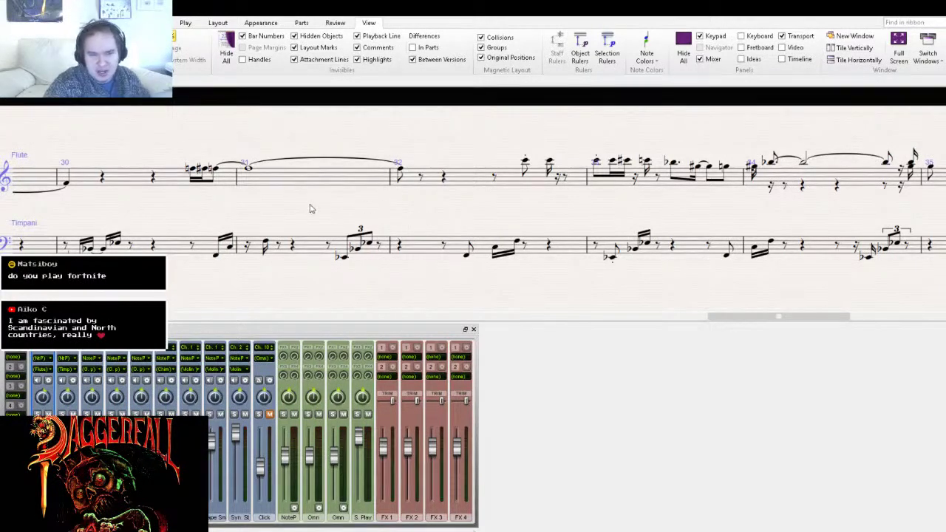
pyautogui.moveTo(308, 207); pyautogui.dragTo(698, 210)
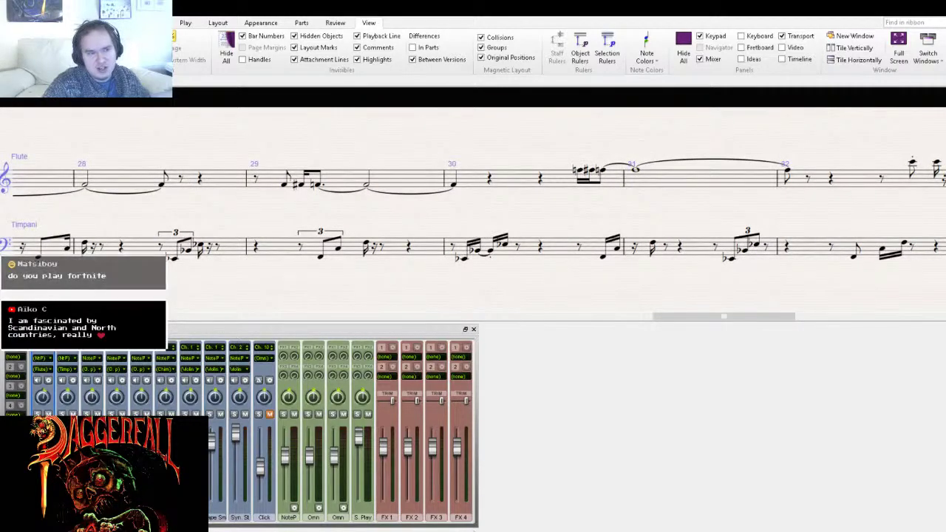
# - Export the score's audio from the start as 20.wav to the Dfmusics2 folder, at 16-bit and 44.1 kHz
pyautogui.click(15, 23)
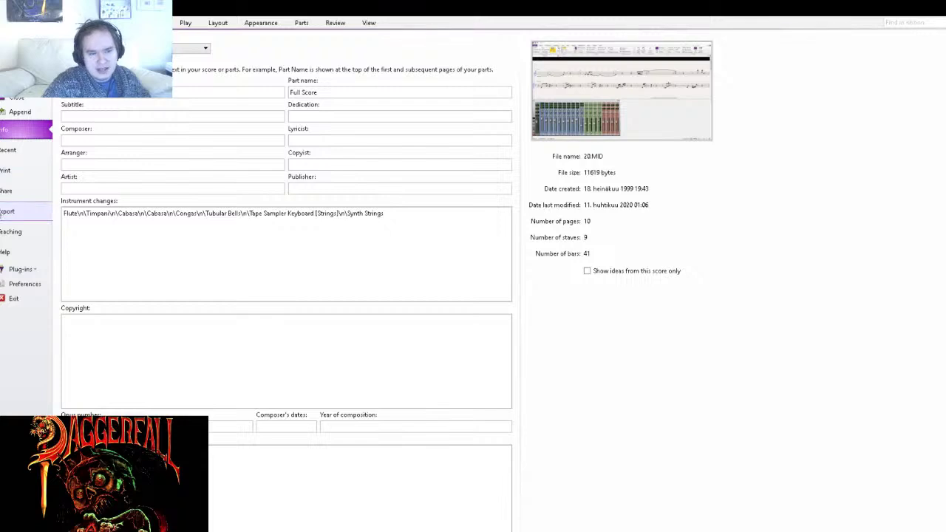
pyautogui.click(6, 212)
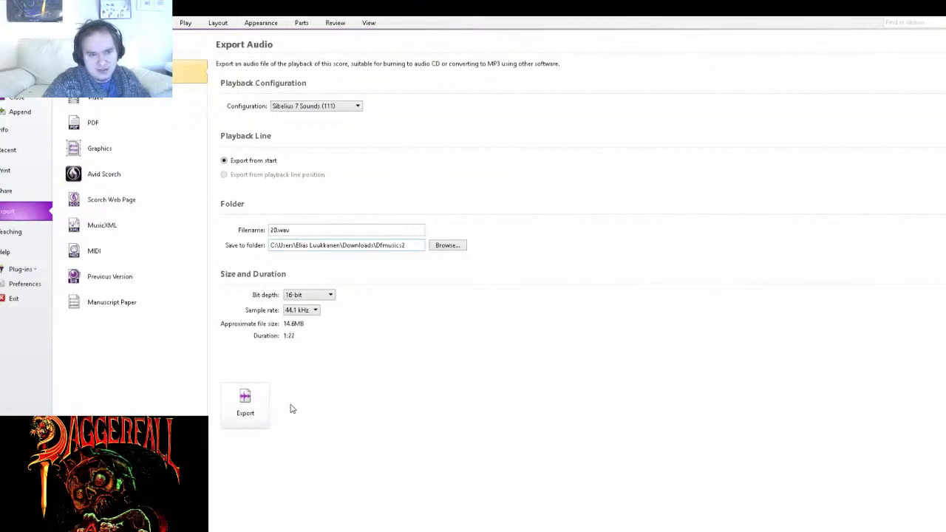
pyautogui.press('Escape')
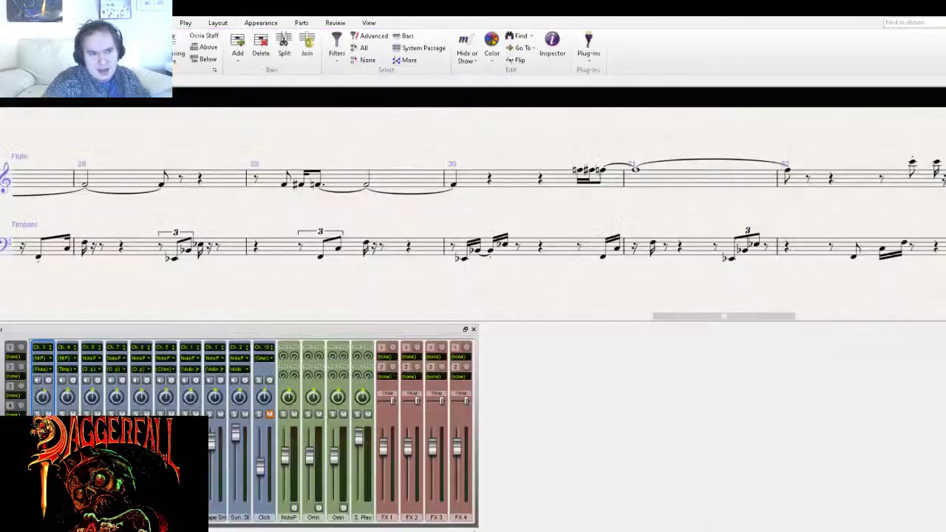
# - Return to the start of the score and export its audio as 20.wav to the Dfmusics2 folder at 16-bit, 44.1 kHz
pyautogui.hotkey('ctrl', 'Home')
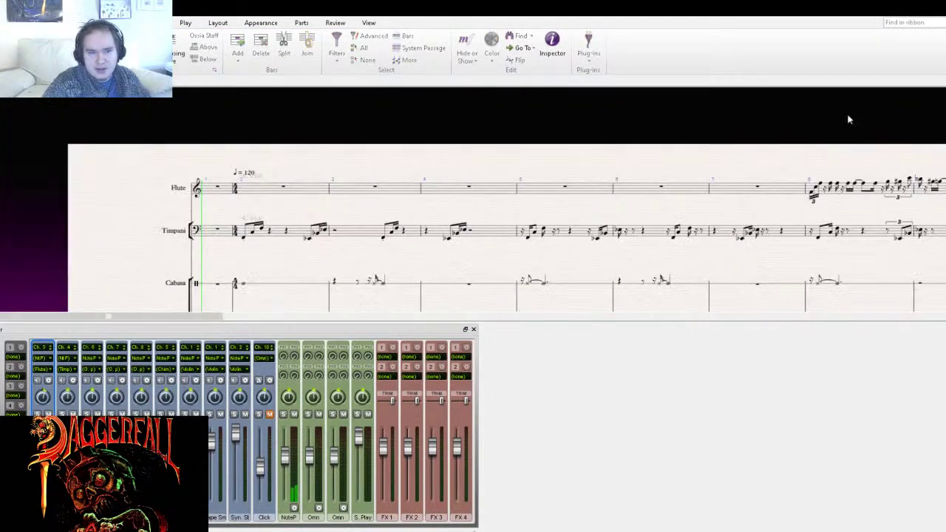
pyautogui.moveTo(173, 212); pyautogui.dragTo(252, 152)
pyautogui.click(6, 23)
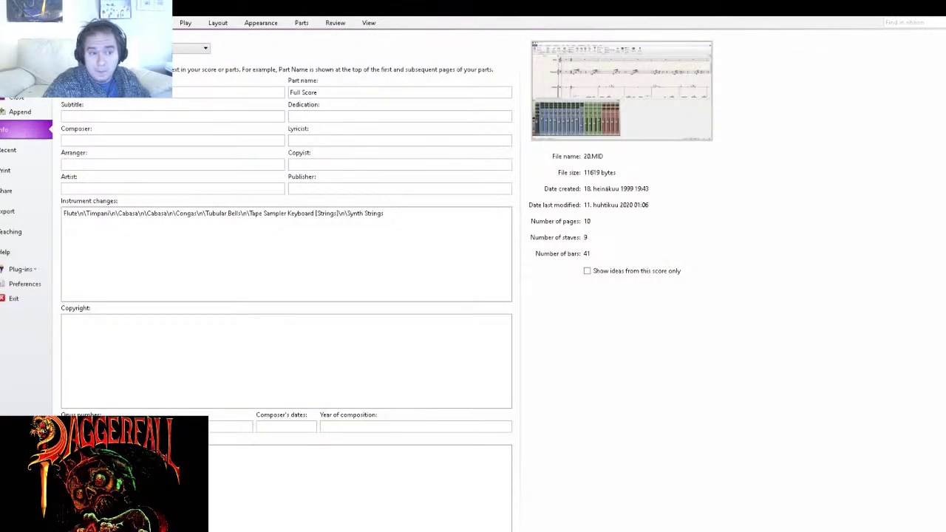
pyautogui.click(22, 213)
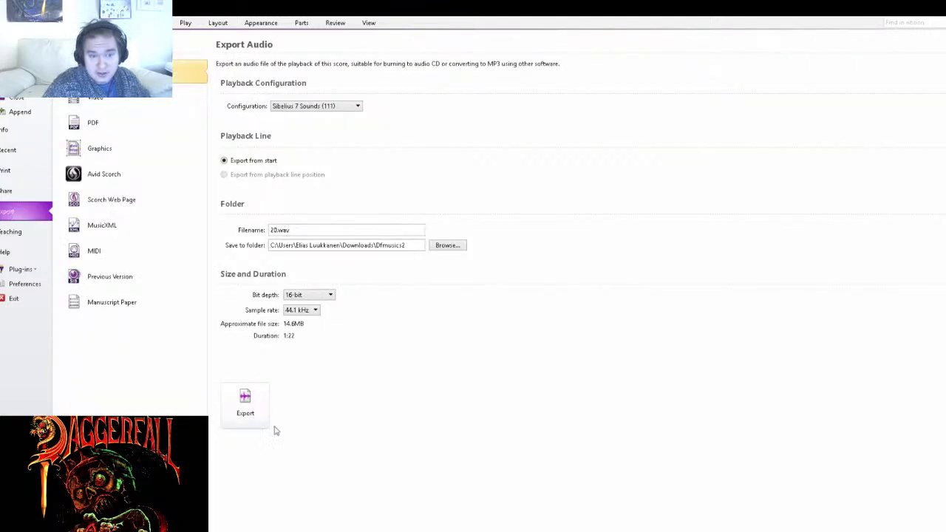
pyautogui.click(246, 413)
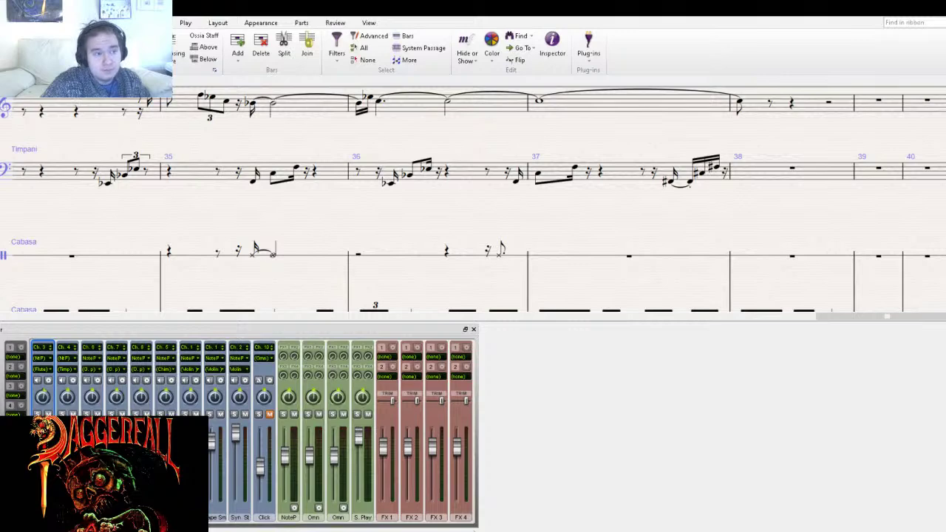
# - Look back through the Flute and Timpani staves from the final bars to bar 1
pyautogui.hotkey('alt', 'f')
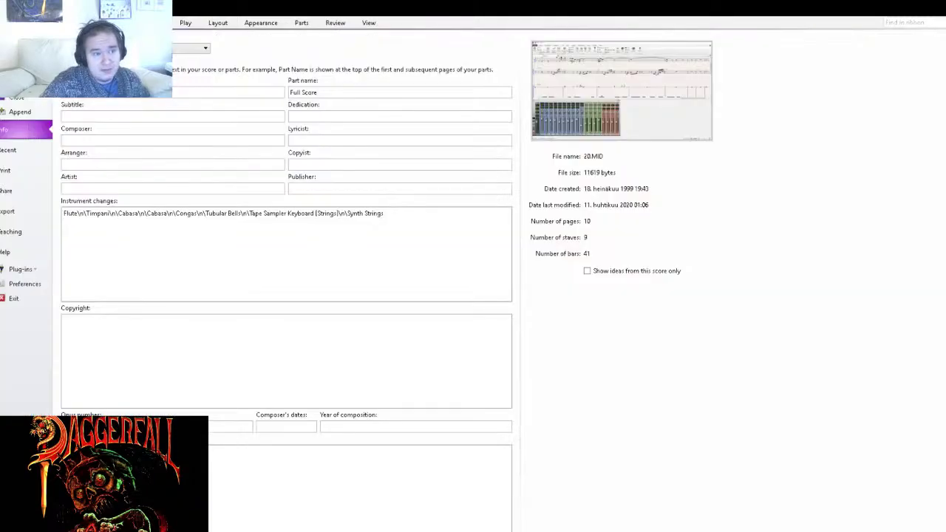
pyautogui.press('Escape')
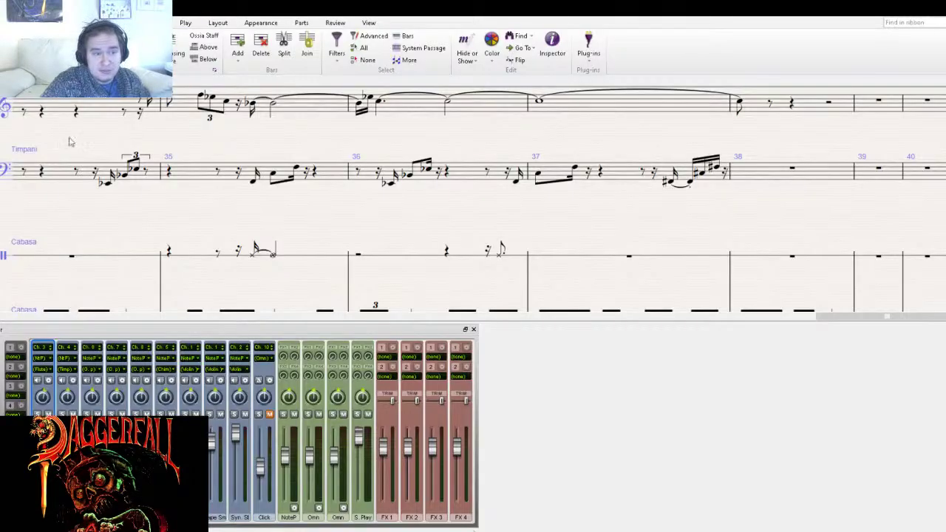
pyautogui.scroll(2, 68, 141)
pyautogui.hscroll(-6, 101, 156)
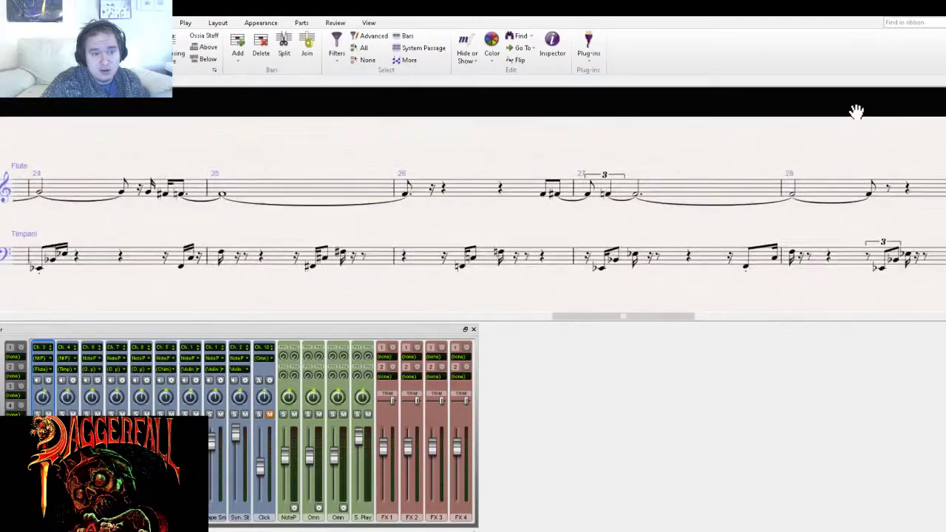
pyautogui.moveTo(267, 136); pyautogui.dragTo(762, 138)
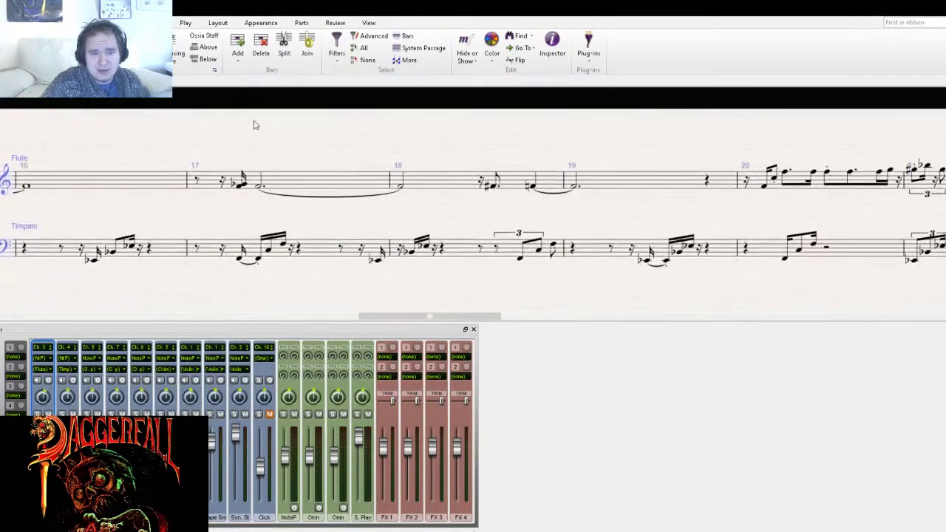
pyautogui.moveTo(254, 123); pyautogui.dragTo(691, 120)
pyautogui.moveTo(195, 125); pyautogui.dragTo(333, 133)
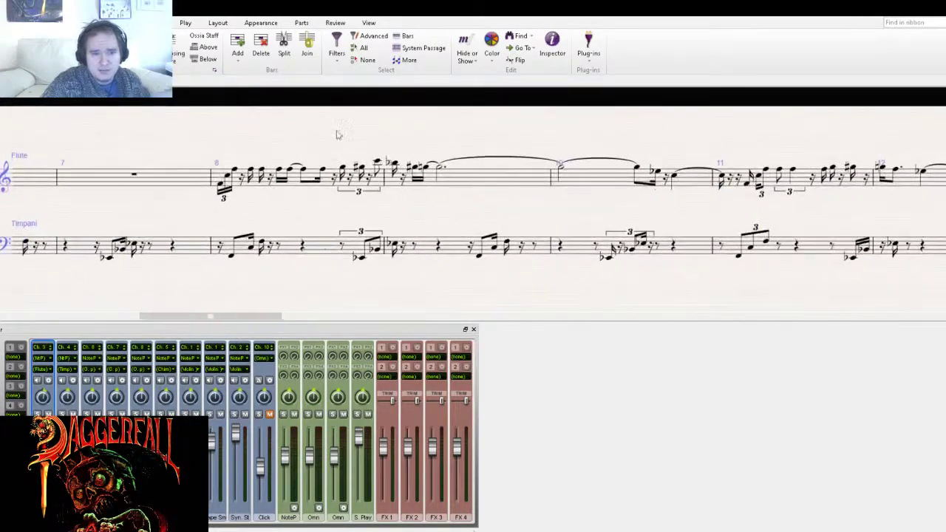
pyautogui.moveTo(64, 136); pyautogui.dragTo(534, 141)
pyautogui.moveTo(157, 165); pyautogui.dragTo(629, 155)
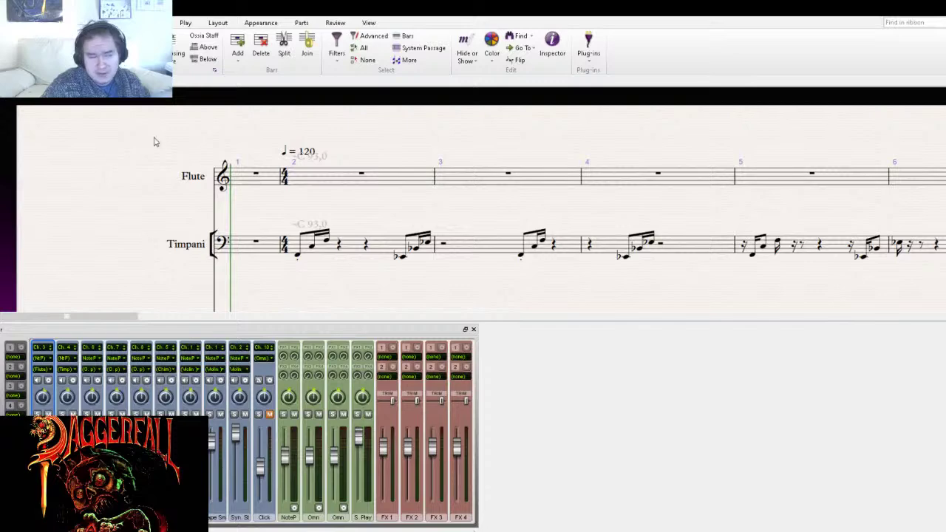
# - Examine the opening bars of every staff, select the second Synth Strings note in bar 2, and return to the Flute staff
pyautogui.moveTo(119, 188); pyautogui.dragTo(144, 67)
pyautogui.moveTo(157, 210); pyautogui.dragTo(166, 118)
pyautogui.moveTo(183, 167); pyautogui.dragTo(173, 77)
pyautogui.moveTo(155, 211)
pyautogui.mouseDown()
pyautogui.moveTo(136, 169)
pyautogui.moveTo(135, 98)
pyautogui.mouseUp()
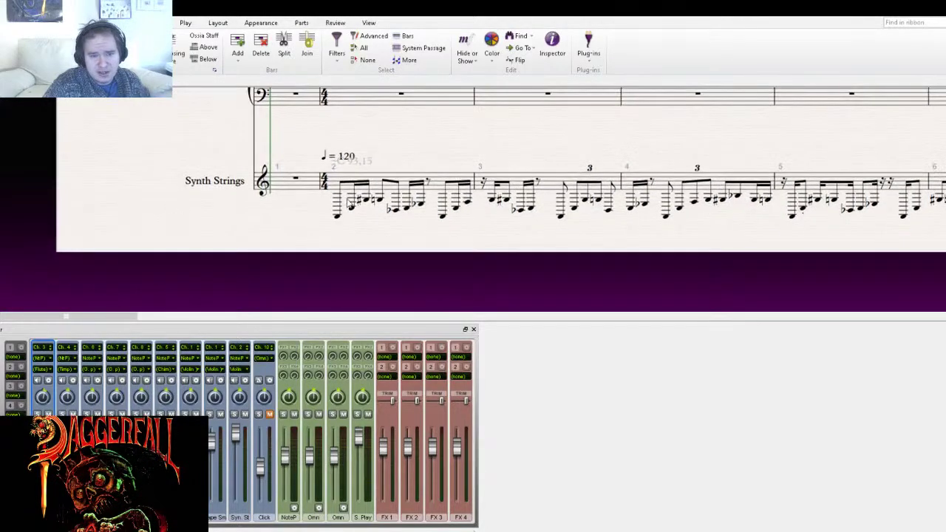
pyautogui.click(352, 208)
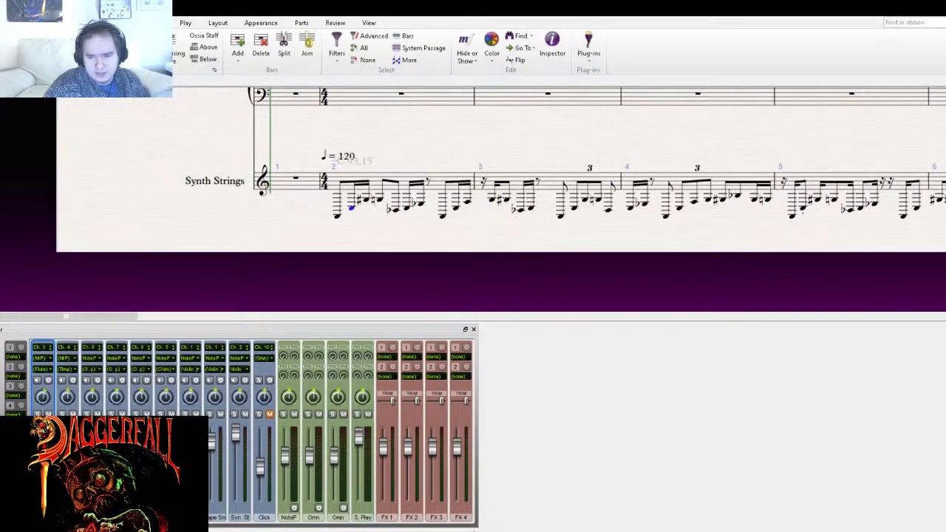
pyautogui.moveTo(195, 143); pyautogui.dragTo(204, 308)
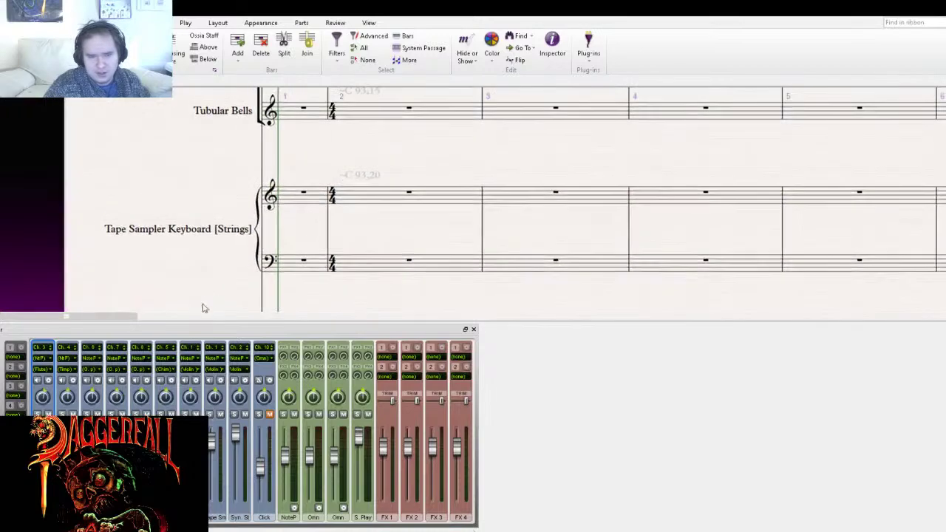
pyautogui.moveTo(185, 189); pyautogui.dragTo(175, 347)
pyautogui.moveTo(176, 208); pyautogui.dragTo(176, 342)
pyautogui.scroll(3, 190, 244)
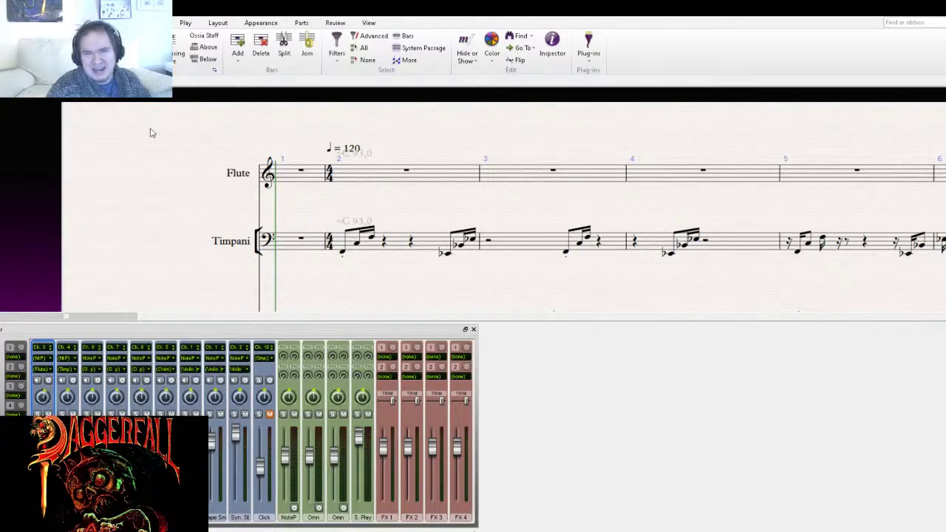
# - Review the opening bars once more from Timpani down to Synth Strings and back up to the Flute staff
pyautogui.scroll(-3, 198, 234)
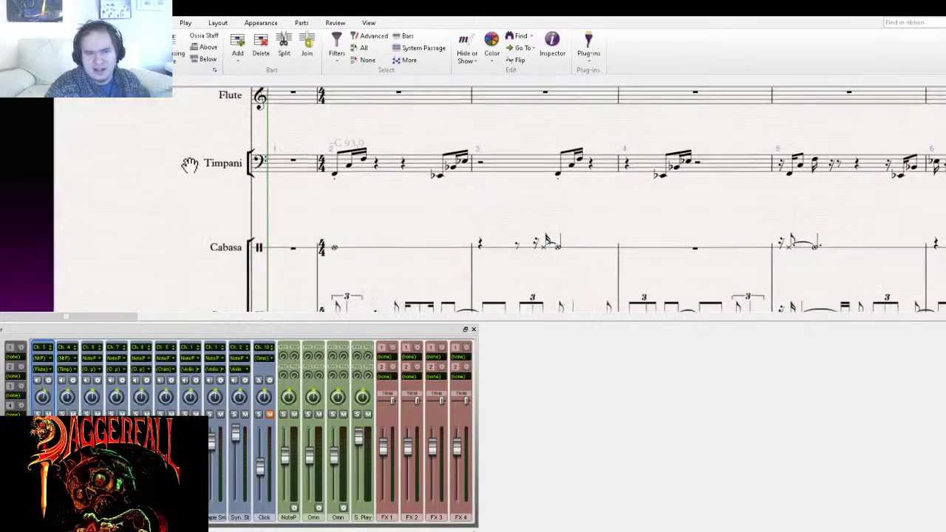
pyautogui.scroll(-6, 182, 249)
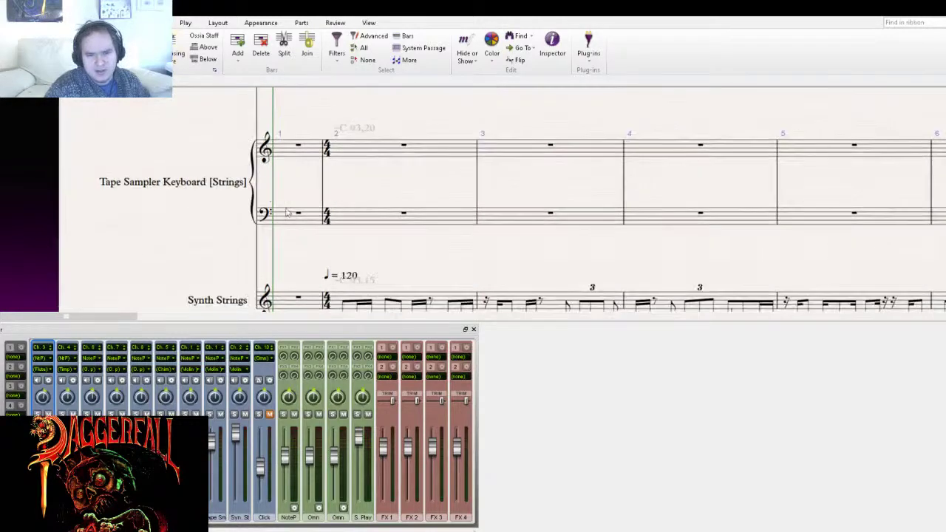
pyautogui.scroll(-2, 369, 222)
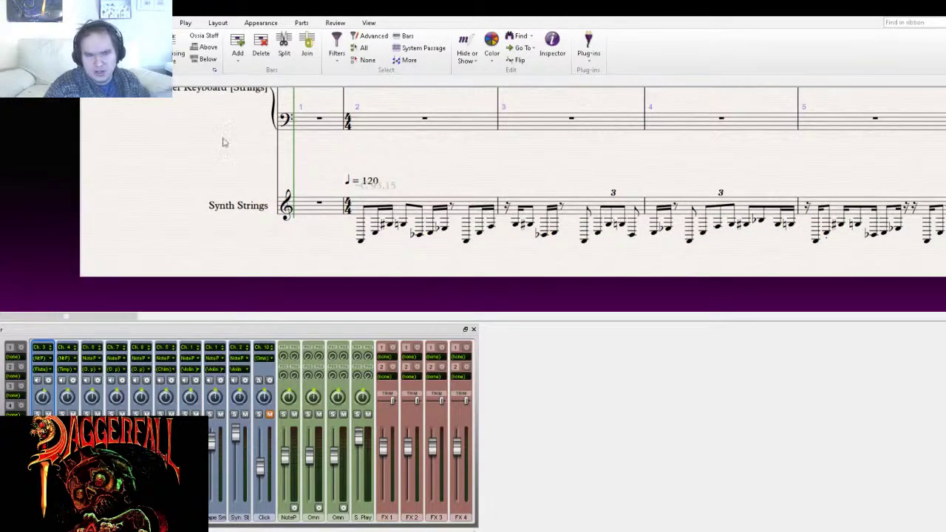
pyautogui.scroll(4, 229, 193)
pyautogui.scroll(4, 237, 213)
pyautogui.scroll(3, 207, 236)
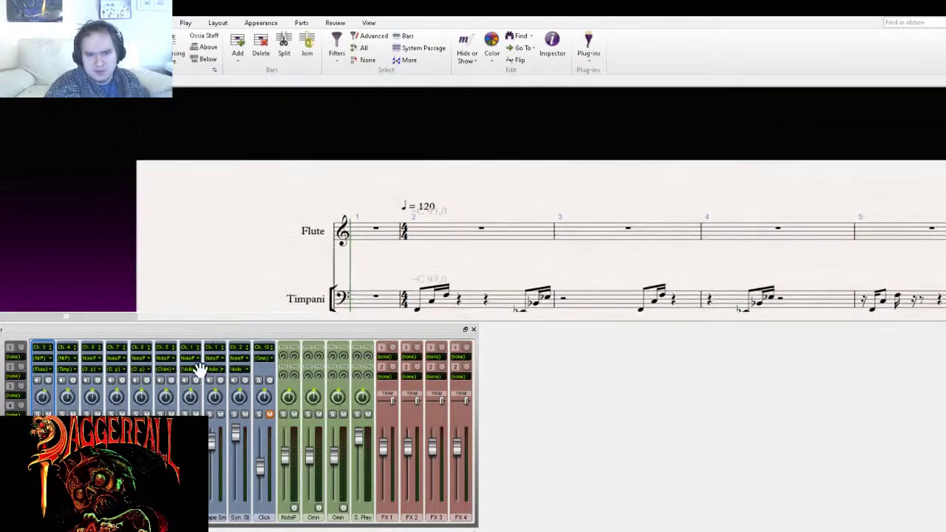
pyautogui.click(14, 22)
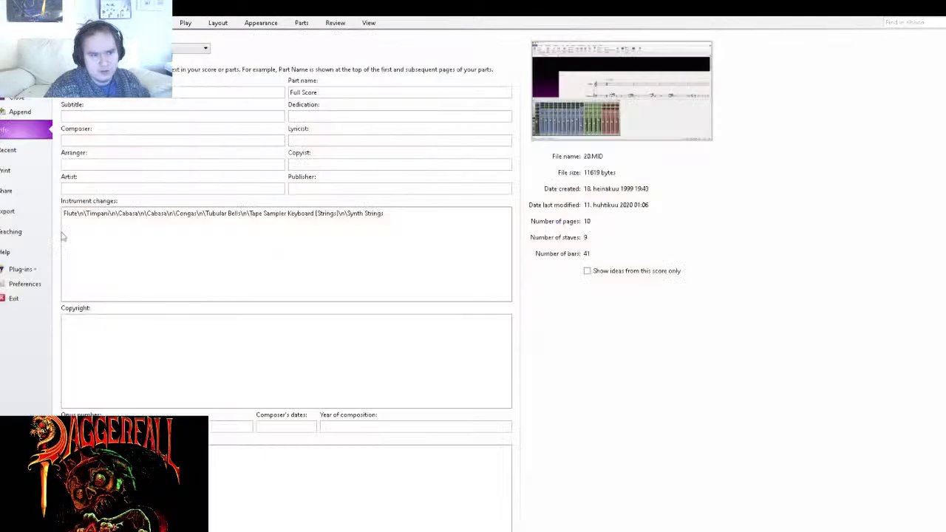
pyautogui.click(15, 211)
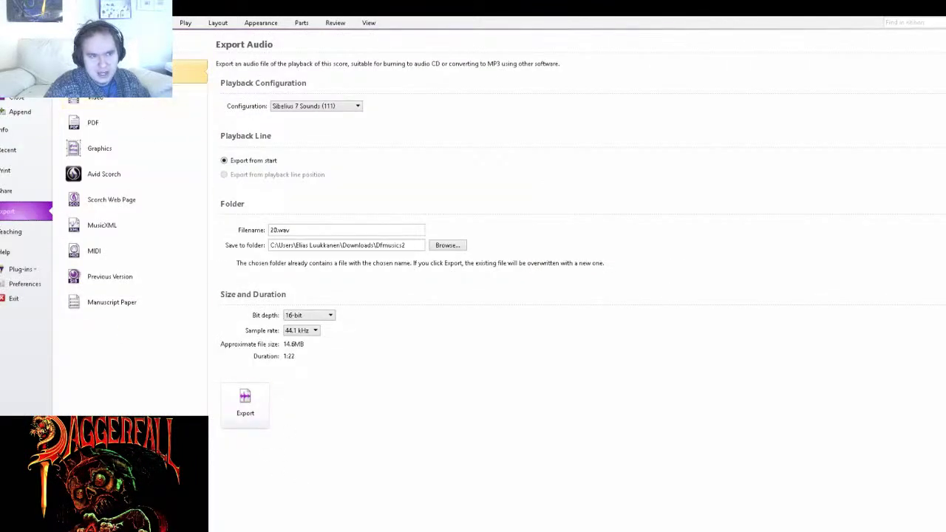
pyautogui.press('Escape')
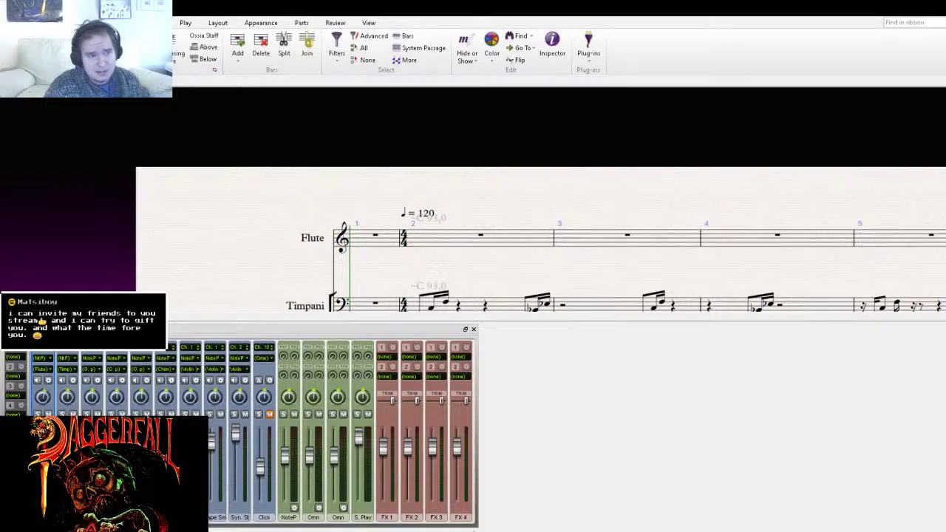
pyautogui.click(15, 23)
pyautogui.click(15, 23)
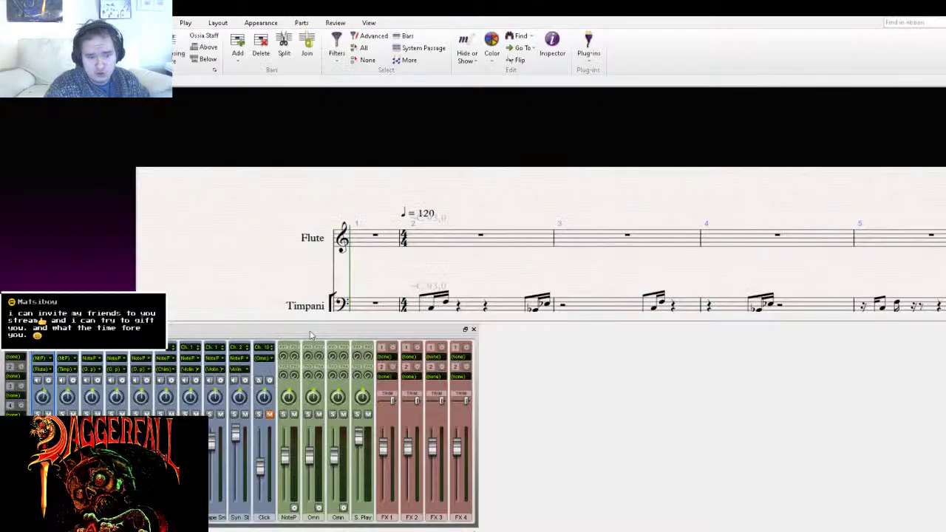
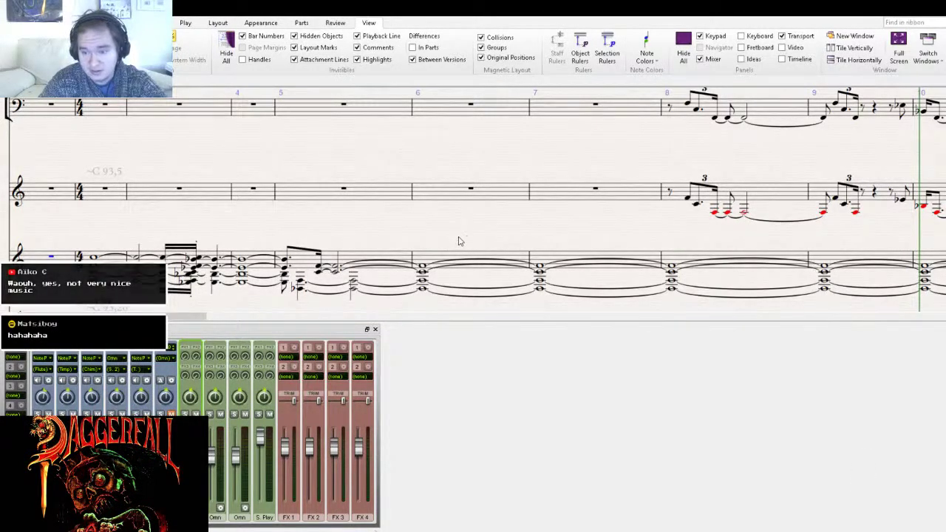
# - Go back to the opening bars and select the upper notes of the Synth Strings chords from bar 2
pyautogui.moveTo(431, 237); pyautogui.dragTo(644, 236)
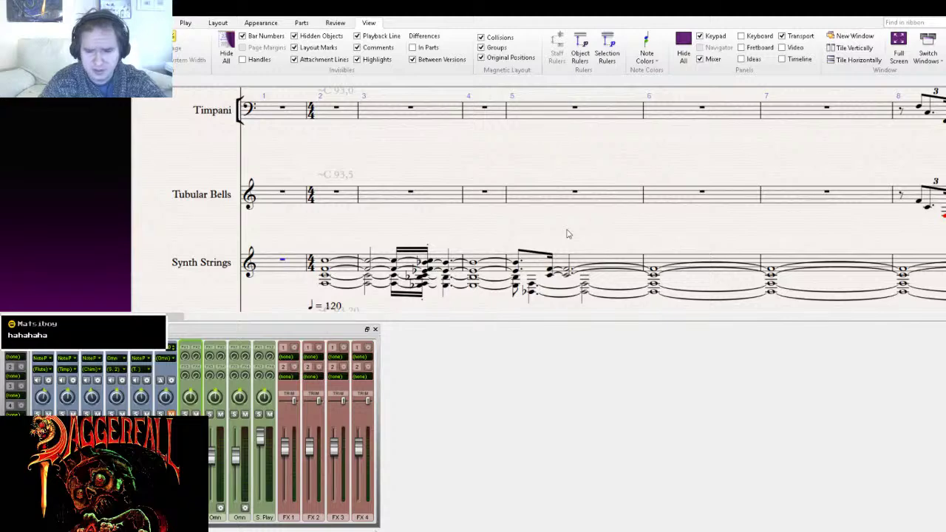
pyautogui.moveTo(567, 234); pyautogui.dragTo(524, 194)
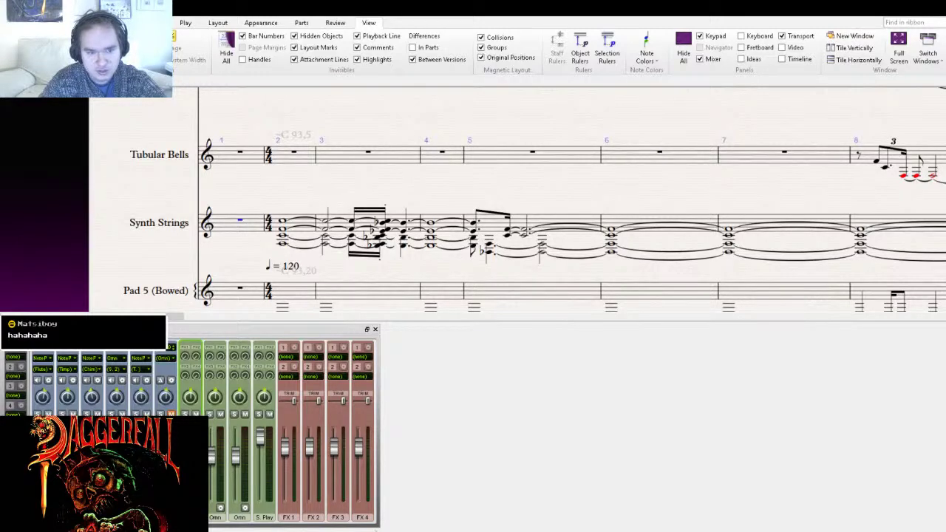
pyautogui.tripleClick(284, 228)
pyautogui.click(284, 228)
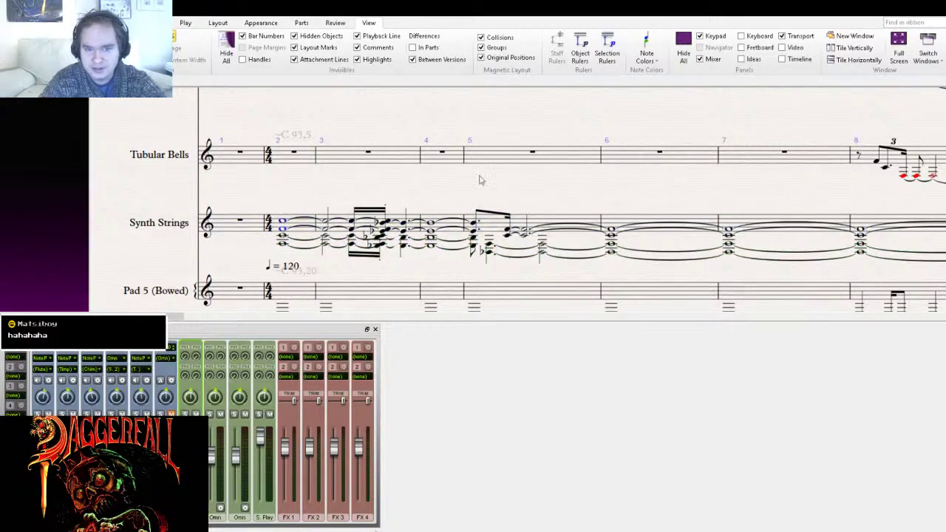
# - Export the score's audio from the start as 21.wav to the Dfmusics2 folder at 16-bit, 44.1 kHz
pyautogui.click(15, 22)
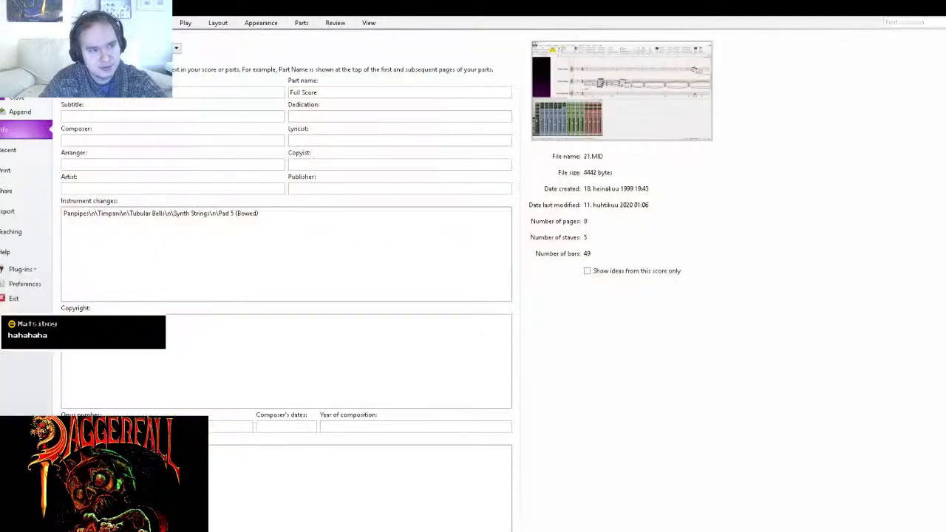
pyautogui.click(9, 211)
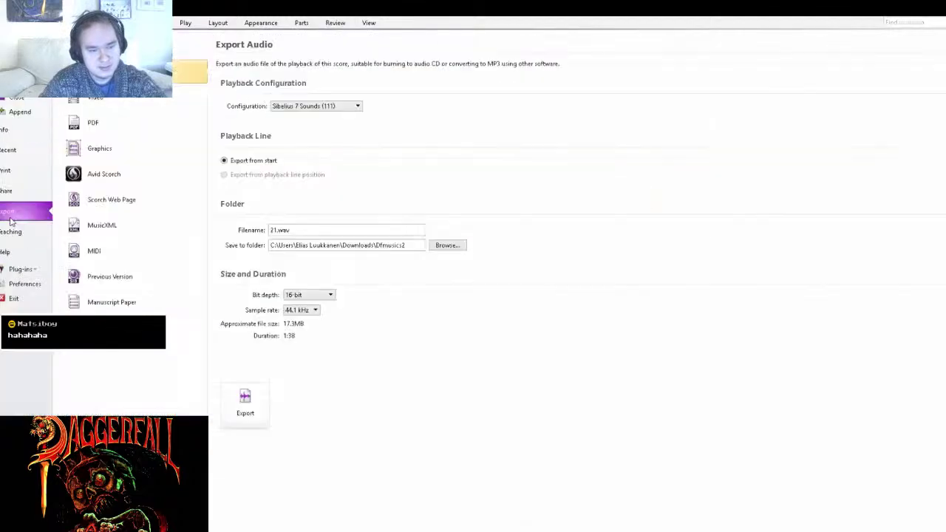
pyautogui.click(238, 400)
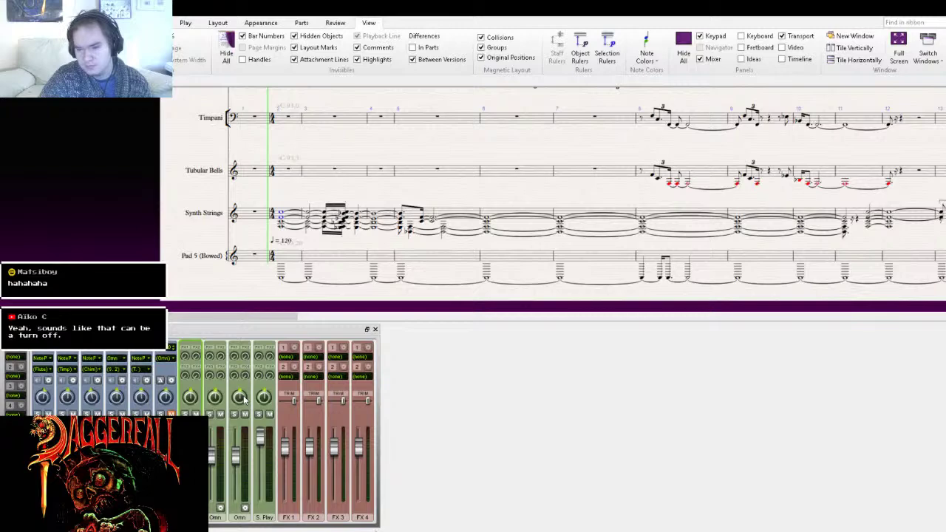
pyautogui.press('space')
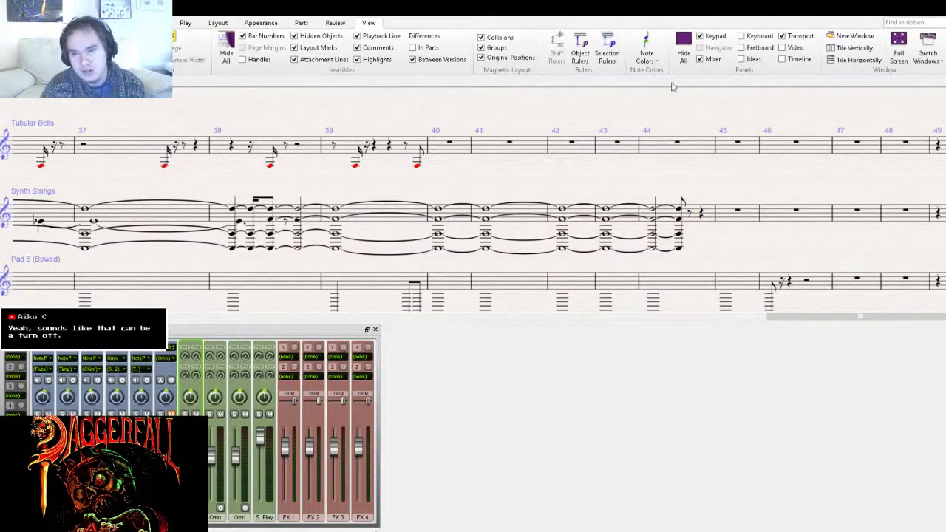
# - Return to the start of the score and look over the opening bars from the Panpipes down to the Synth Strings staff
pyautogui.hotkey('ctrl', 'Home')
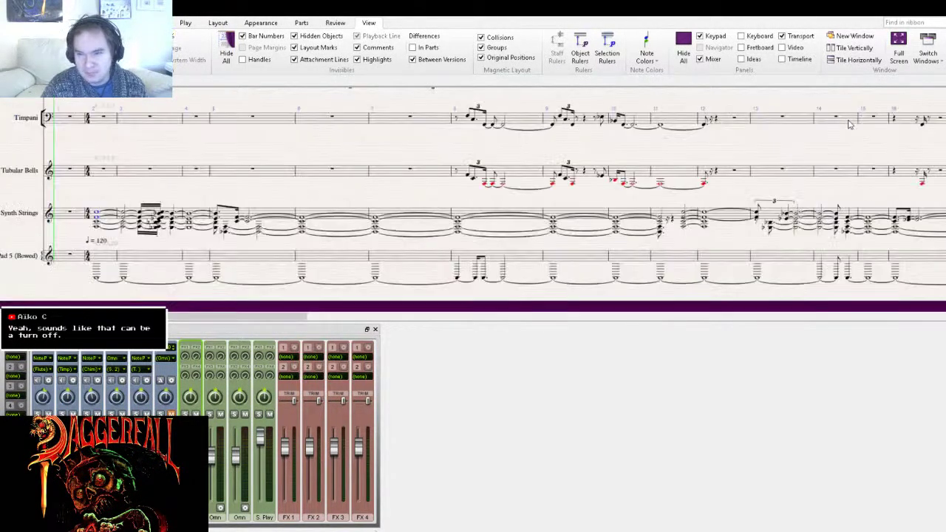
pyautogui.moveTo(161, 155); pyautogui.dragTo(252, 259)
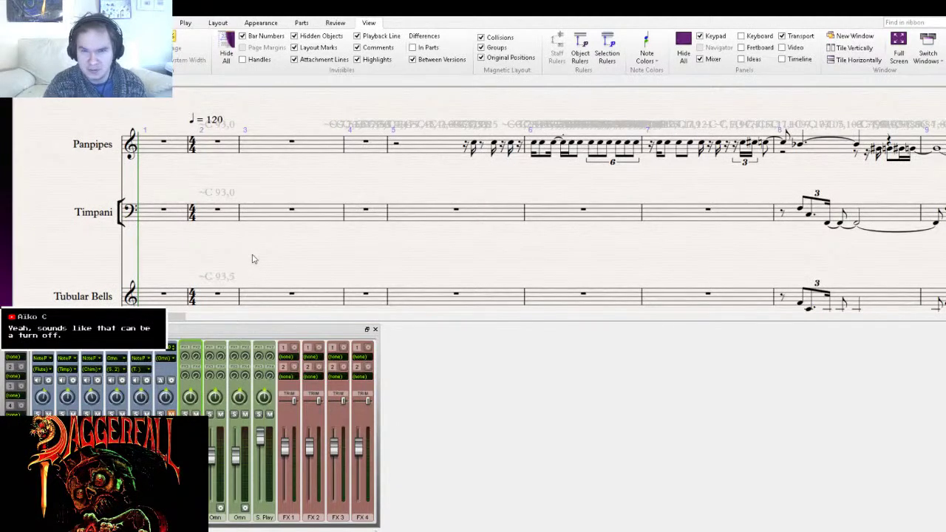
pyautogui.moveTo(252, 259); pyautogui.dragTo(285, 131)
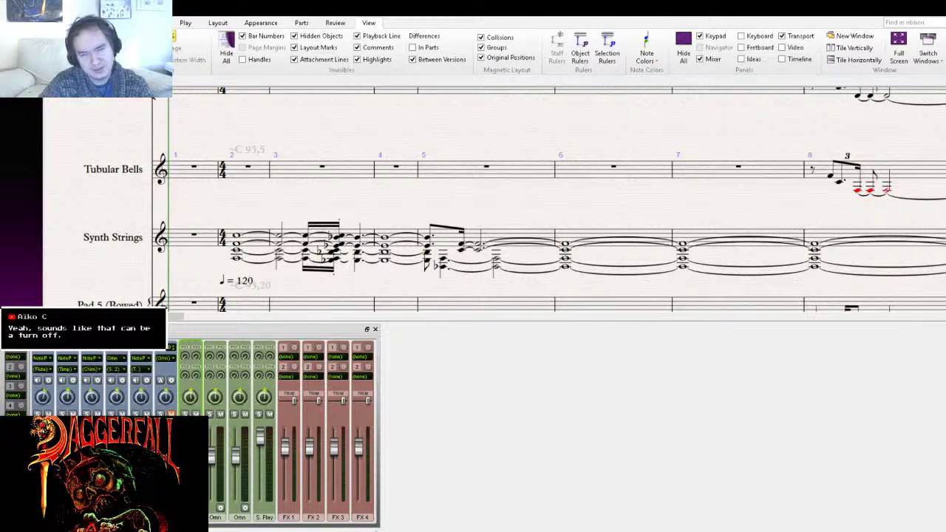
pyautogui.hotkey('alt', 'f')
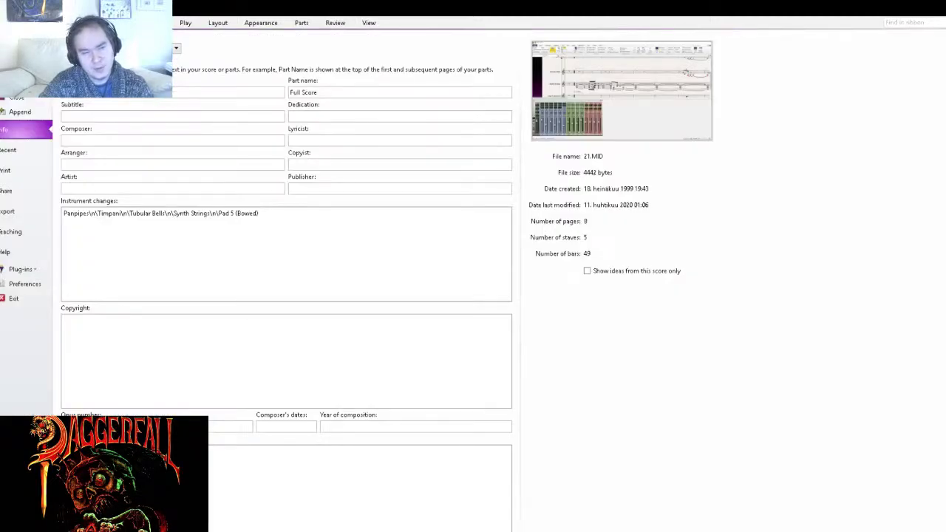
pyautogui.press('Escape')
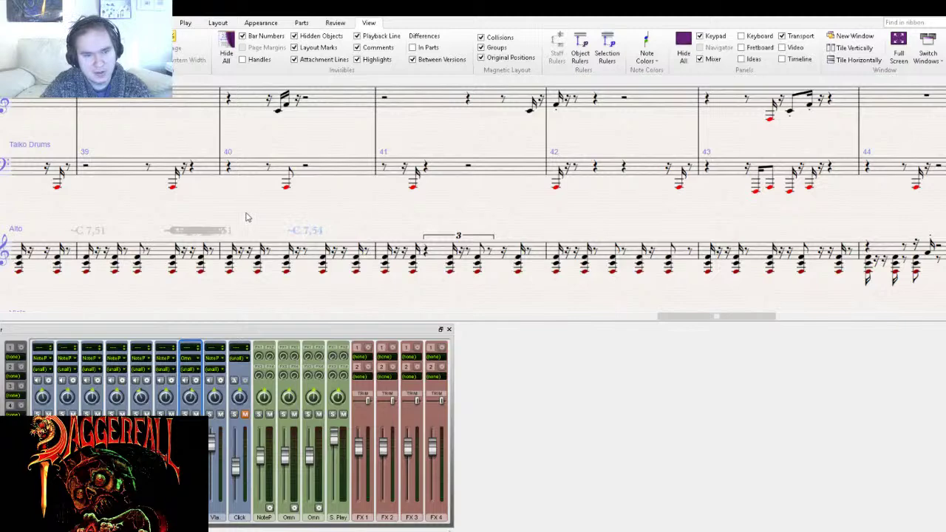
# - Delete the hidden ~C 7 volume messages above the Alto staff from bar 40 back to bar 29
pyautogui.moveTo(245, 213); pyautogui.dragTo(519, 236)
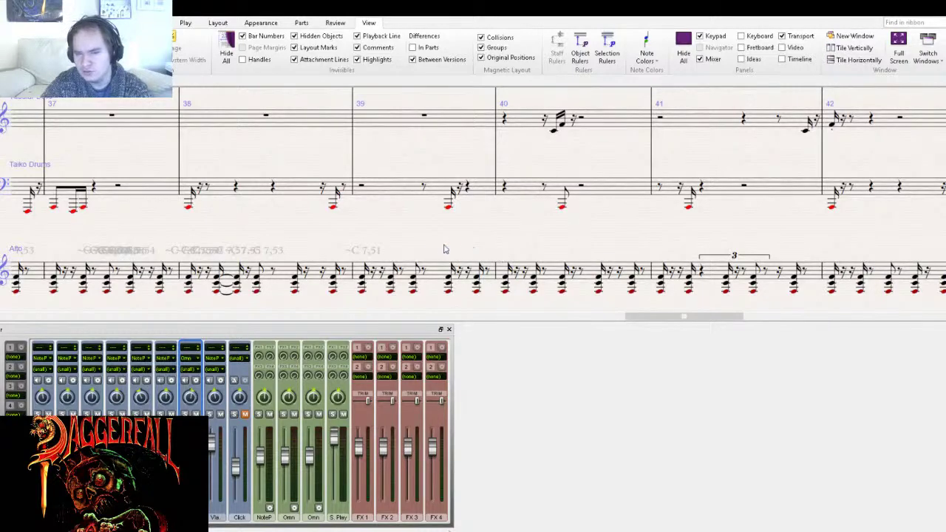
pyautogui.moveTo(426, 249); pyautogui.dragTo(518, 247)
pyautogui.moveTo(397, 247); pyautogui.dragTo(520, 255)
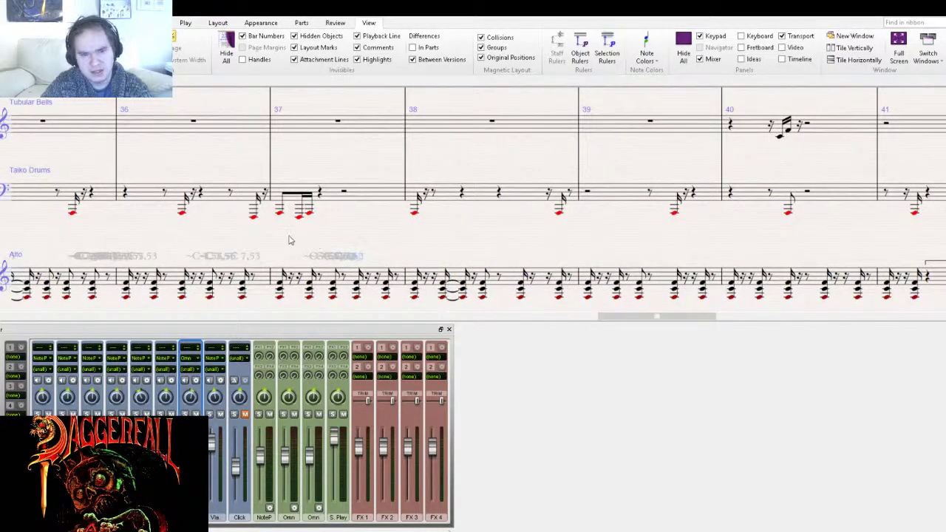
pyautogui.moveTo(279, 242); pyautogui.dragTo(649, 259)
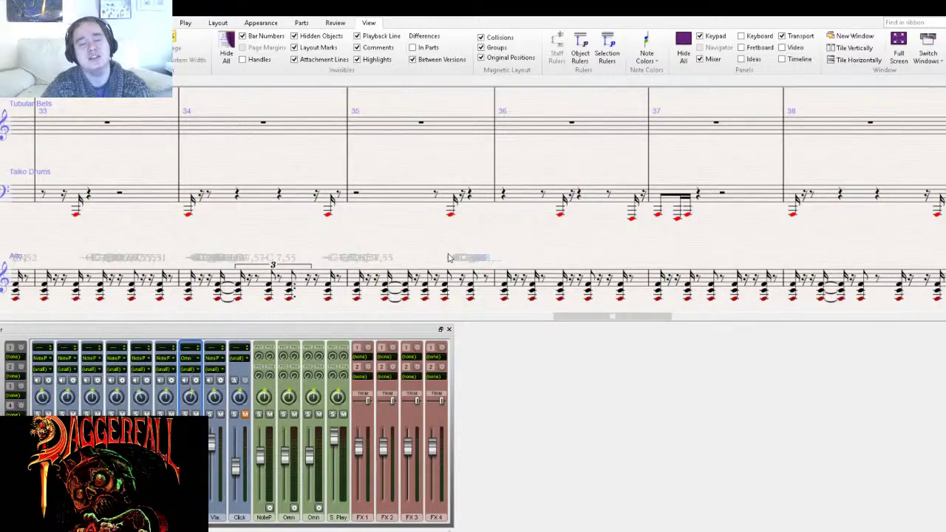
pyautogui.moveTo(415, 257); pyautogui.dragTo(690, 252)
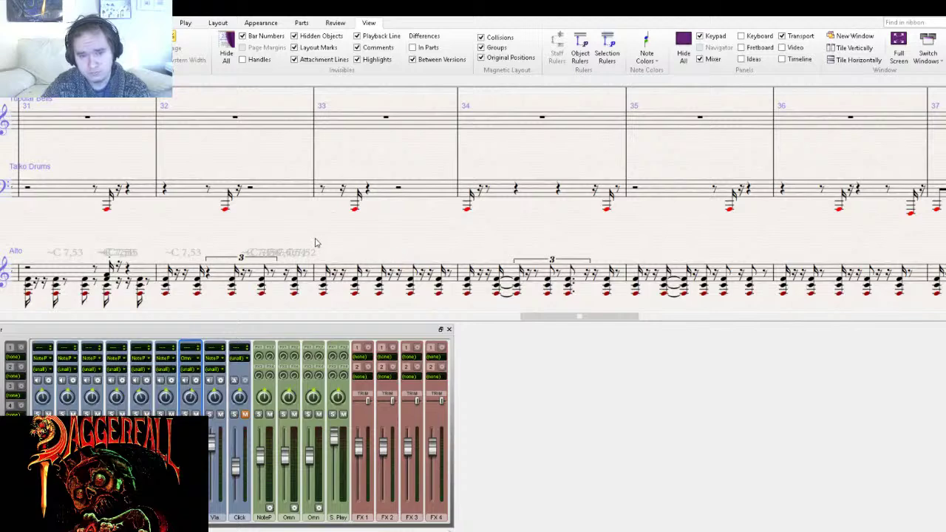
pyautogui.hscroll(-5, 596, 234)
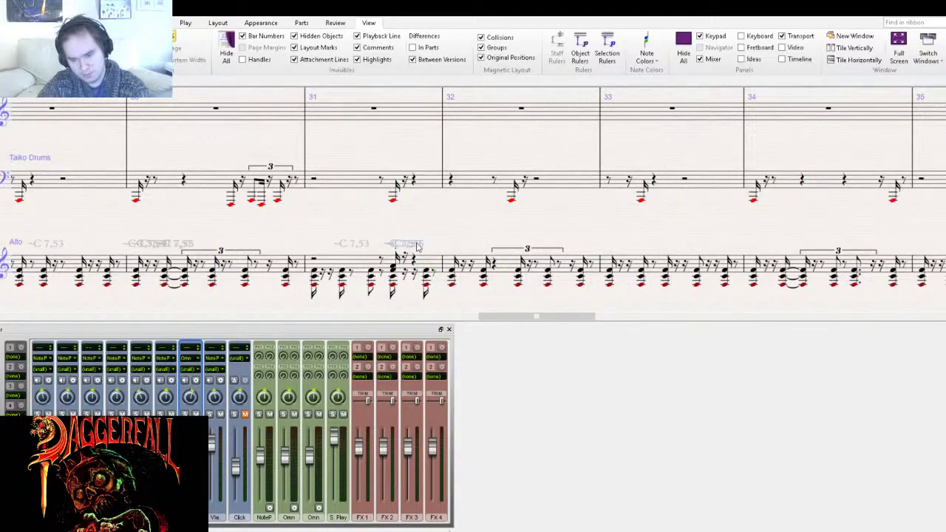
pyautogui.moveTo(283, 243); pyautogui.dragTo(703, 210)
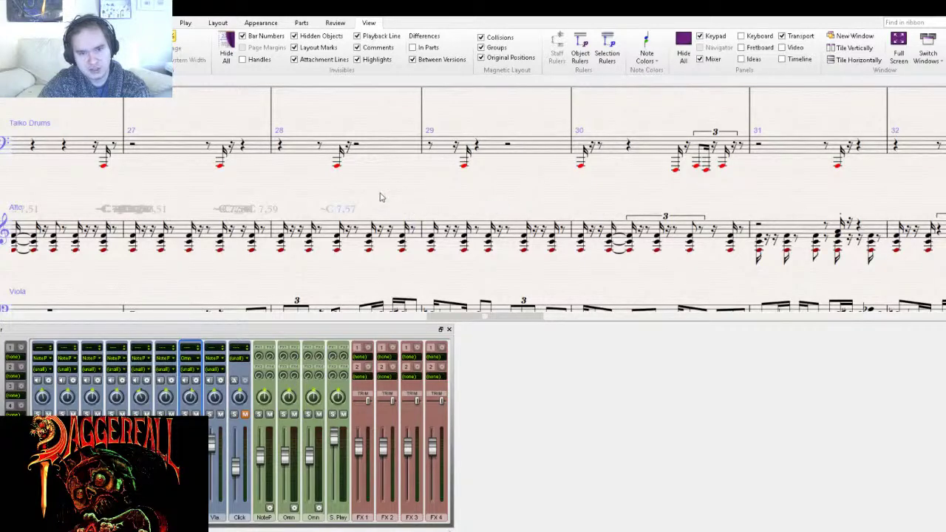
# - Delete the remaining hidden ~C 7 volume messages above the Alto staff from bar 28 back to its entry in bar 14
pyautogui.moveTo(380, 197); pyautogui.dragTo(631, 226)
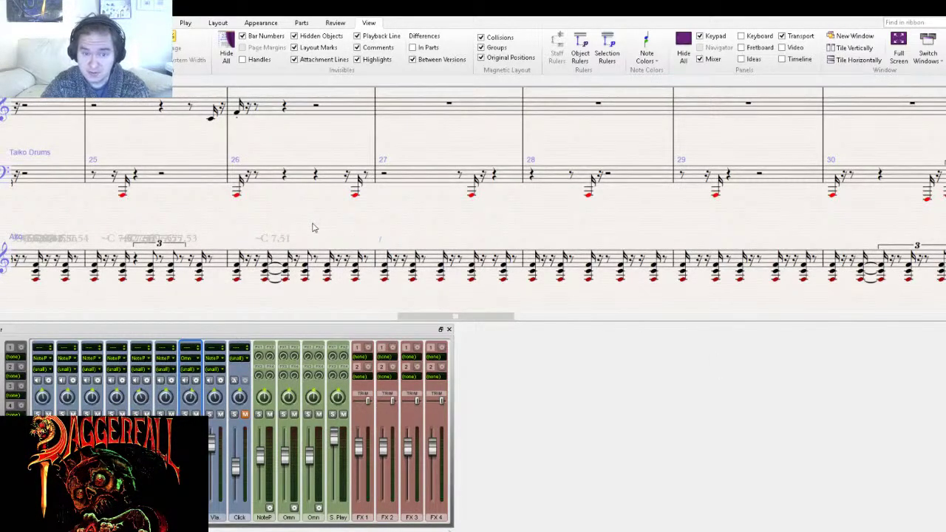
pyautogui.moveTo(312, 228); pyautogui.dragTo(520, 233)
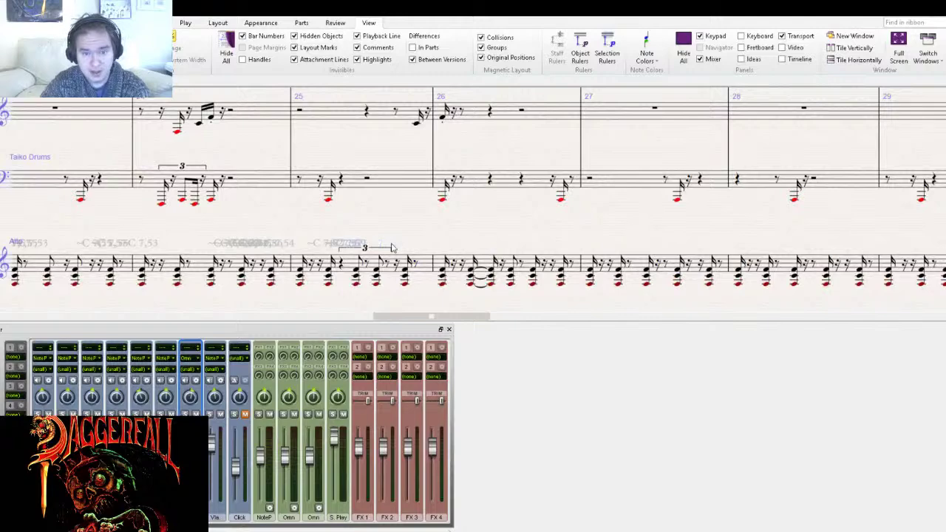
pyautogui.moveTo(309, 245); pyautogui.dragTo(480, 240)
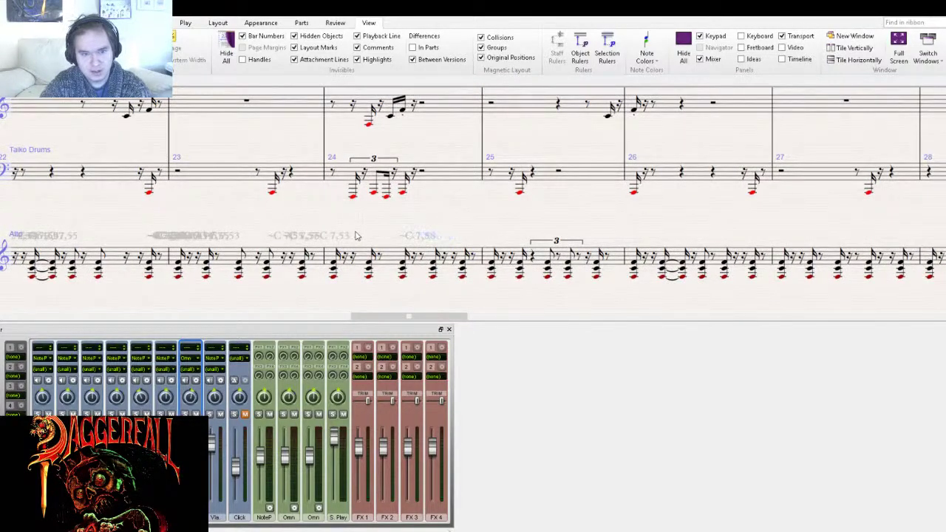
pyautogui.moveTo(259, 239); pyautogui.dragTo(660, 246)
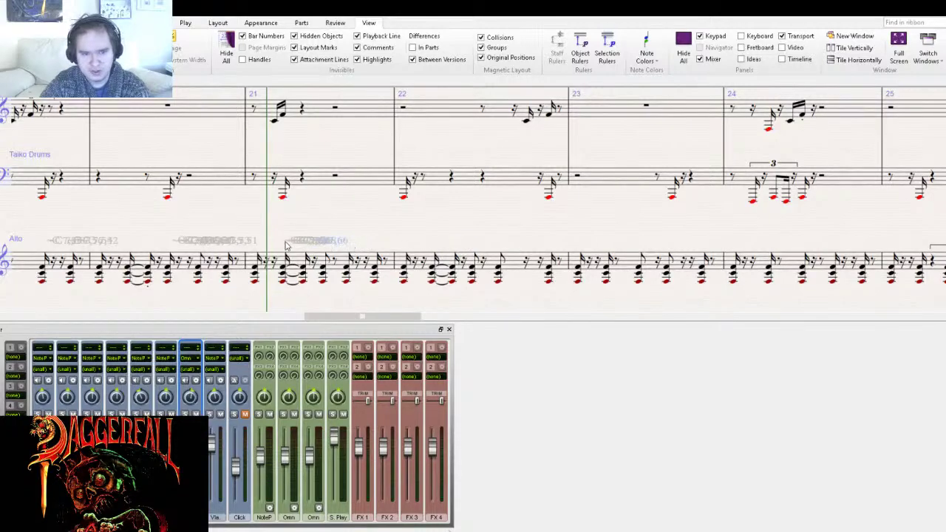
pyautogui.moveTo(275, 246); pyautogui.dragTo(752, 233)
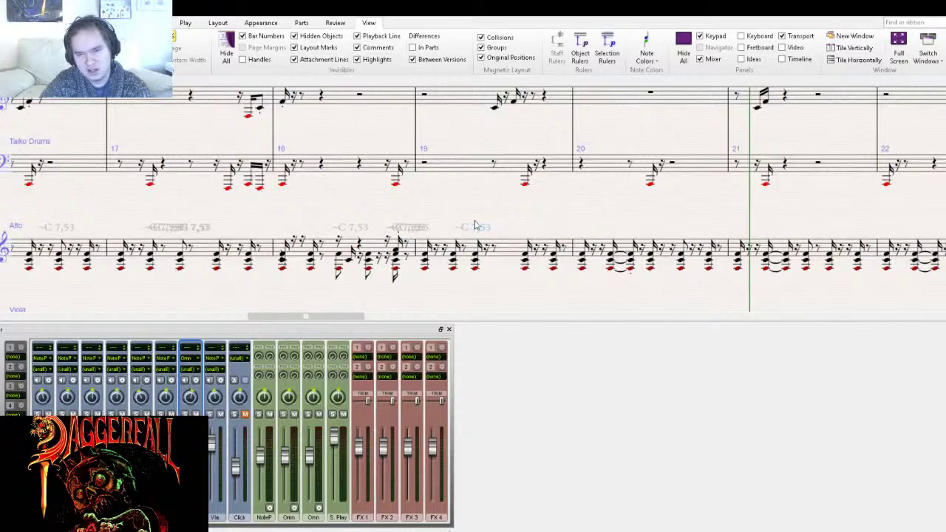
pyautogui.moveTo(475, 225); pyautogui.dragTo(721, 232)
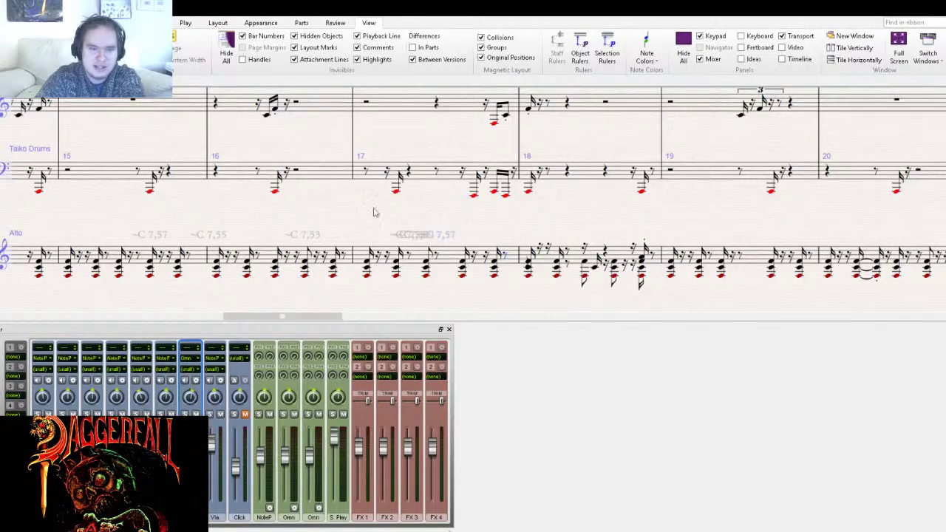
pyautogui.moveTo(413, 208); pyautogui.dragTo(671, 203)
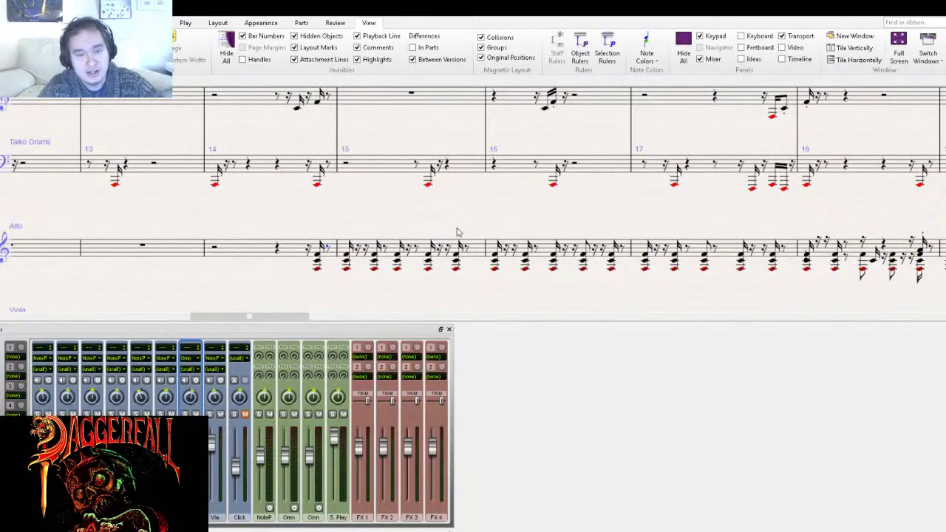
# - Return to the start of the score and delete the hidden ~C 93 messages at bar 2 of the Alto and Viola staves
pyautogui.moveTo(266, 210); pyautogui.dragTo(316, 308)
pyautogui.moveTo(525, 178); pyautogui.dragTo(135, 233)
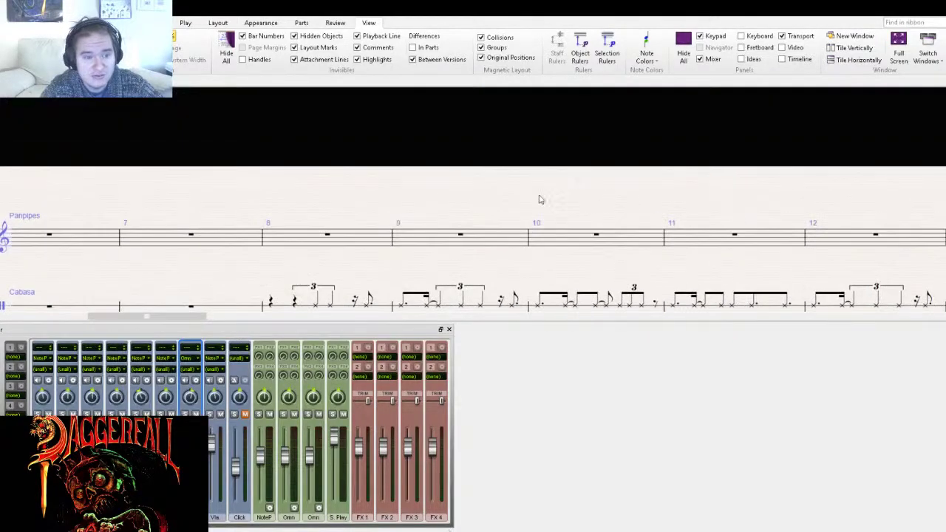
pyautogui.hotkey('ctrl', 'Home')
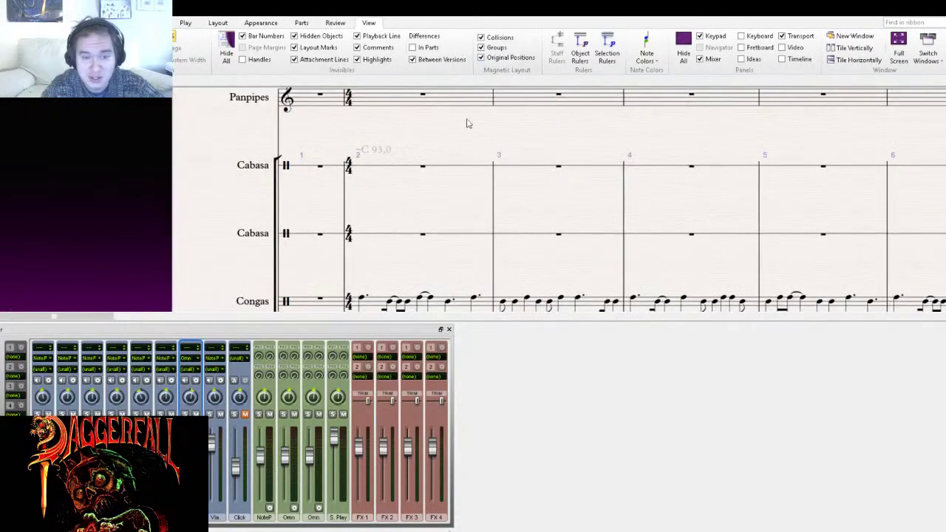
pyautogui.moveTo(403, 165); pyautogui.dragTo(466, 137)
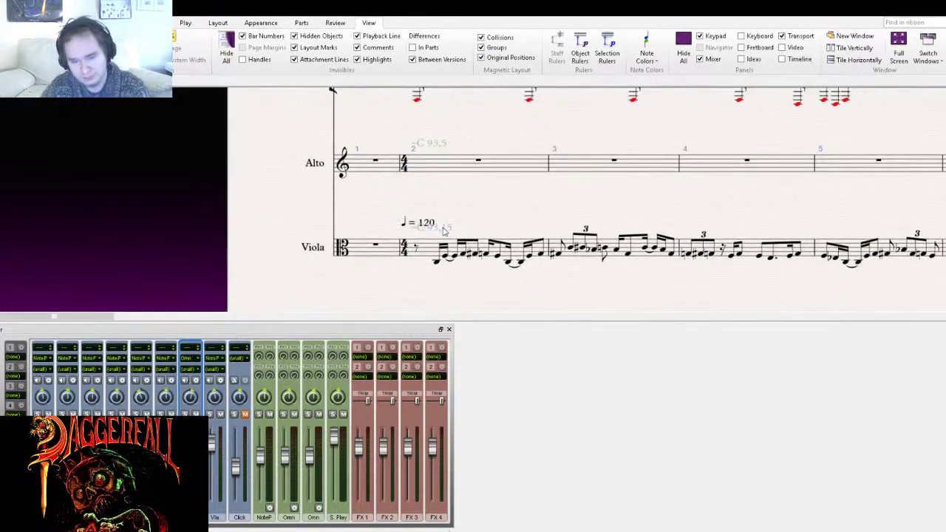
pyautogui.moveTo(429, 145); pyautogui.dragTo(413, 273)
# - Play the opening bars from the start a few times, stopping playback after each short listen
pyautogui.press('space')
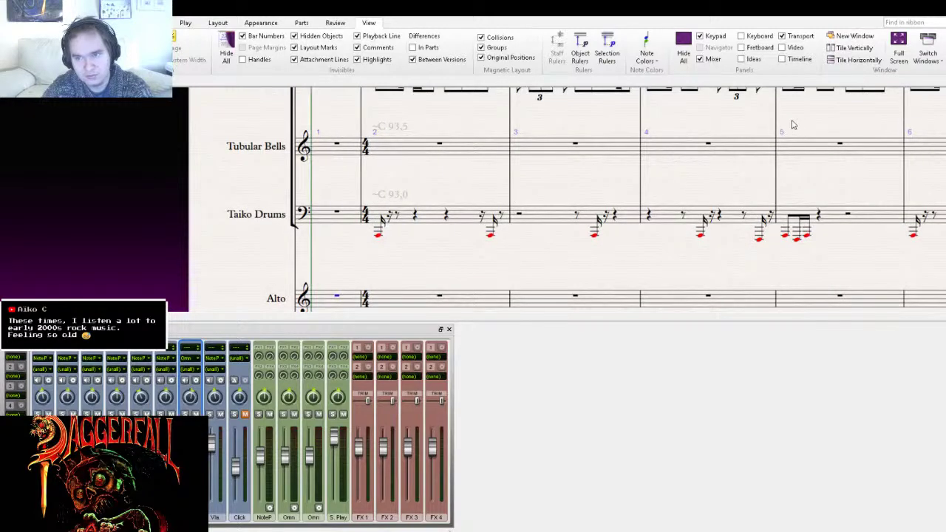
pyautogui.hotkey('ctrl', '-')
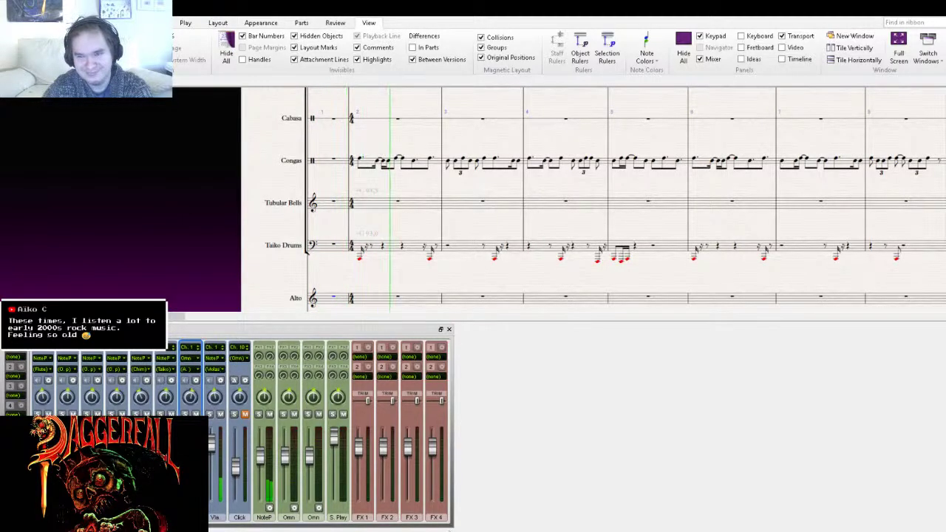
pyautogui.hotkey('ctrl', '+')
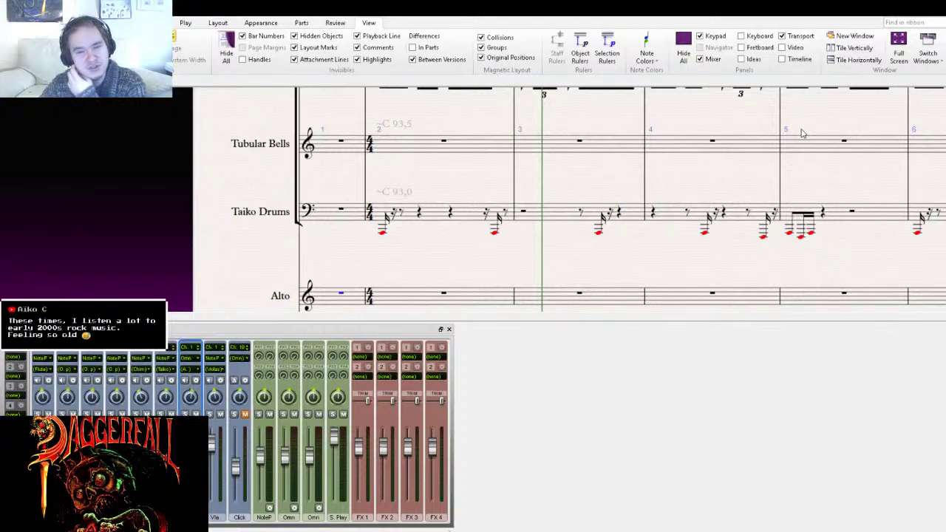
pyautogui.press('[')
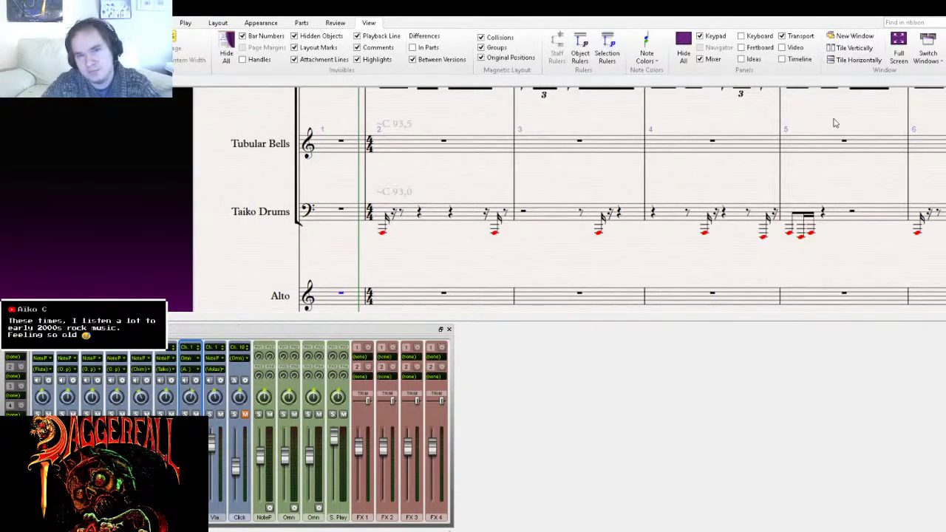
pyautogui.hotkey('ctrl', 'alt', 'f')
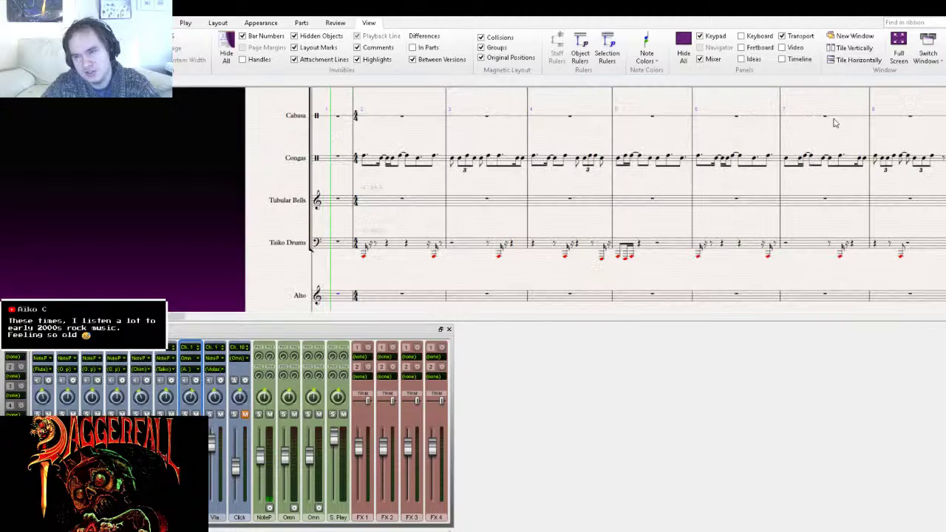
pyautogui.hotkey('ctrl', 'alt', 'f')
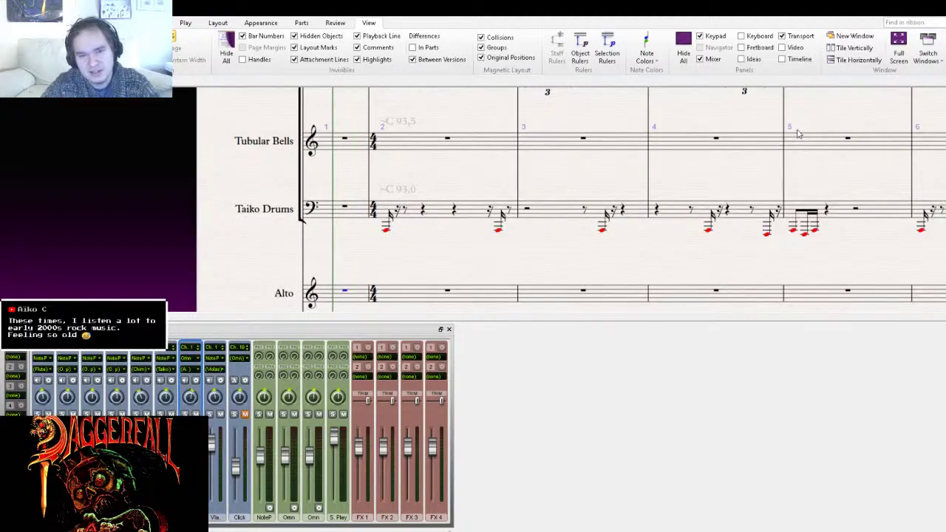
pyautogui.press('space')
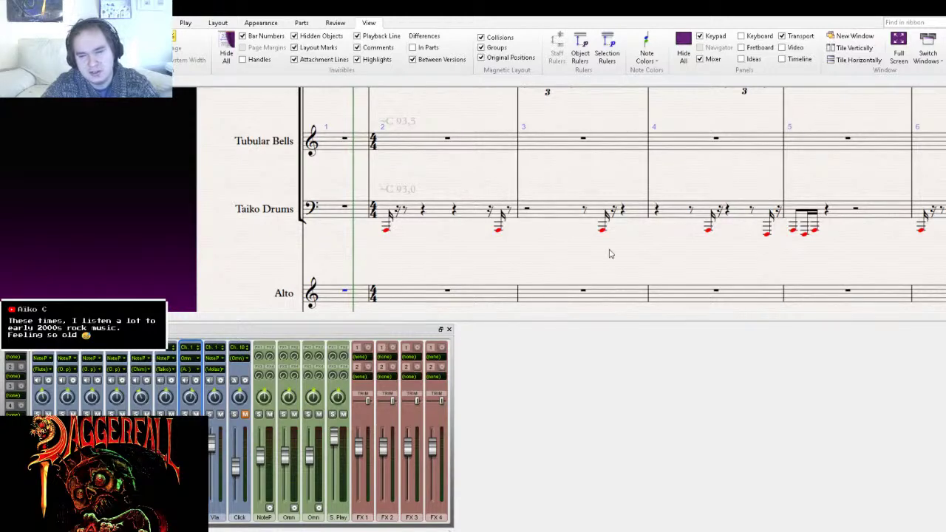
pyautogui.moveTo(610, 253); pyautogui.dragTo(569, 234)
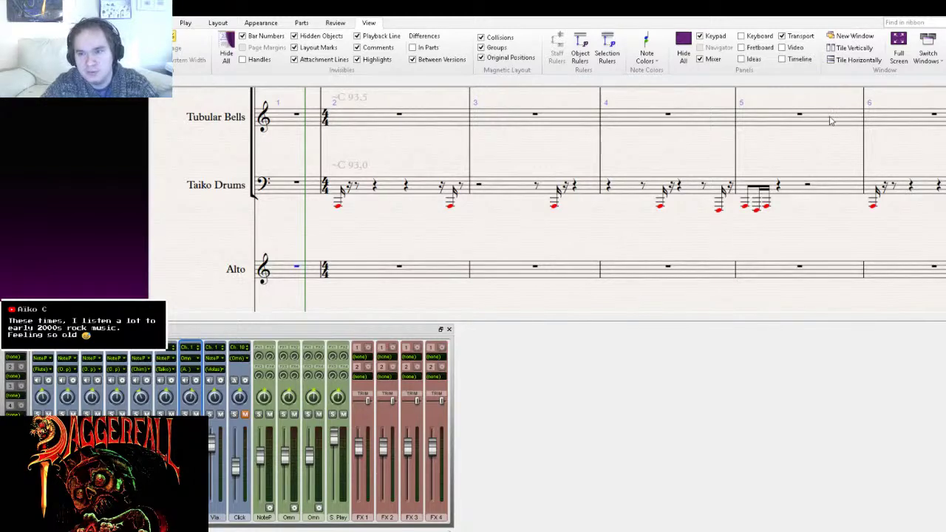
# - Play the score from bar 1 and follow the Tubular Bells, Taiko Drums and Alto parts through bar 23
pyautogui.hotkey('ctrl', '-')
pyautogui.press('space')
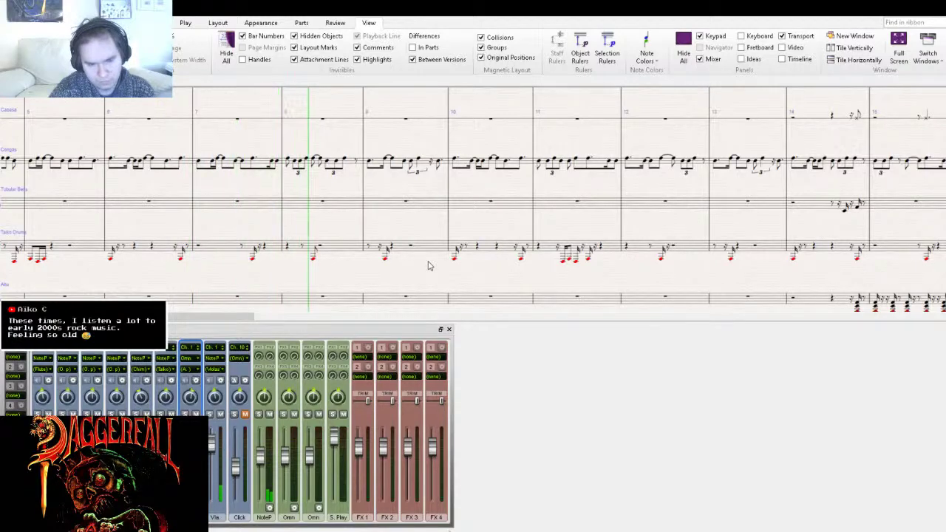
pyautogui.moveTo(453, 270); pyautogui.dragTo(360, 246)
pyautogui.moveTo(437, 246); pyautogui.dragTo(285, 239)
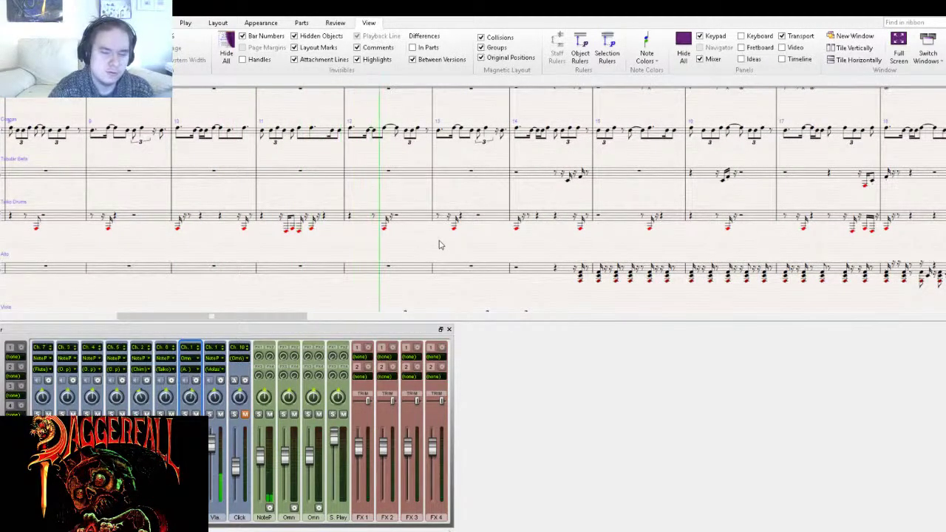
pyautogui.moveTo(455, 244); pyautogui.dragTo(327, 249)
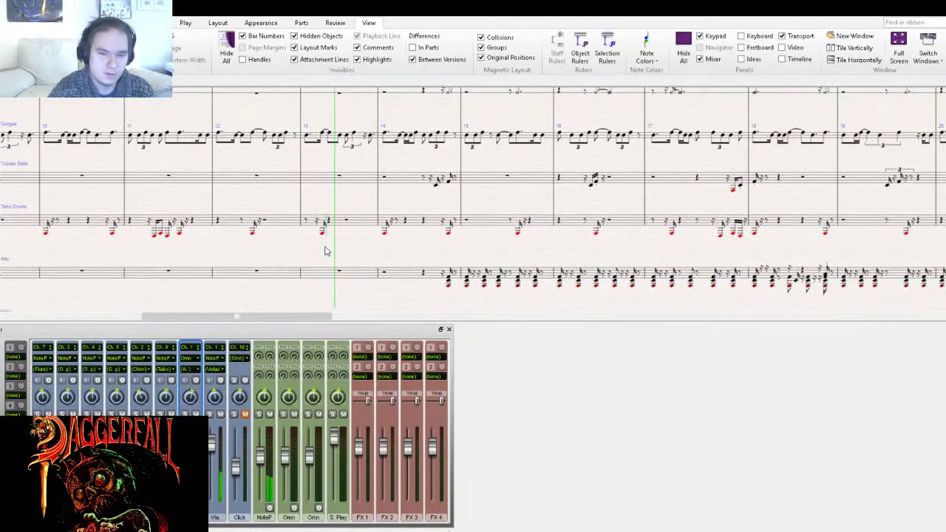
pyautogui.moveTo(498, 261); pyautogui.dragTo(405, 247)
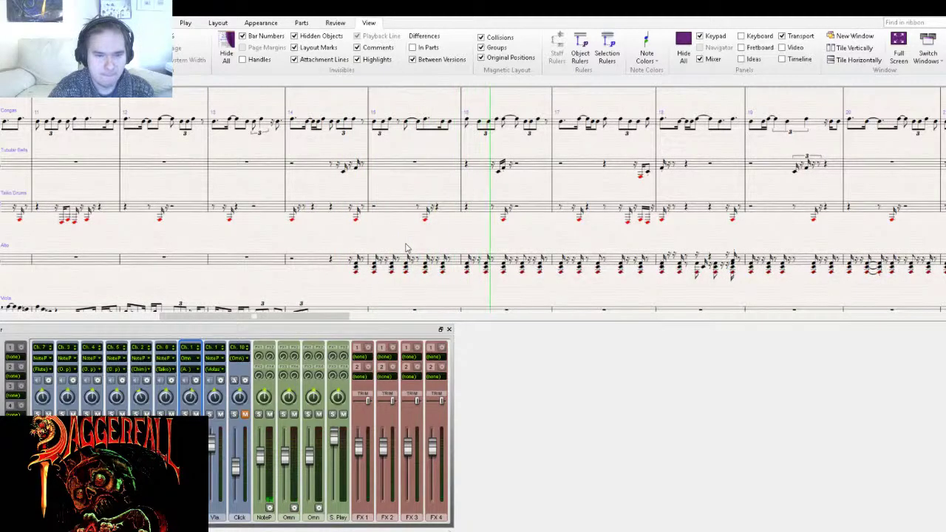
pyautogui.moveTo(513, 238); pyautogui.dragTo(327, 246)
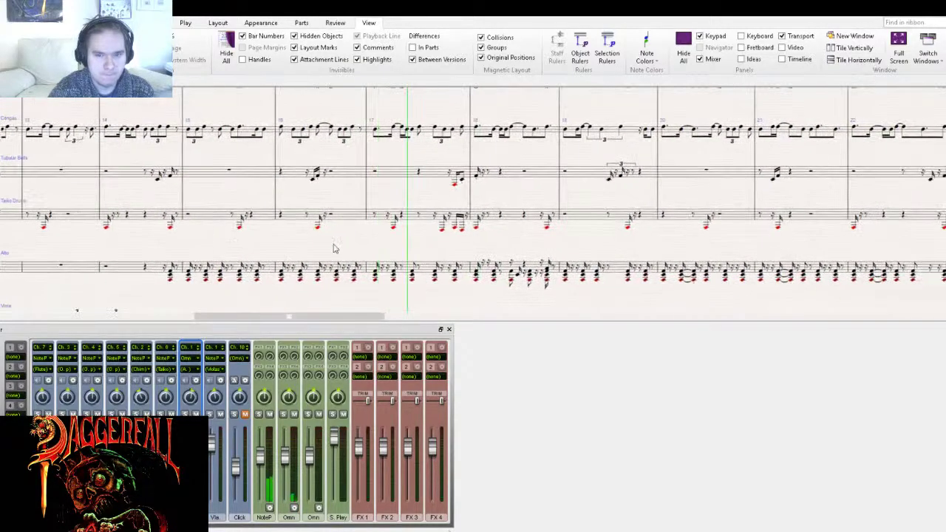
pyautogui.moveTo(507, 251); pyautogui.dragTo(409, 251)
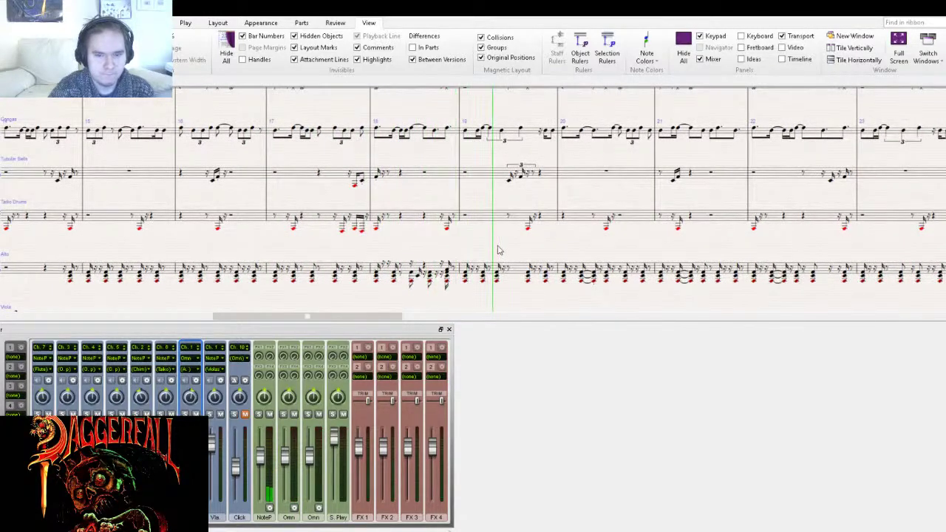
pyautogui.moveTo(498, 251); pyautogui.dragTo(370, 247)
pyautogui.moveTo(459, 242); pyautogui.dragTo(318, 233)
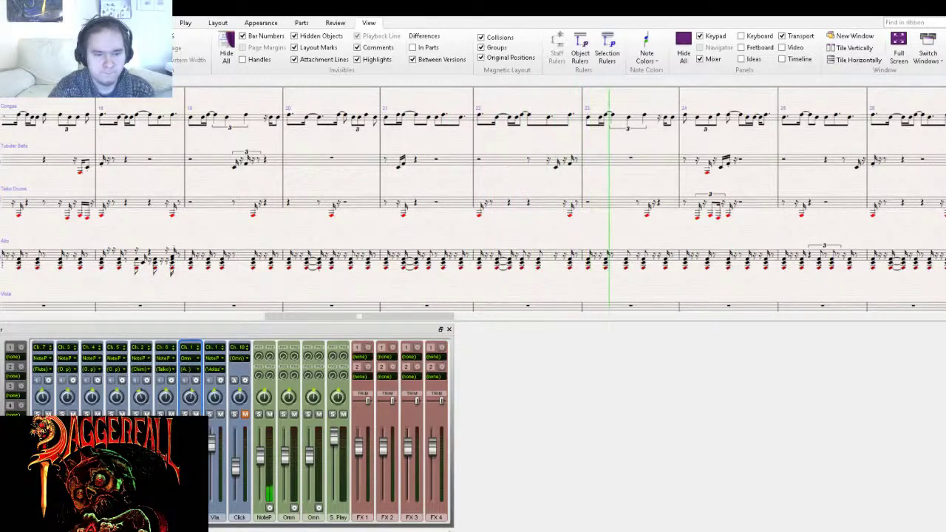
# - Raise the Viola channel's volume fader in the mixer while listening on past bar 29
pyautogui.moveTo(610, 233); pyautogui.dragTo(218, 263)
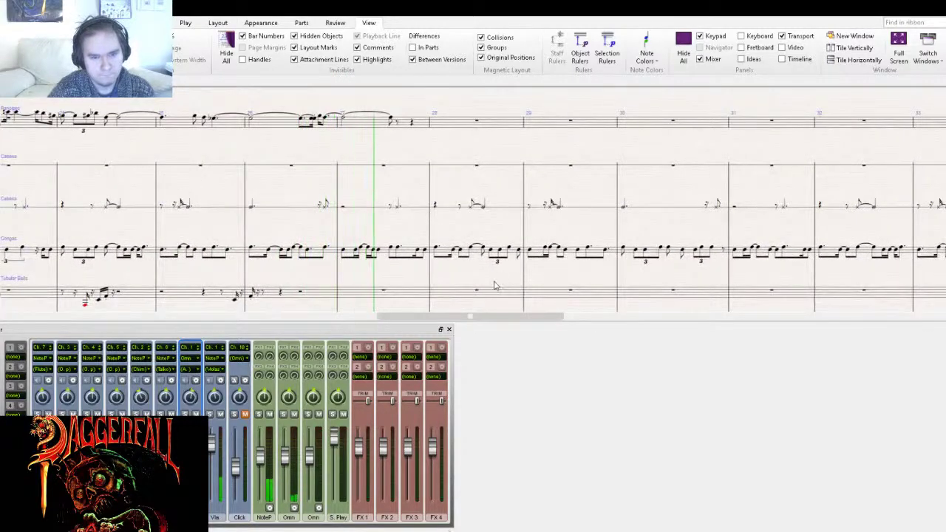
pyautogui.moveTo(518, 270); pyautogui.dragTo(422, 126)
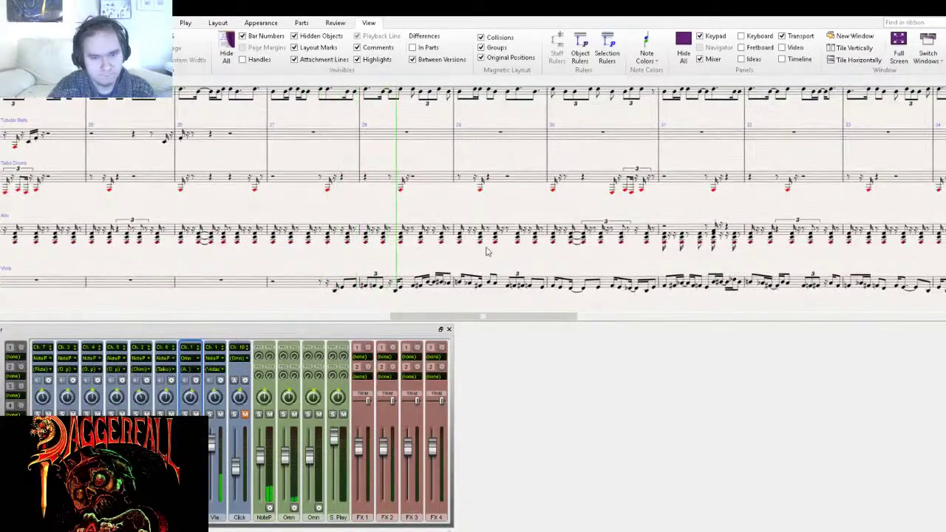
pyautogui.moveTo(534, 263); pyautogui.dragTo(447, 266)
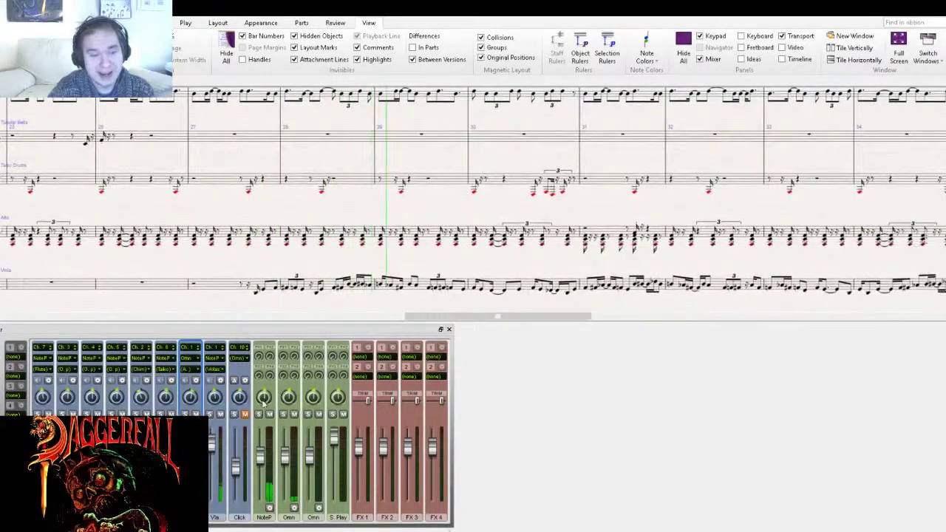
pyautogui.click(212, 433)
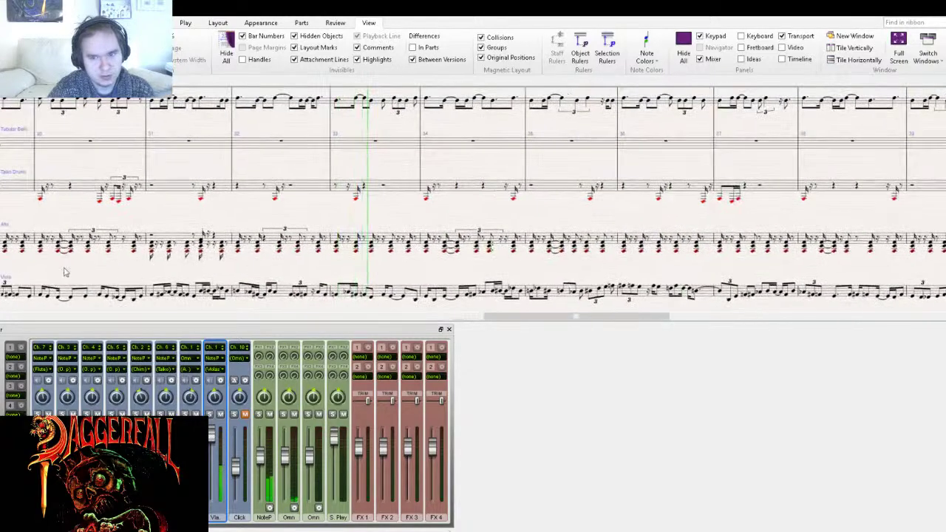
# - Follow the playback of the Taiko Drums, Alto and Viola staves from bar 33 to bar 42 and stop it
pyautogui.moveTo(384, 271); pyautogui.dragTo(252, 297)
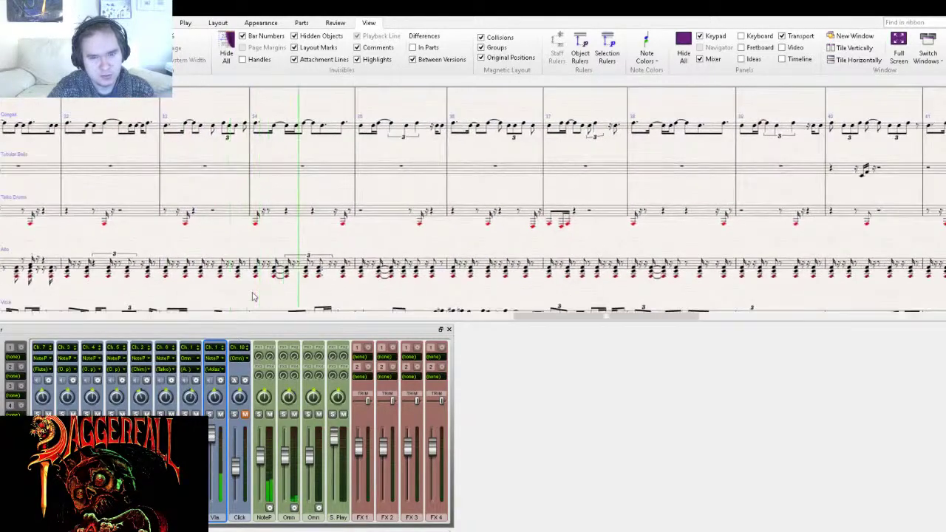
pyautogui.moveTo(359, 239); pyautogui.dragTo(112, 214)
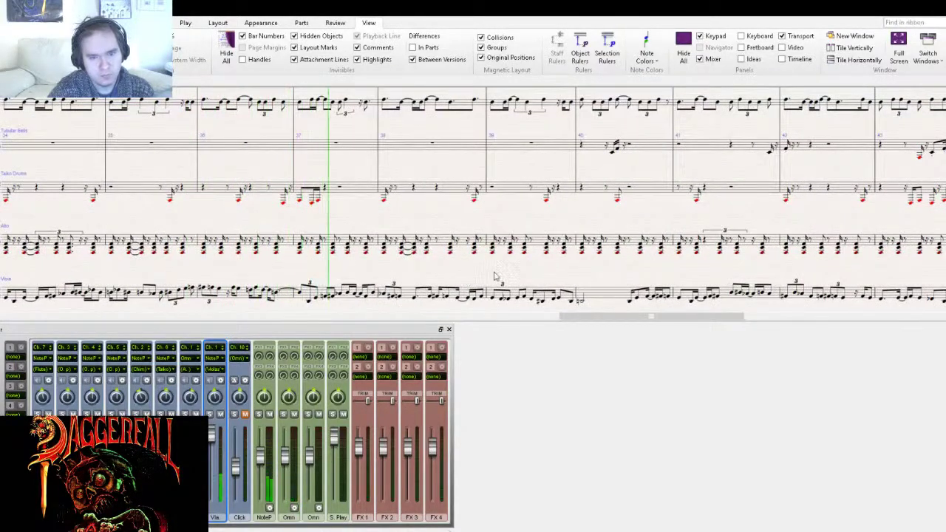
pyautogui.moveTo(500, 274); pyautogui.dragTo(277, 256)
pyautogui.moveTo(399, 258); pyautogui.dragTo(84, 232)
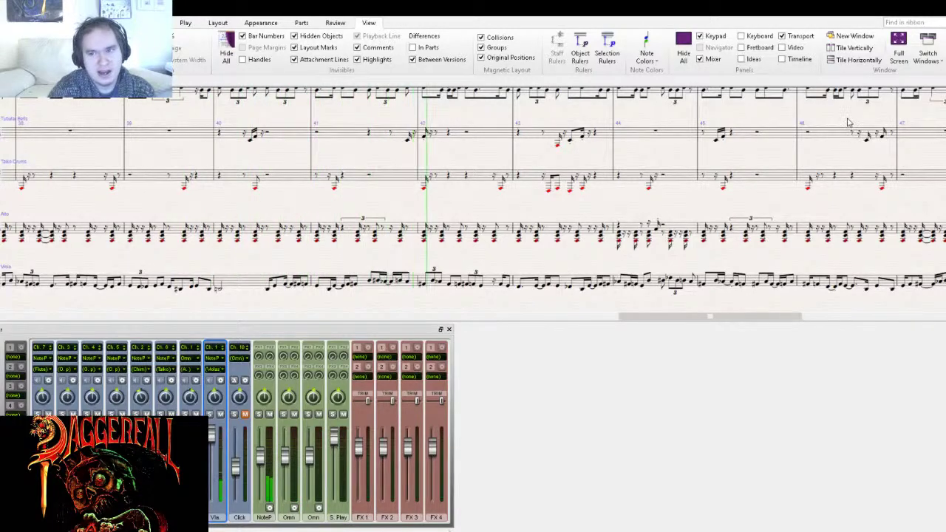
pyautogui.press('space')
pyautogui.scroll(3, 844, 127)
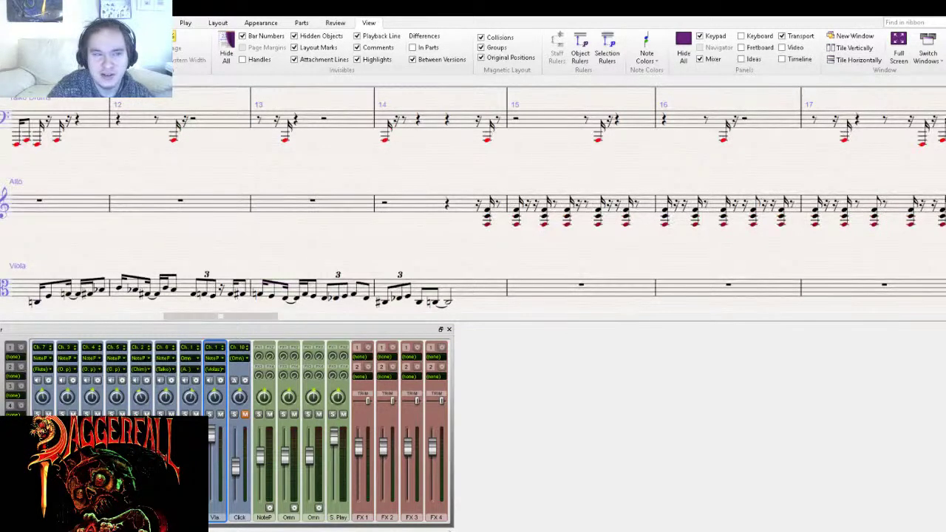
# - Try to export the score's audio as 22.wav to the Dfmusics2 folder
pyautogui.hotkey('alt', 'f')
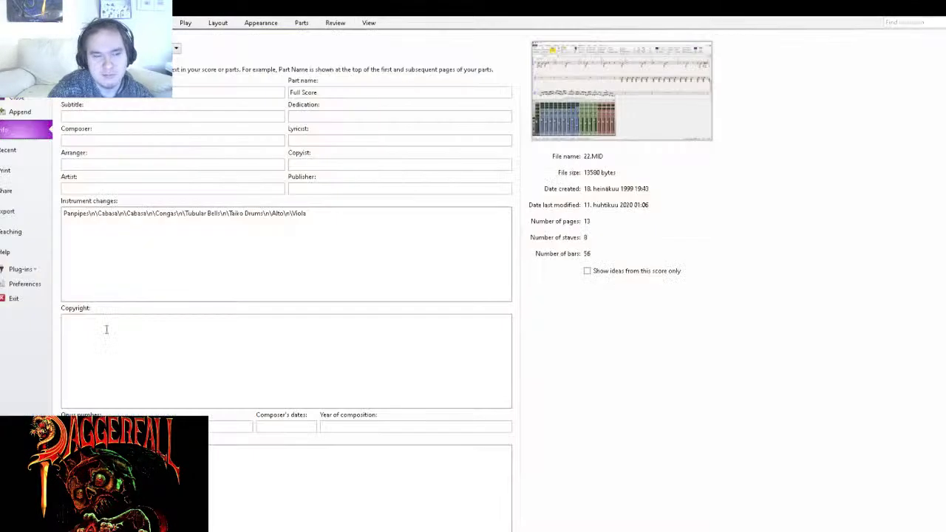
pyautogui.click(23, 214)
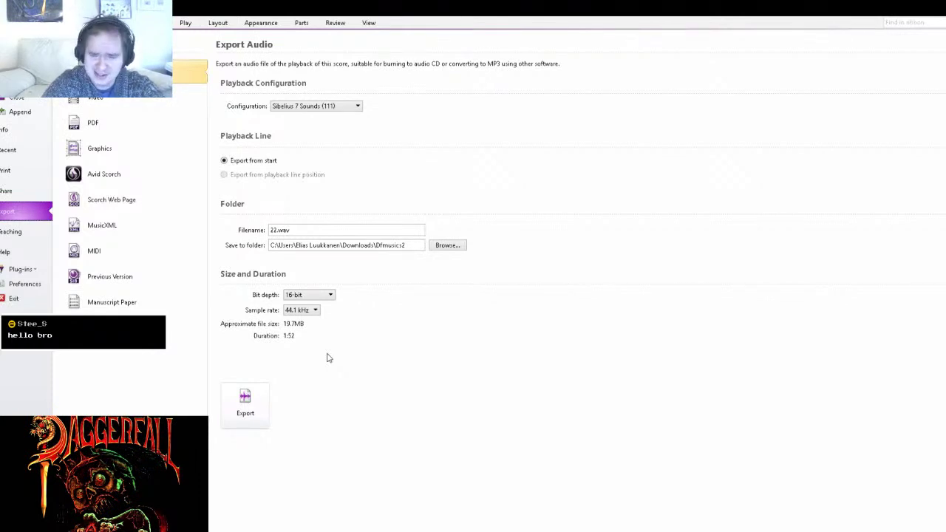
pyautogui.click(245, 403)
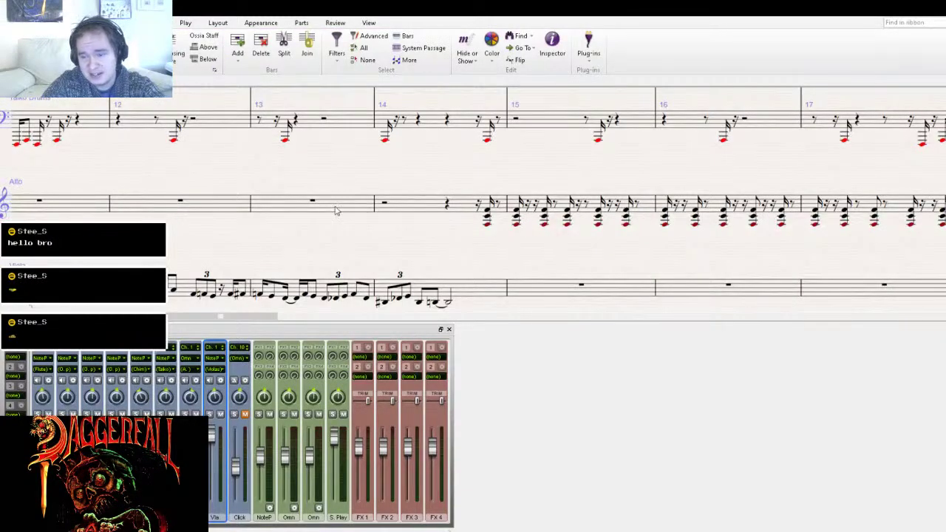
# - Return to the start of the score and export its audio from the start as 22.wav
pyautogui.moveTo(276, 183); pyautogui.dragTo(626, 193)
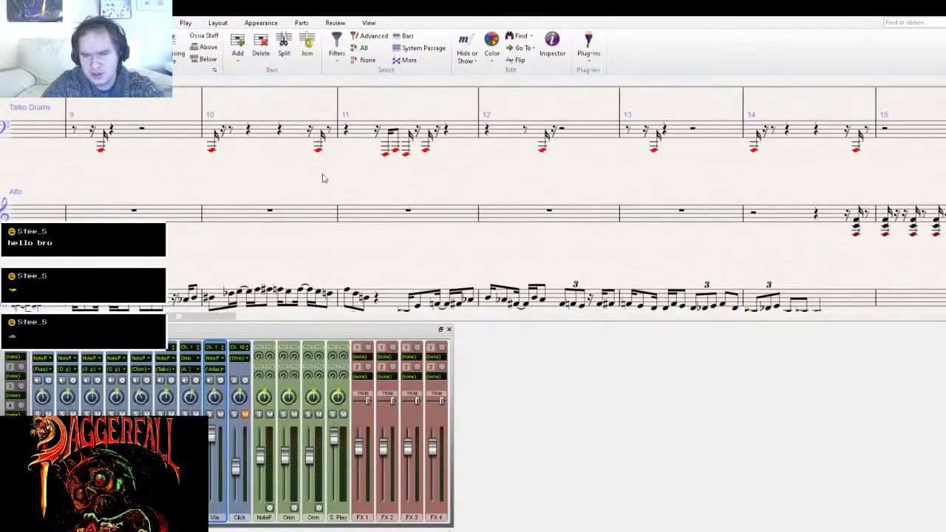
pyautogui.moveTo(322, 178); pyautogui.dragTo(589, 212)
pyautogui.moveTo(407, 214); pyautogui.dragTo(809, 254)
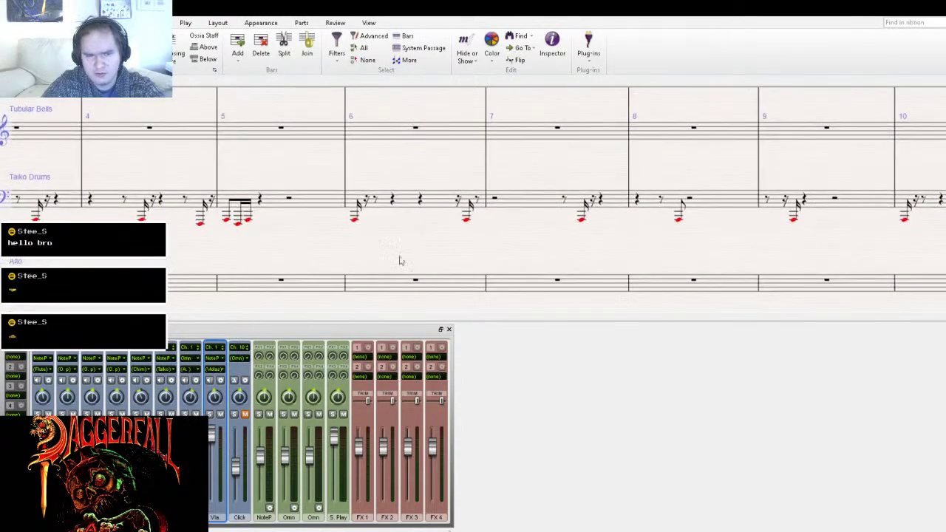
pyautogui.hotkey('ctrl', 'Home')
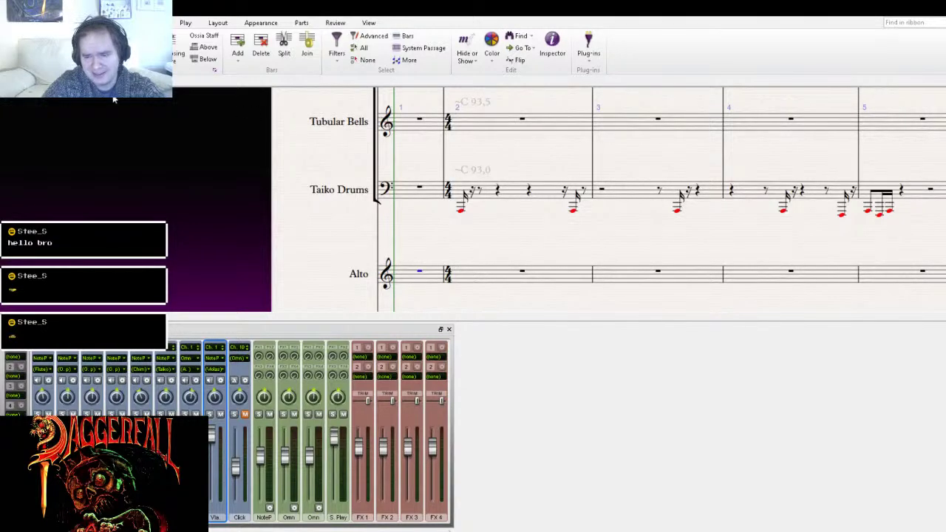
pyautogui.click(11, 22)
pyautogui.click(13, 212)
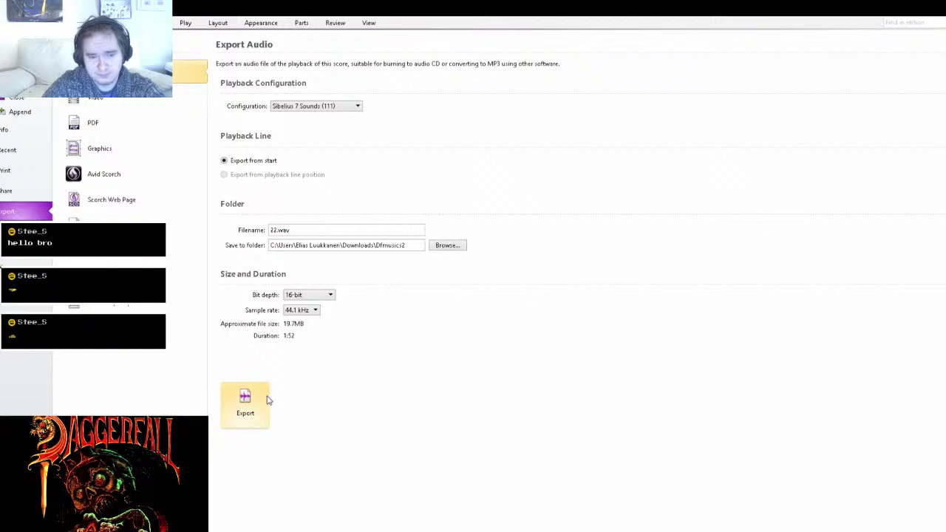
pyautogui.click(260, 403)
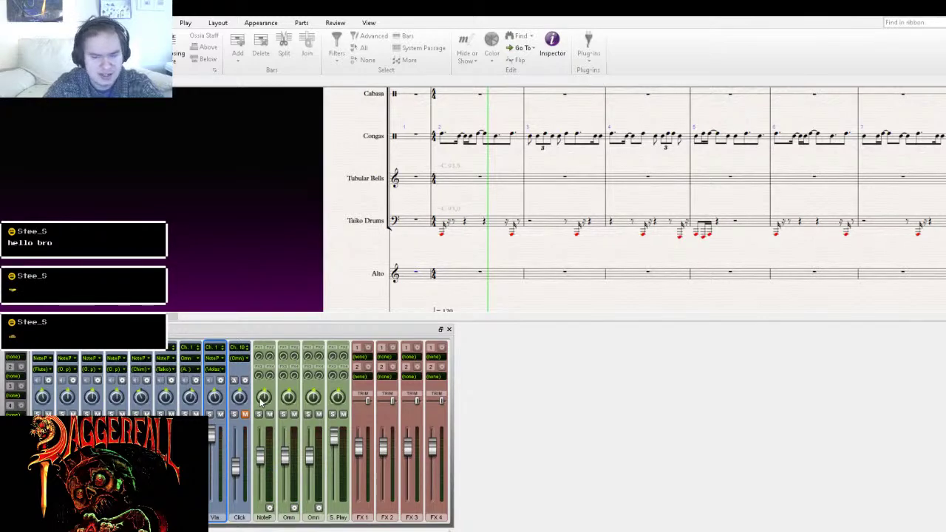
# - Check the end of the score and the audio export settings for 22.wav, and leave them without exporting again
pyautogui.press('space')
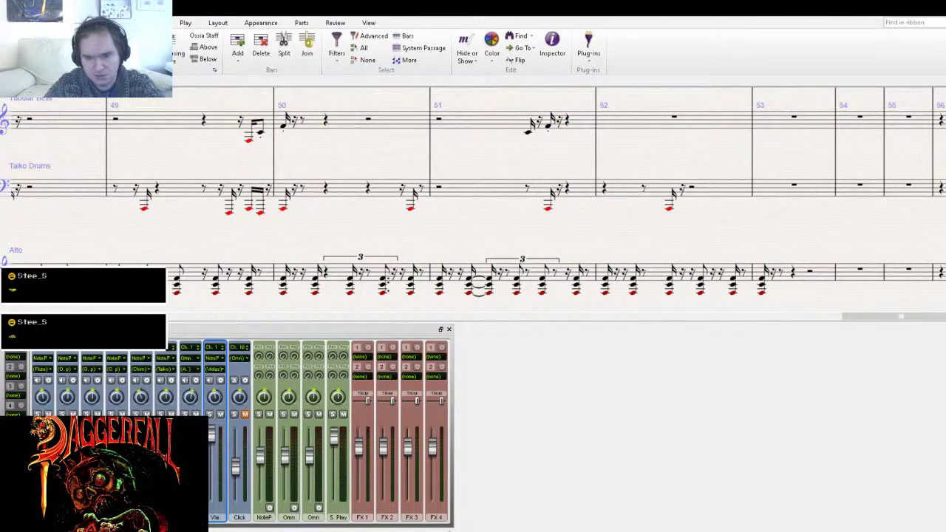
pyautogui.click(14, 22)
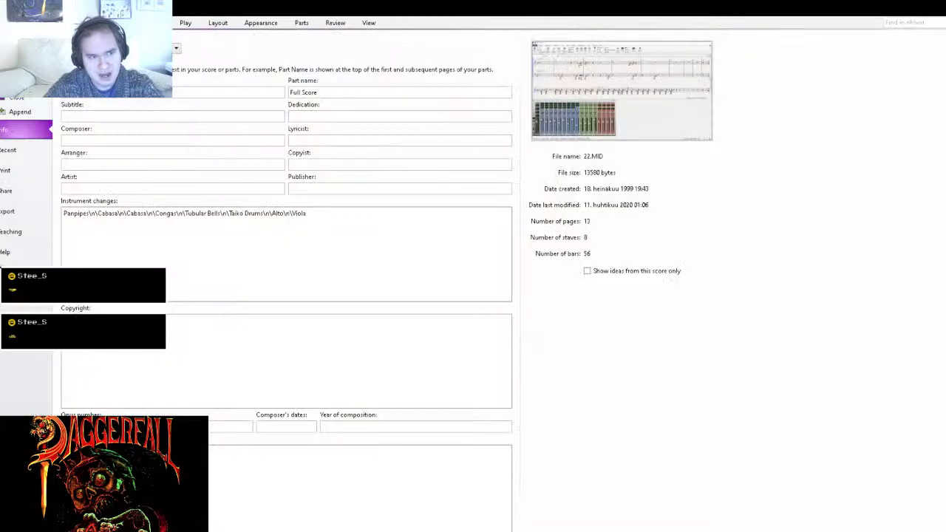
pyautogui.click(13, 211)
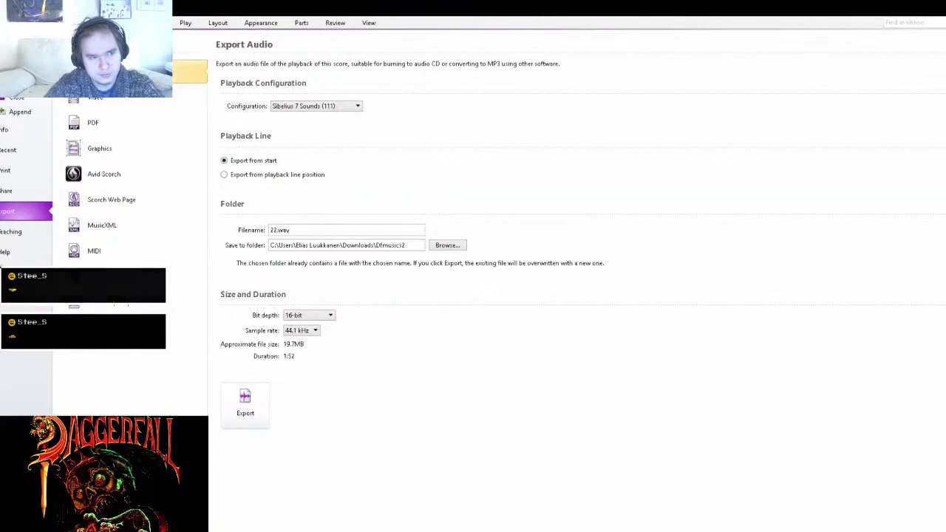
pyautogui.press('Escape')
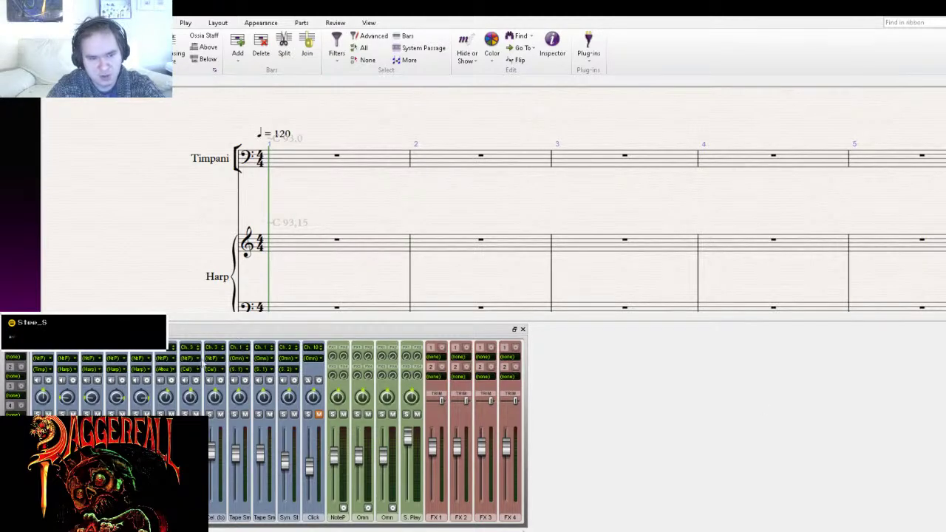
# - Assign NotePerformer to both Tape Sampler channels and the Synth Strings channel, and insert a short empty bar before bar 1
pyautogui.click(240, 362)
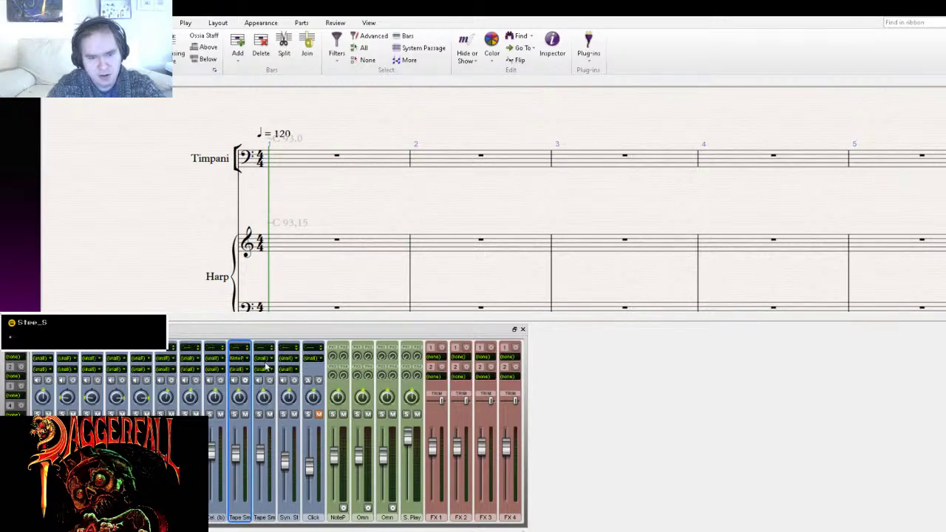
pyautogui.click(263, 364)
pyautogui.click(290, 363)
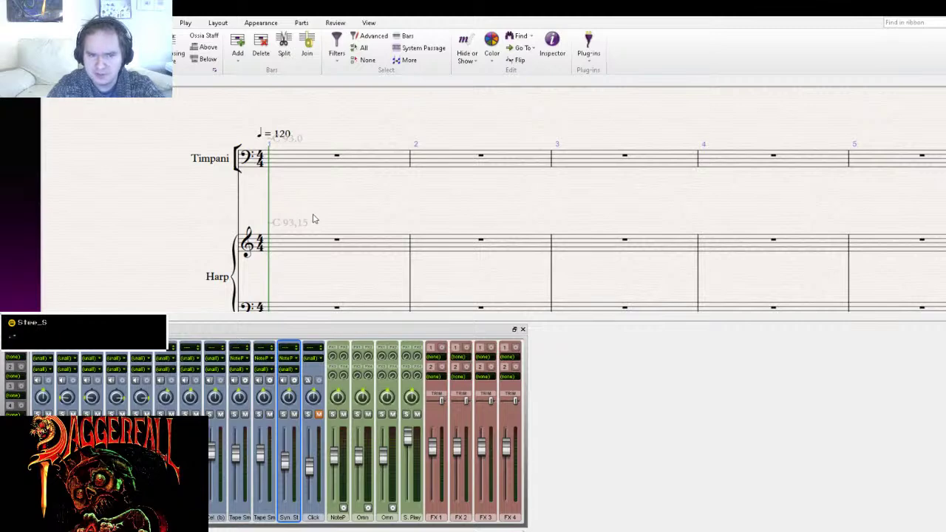
pyautogui.click(249, 184)
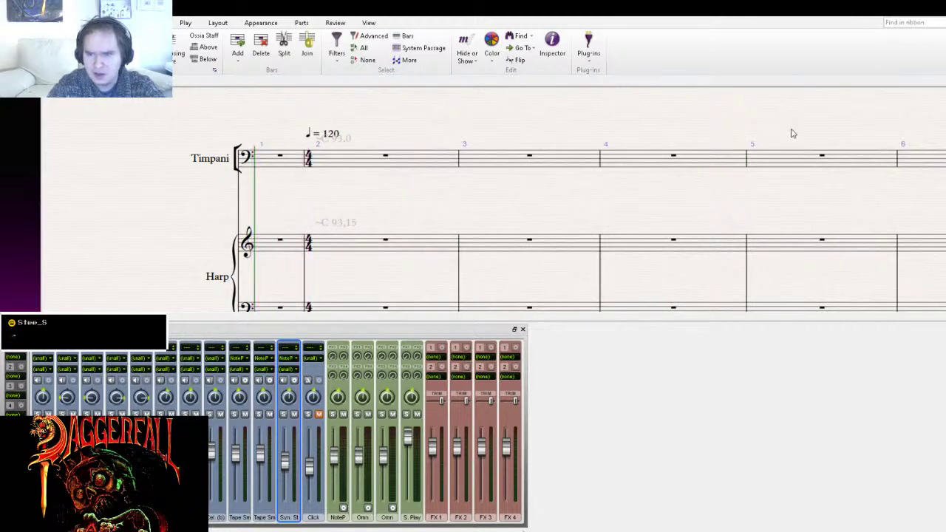
# - Play the score from the start and raise the NotePerformer output fader slightly in the mixer
pyautogui.hotkey('ctrl', '-')
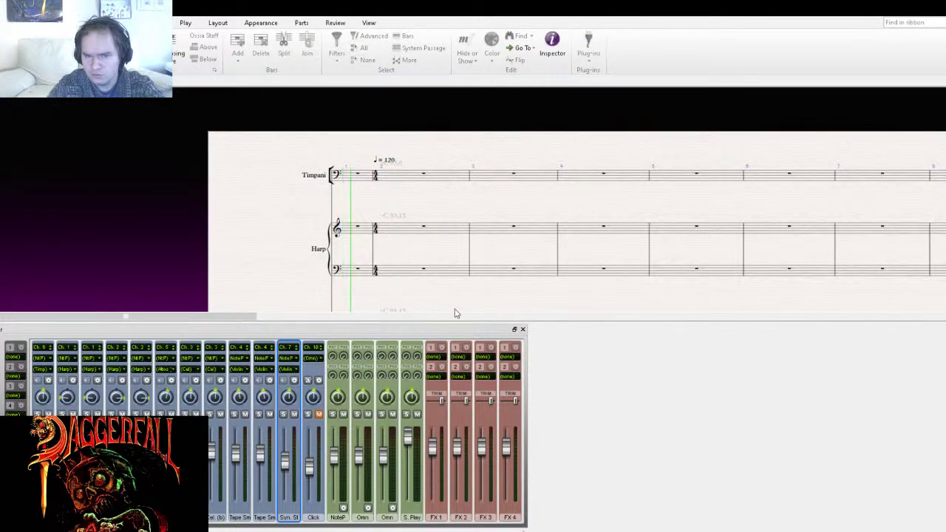
pyautogui.moveTo(456, 307); pyautogui.dragTo(419, 211)
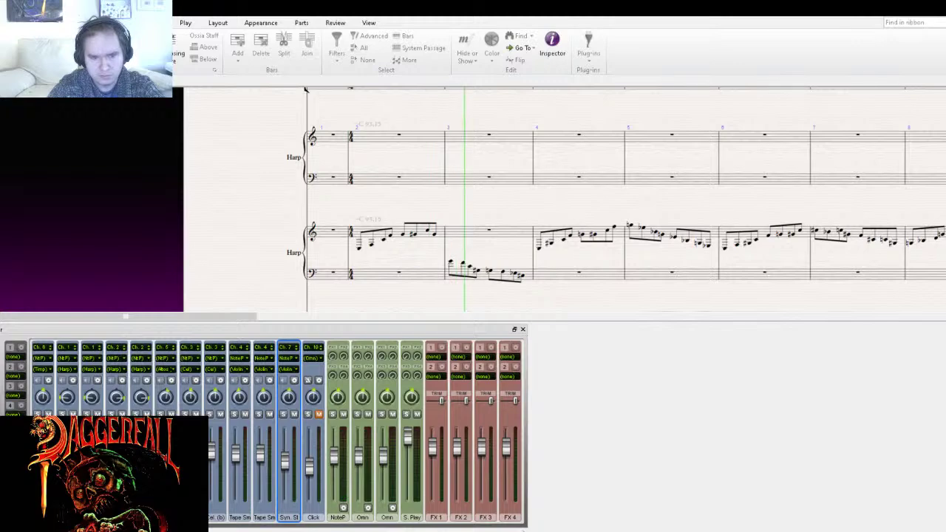
pyautogui.click(336, 453)
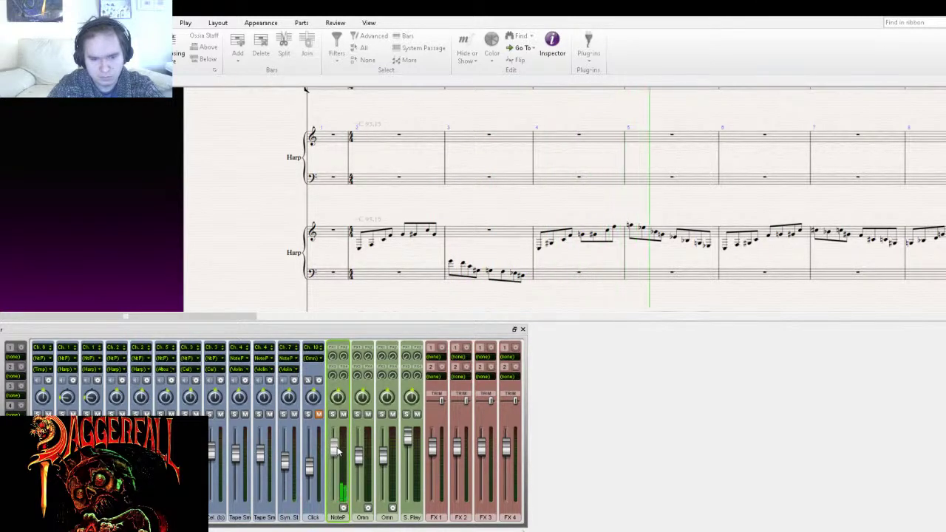
# - Follow the playback of the Harp and Alto staves through bar 22 and stop it
pyautogui.moveTo(667, 296); pyautogui.dragTo(443, 186)
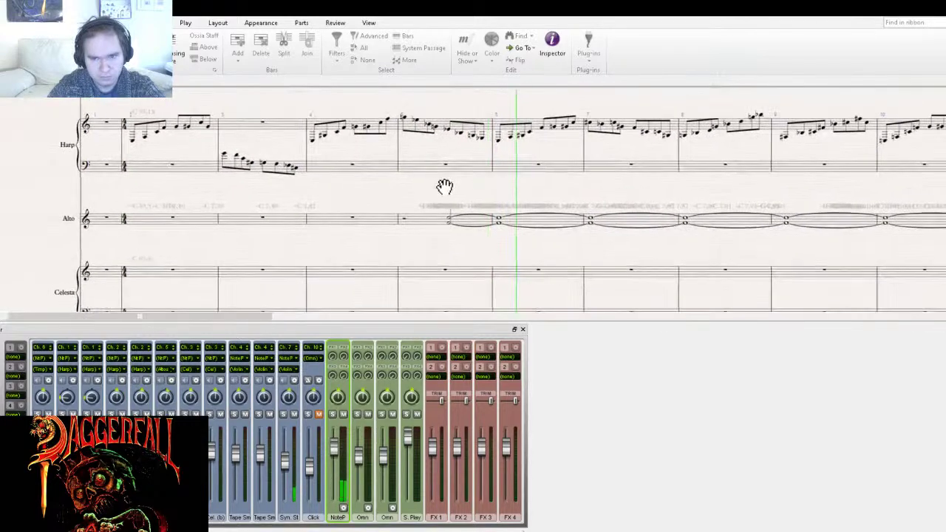
pyautogui.moveTo(575, 189); pyautogui.dragTo(296, 232)
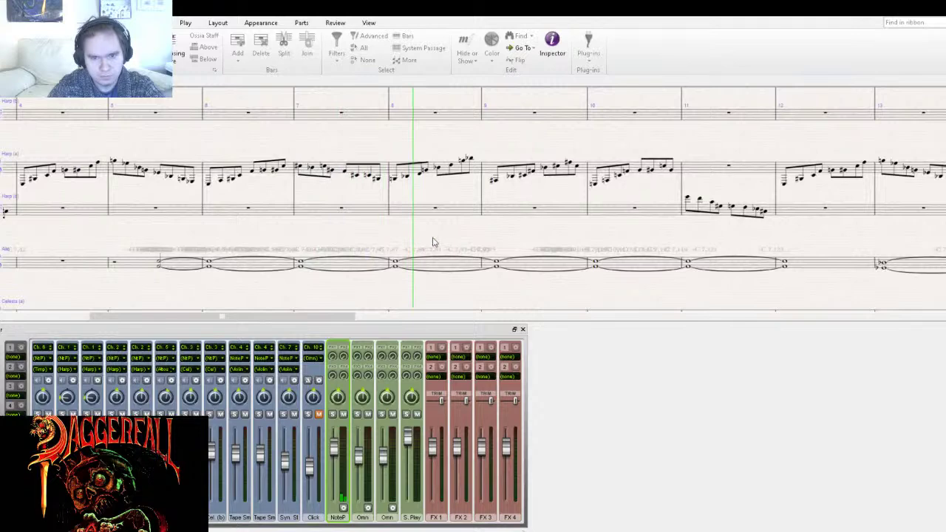
pyautogui.moveTo(479, 232); pyautogui.dragTo(350, 249)
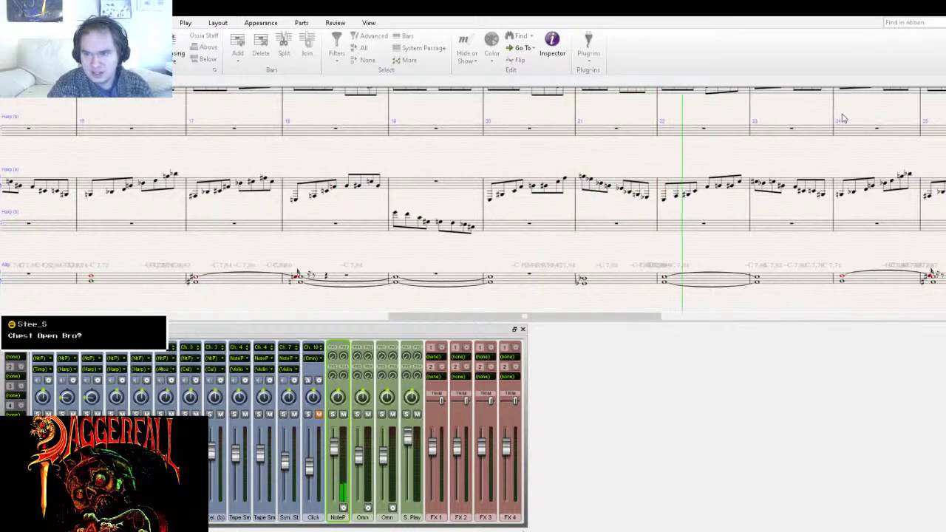
pyautogui.hotkey('ctrl', '+')
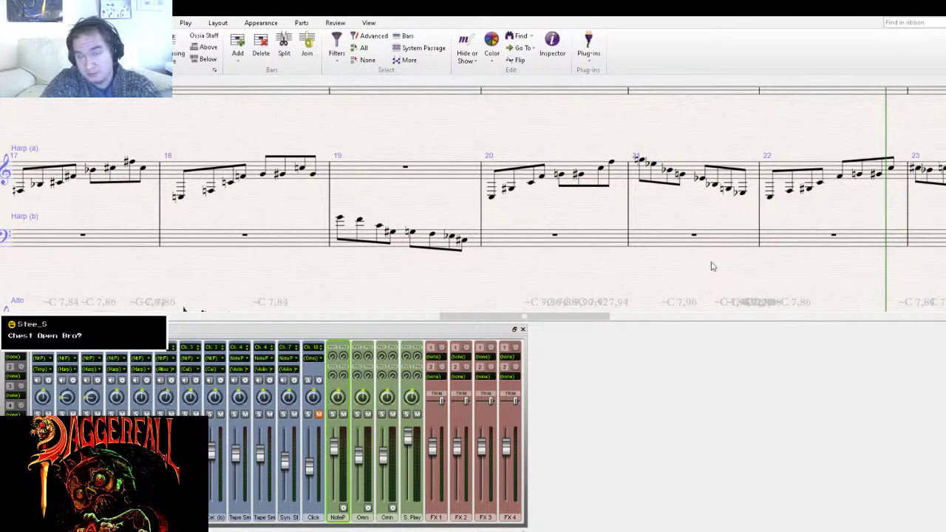
# - Rewind playback to bar 17 and listen on to bar 30, following the Timpani, Harp, Celesta and Tape Sampler Keyboard staves
pyautogui.press('[')
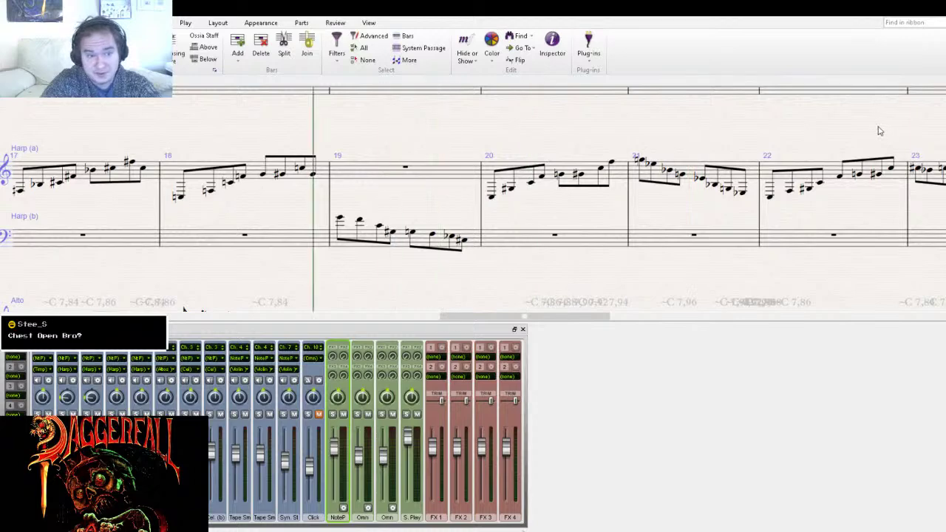
pyautogui.press('[')
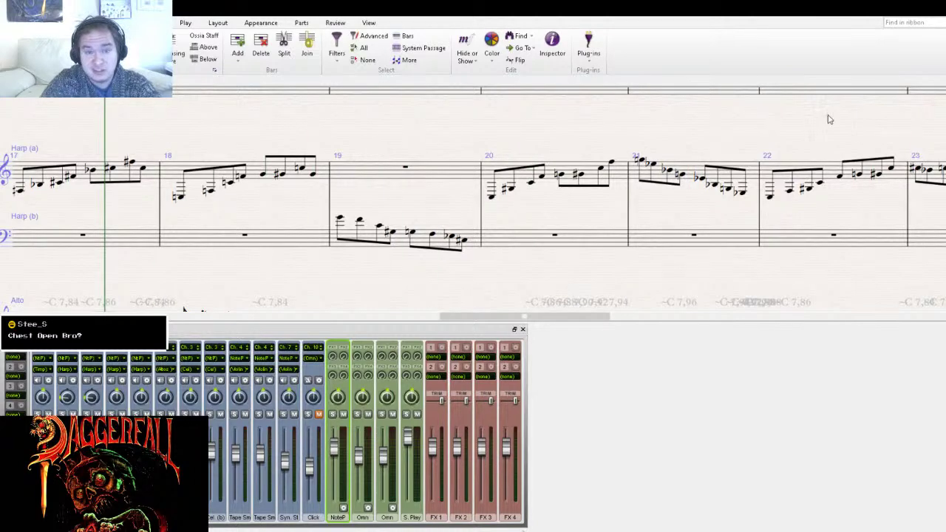
pyautogui.press('space')
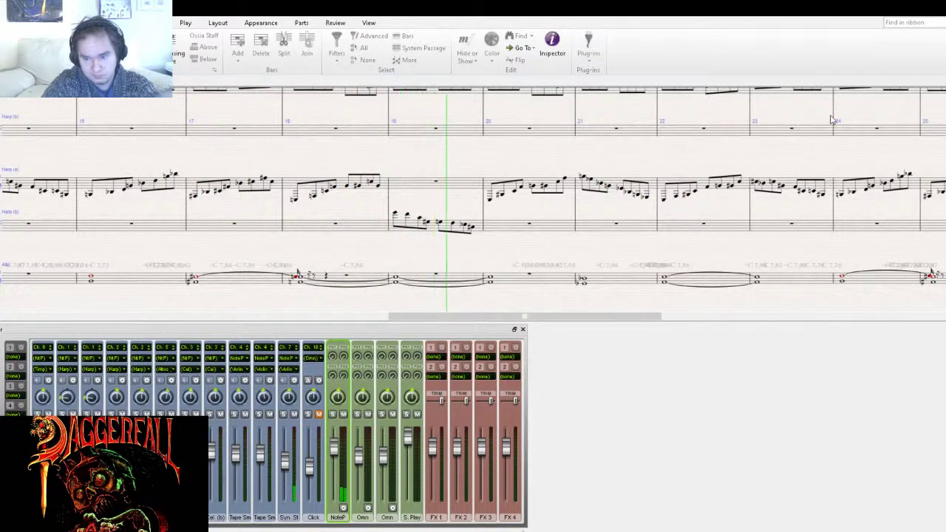
pyautogui.moveTo(699, 249); pyautogui.dragTo(501, 304)
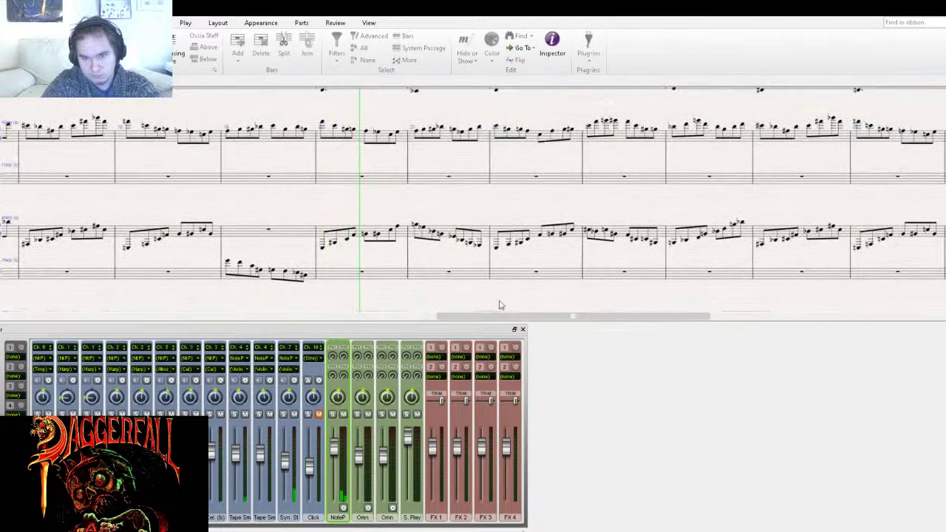
pyautogui.moveTo(597, 201); pyautogui.dragTo(506, 272)
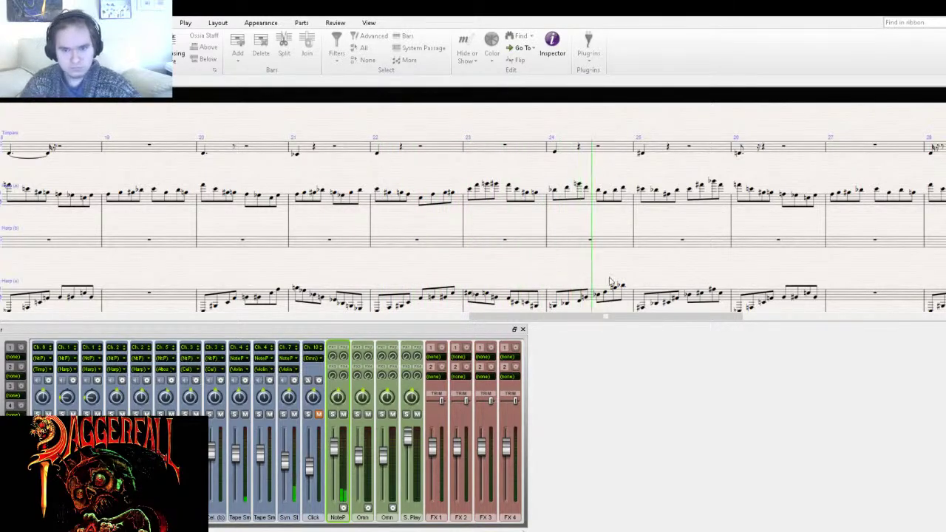
pyautogui.moveTo(679, 274); pyautogui.dragTo(386, 232)
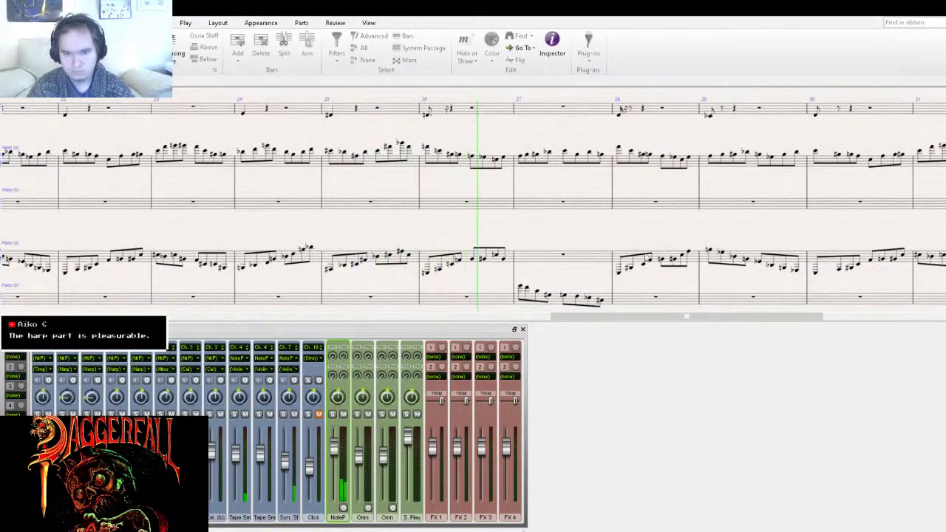
pyautogui.moveTo(661, 238); pyautogui.dragTo(349, 47)
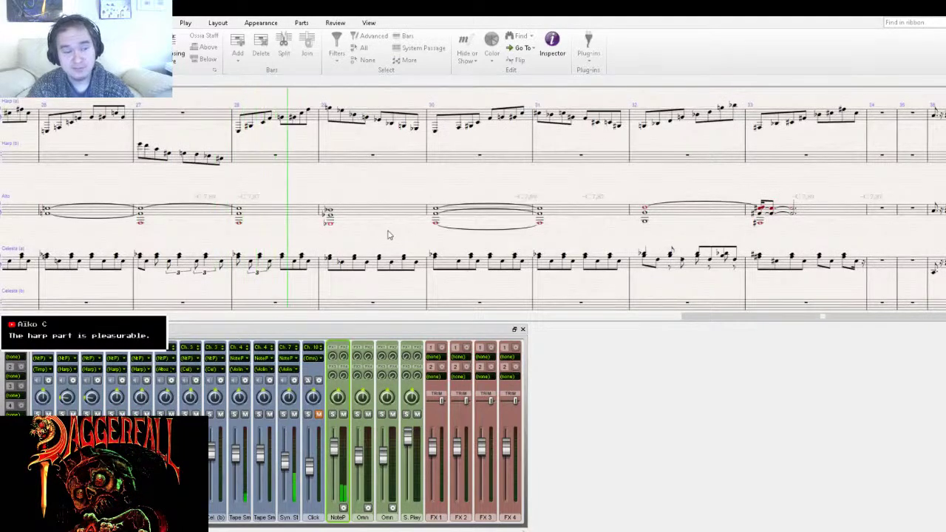
pyautogui.scroll(-2, 392, 235)
pyautogui.scroll(-2, 427, 155)
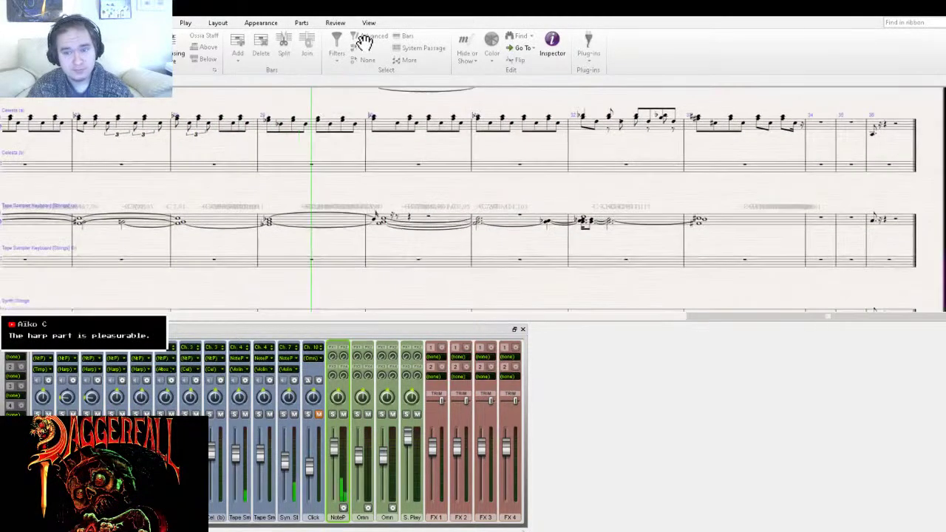
pyautogui.press('space')
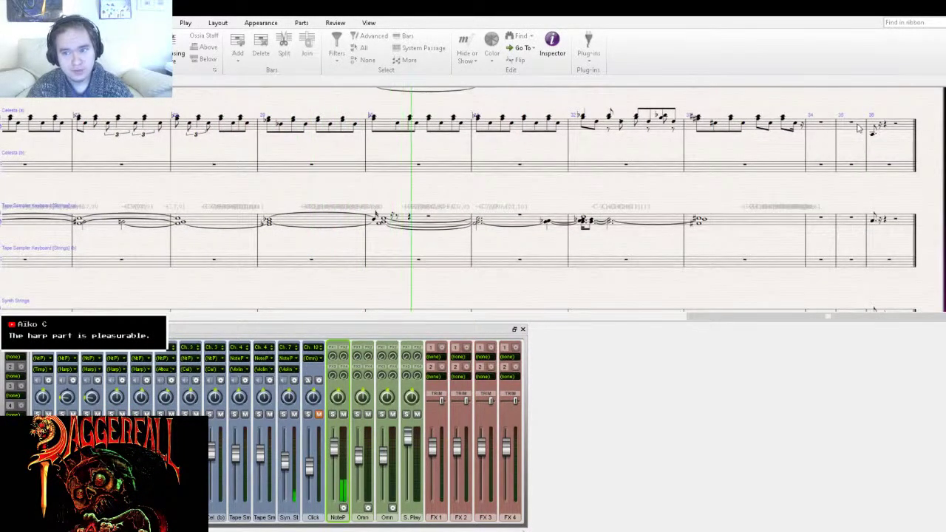
# - Rewind playback to the start and export the score's audio as 23.wav at 16-bit and 44.1 kHz
pyautogui.hotkey('ctrl', '[')
pyautogui.hotkey('ctrl', '=')
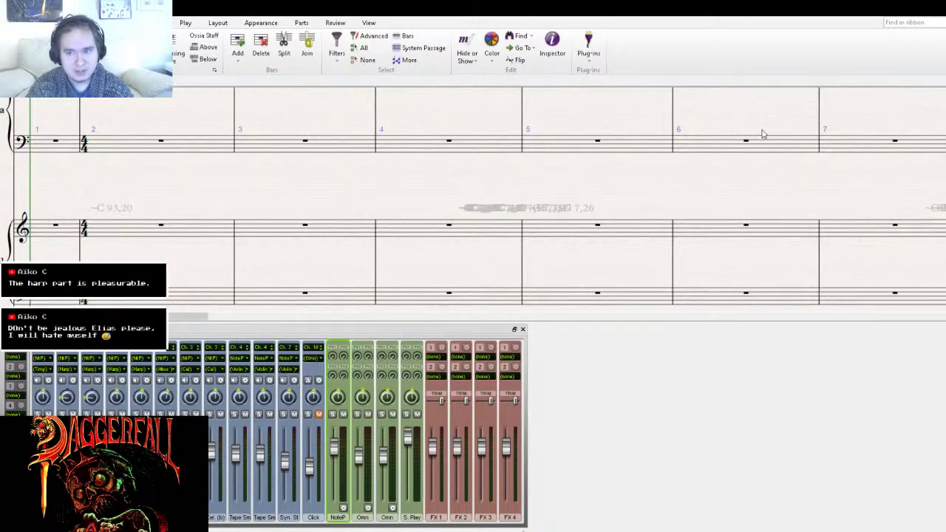
pyautogui.click(159, 22)
pyautogui.click(22, 211)
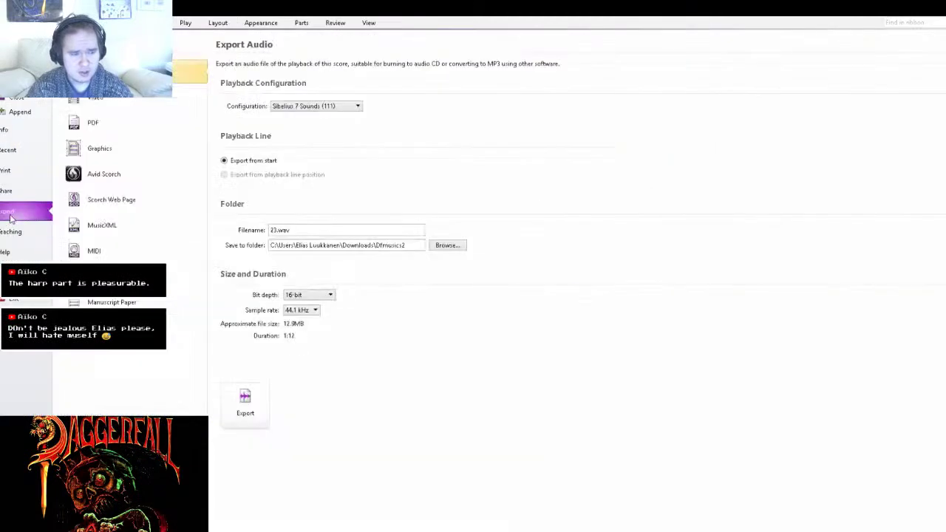
pyautogui.click(258, 412)
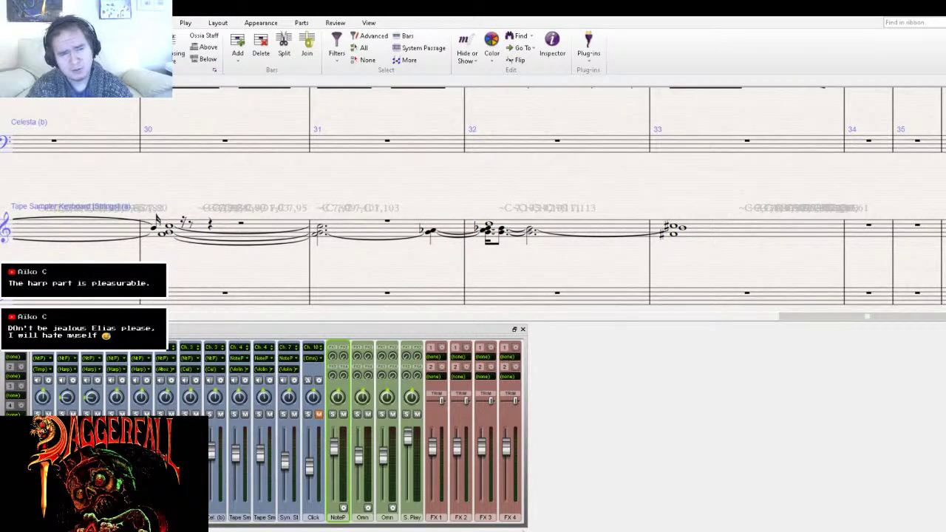
pyautogui.click(11, 23)
pyautogui.press('Escape')
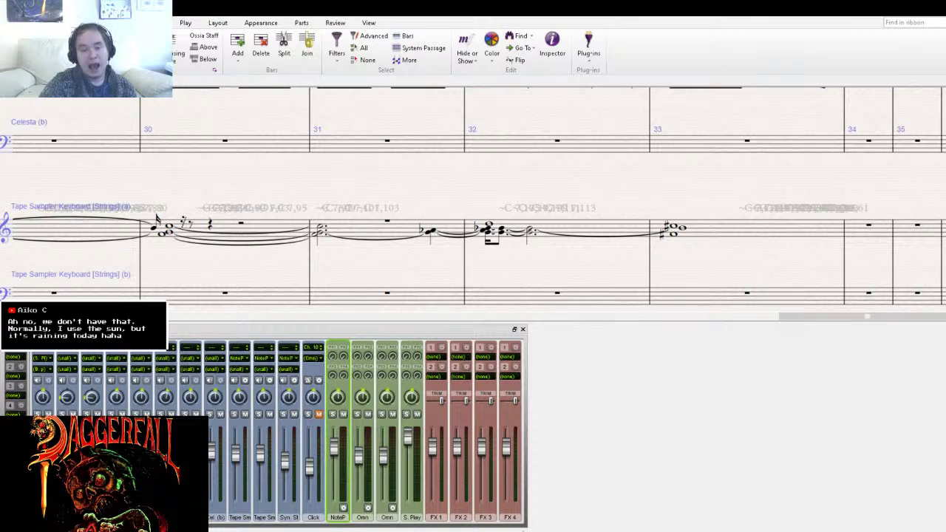
# - Bring up the Pad 5 (Bowed) score, assign the Omn device to its channel, and insert a short empty bar before bar 1
pyautogui.hotkey('ctrl', 'Tab')
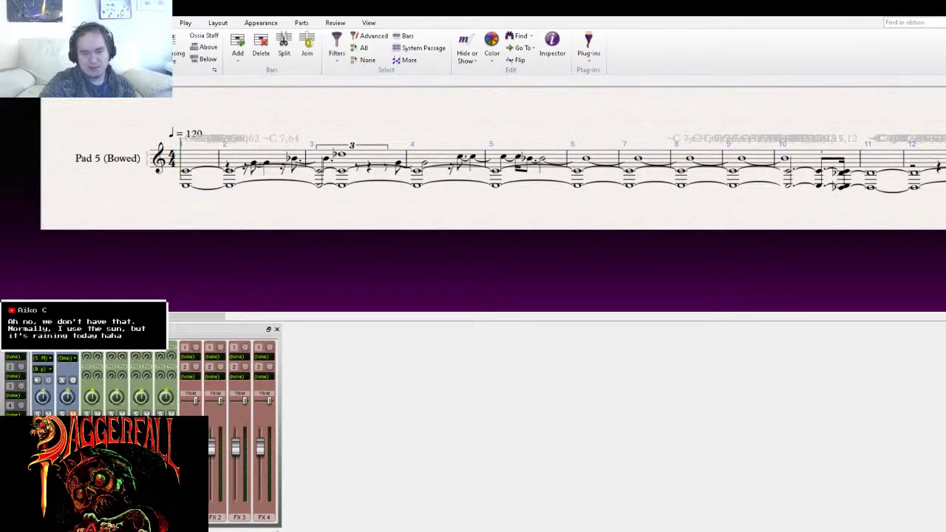
pyautogui.moveTo(251, 266); pyautogui.dragTo(337, 332)
pyautogui.click(47, 361)
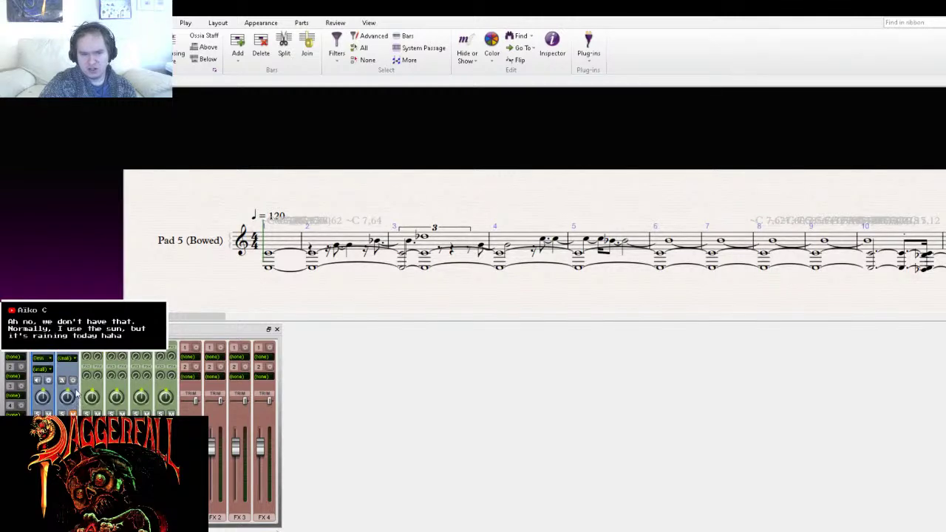
pyautogui.click(50, 381)
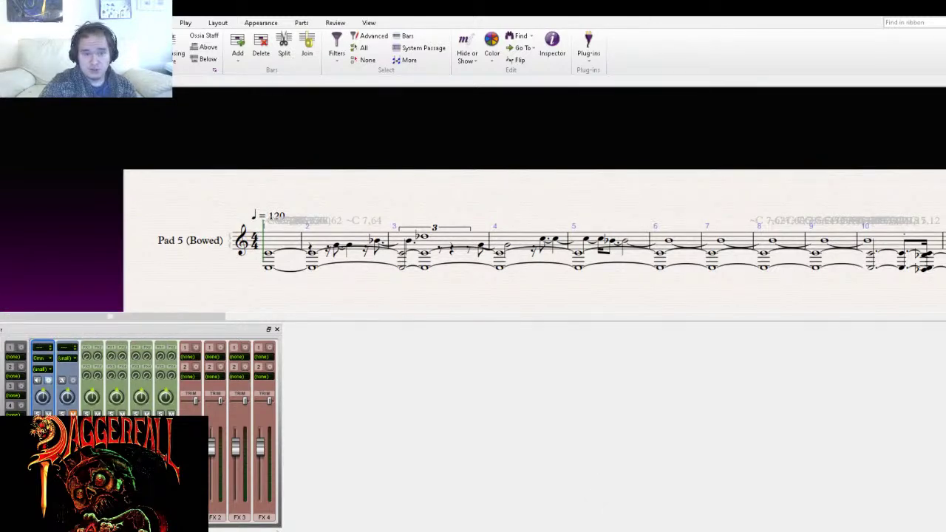
pyautogui.click(267, 252)
pyautogui.press('Escape')
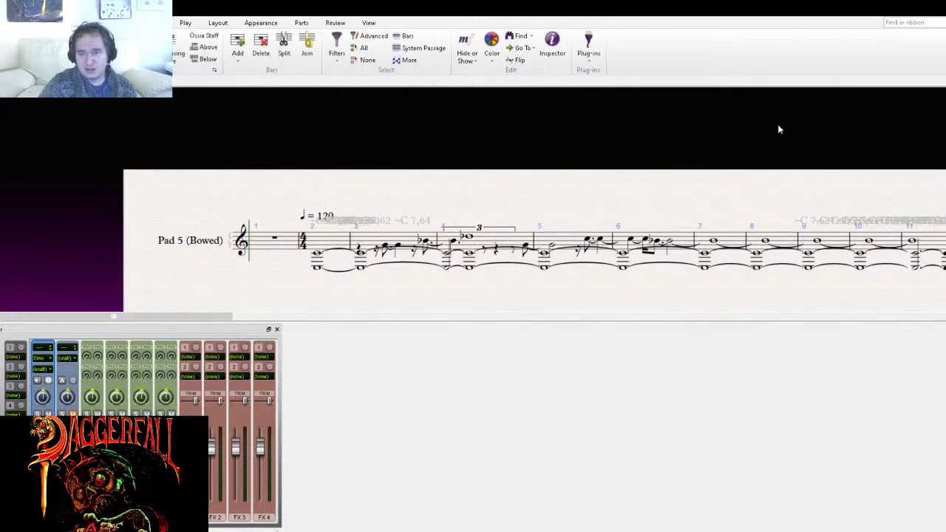
# - Play the Pad 5 (Bowed) score from the start to bar 18, following the staff, and rewind to the start
pyautogui.hotkey('ctrl', '-')
pyautogui.press('space')
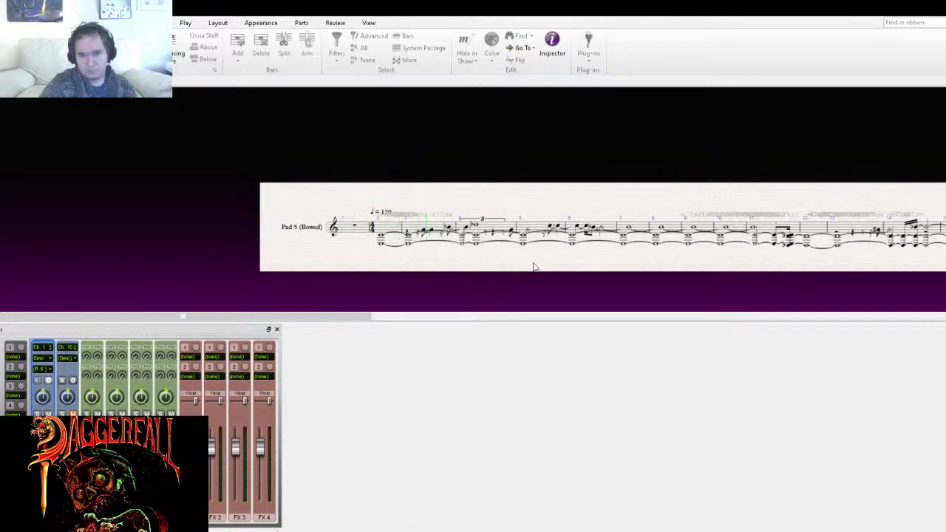
pyautogui.moveTo(558, 269); pyautogui.dragTo(450, 268)
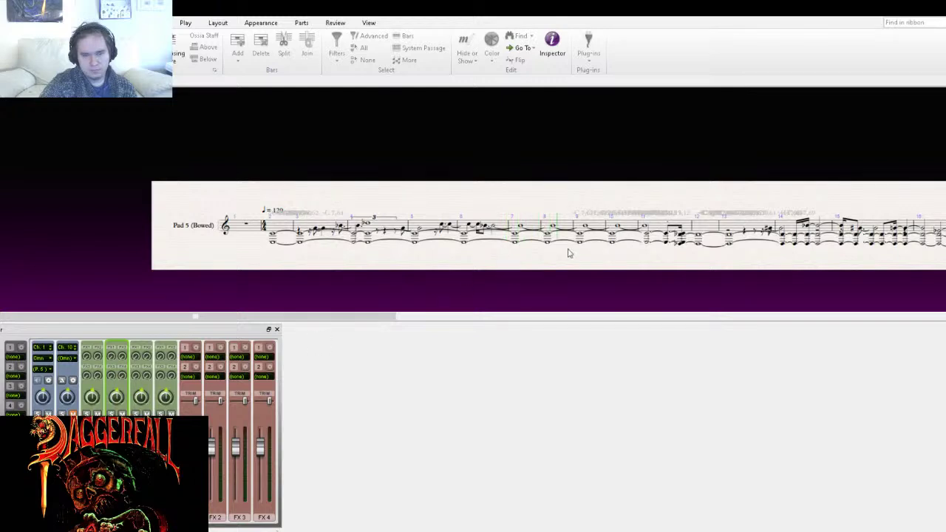
pyautogui.moveTo(629, 270); pyautogui.dragTo(329, 260)
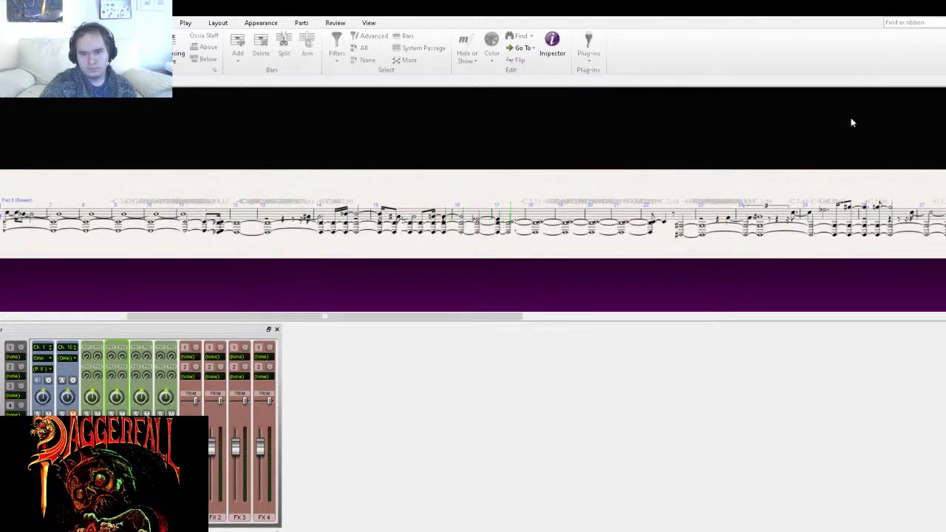
pyautogui.press('space')
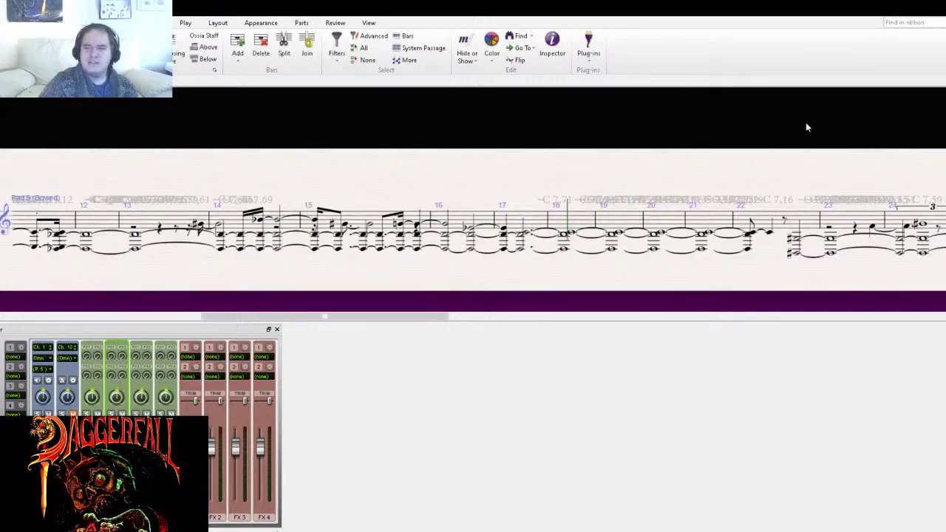
pyautogui.press('space')
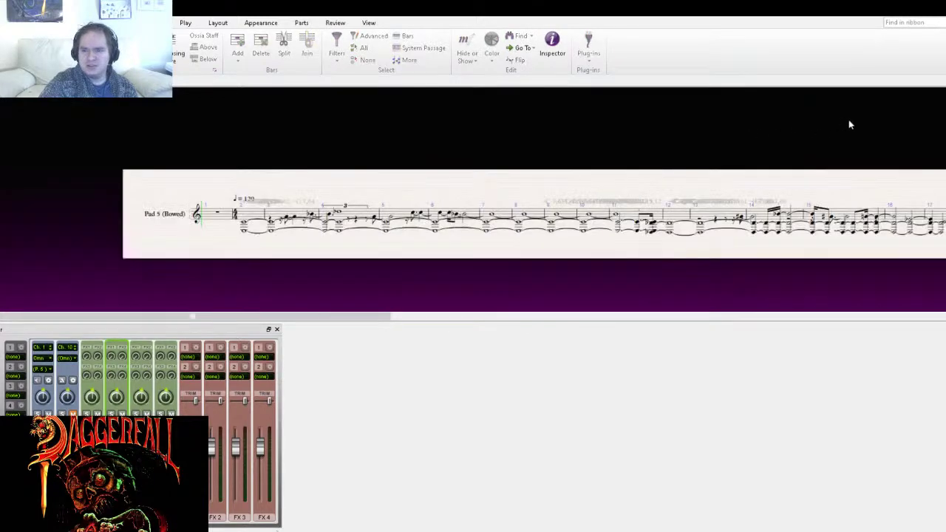
pyautogui.press('space')
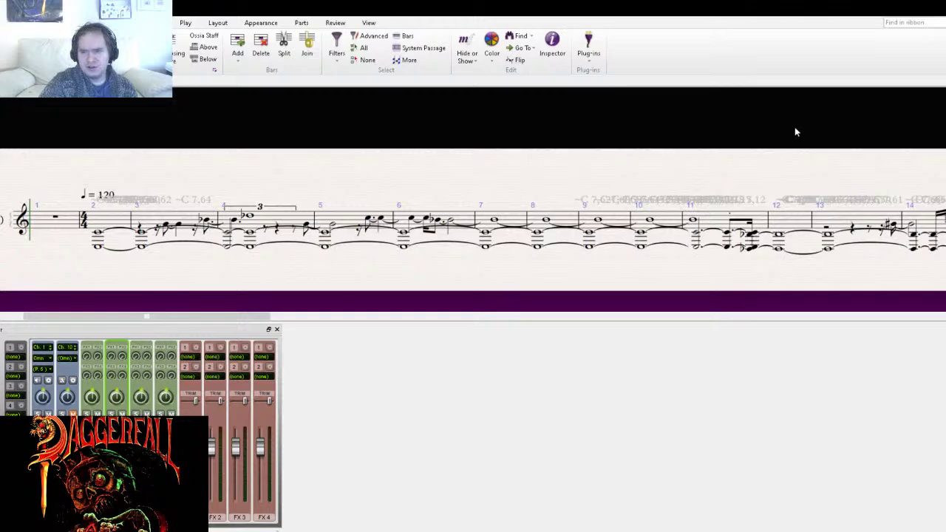
# - Export the Pad 5 (Bowed) score's audio from the start as 28.wav at 16-bit and 44.1 kHz
pyautogui.click(15, 22)
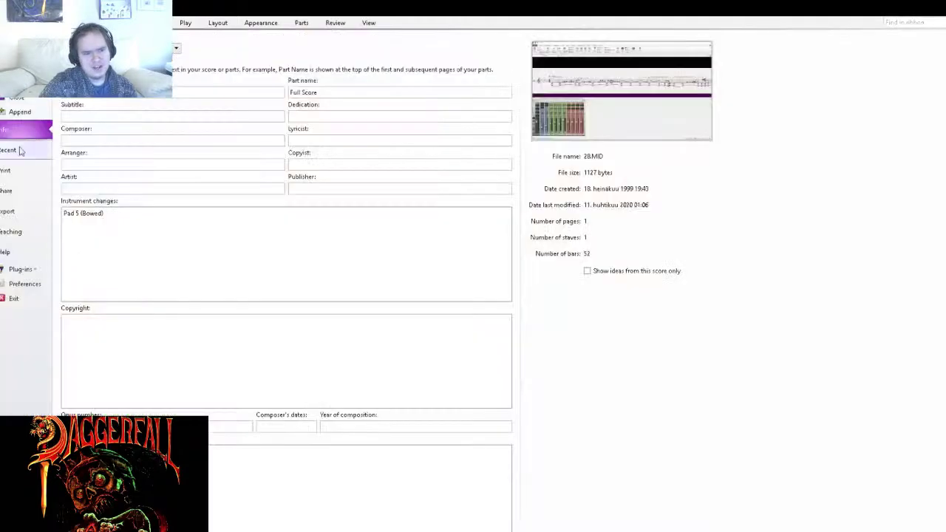
pyautogui.click(14, 211)
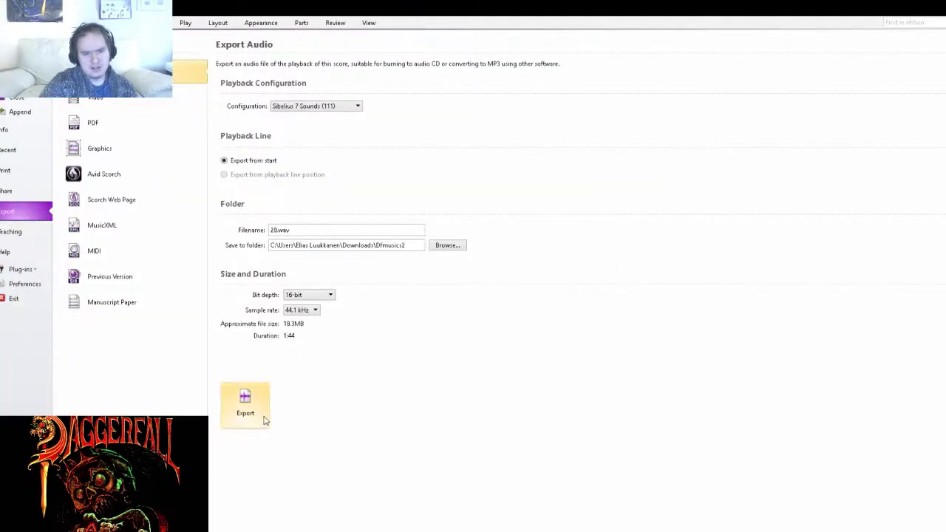
pyautogui.click(245, 402)
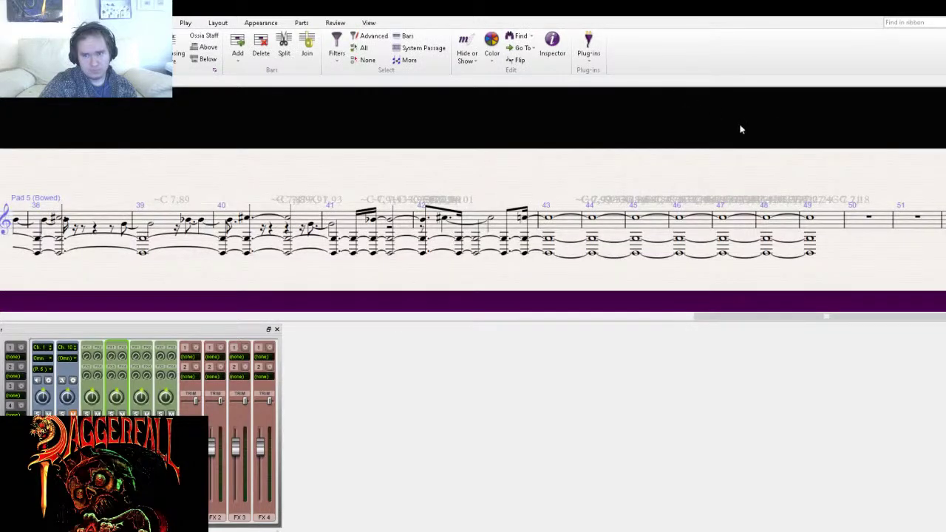
pyautogui.hotkey('alt', 'f')
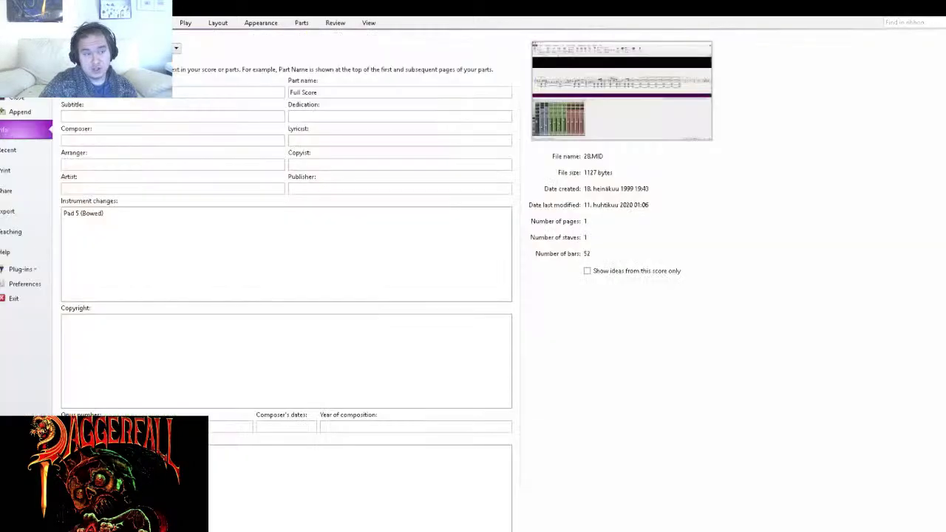
pyautogui.press('Escape')
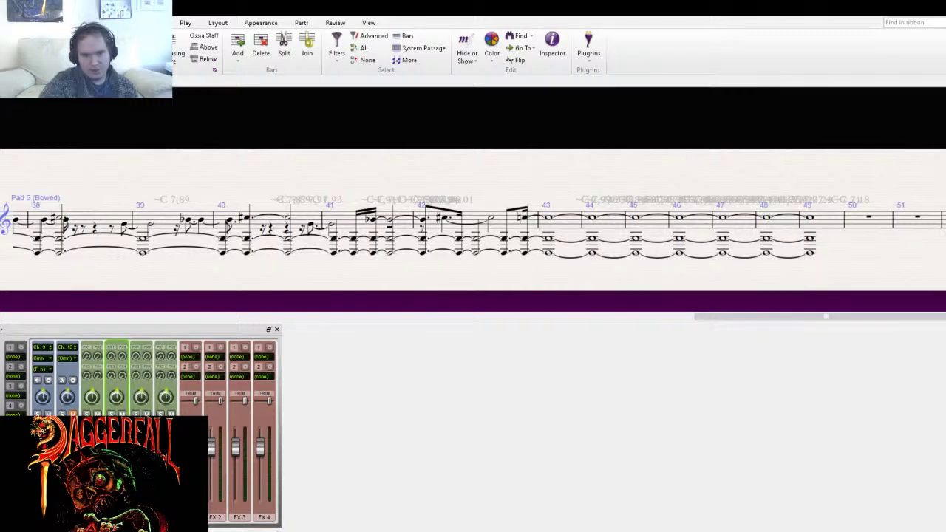
# - Bring up the Horn in F and Timpani score and assign NotePerformer to every channel from Cabasa through Contrabass in the mixer
pyautogui.hotkey('alt', 'Tab')
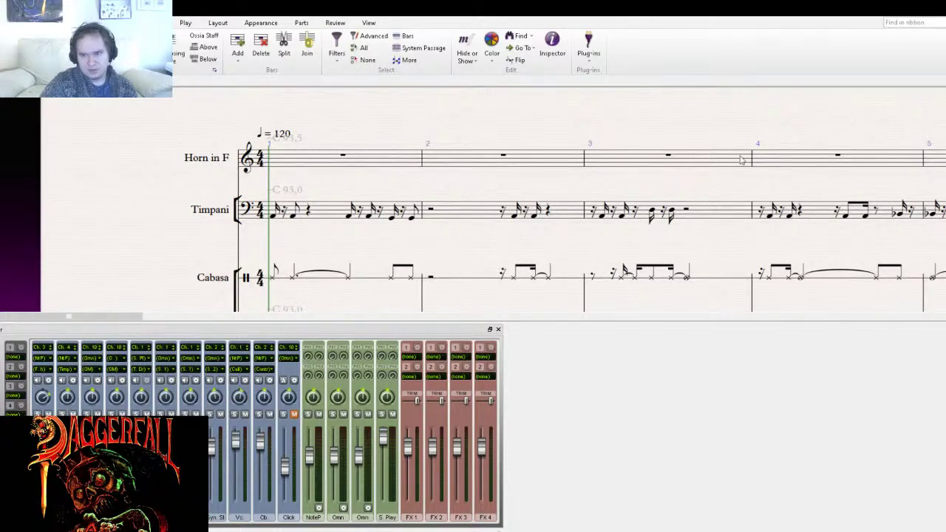
pyautogui.click(96, 359)
pyautogui.click(116, 399)
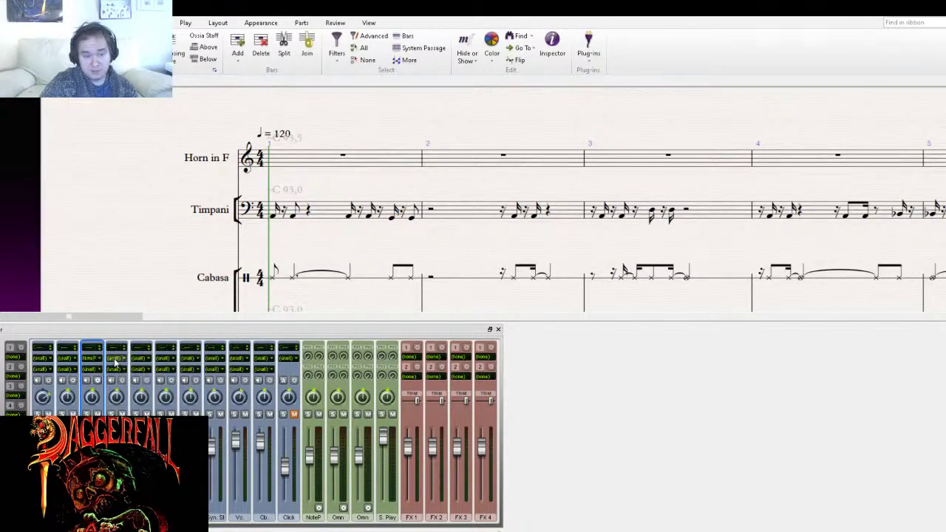
pyautogui.click(115, 360)
pyautogui.click(145, 360)
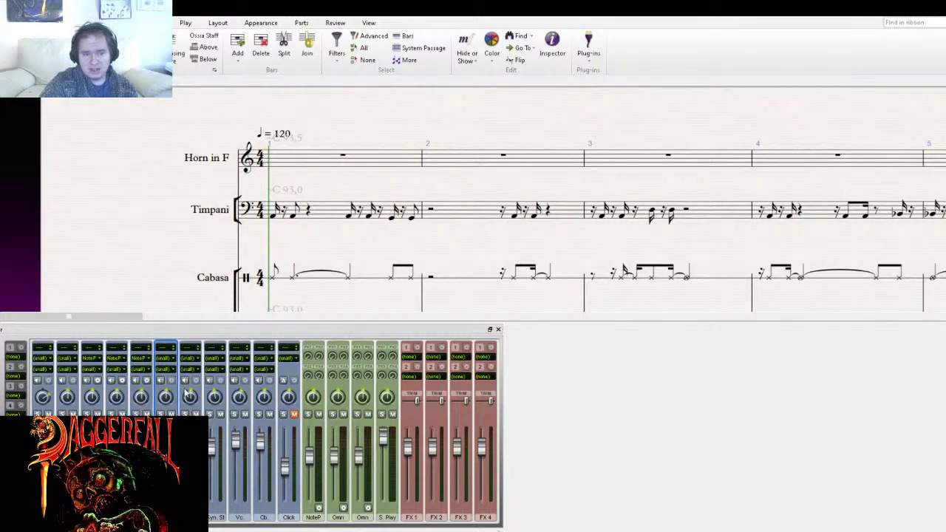
pyautogui.click(193, 359)
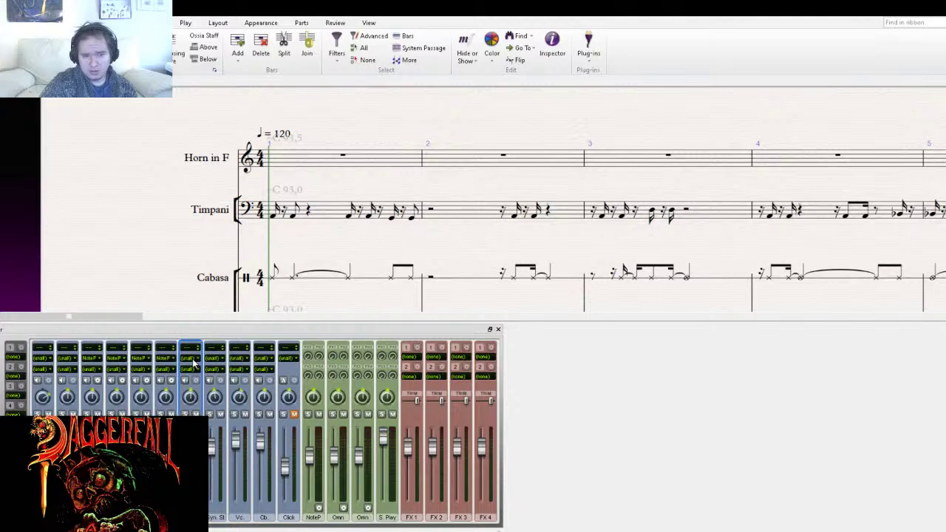
pyautogui.click(220, 361)
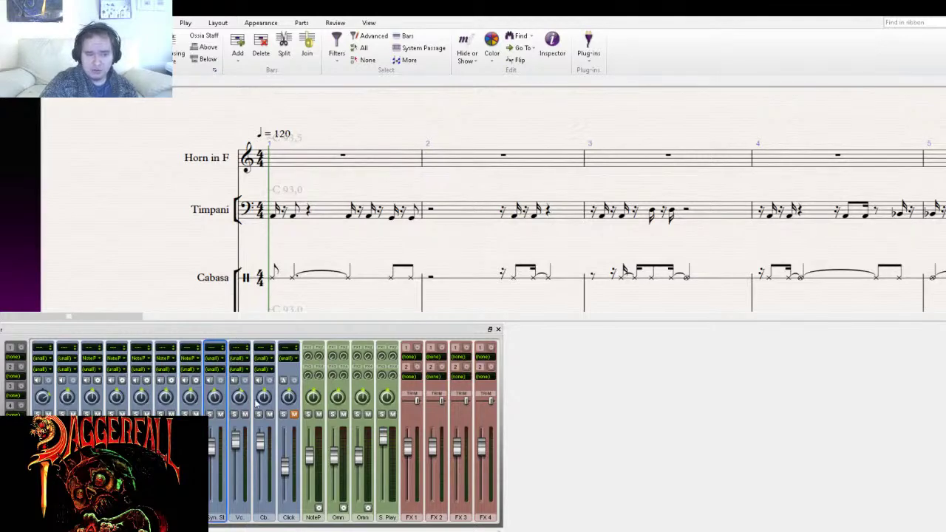
pyautogui.click(244, 360)
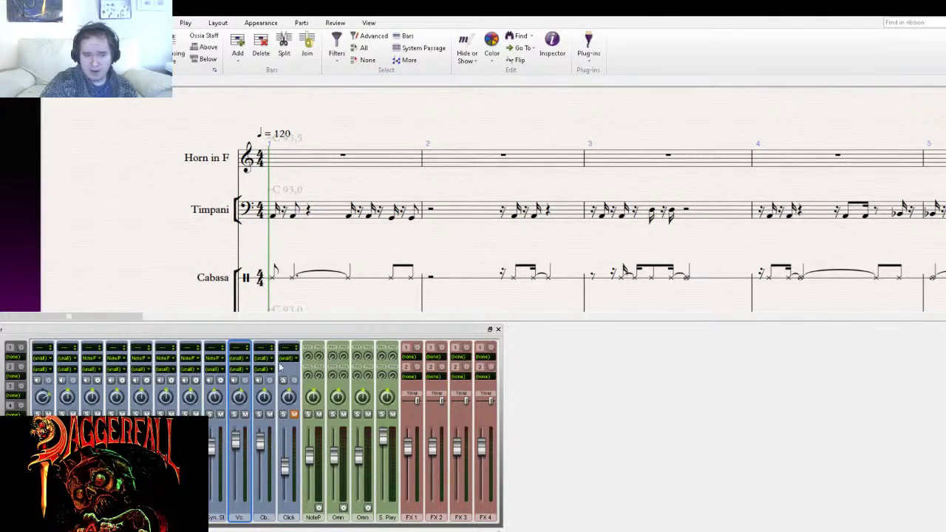
pyautogui.click(269, 358)
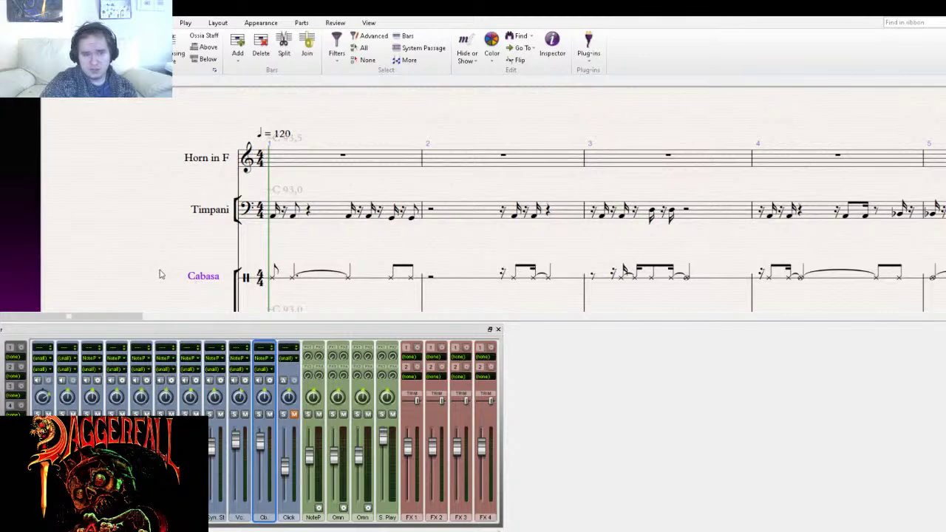
# - Check the staves from Cabasa down to Contrabass against the mixer, and assign NotePerformer to the Click channel
pyautogui.moveTo(160, 274); pyautogui.dragTo(178, 194)
pyautogui.moveTo(167, 247); pyautogui.dragTo(159, 104)
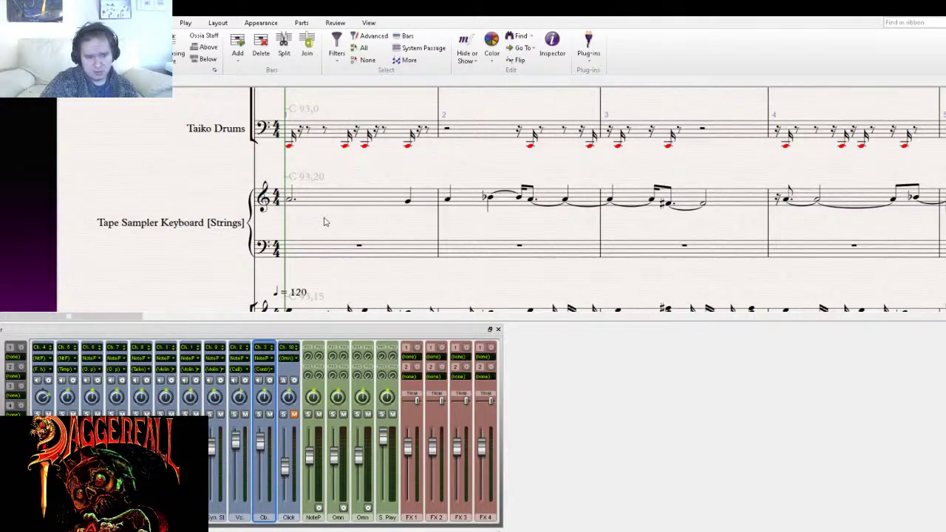
pyautogui.moveTo(205, 283); pyautogui.dragTo(231, 210)
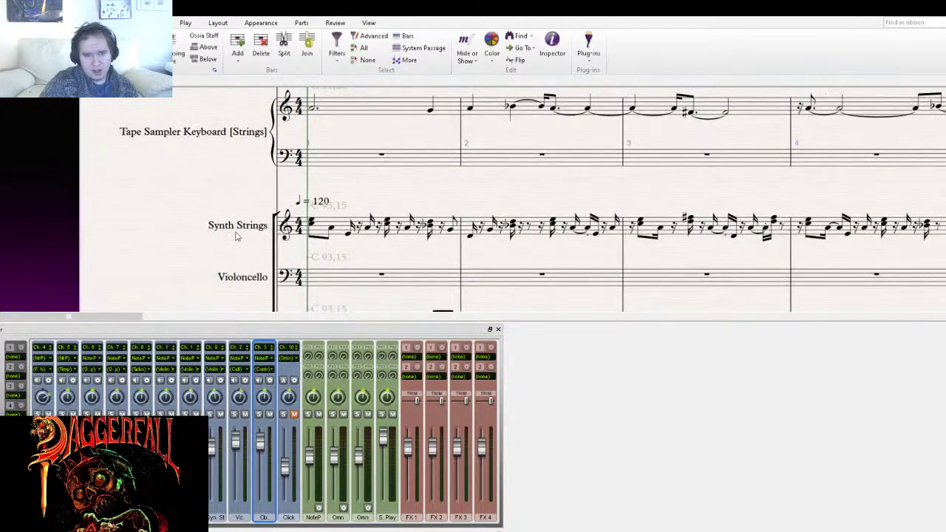
pyautogui.moveTo(231, 249); pyautogui.dragTo(204, 190)
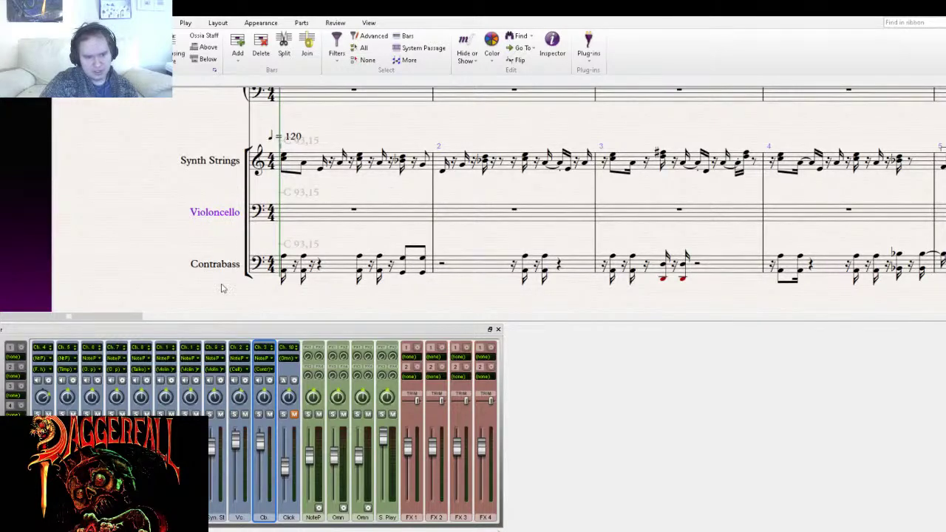
pyautogui.click(293, 361)
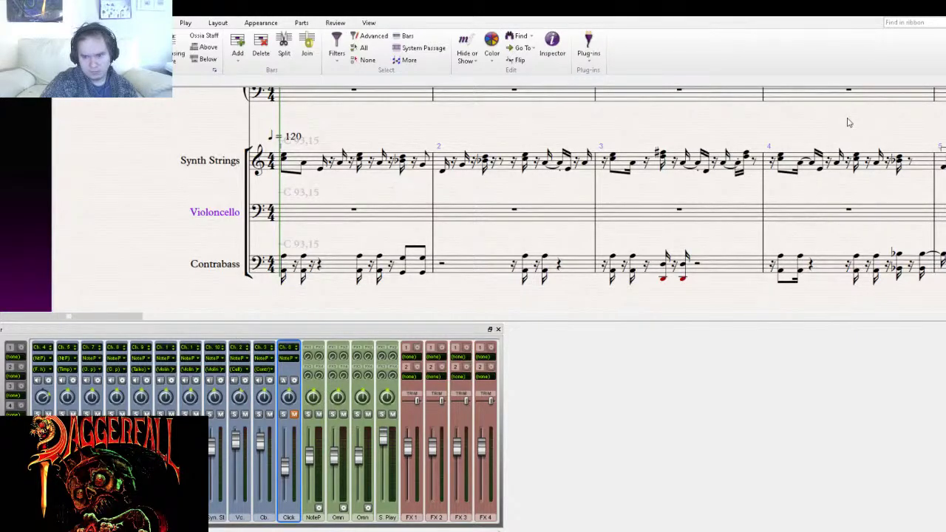
# - Insert a short empty bar before bar 1 and raise the NotePerformer output fader slightly while the score plays
pyautogui.press('space')
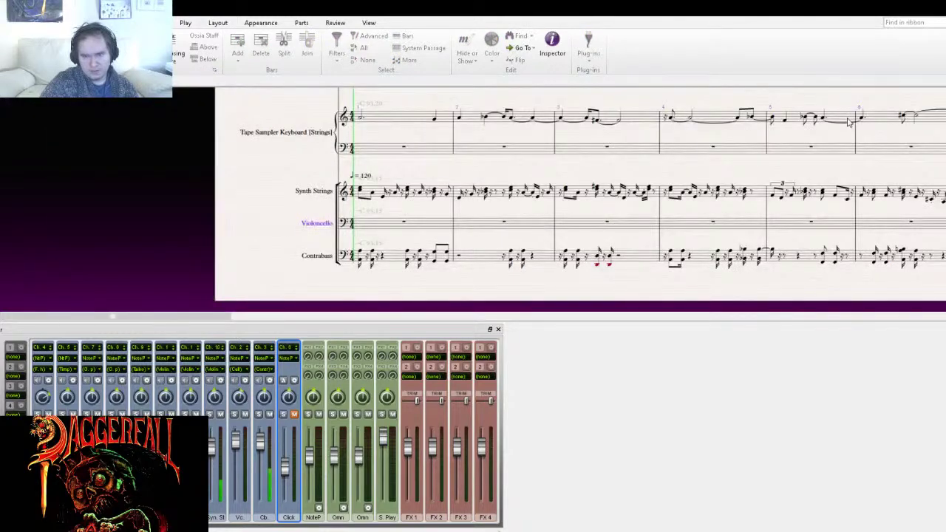
pyautogui.press('space')
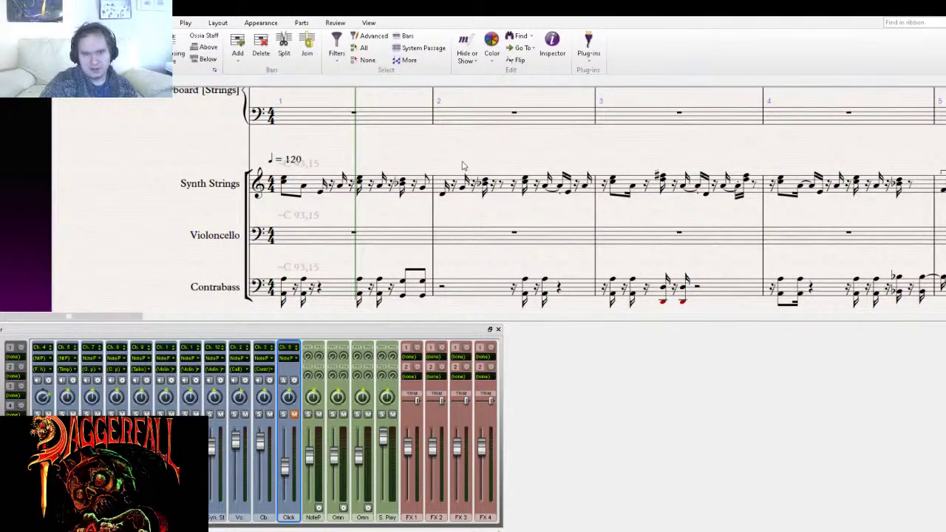
pyautogui.click(252, 145)
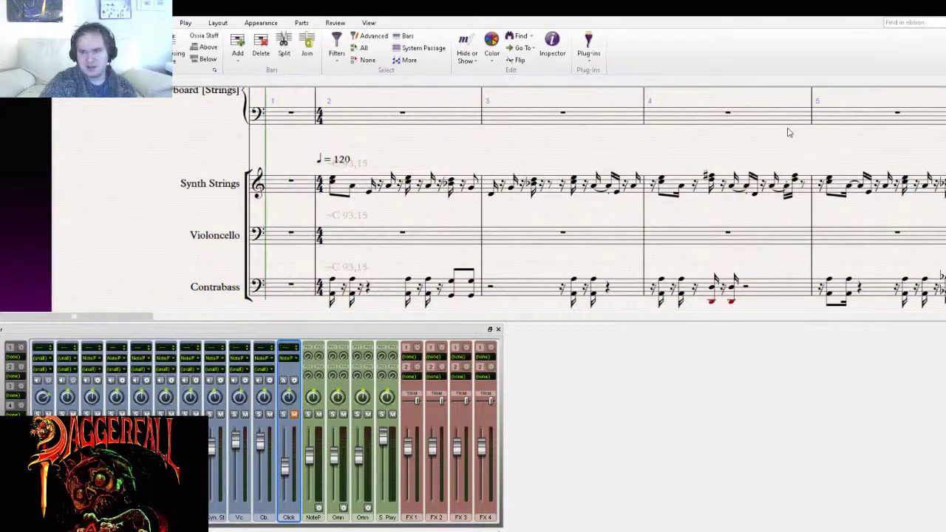
pyautogui.press('space')
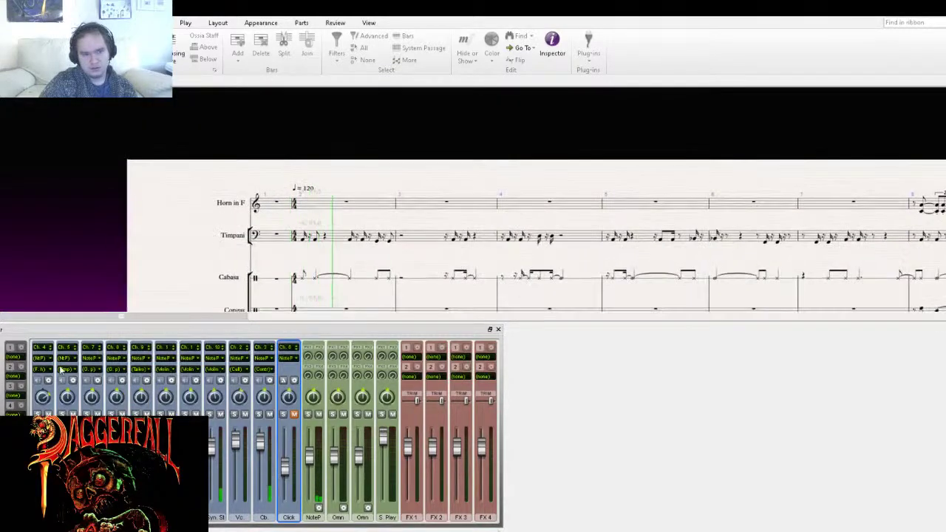
pyautogui.click(311, 455)
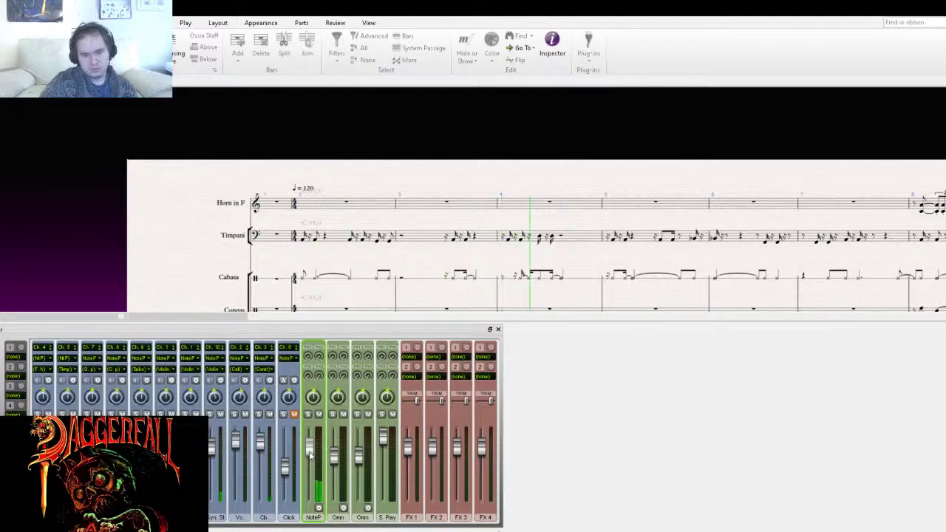
# - Hide the mixer and follow the score's playback across all staves from the opening bars to about bar 14
pyautogui.click(498, 329)
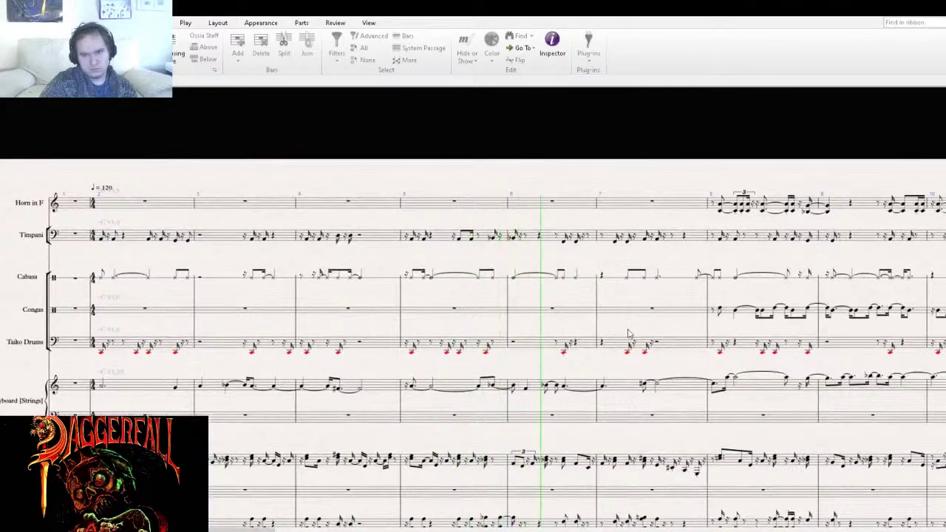
pyautogui.moveTo(628, 334); pyautogui.dragTo(346, 289)
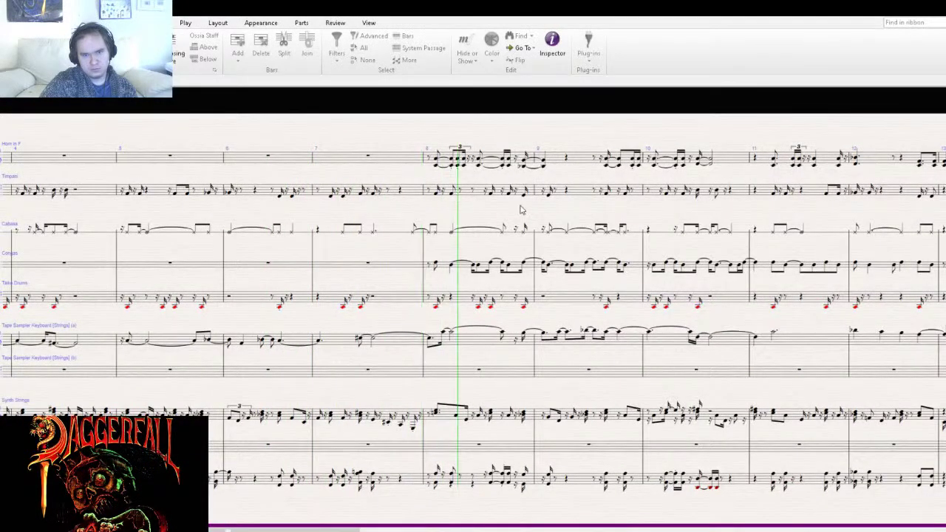
pyautogui.hotkey('ctrl', '+')
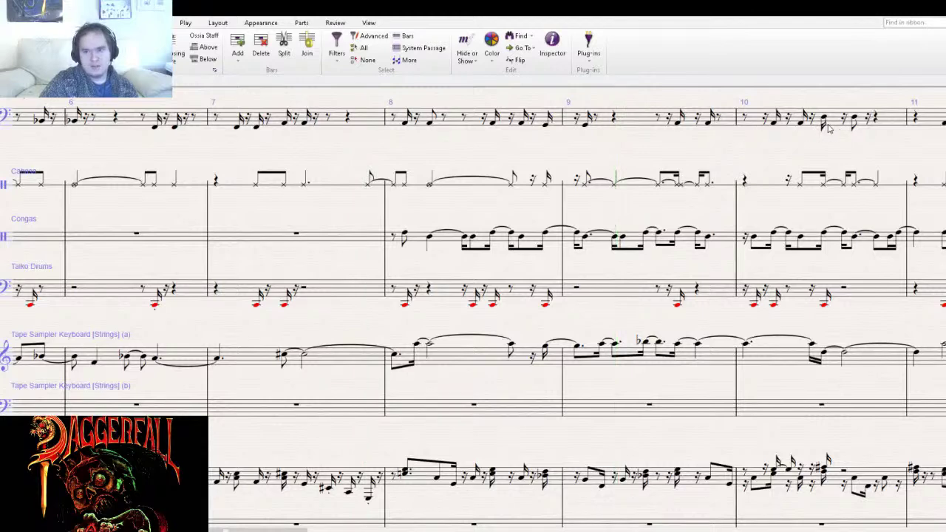
pyautogui.hotkey('ctrl', '-')
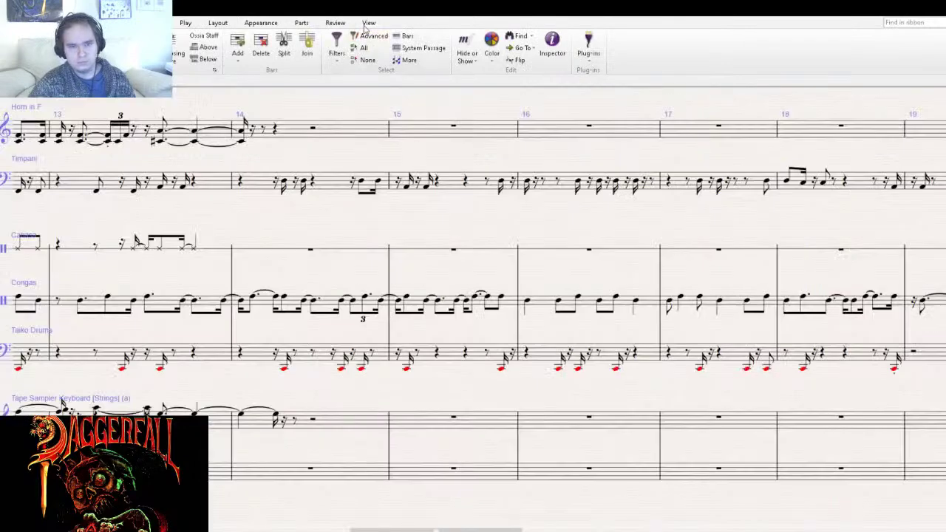
# - Assign a Cello sound to the Violoncello channel in the mixer and check the surrounding staves
pyautogui.click(368, 22)
pyautogui.click(701, 59)
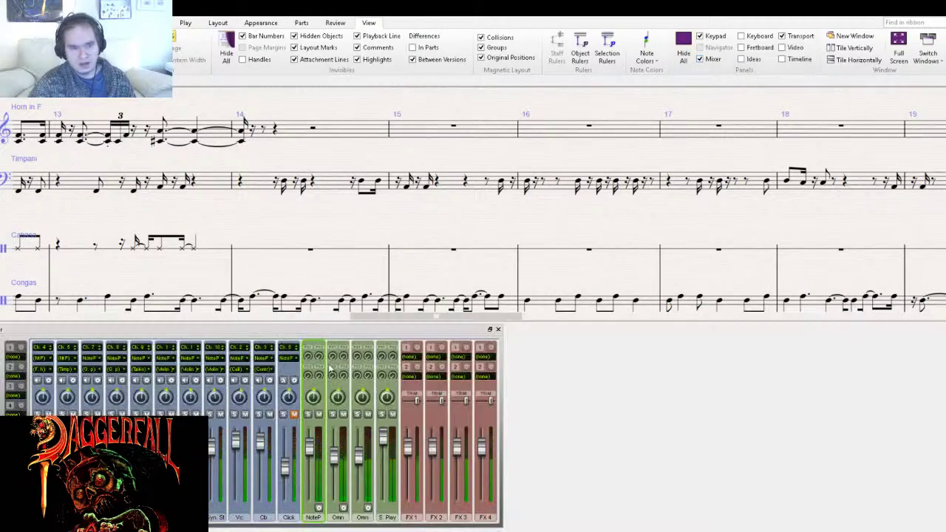
pyautogui.click(251, 374)
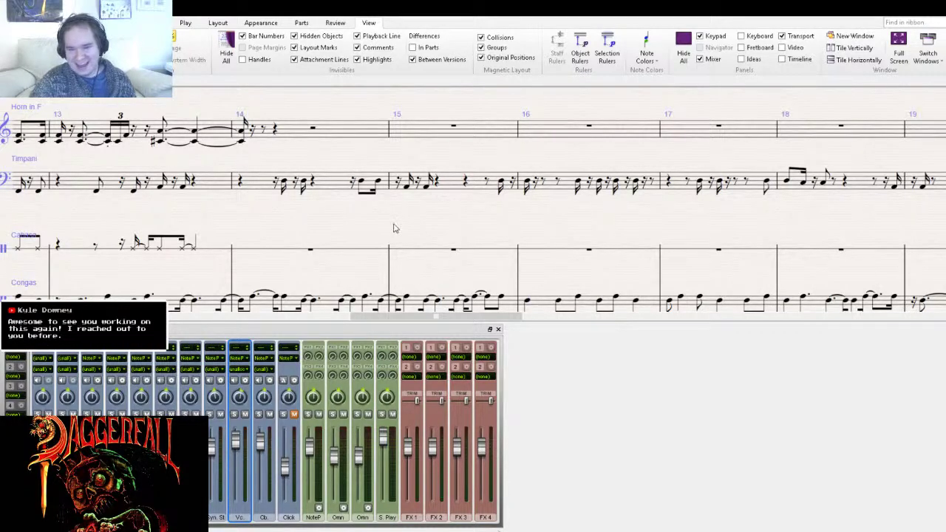
pyautogui.moveTo(394, 228); pyautogui.dragTo(463, 164)
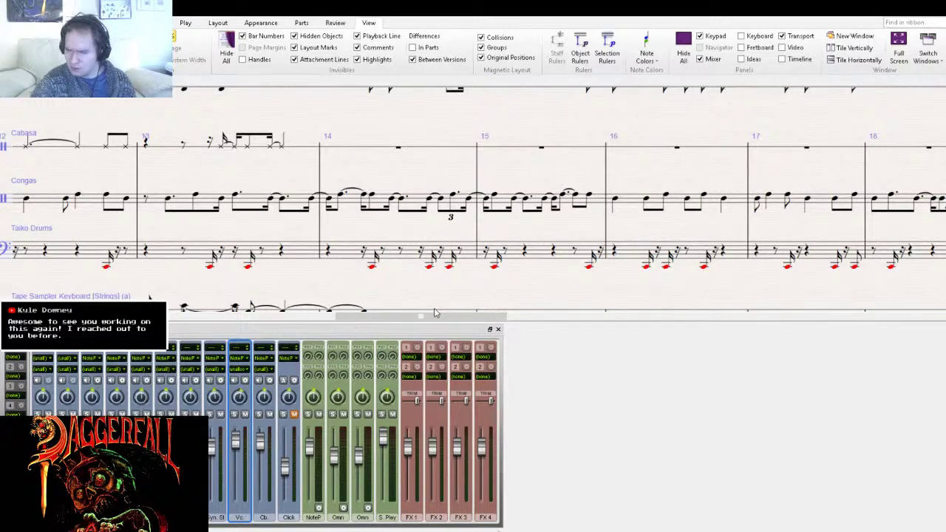
pyautogui.scroll(-3, 525, 258)
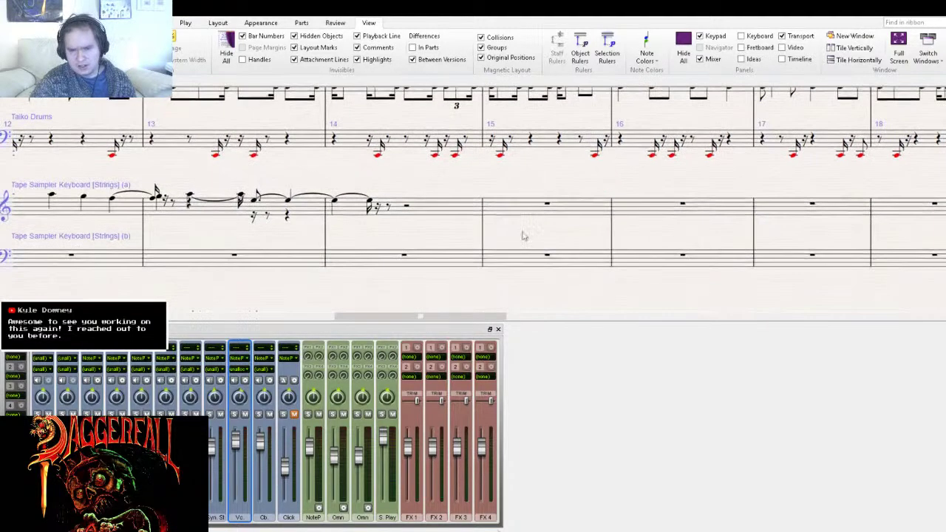
pyautogui.click(499, 329)
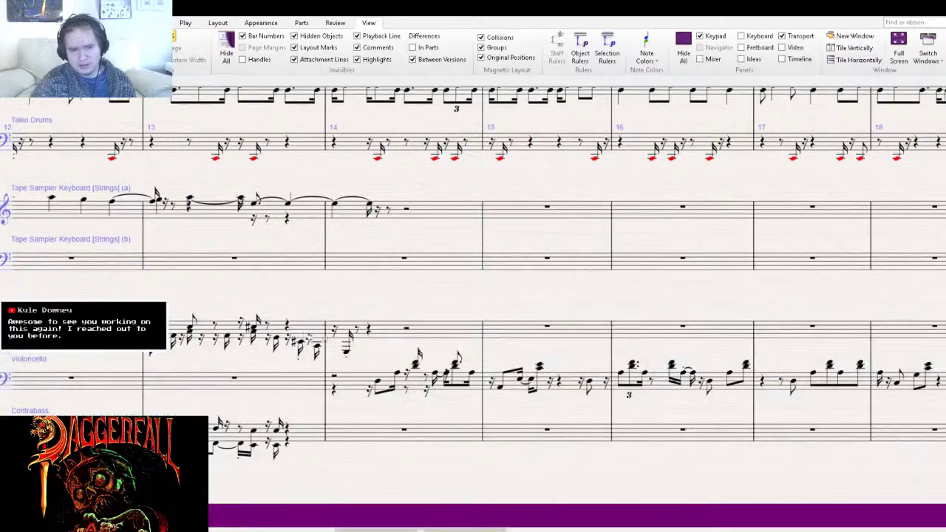
pyautogui.moveTo(196, 297); pyautogui.dragTo(821, 342)
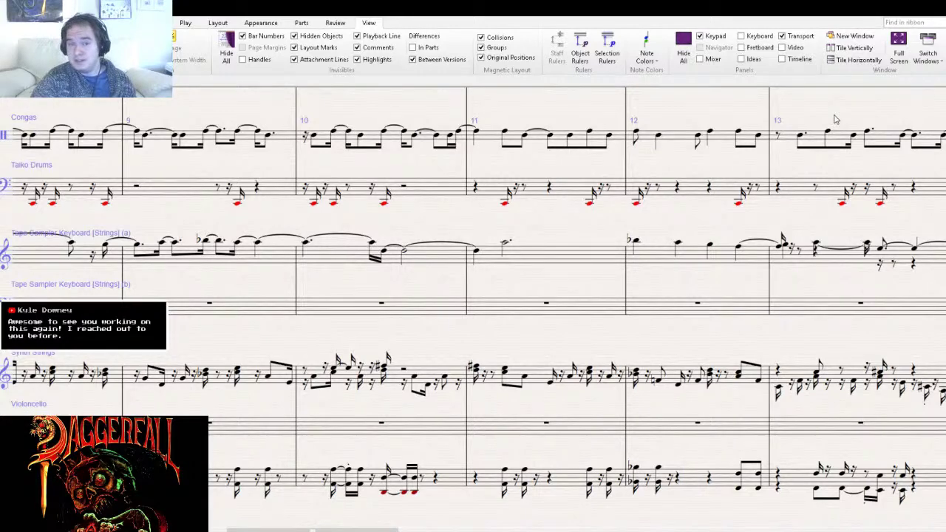
# - Play the score from the start and follow the staves and mixer levels toward the closing bars, then stop playback
pyautogui.hotkey('ctrl', 'shift', 'p')
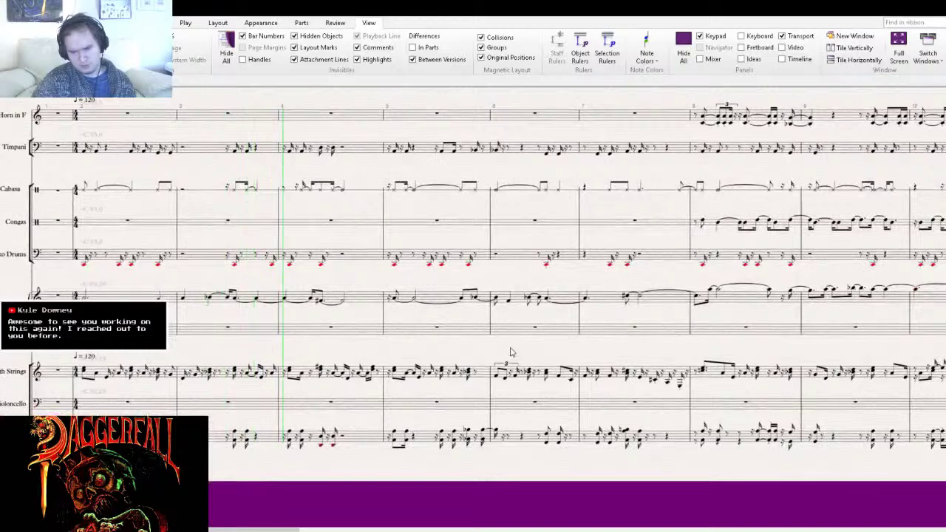
pyautogui.scroll(2, 820, 123)
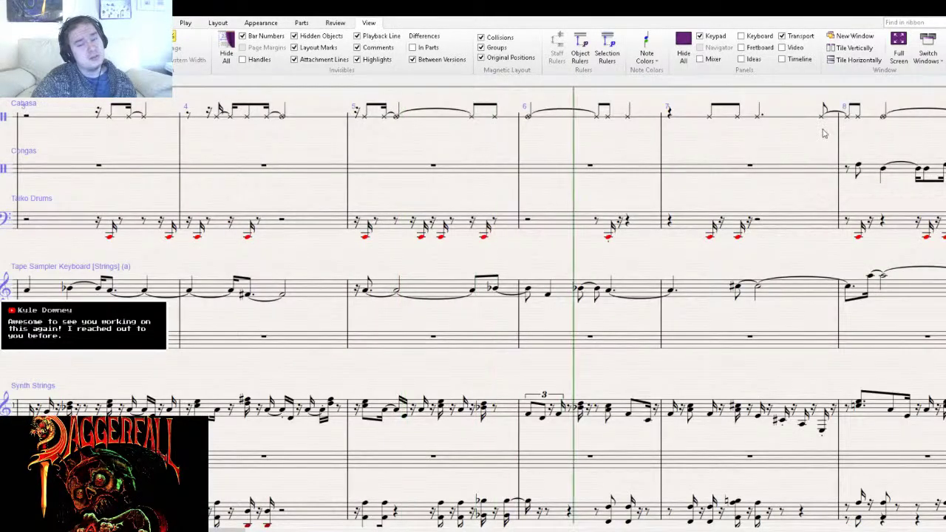
pyautogui.moveTo(737, 161); pyautogui.dragTo(405, 309)
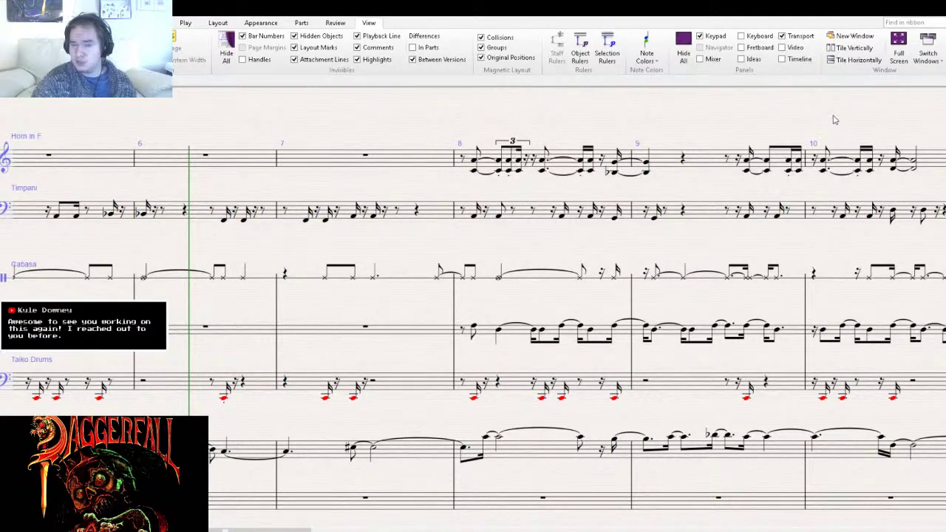
pyautogui.hotkey('ctrl', '-')
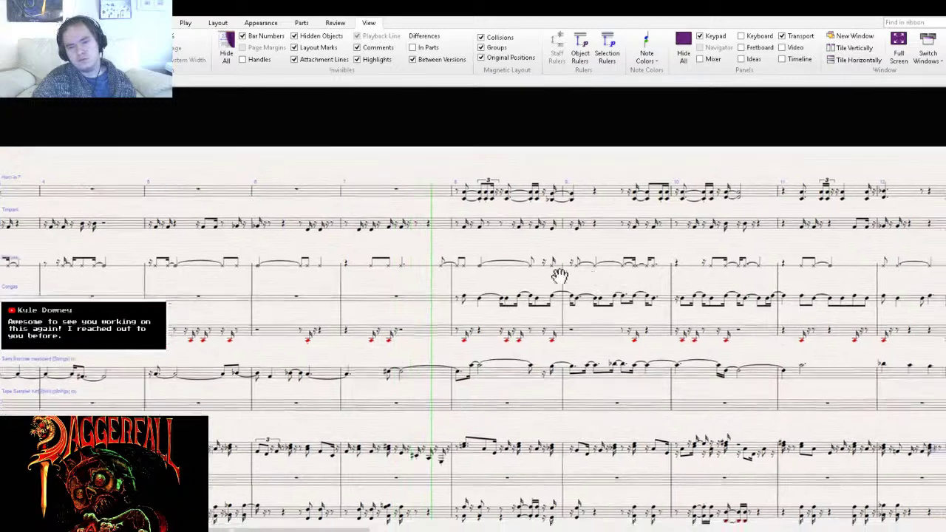
pyautogui.press('m')
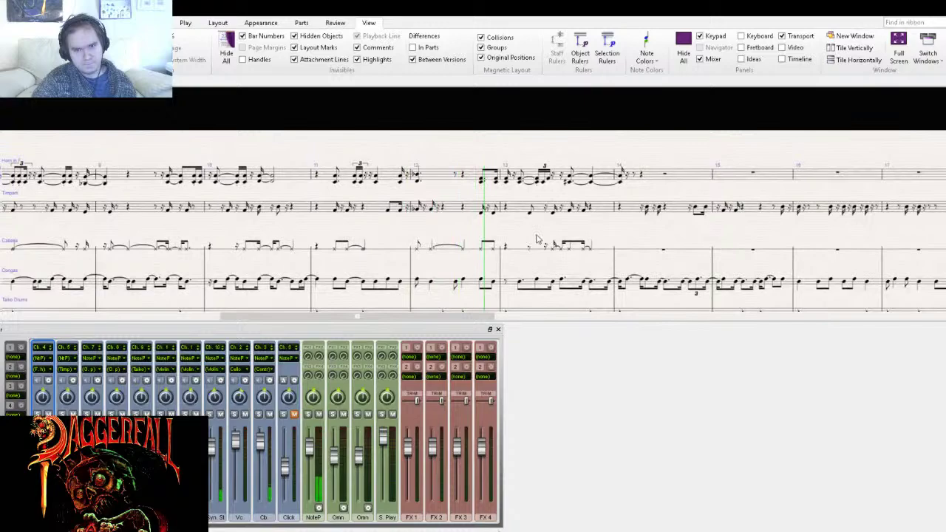
pyautogui.moveTo(495, 234); pyautogui.dragTo(328, 165)
pyautogui.moveTo(419, 254); pyautogui.dragTo(341, 200)
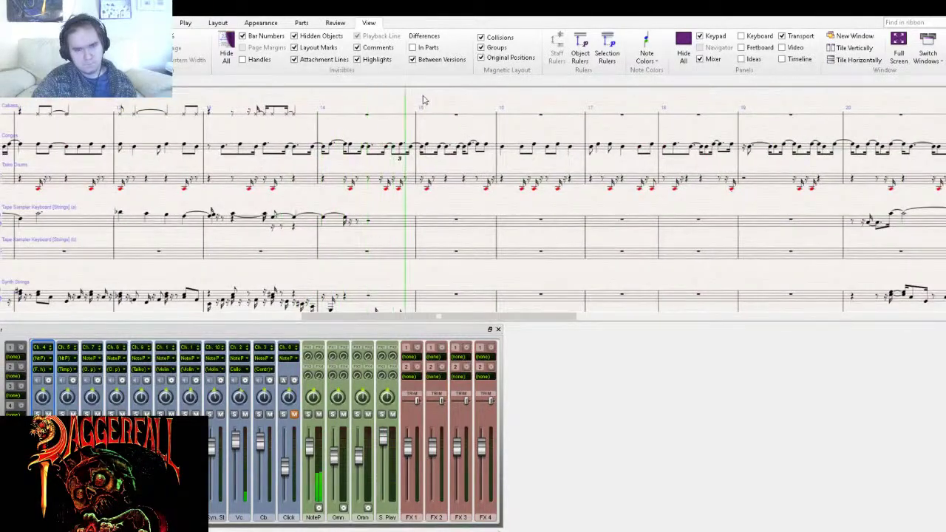
pyautogui.moveTo(424, 121); pyautogui.dragTo(293, 201)
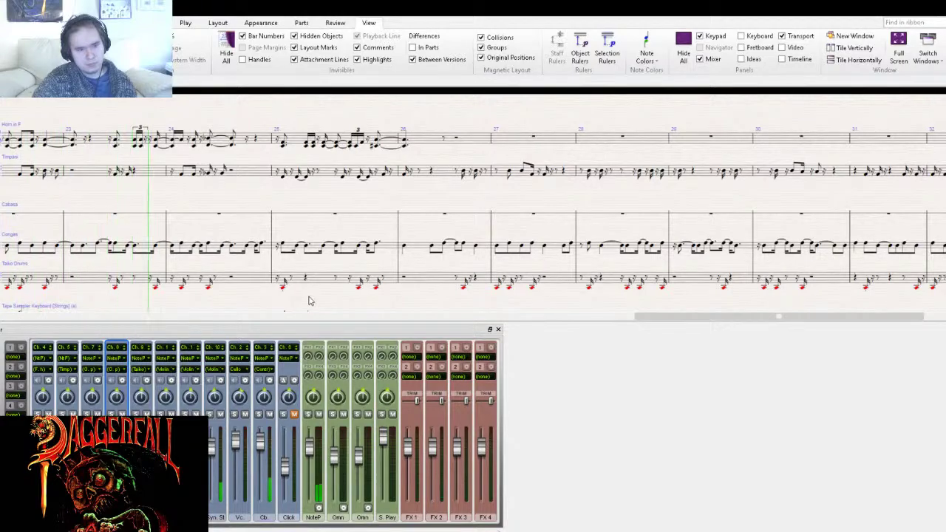
pyautogui.moveTo(376, 300); pyautogui.dragTo(219, 263)
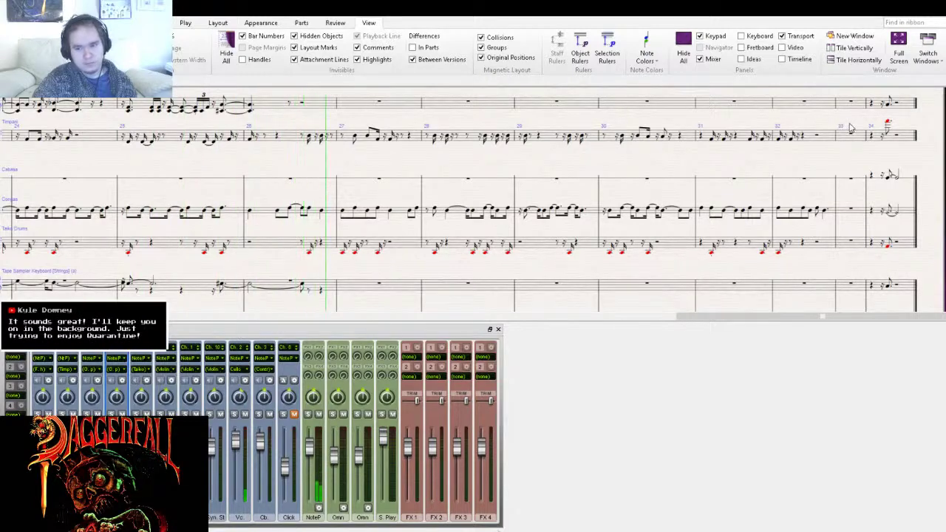
pyautogui.press('space')
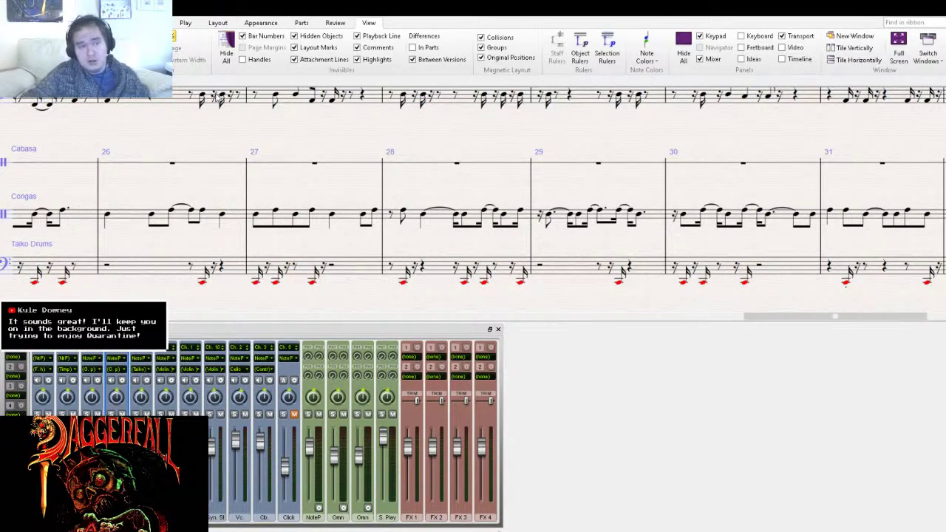
pyautogui.click(15, 22)
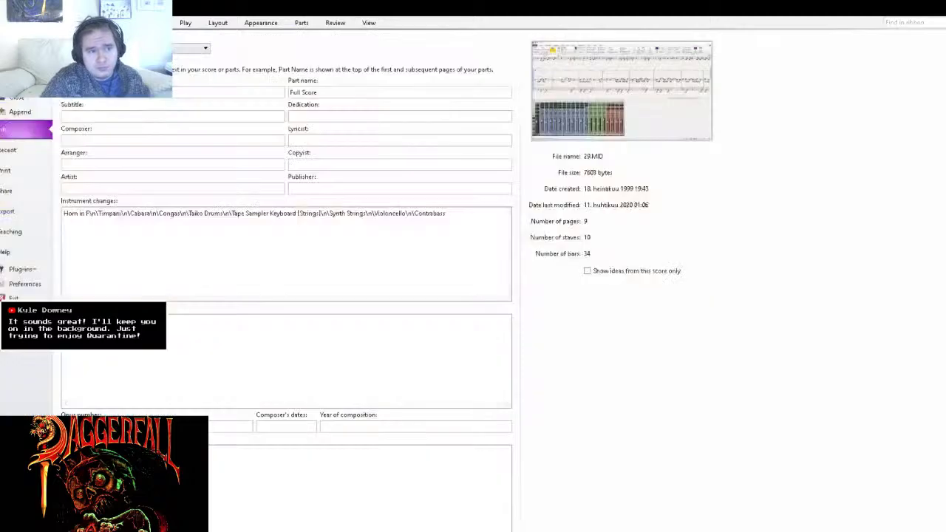
pyautogui.click(11, 212)
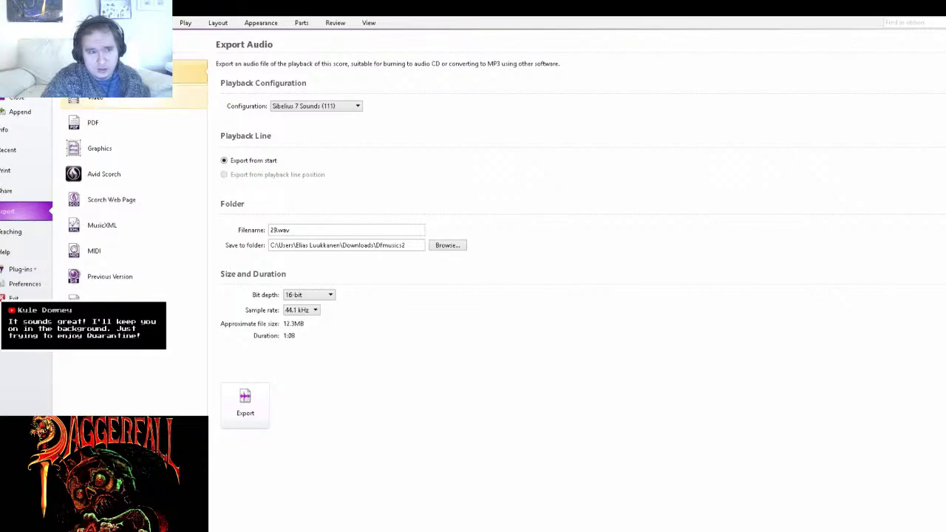
pyautogui.press('Escape')
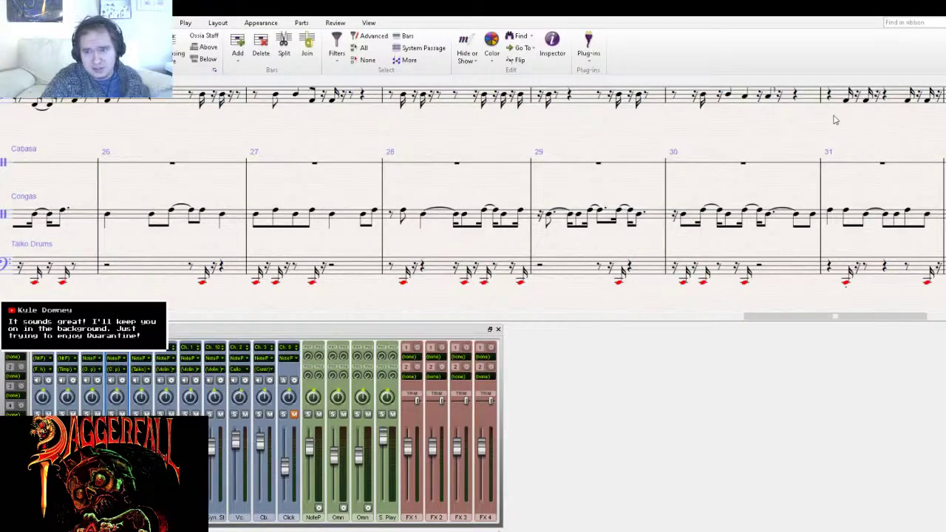
# - Return to the start of the score and reassign the sounds of the Synth Strings and Contrabass channels in the mixer
pyautogui.press('space')
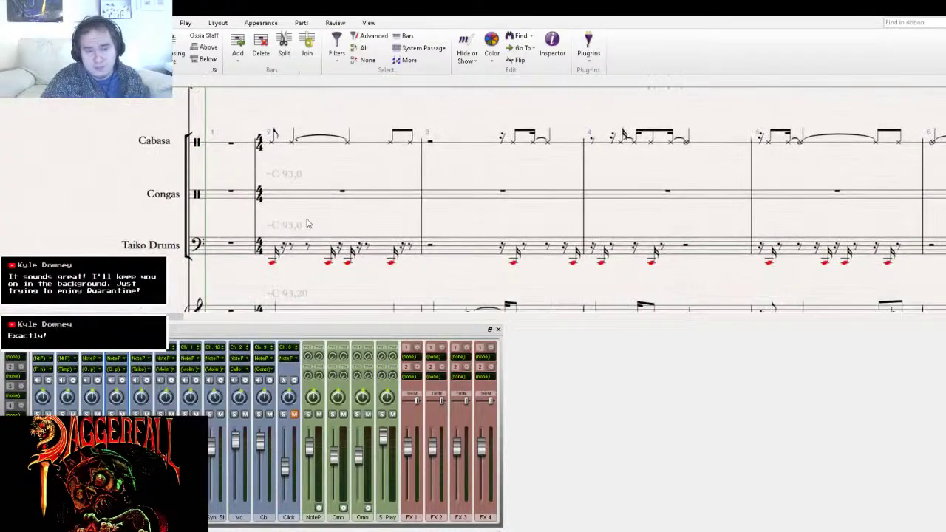
pyautogui.scroll(-3, 310, 225)
pyautogui.scroll(-3, 318, 252)
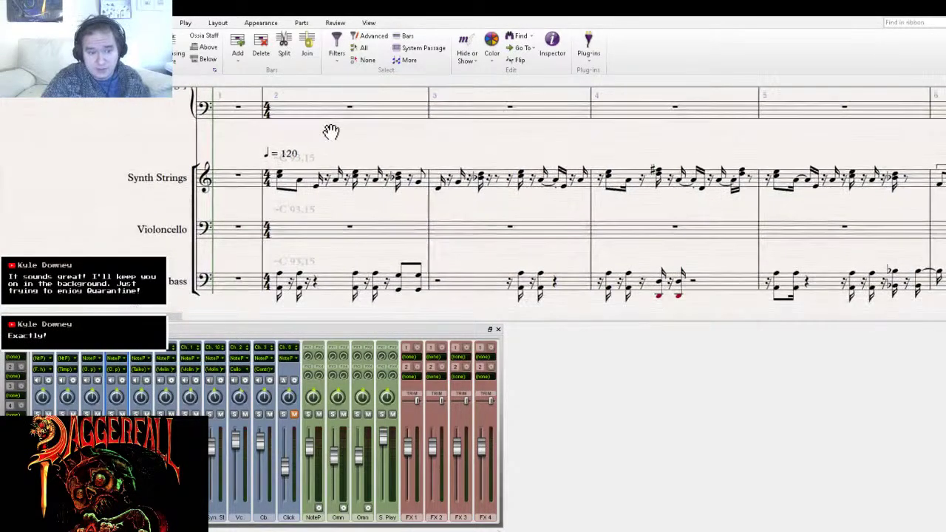
pyautogui.click(223, 372)
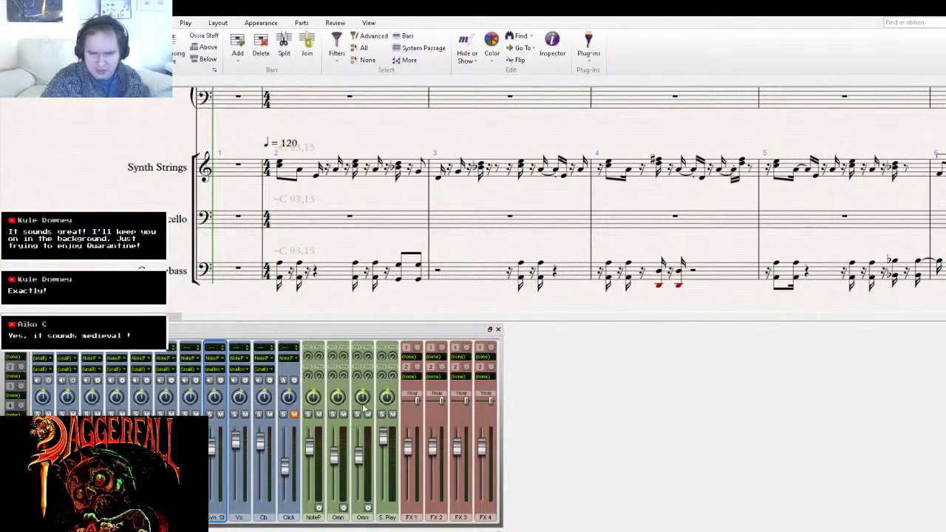
pyautogui.click(273, 369)
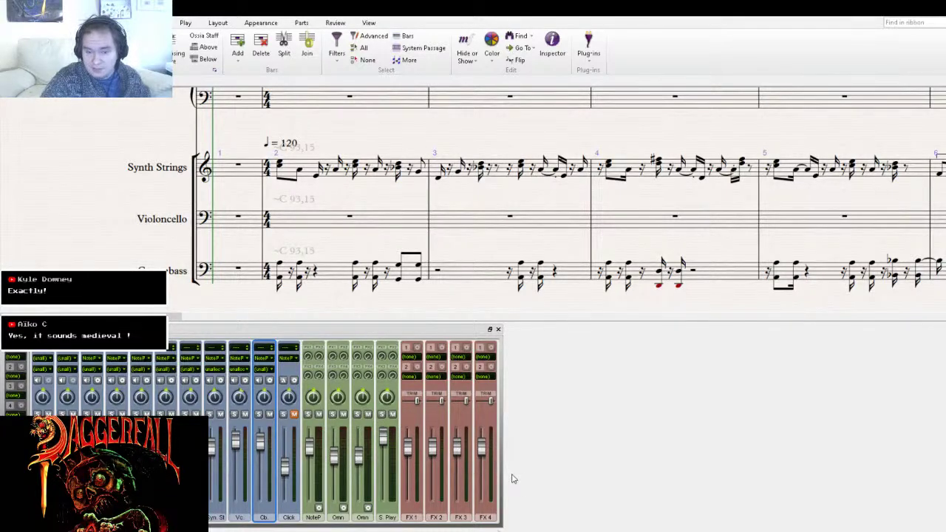
pyautogui.click(498, 329)
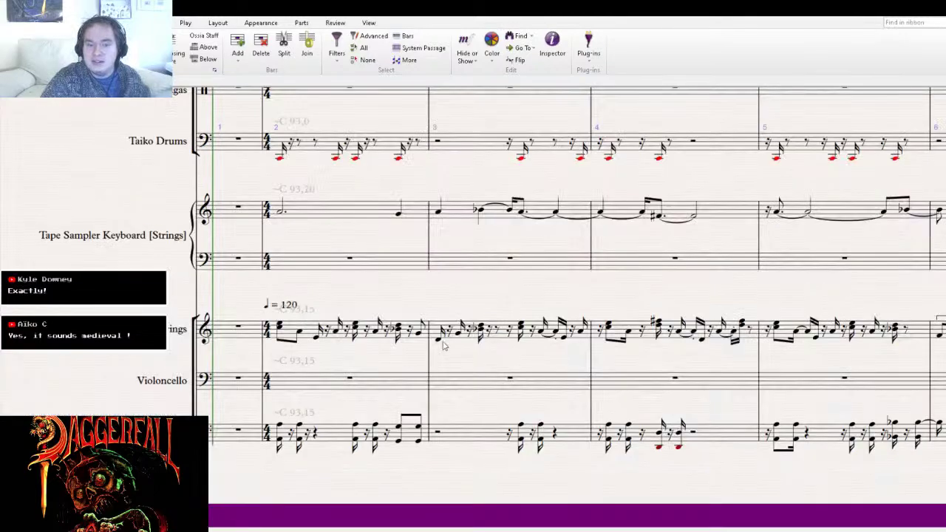
# - Play the opening bars with all staves in view to check the reassigned string sounds, and stop playback
pyautogui.moveTo(382, 293); pyautogui.dragTo(377, 332)
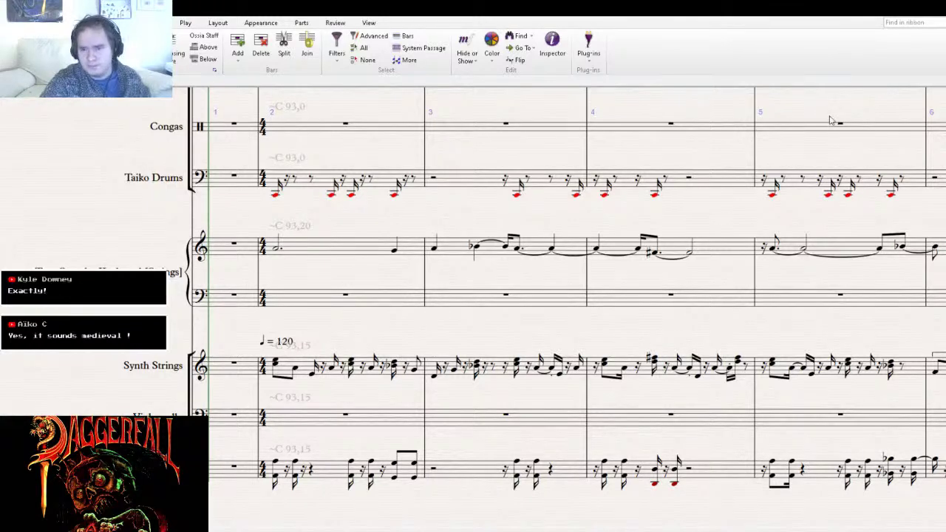
pyautogui.hotkey('ctrl', '-')
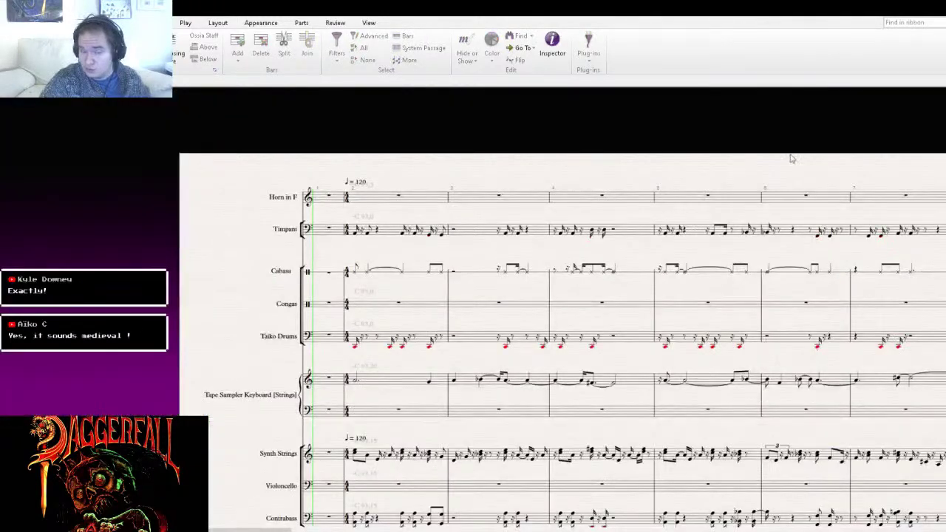
pyautogui.moveTo(432, 413); pyautogui.dragTo(365, 333)
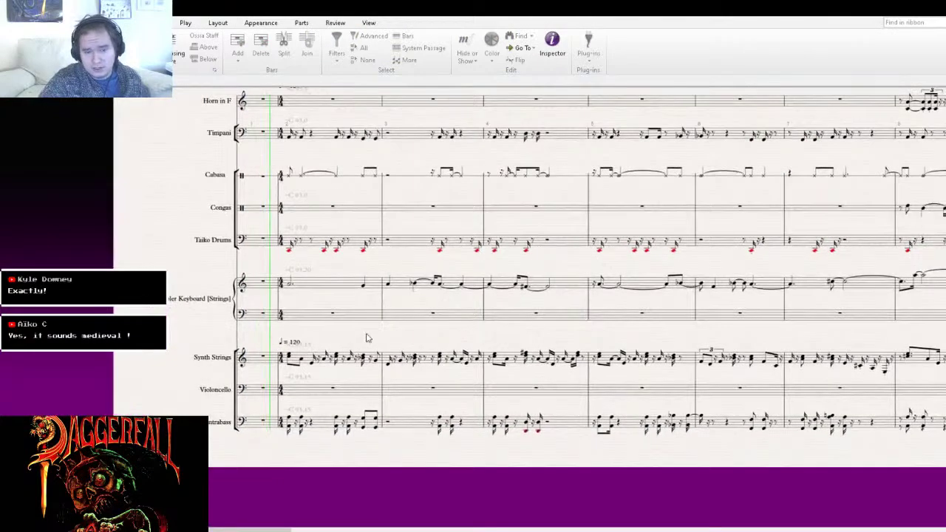
pyautogui.press('space')
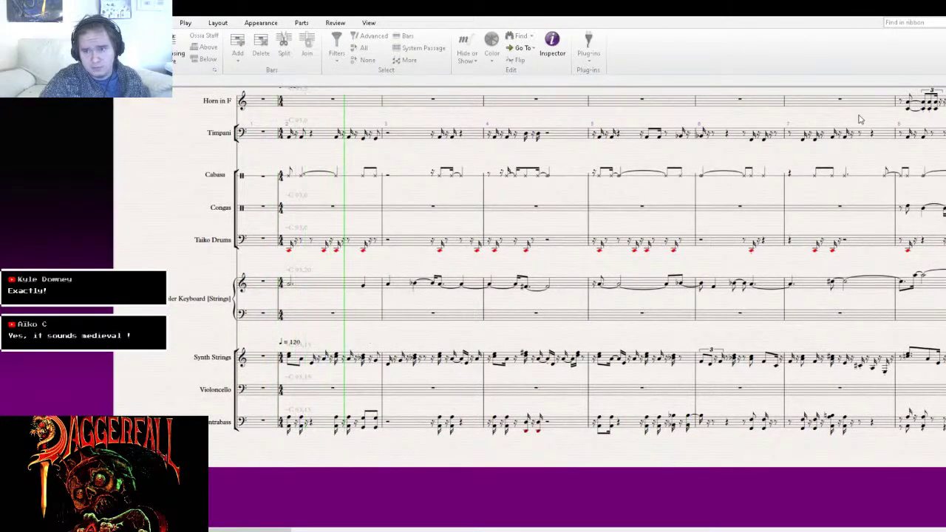
pyautogui.hotkey('ctrl', '+')
pyautogui.press('space')
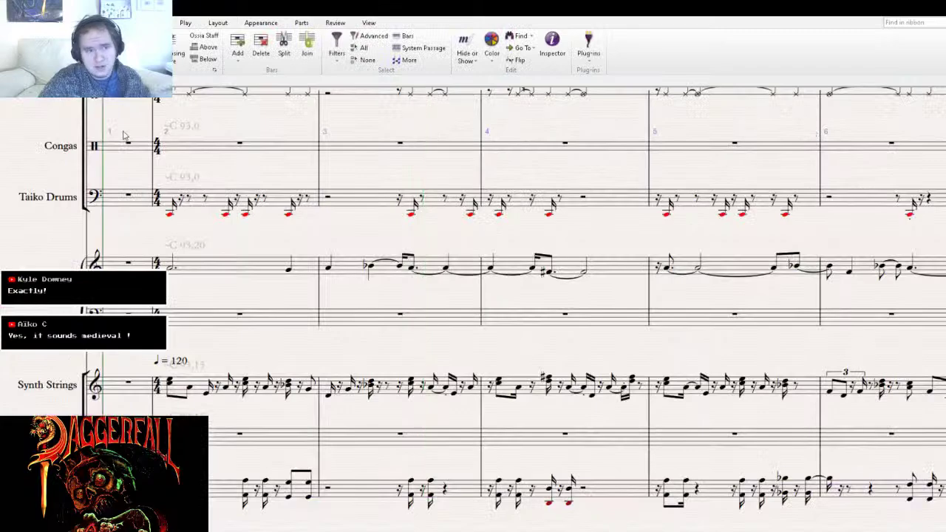
# - Export the Horn in F and Timpani score's audio from the start as 29.wav at 16-bit and 44.1 kHz
pyautogui.hotkey('alt', 'f')
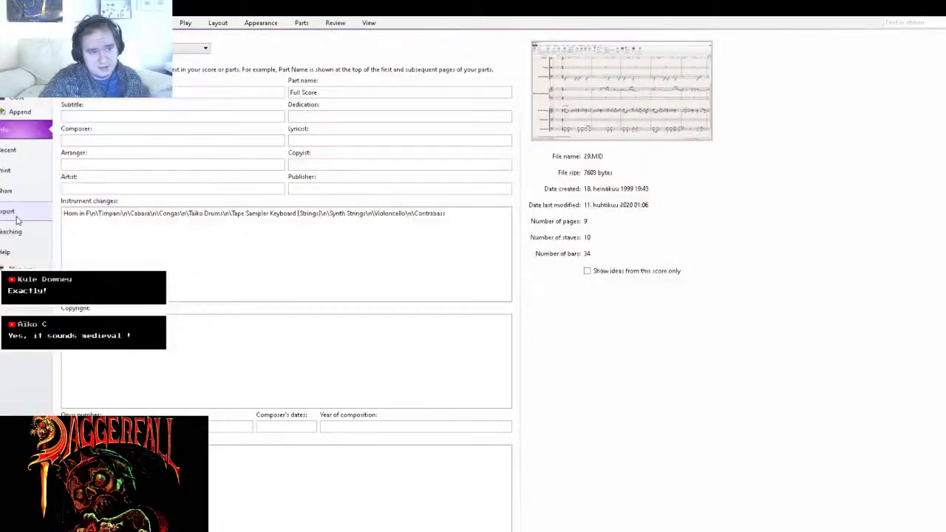
pyautogui.click(18, 211)
pyautogui.click(246, 402)
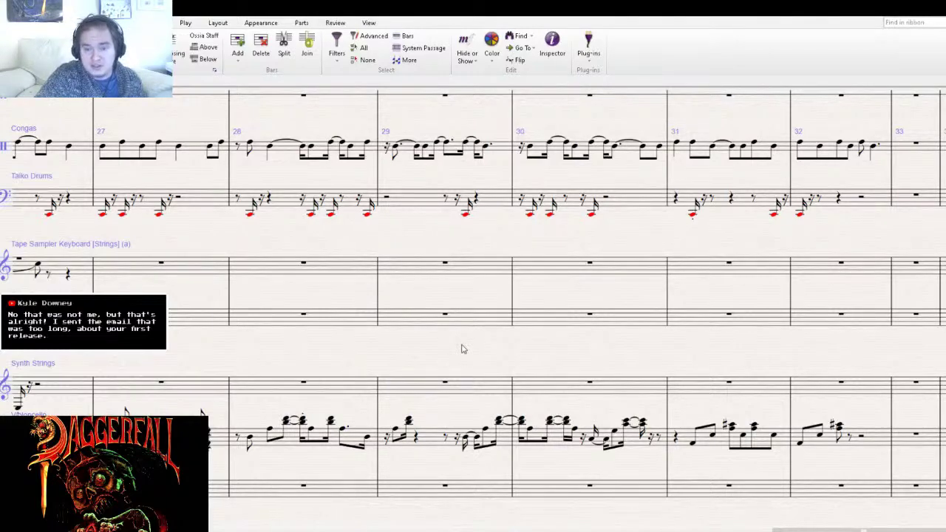
pyautogui.moveTo(484, 353); pyautogui.dragTo(313, 340)
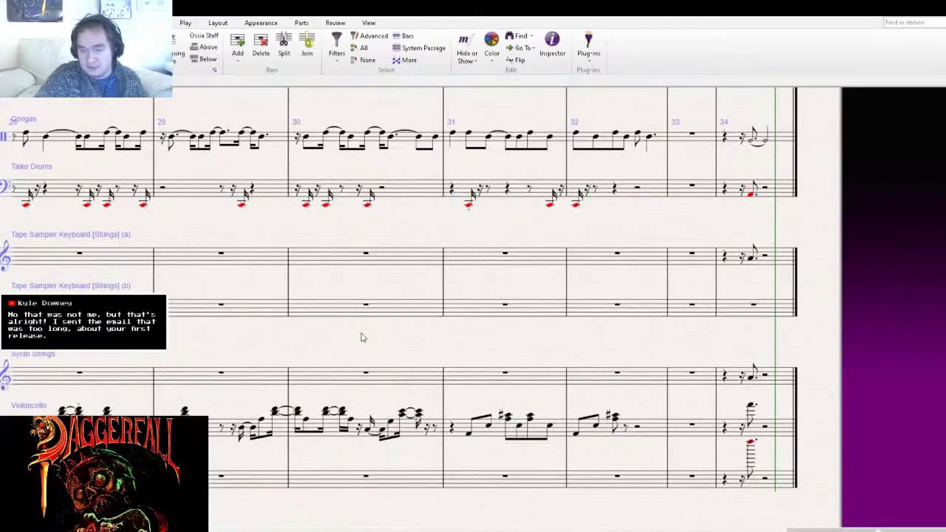
# - Review the score's staves from the closing bars back to the opening, and bring the playback line to bar 1
pyautogui.moveTo(239, 347); pyautogui.dragTo(779, 338)
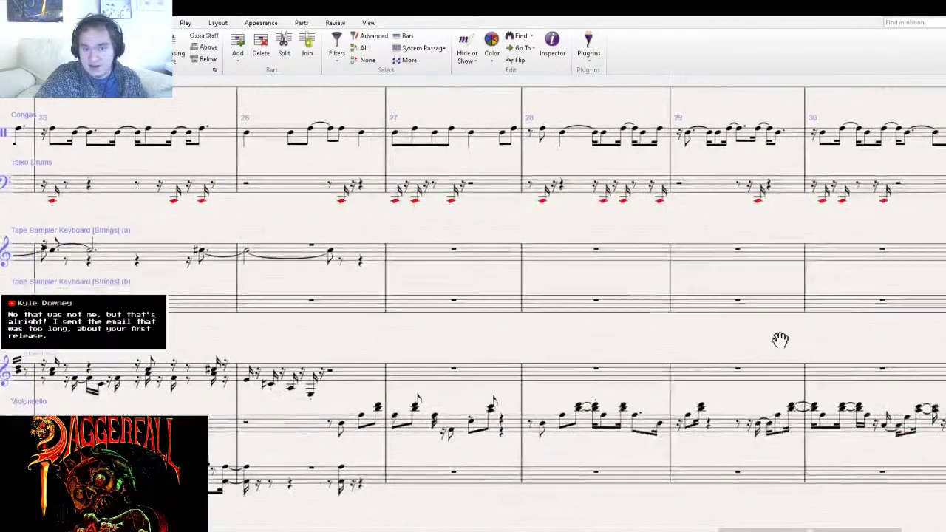
pyautogui.moveTo(415, 318); pyautogui.dragTo(601, 330)
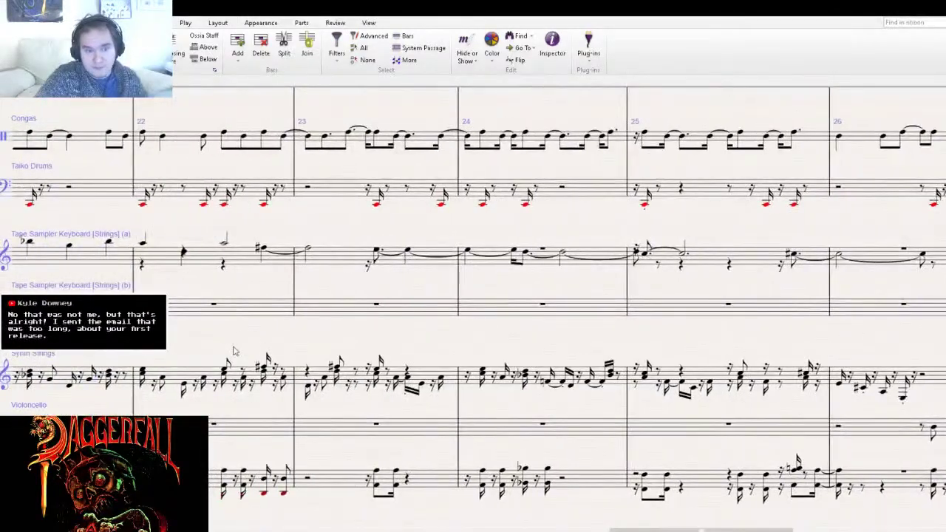
pyautogui.moveTo(234, 353); pyautogui.dragTo(863, 331)
pyautogui.moveTo(295, 327); pyautogui.dragTo(849, 325)
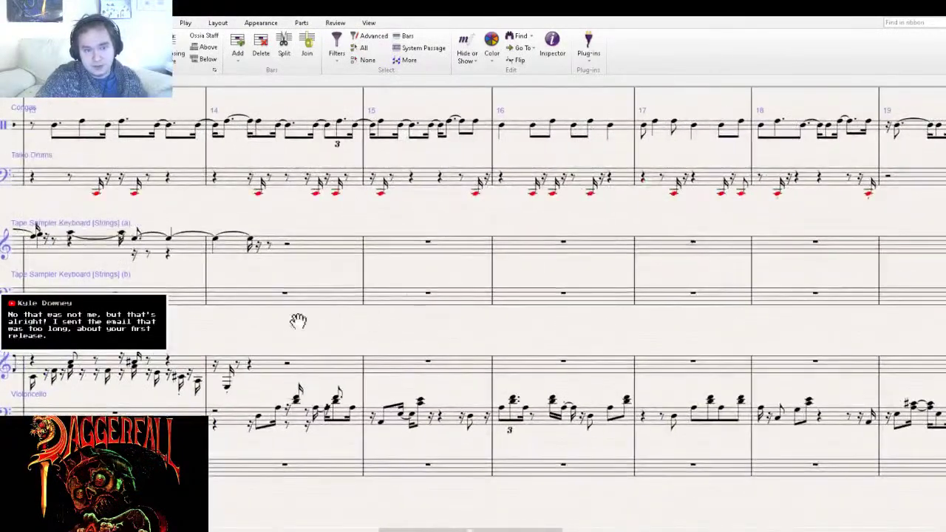
pyautogui.moveTo(295, 321); pyautogui.dragTo(790, 313)
pyautogui.moveTo(265, 292); pyautogui.dragTo(524, 296)
pyautogui.moveTo(263, 341); pyautogui.dragTo(643, 346)
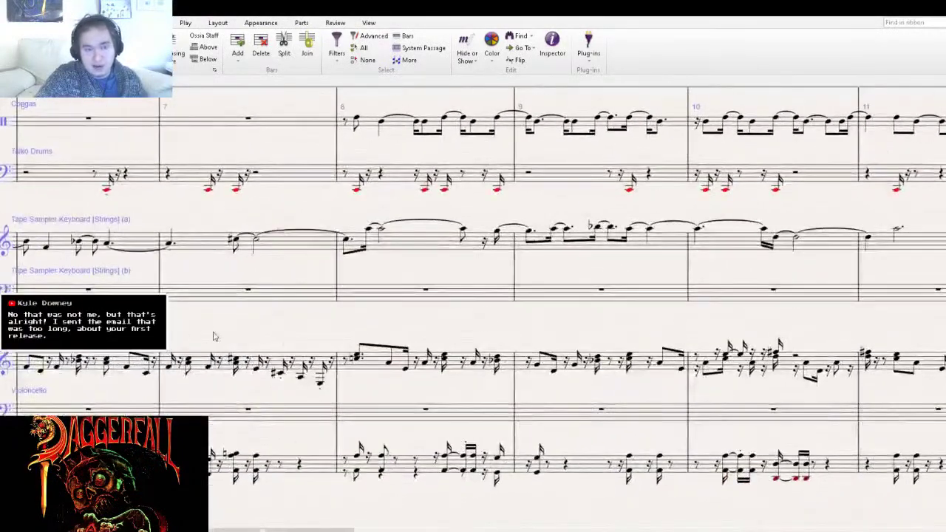
pyautogui.hotkey('ctrl', 'Home')
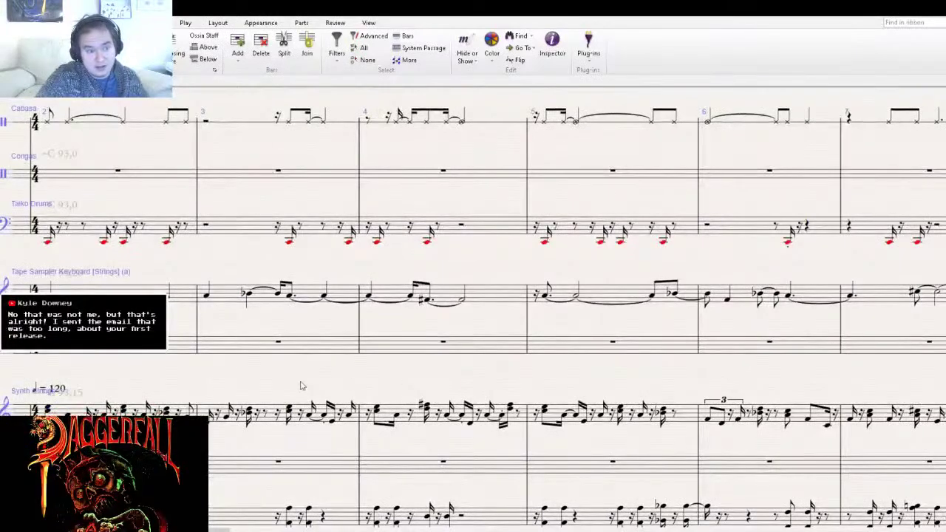
pyautogui.moveTo(359, 381); pyautogui.dragTo(660, 375)
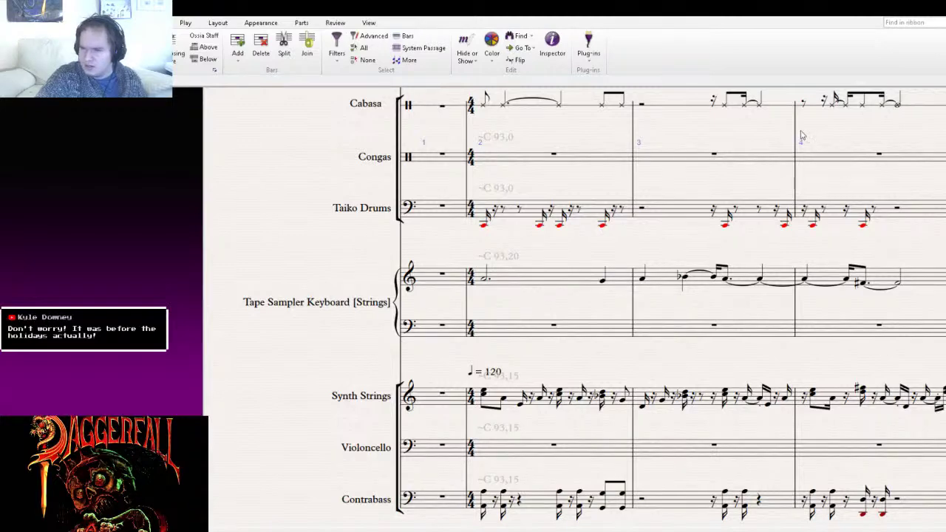
pyautogui.press('space')
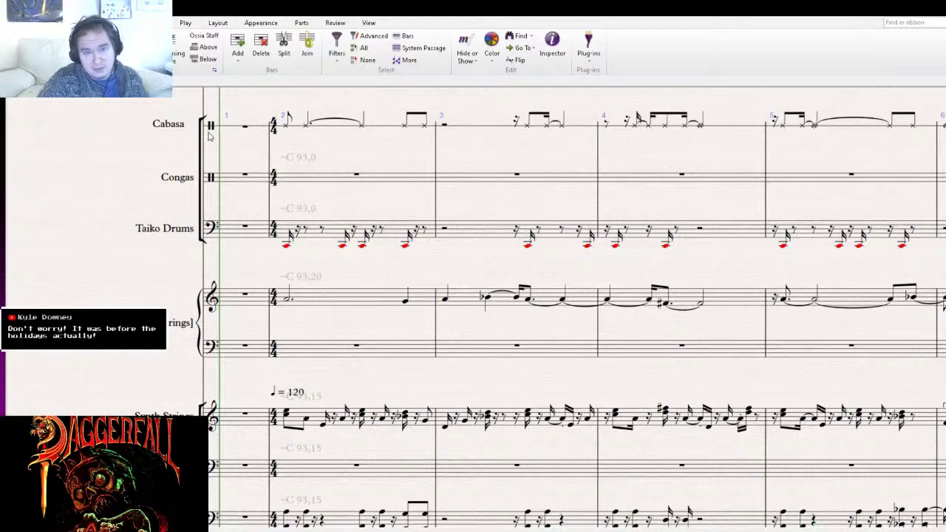
pyautogui.click(14, 22)
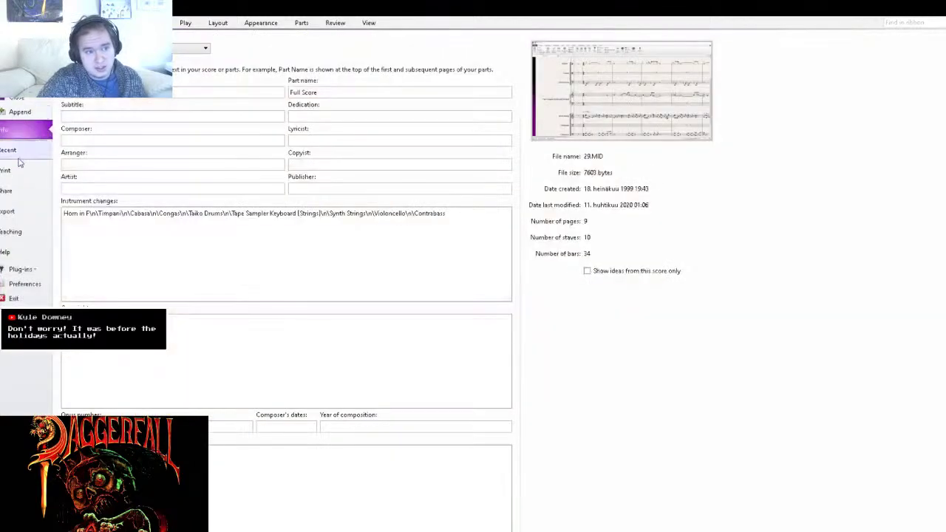
pyautogui.click(7, 213)
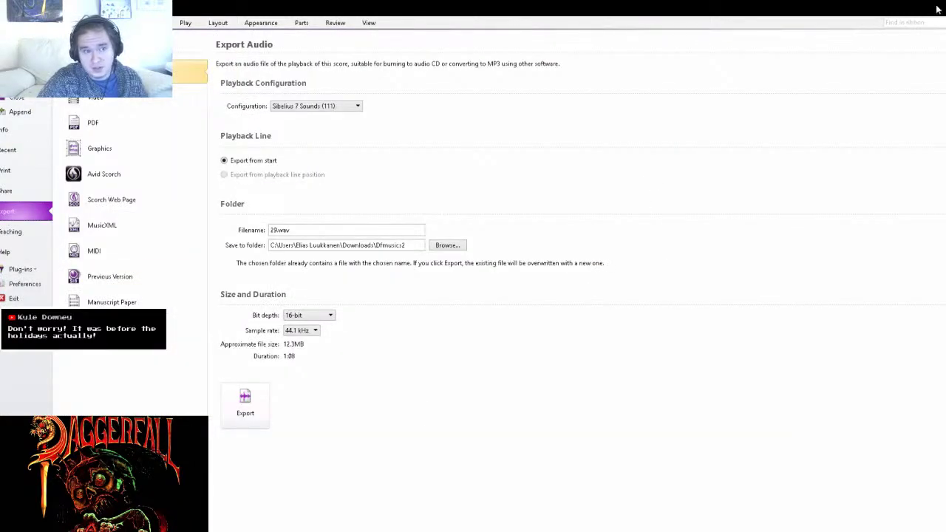
pyautogui.press('Escape')
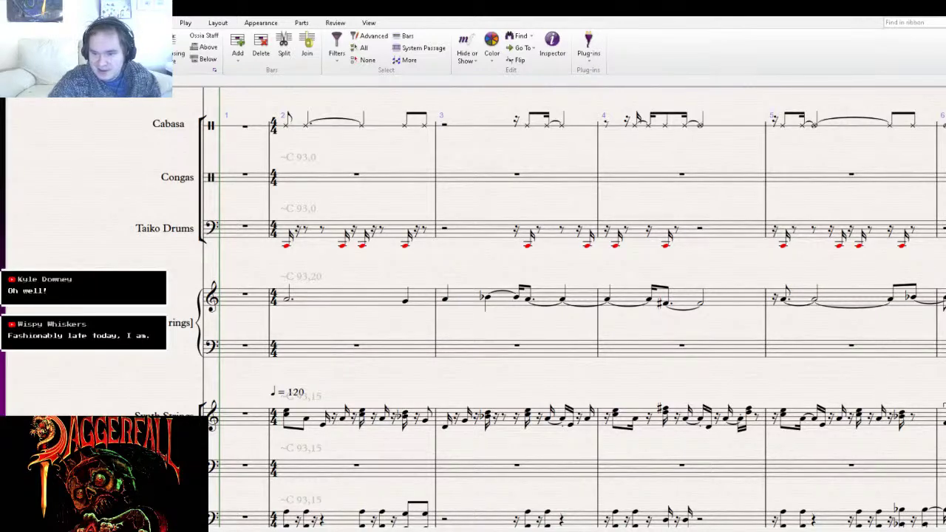
pyautogui.moveTo(374, 383); pyautogui.dragTo(331, 471)
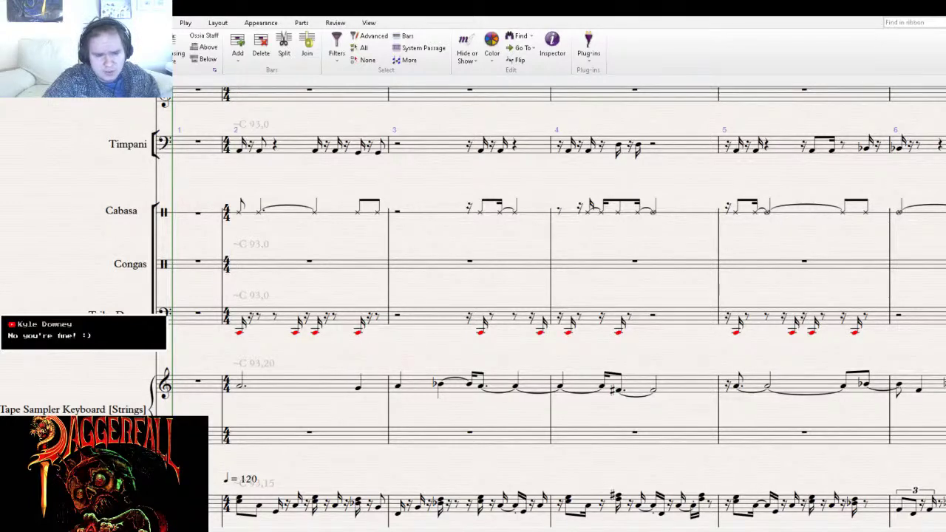
pyautogui.click(15, 22)
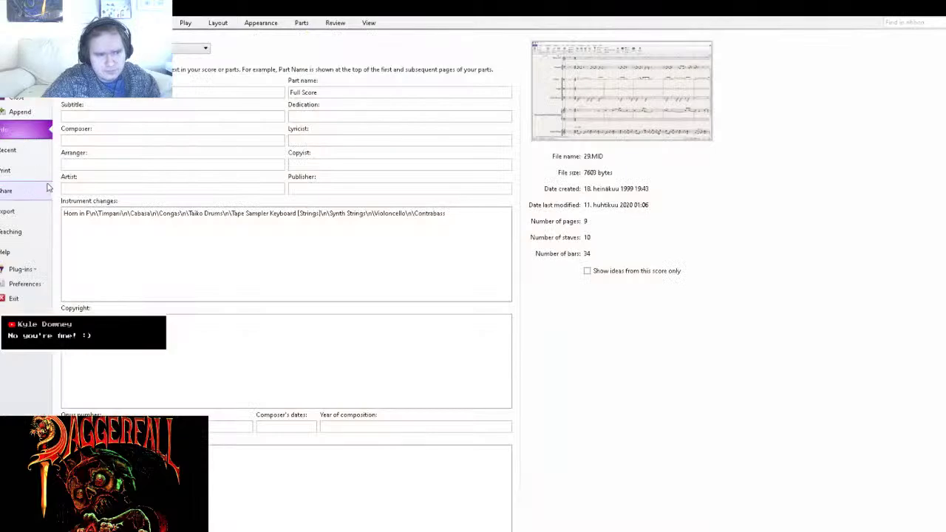
pyautogui.click(23, 211)
pyautogui.click(92, 72)
pyautogui.press('Escape')
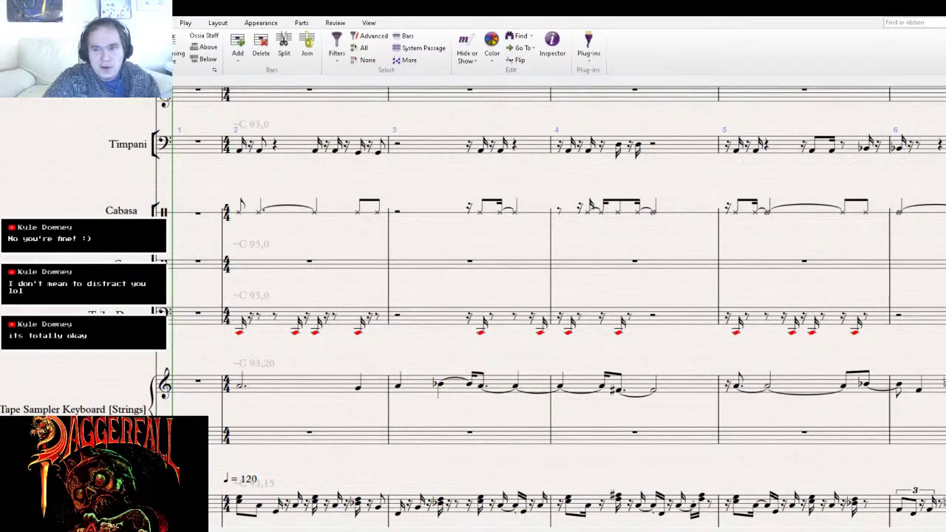
pyautogui.hotkey('alt', 'f')
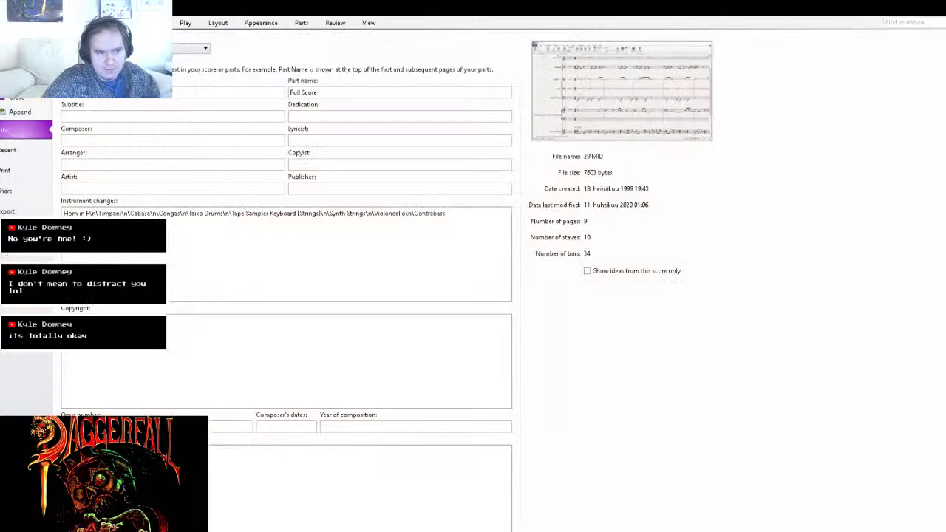
pyautogui.press('Escape')
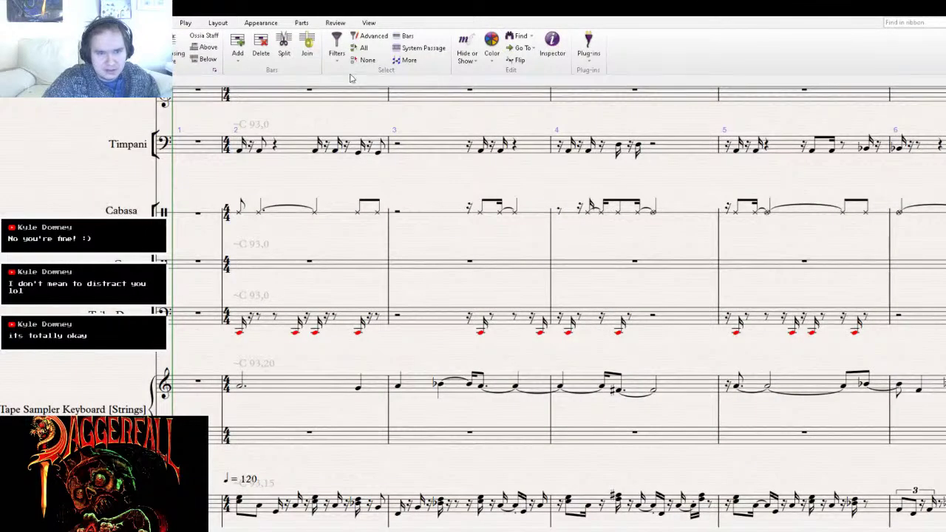
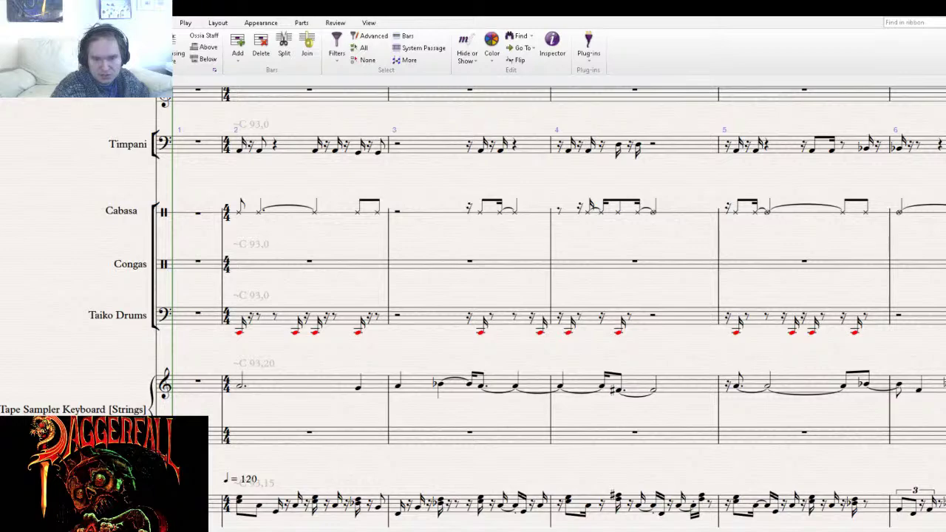
# - Switch to YouTube in the browser and skip ahead through the Daggerfall gameplay video
pyautogui.hotkey('alt', 'Tab')
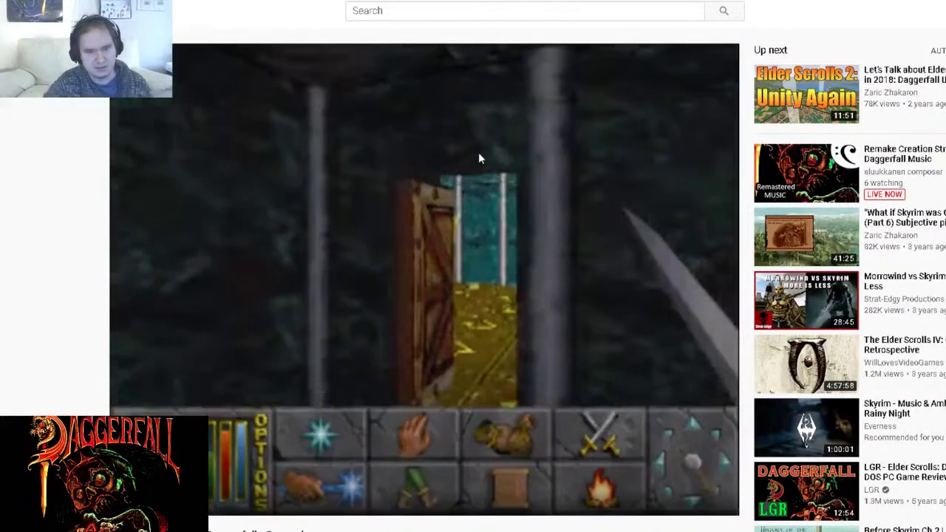
pyautogui.moveTo(478, 153)
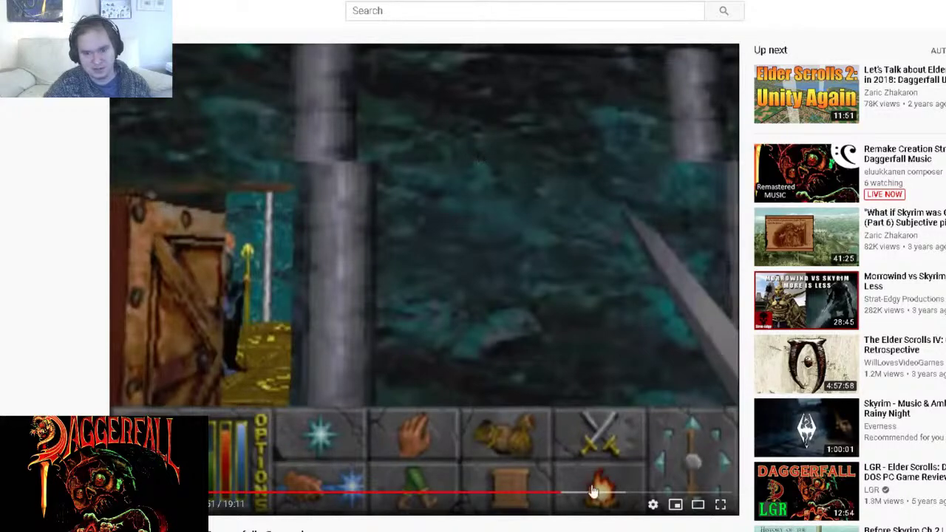
pyautogui.click(600, 492)
pyautogui.click(606, 494)
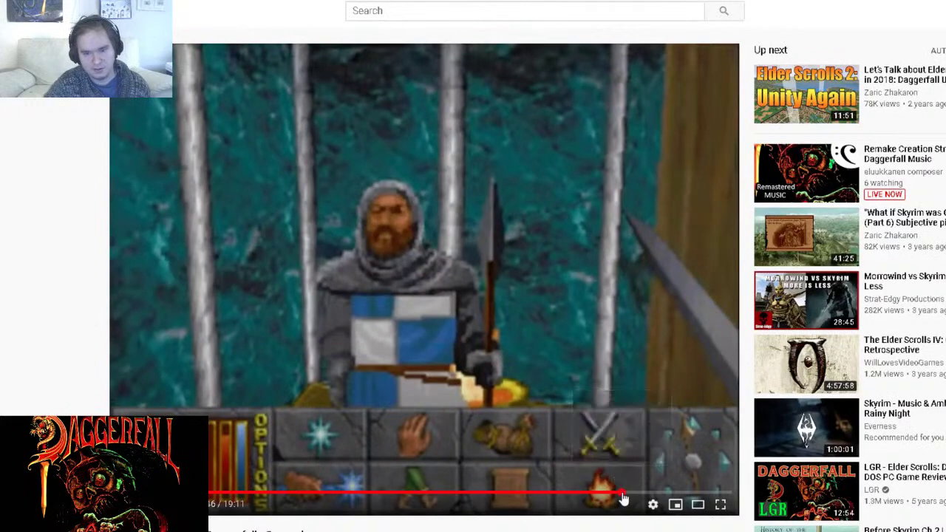
pyautogui.click(623, 493)
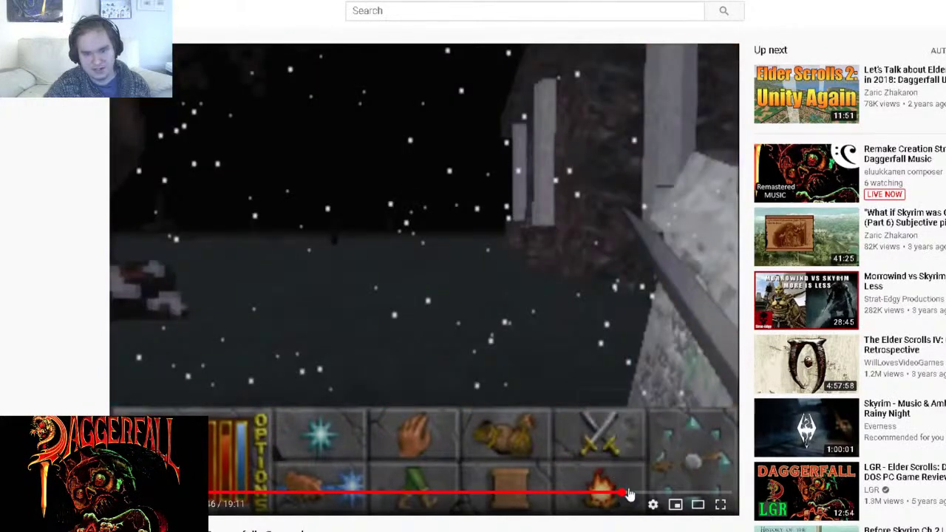